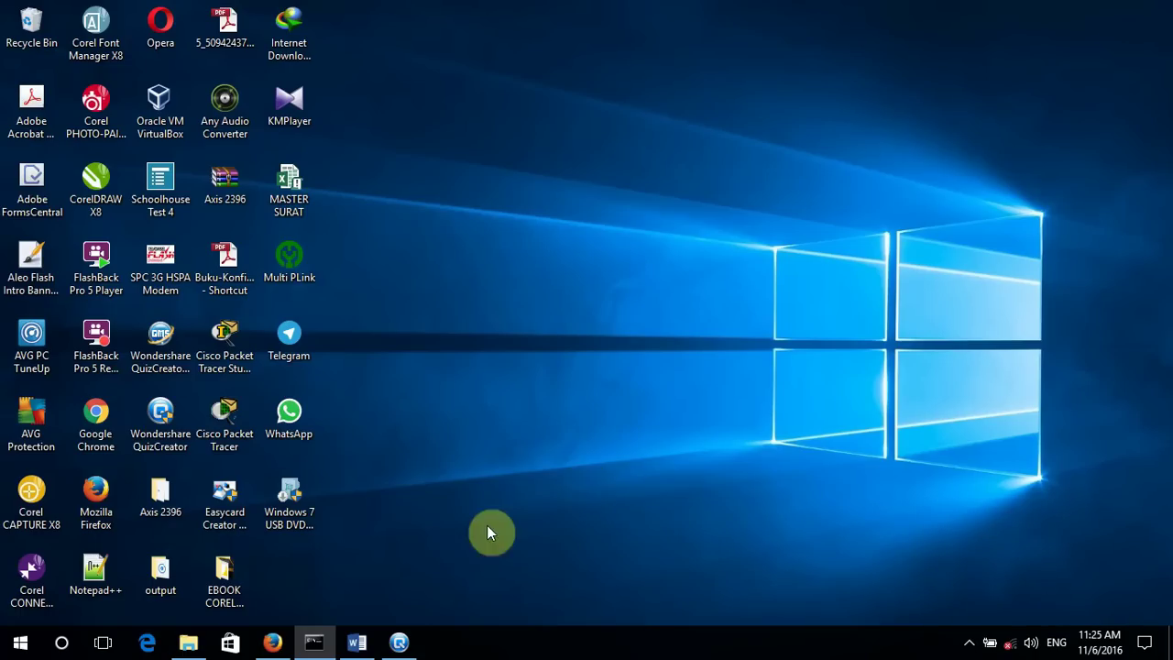
Step: Launch Schoolhouse Test 4 from the desktop, leaving the QuizCreator window minimized
left_click(399, 641)
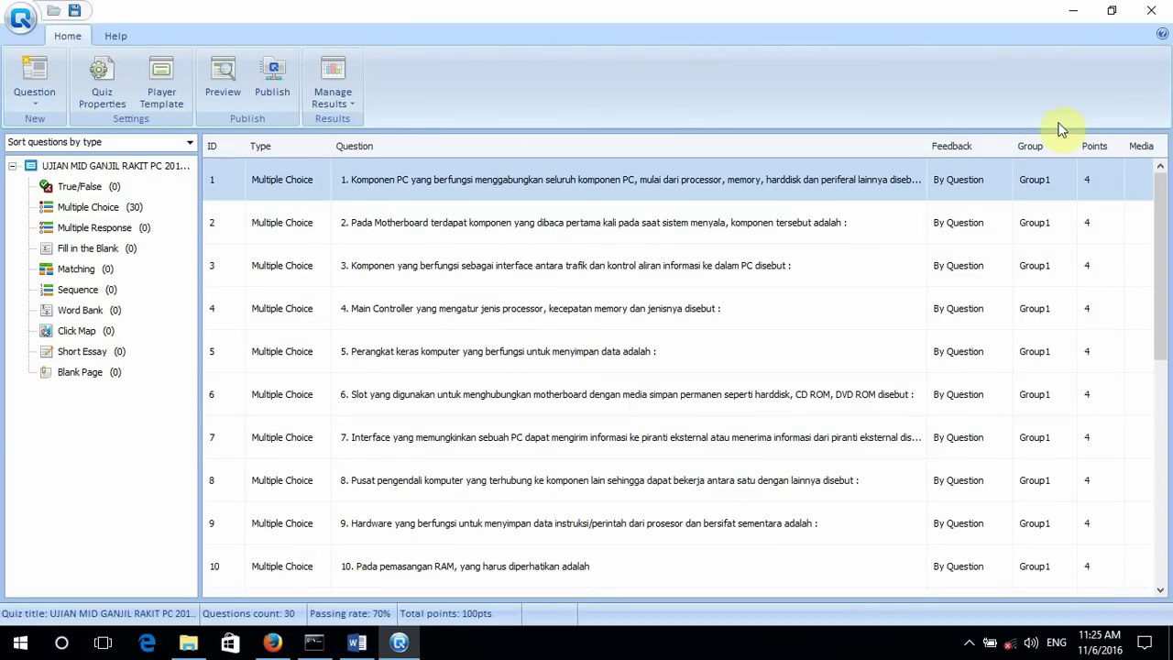
left_click(1071, 11)
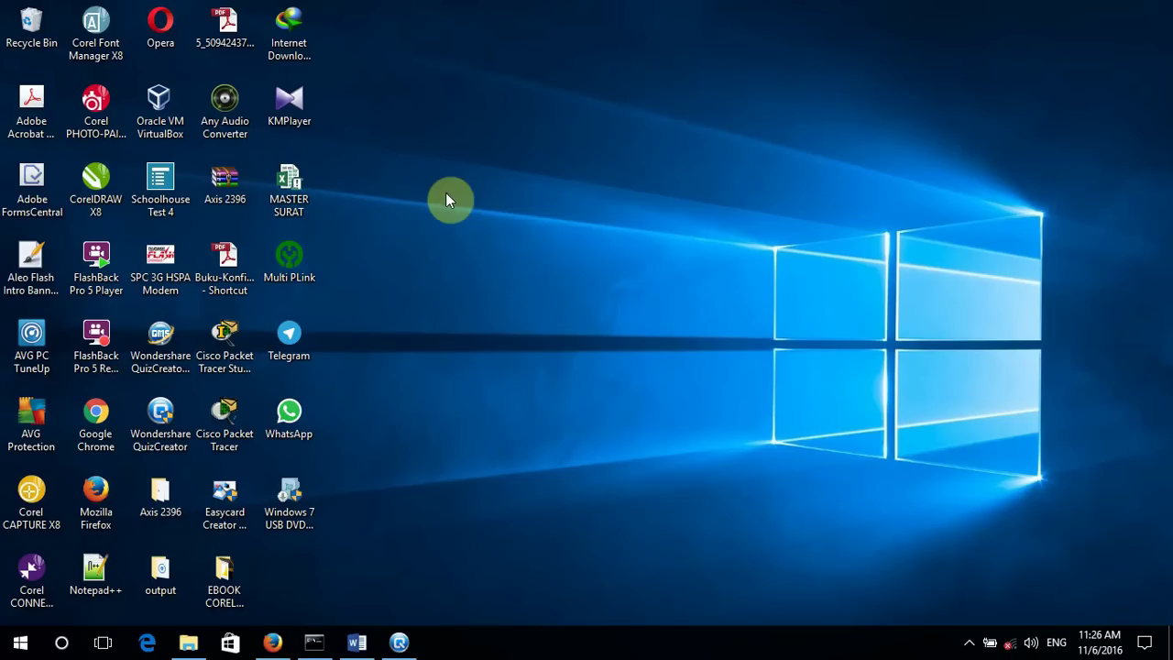
double_click(170, 194)
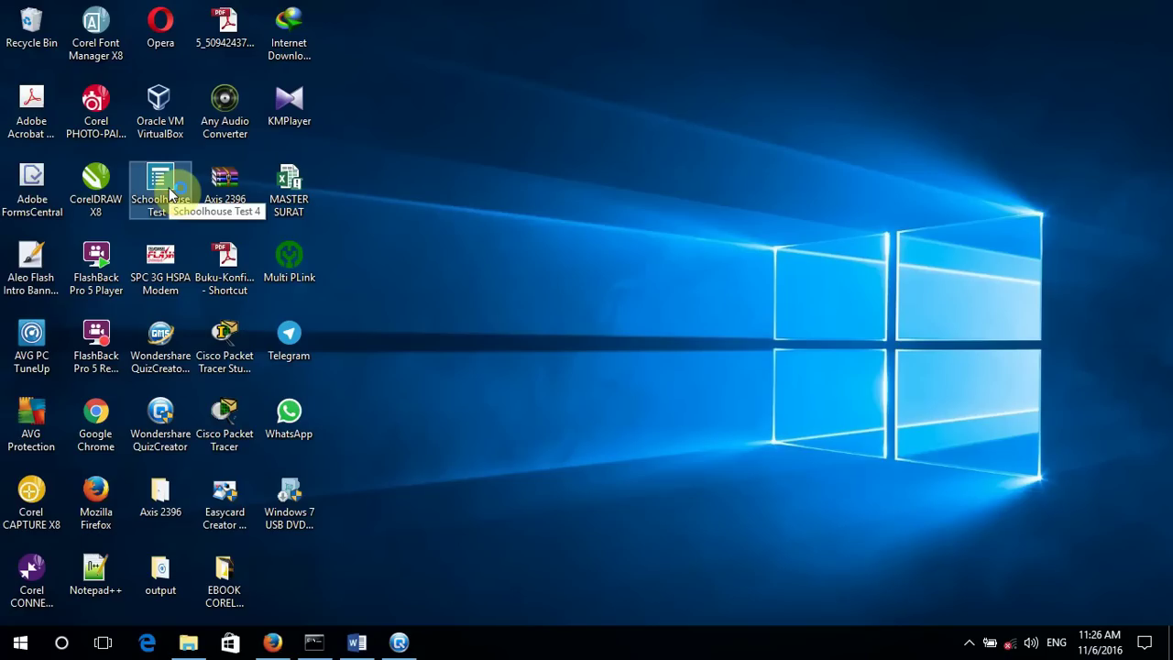
left_click(473, 244)
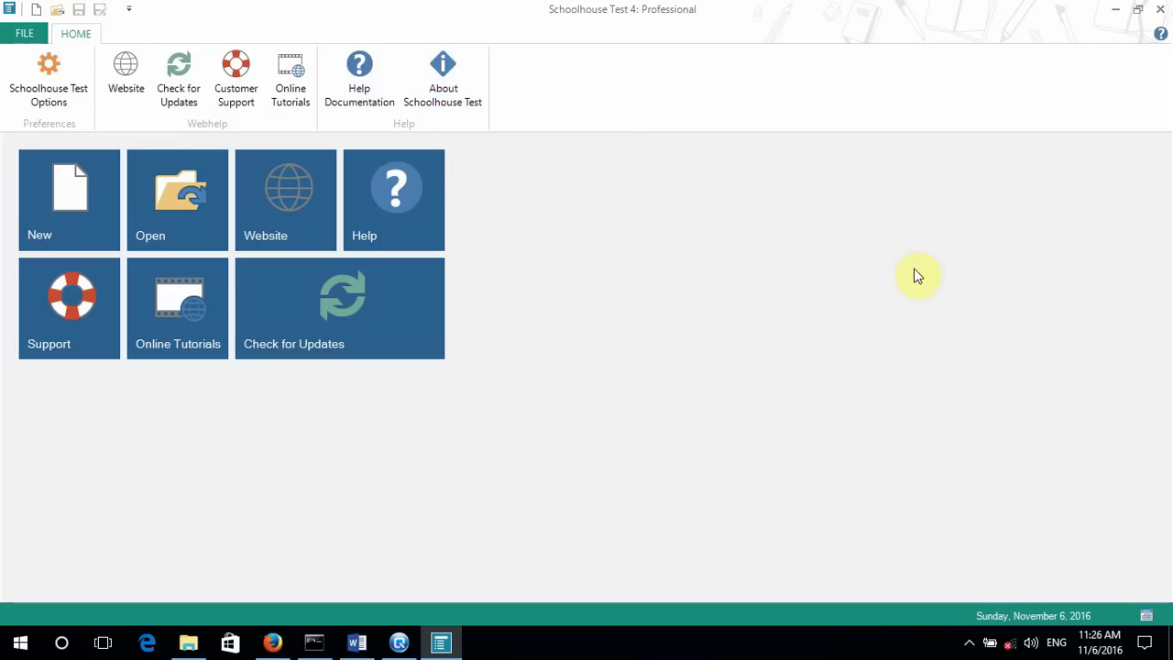
Step: View the version and edition information of the test program and close it again
left_click(475, 86)
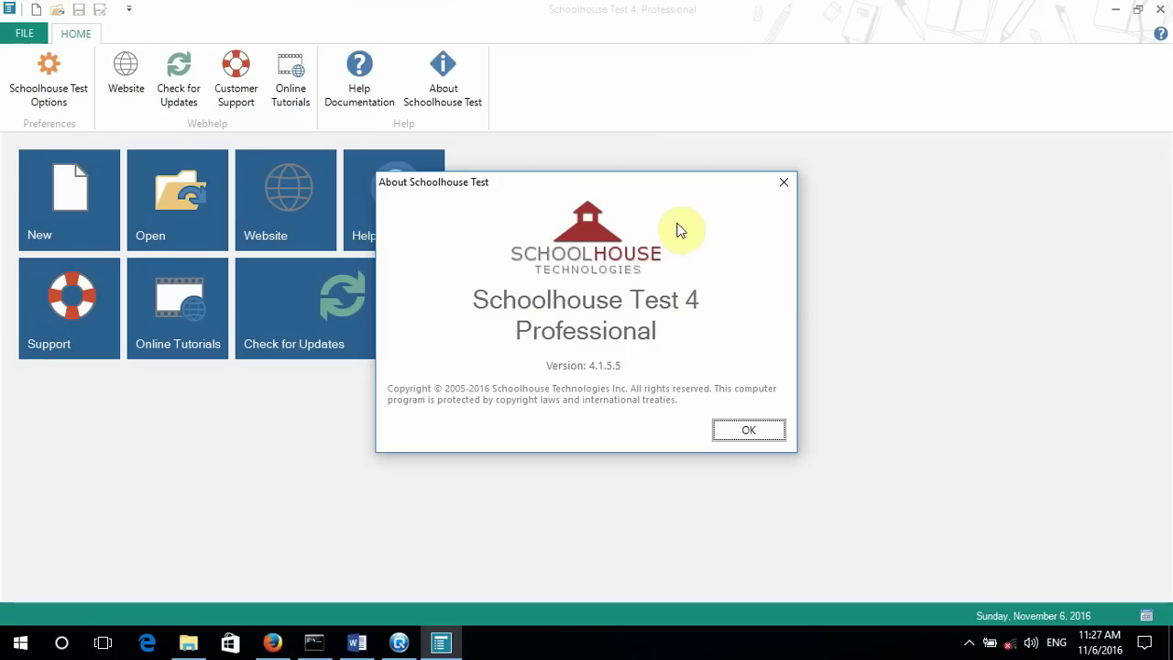
left_click(747, 427)
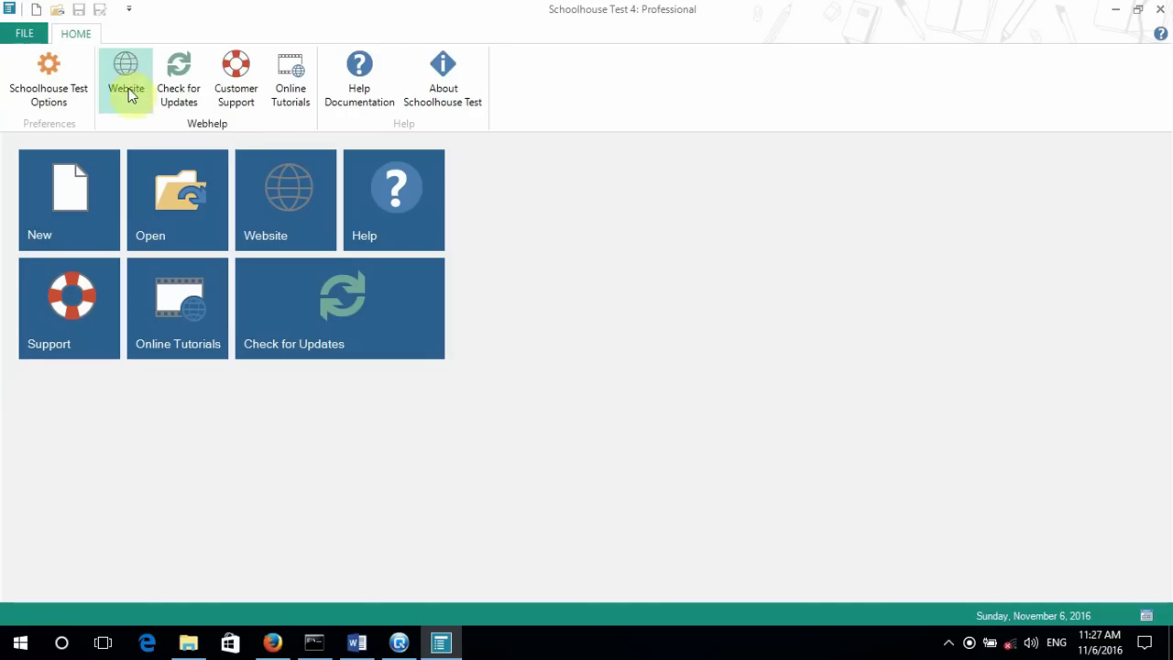
Step: Review the program options for display, folders, resets, reminder and spelling without changing any setting
left_click(24, 37)
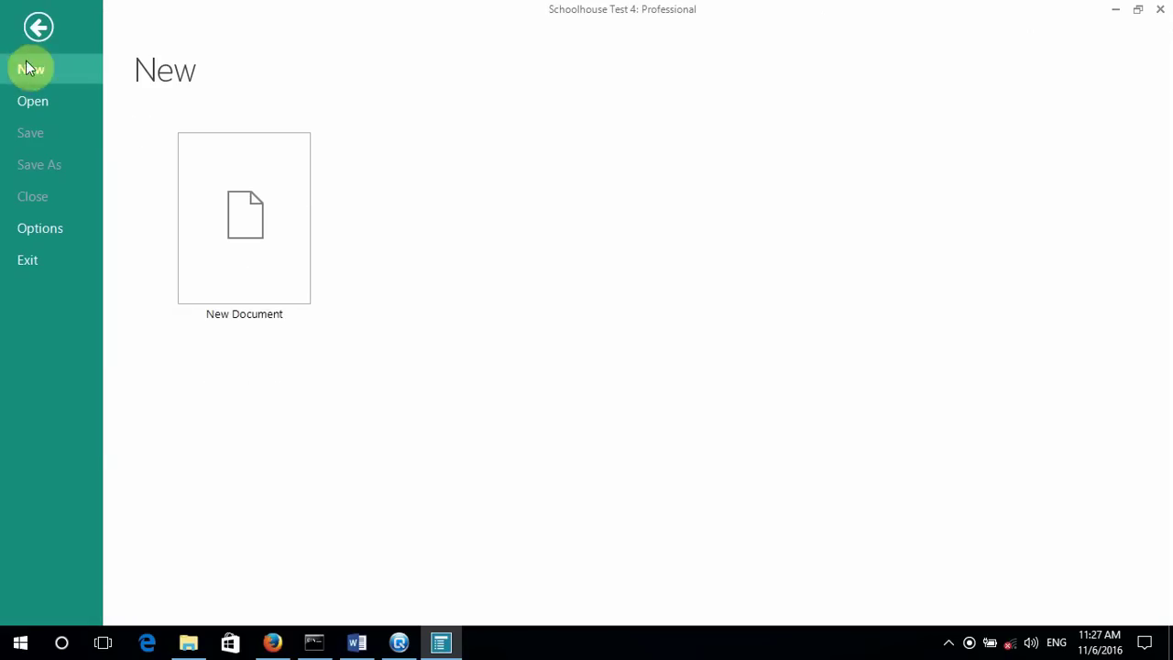
left_click(25, 228)
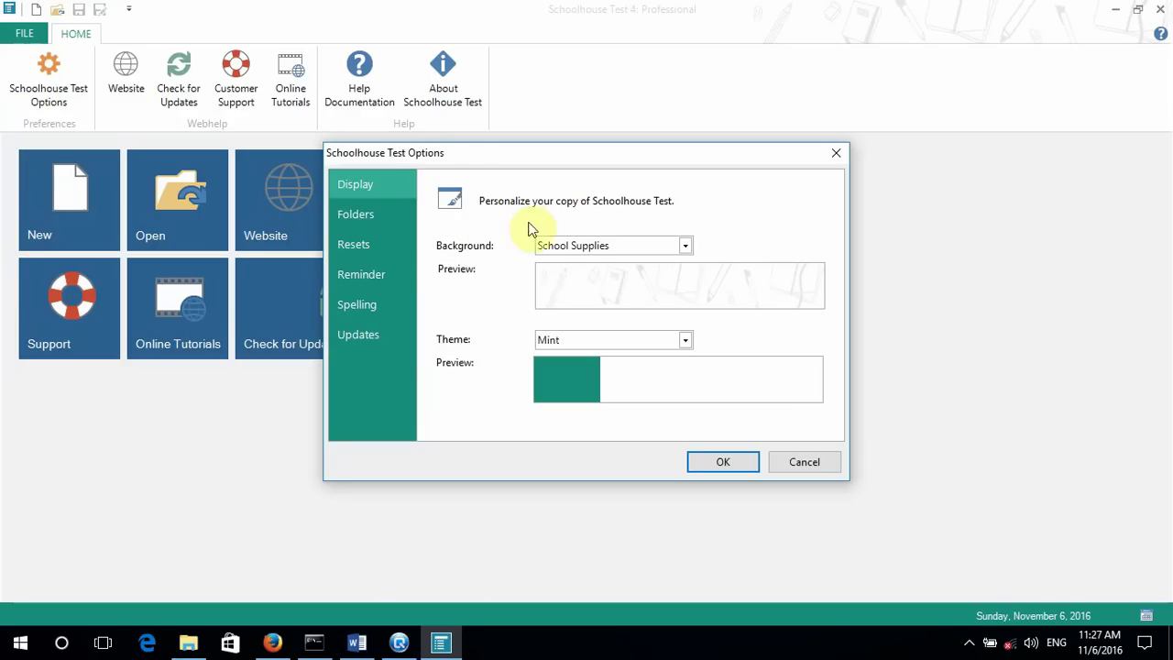
left_click(687, 248)
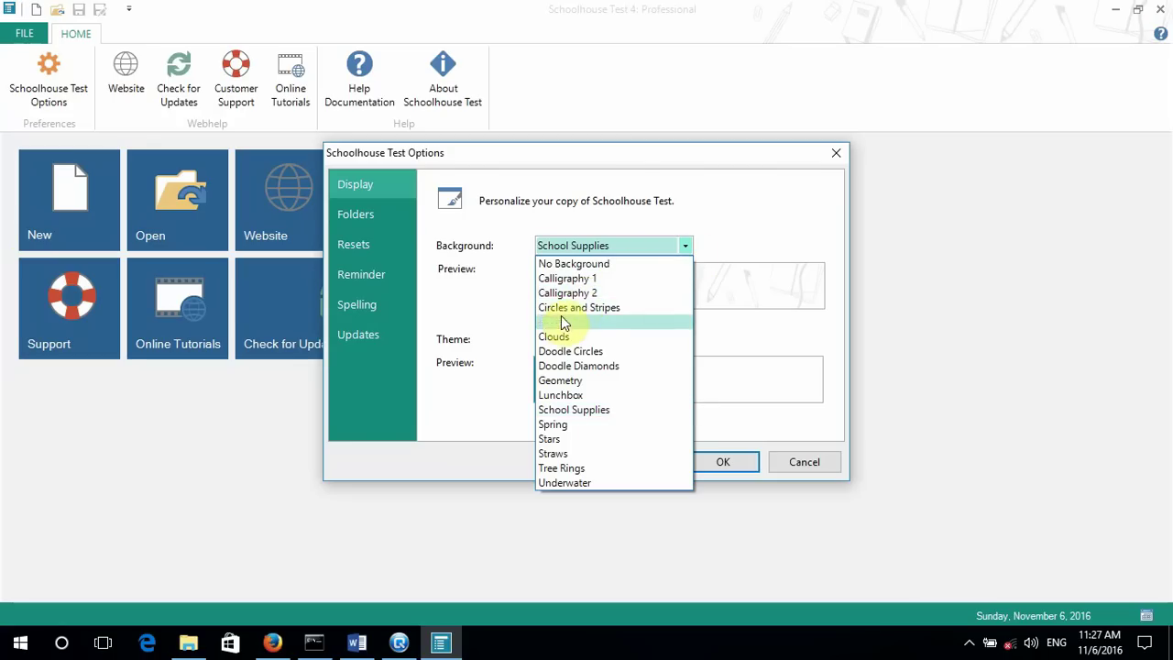
left_click(705, 239)
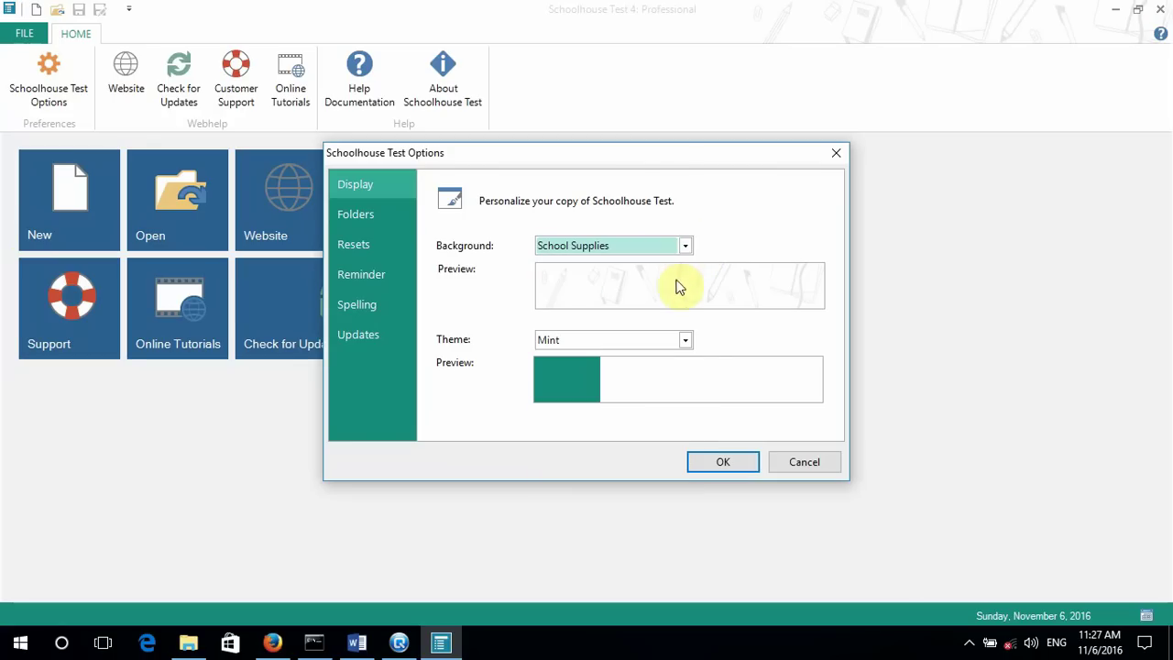
left_click(343, 217)
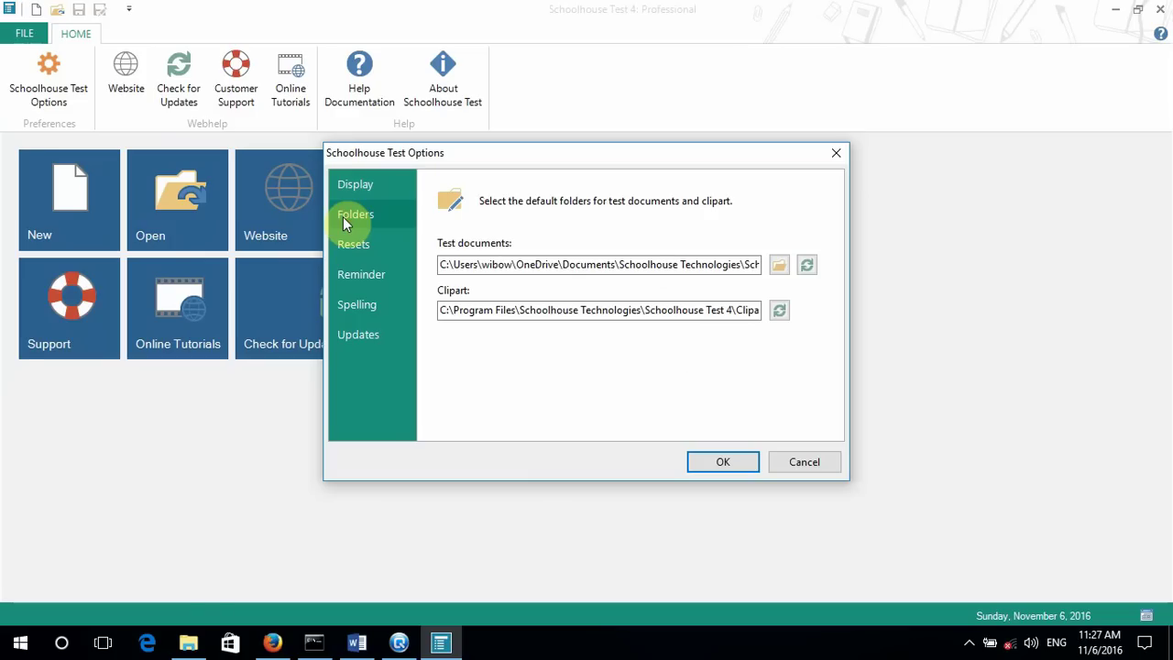
left_click(342, 246)
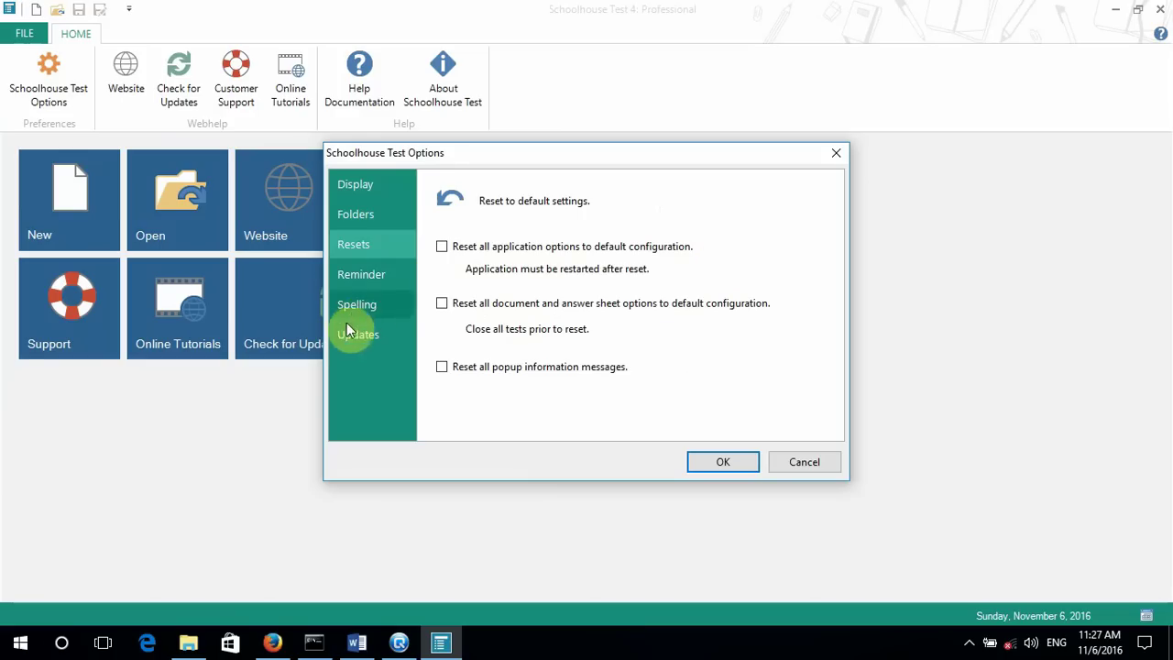
left_click(350, 275)
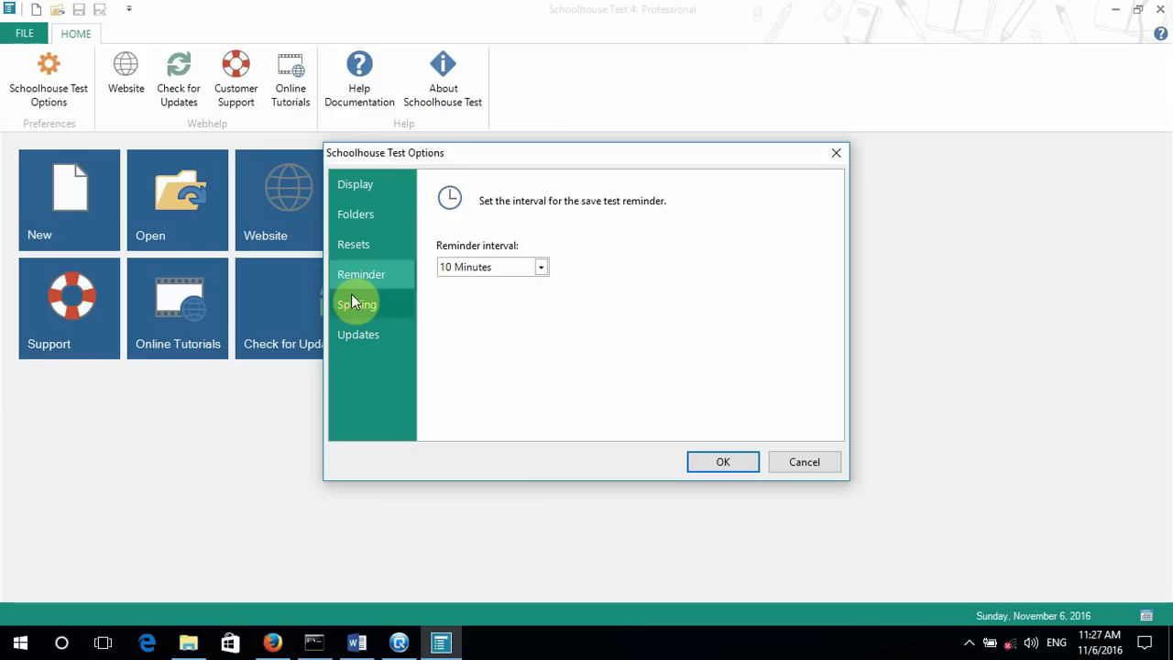
left_click(352, 300)
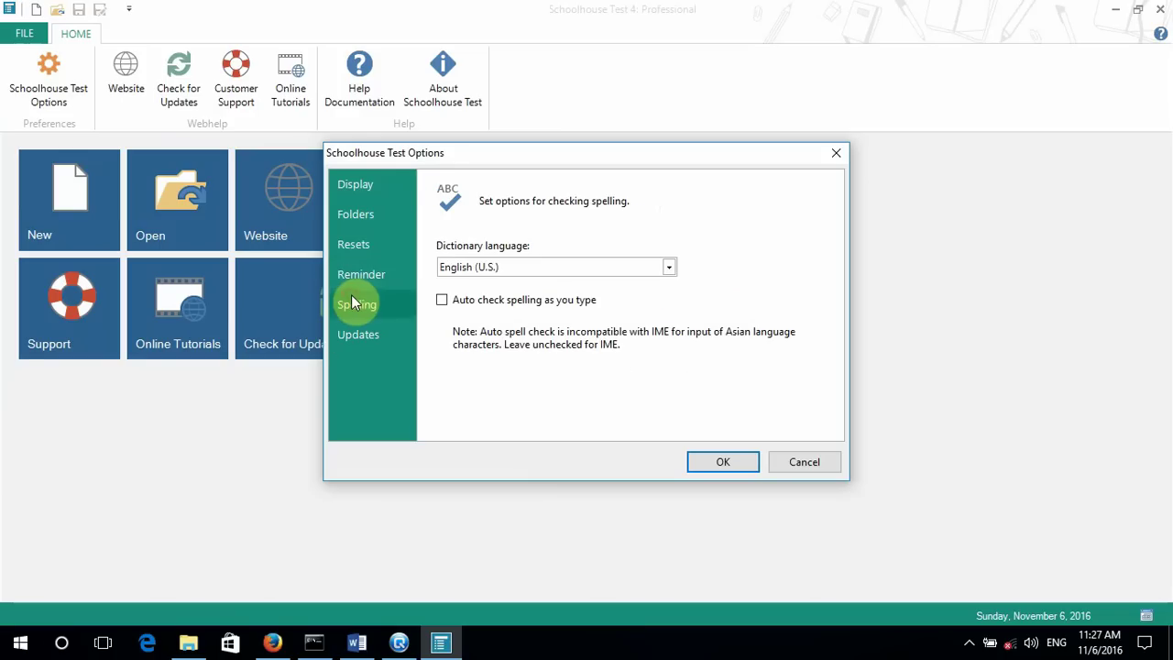
left_click(724, 461)
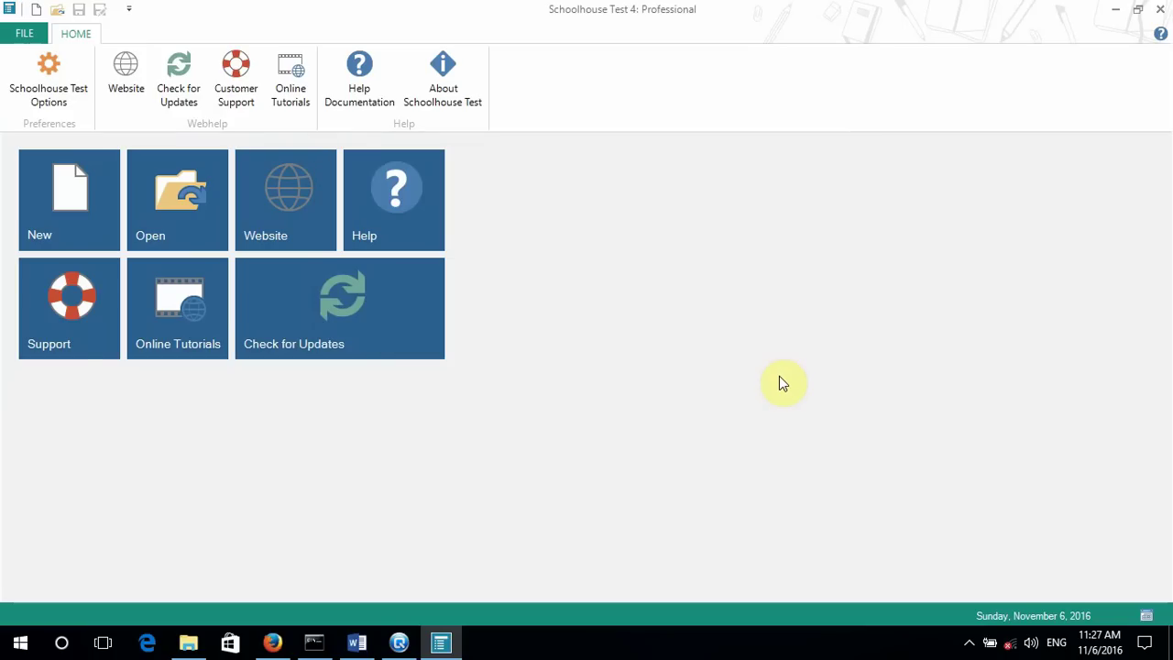
left_click(43, 79)
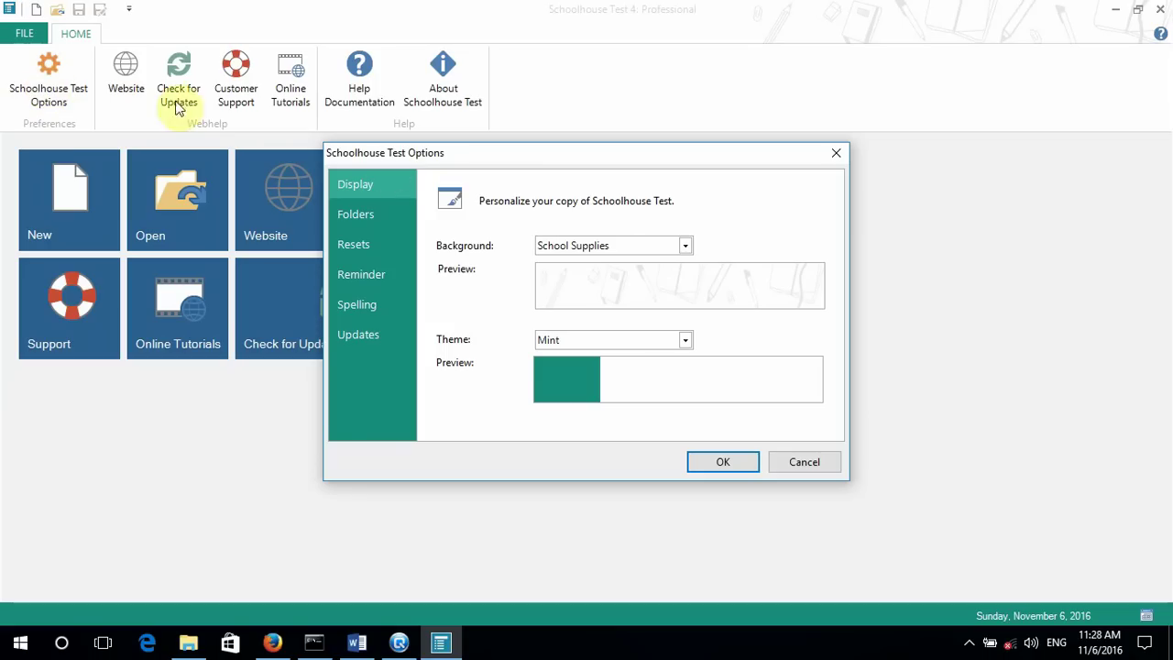
left_click(805, 462)
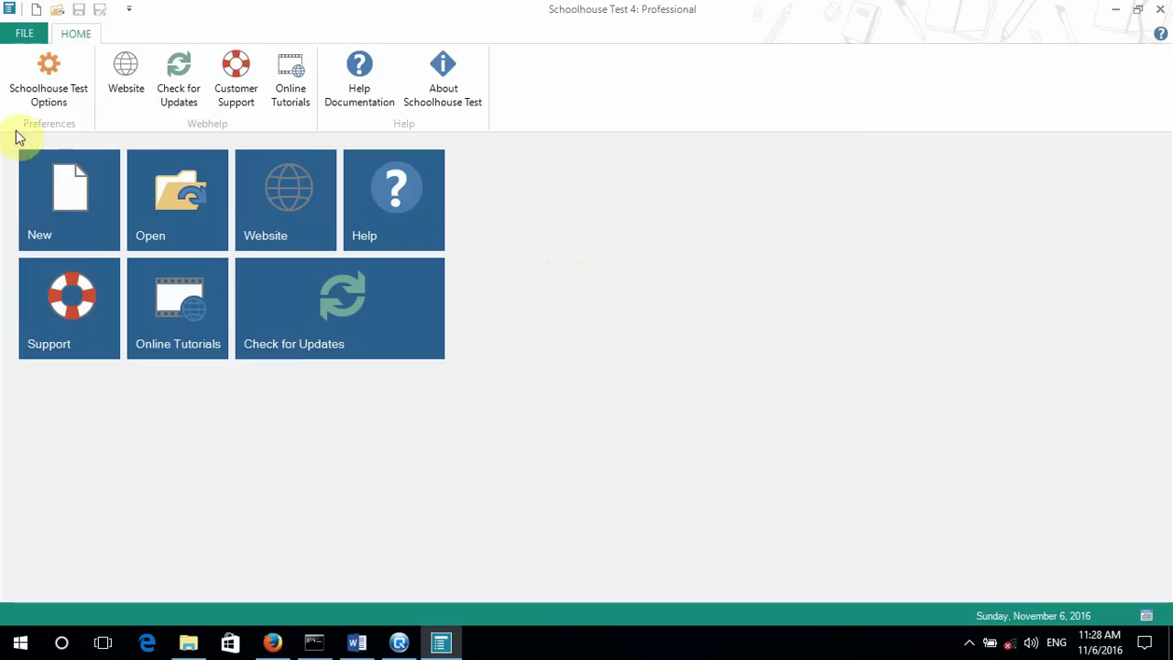
Step: Create a new blank test document and have its design commands showing
left_click(42, 184)
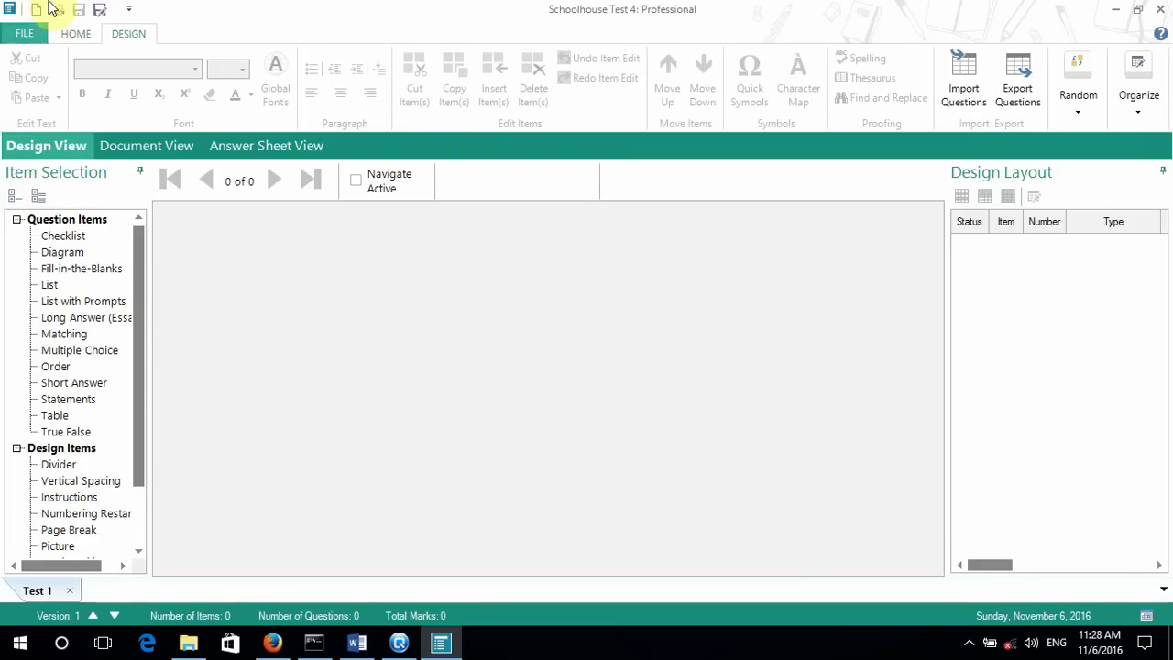
left_click(73, 36)
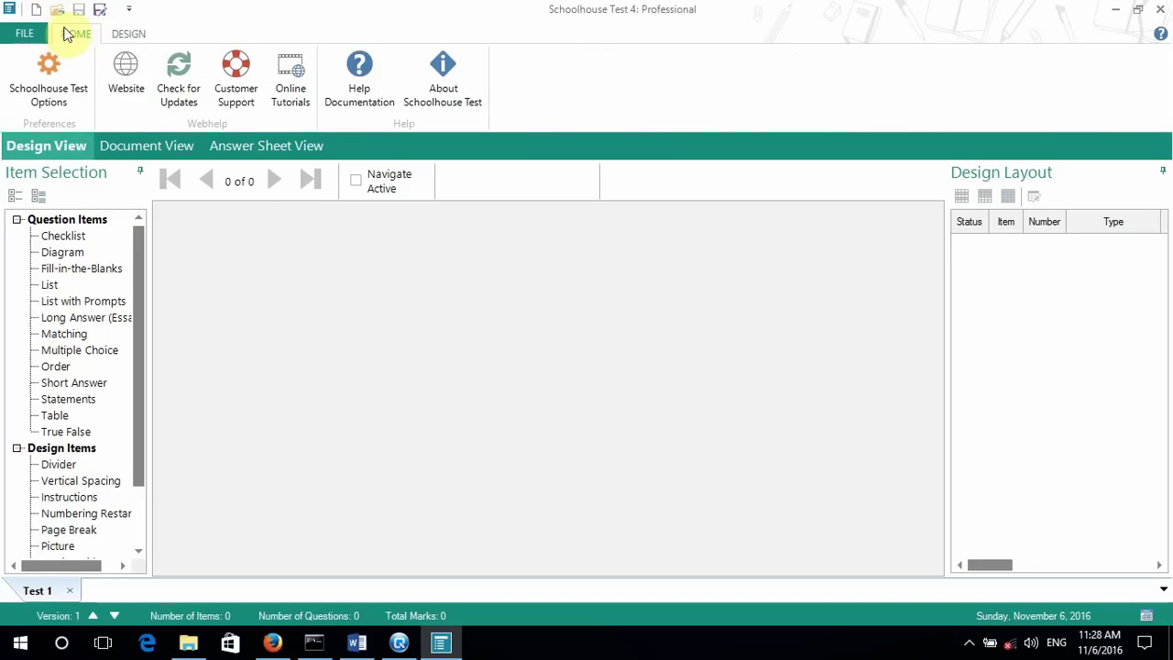
left_click(127, 34)
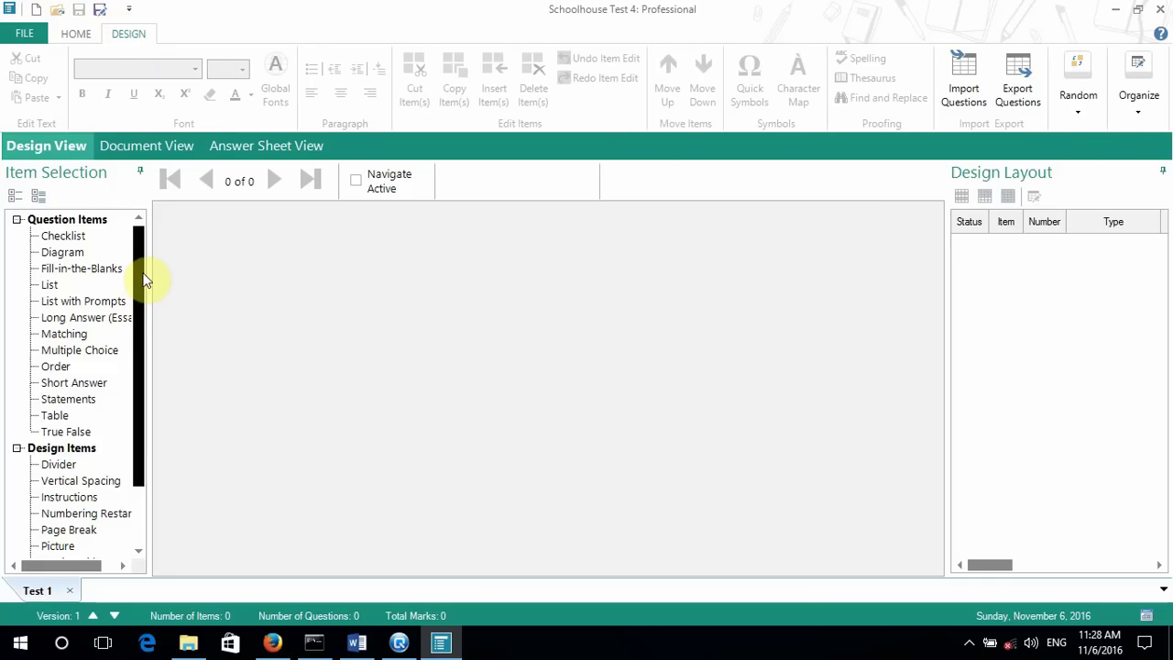
Step: Look through the full list of available question items and design items for the test
mouse_move(143, 288)
left_mouse_down()
mouse_move(123, 320)
mouse_move(128, 371)
mouse_move(136, 303)
left_mouse_up()
scroll(142, 291, "up", 1)
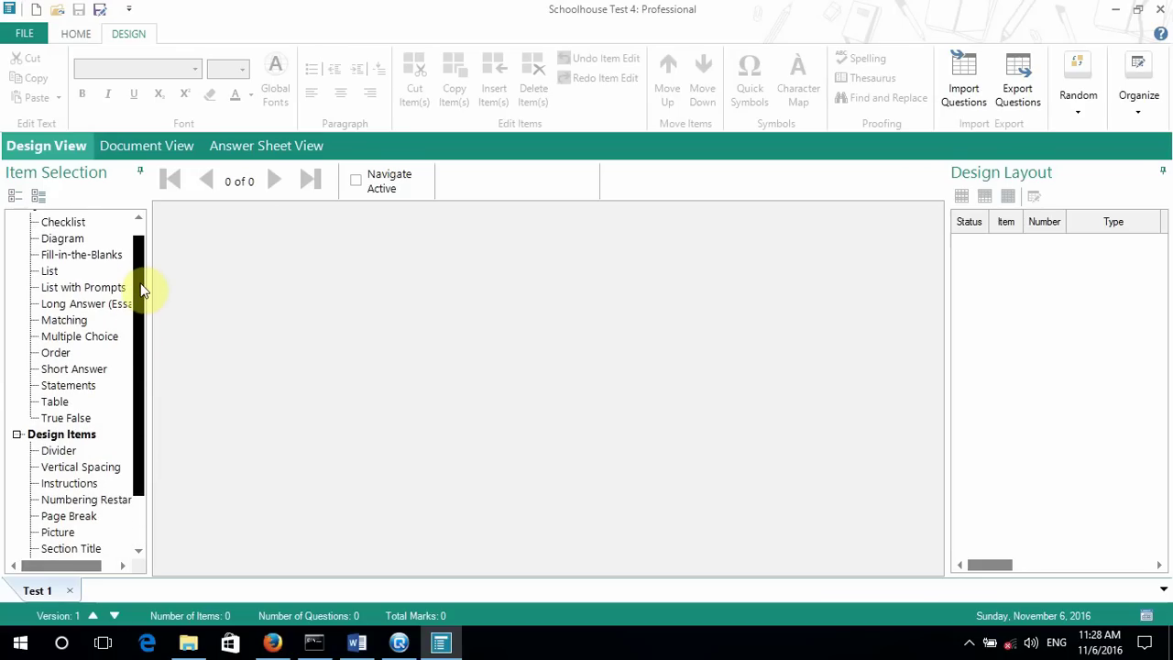
left_click_drag(142, 292, 142, 257)
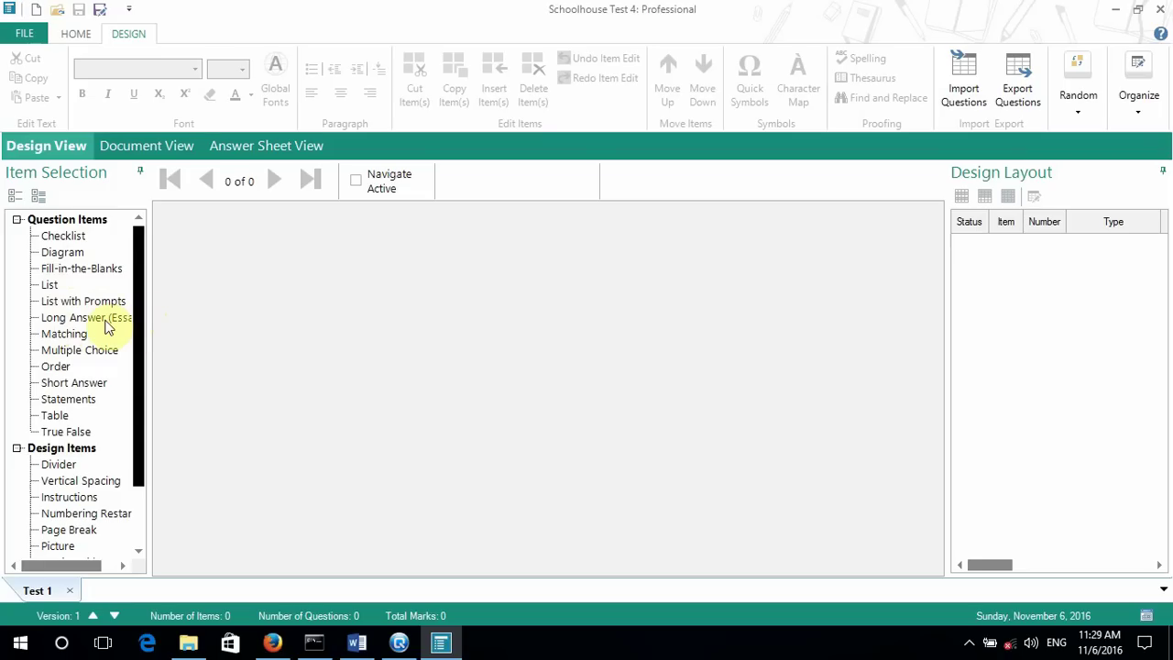
left_click_drag(144, 343, 133, 409)
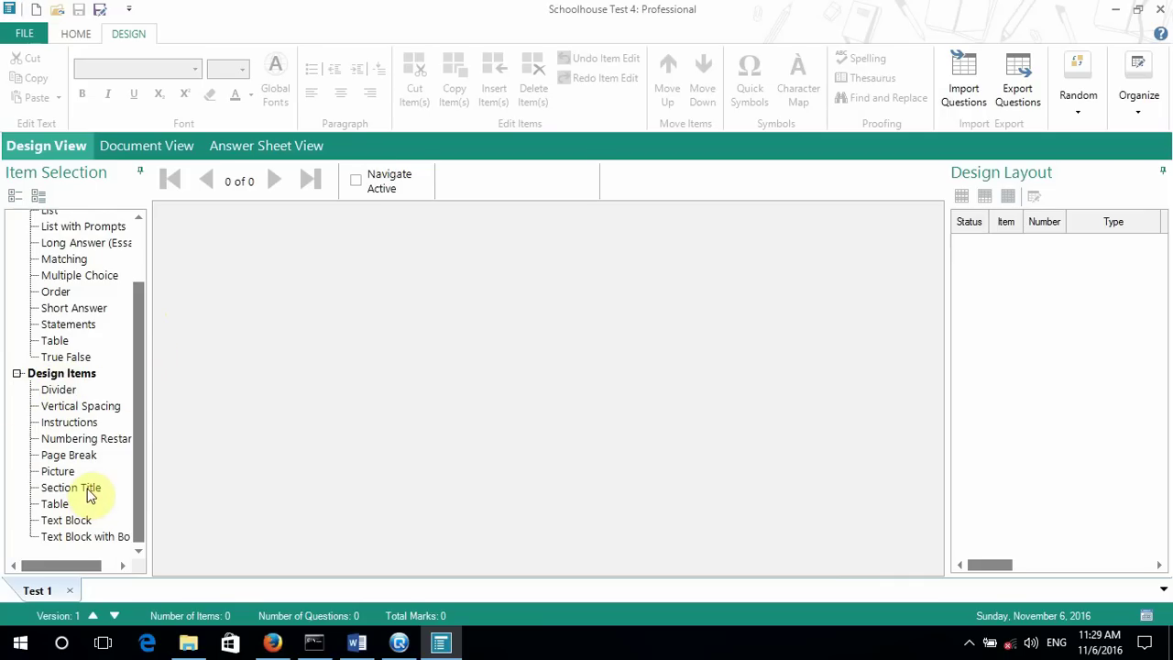
left_click_drag(133, 452, 149, 354)
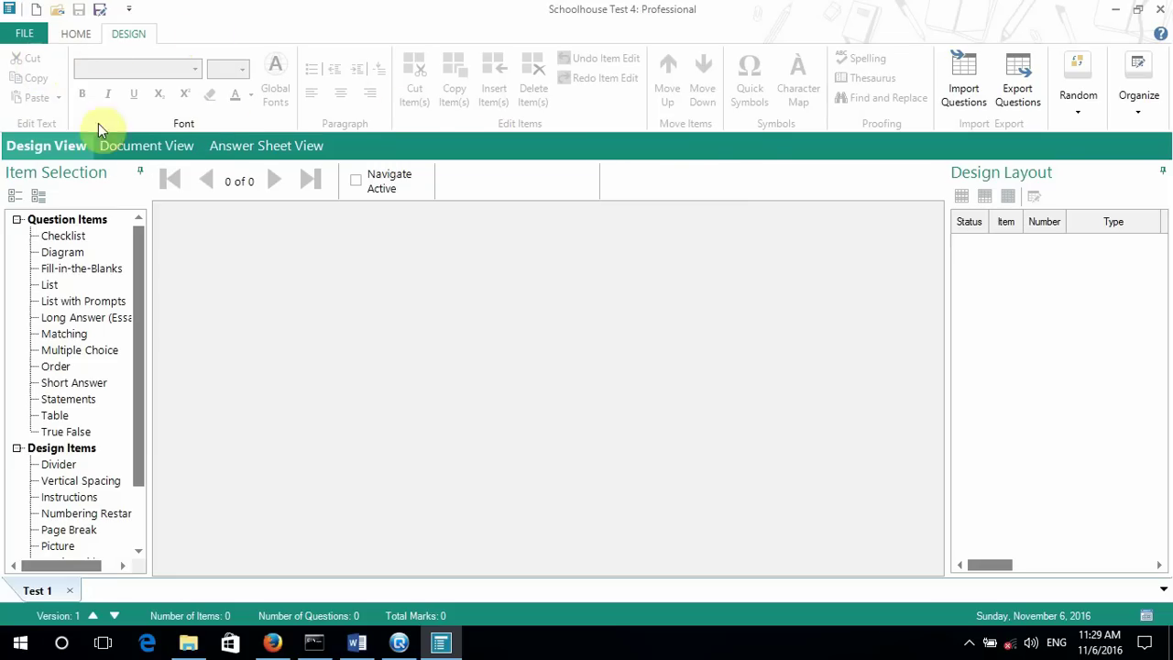
Step: Preview the blank test's document layout and answer sheet, and return to Design View
left_click(157, 145)
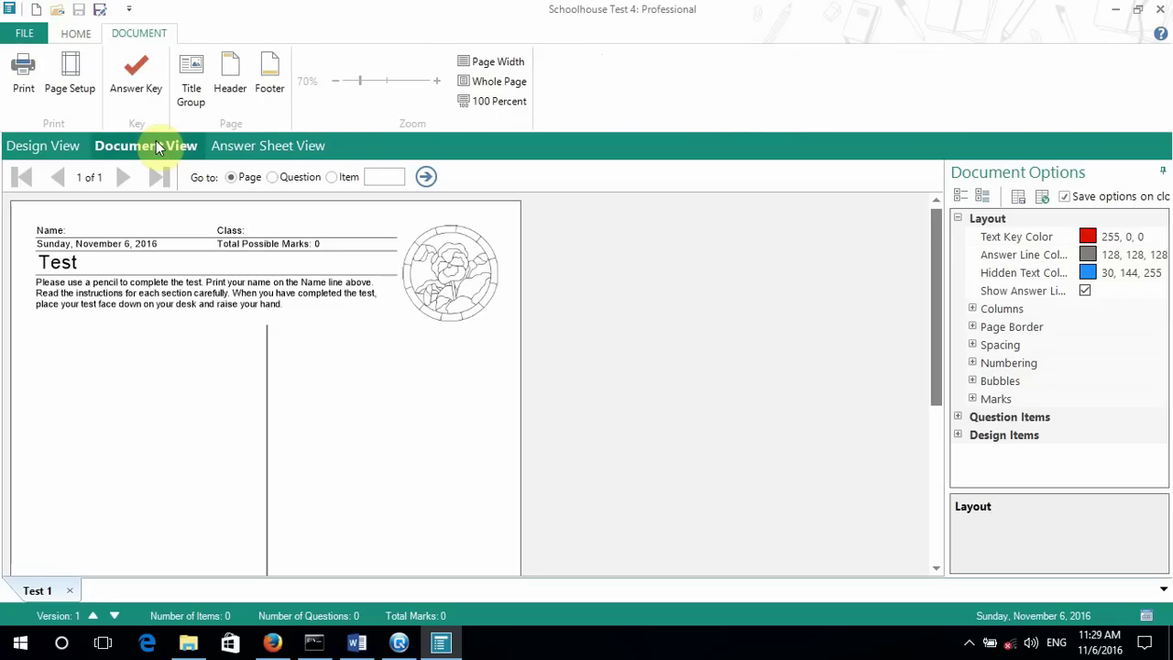
left_click(234, 145)
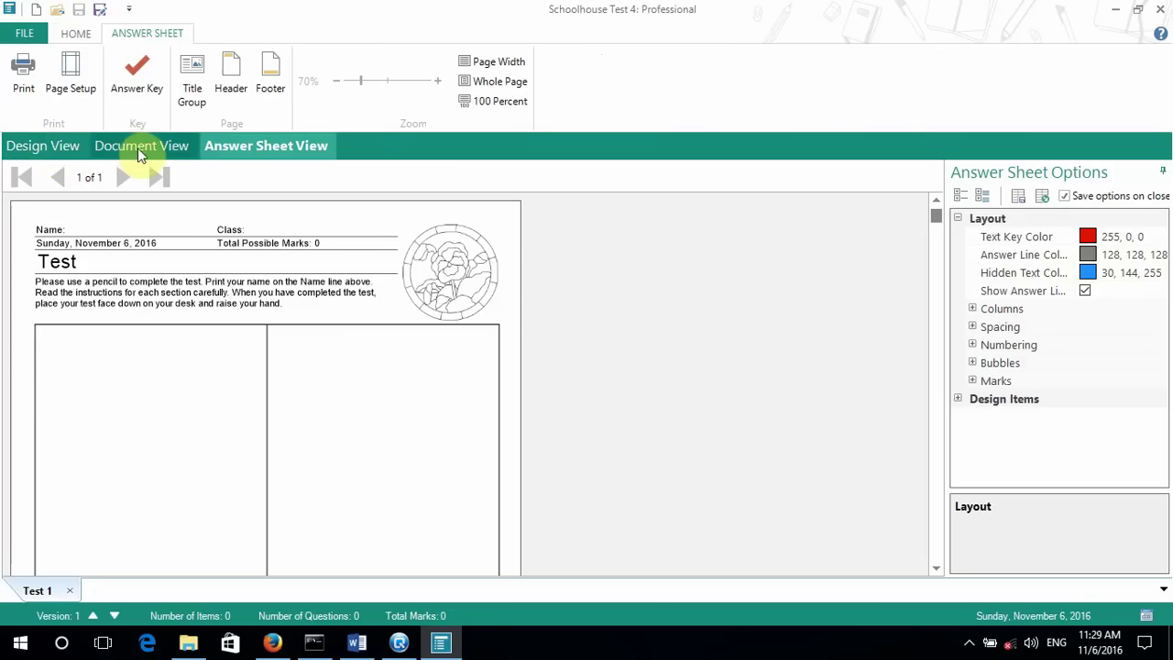
left_click(32, 150)
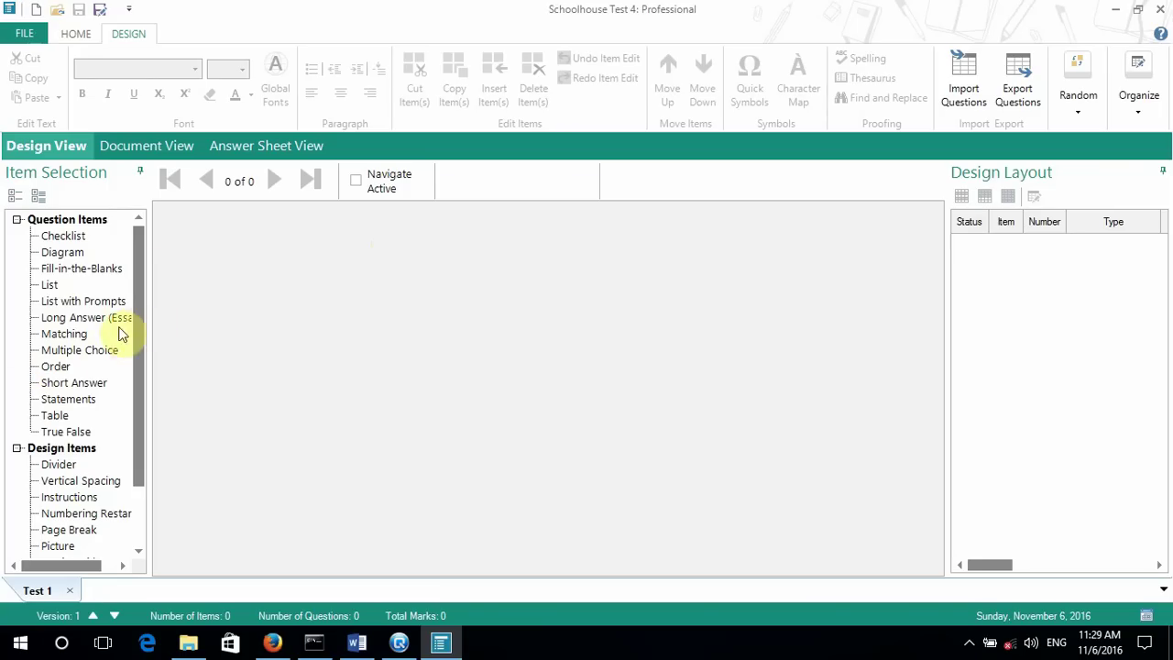
Step: Add a Multiple Choice question item to the empty test and look over its entry form
left_click(62, 355)
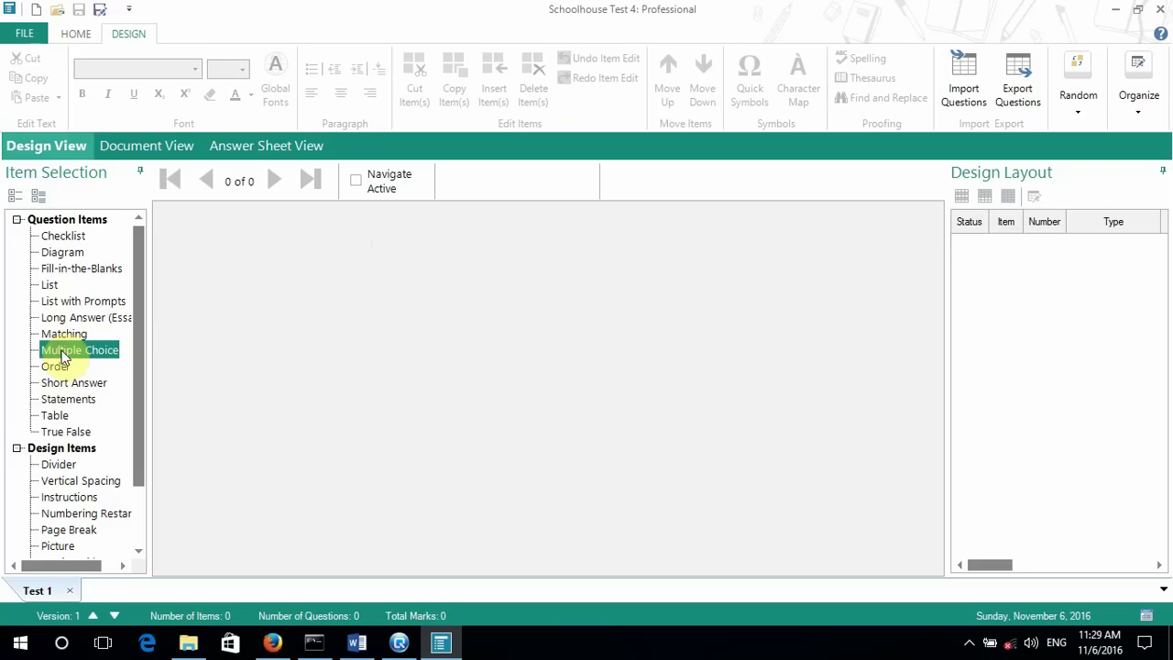
double_click(62, 355)
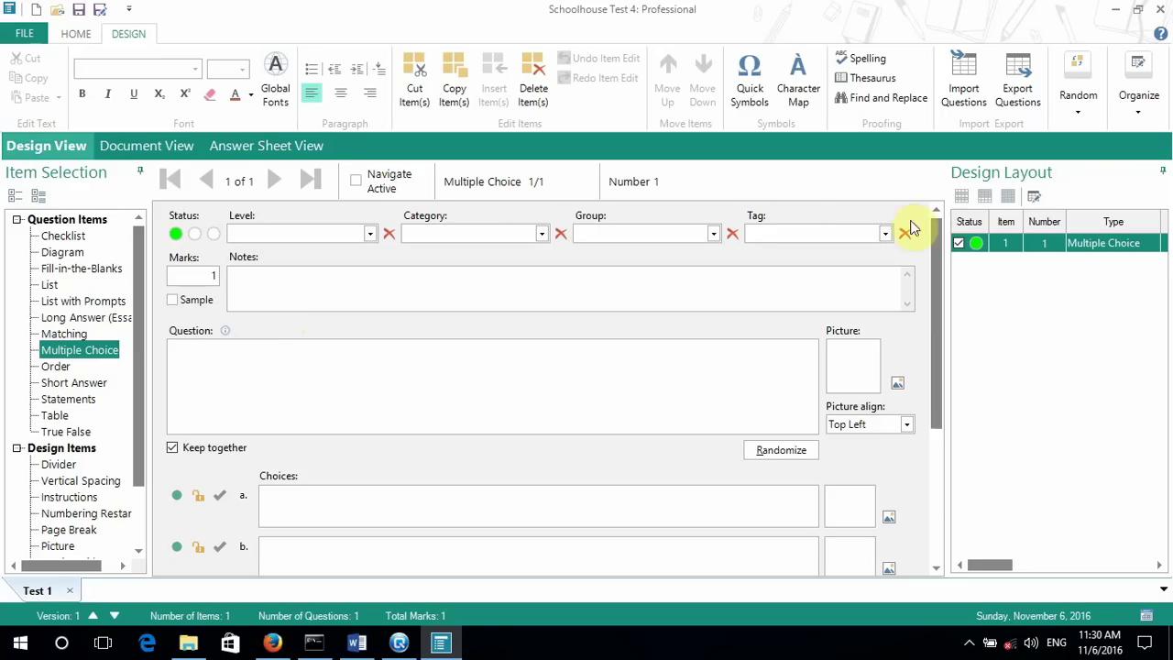
mouse_move(934, 240)
left_mouse_down()
mouse_move(935, 441)
mouse_move(934, 220)
left_mouse_up()
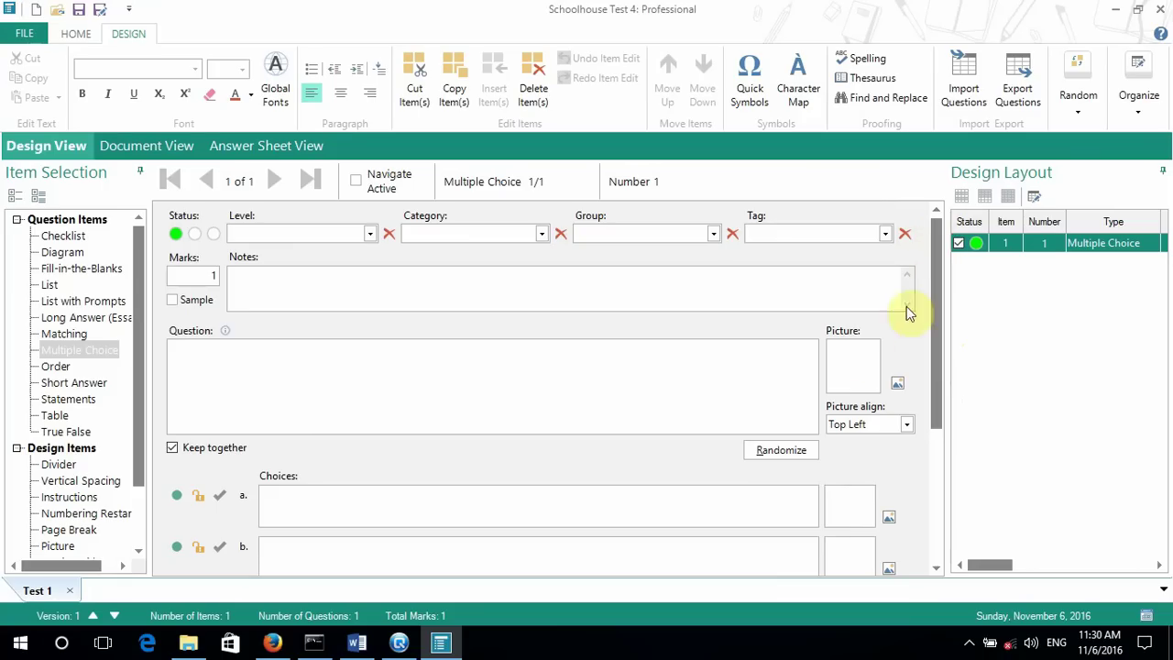
left_click(935, 307)
left_click_drag(938, 304, 937, 249)
Step: Try the status colours of the multiple choice question and set its status to red
left_click(195, 234)
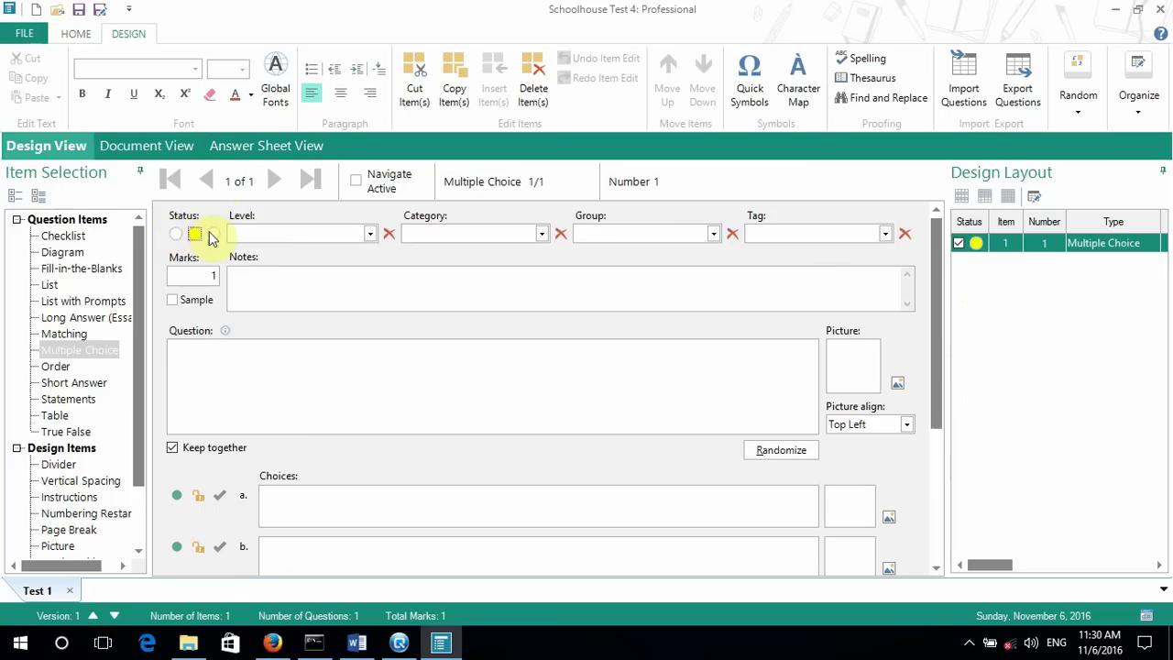
left_click(212, 235)
left_click(175, 234)
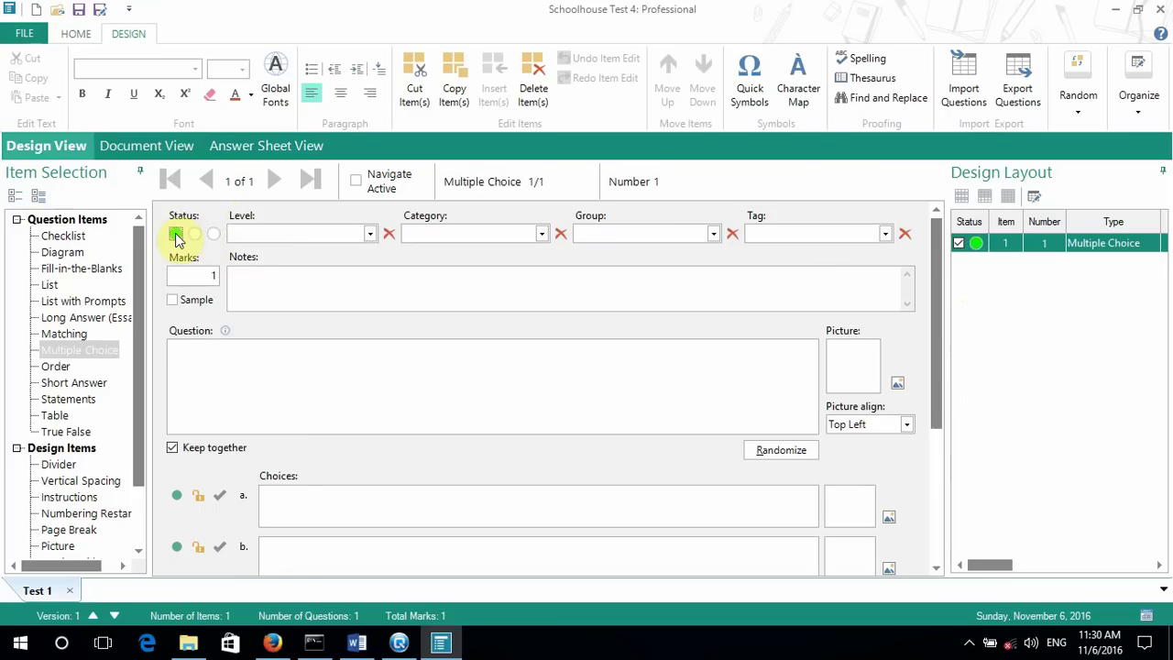
left_click(194, 234)
left_click(211, 235)
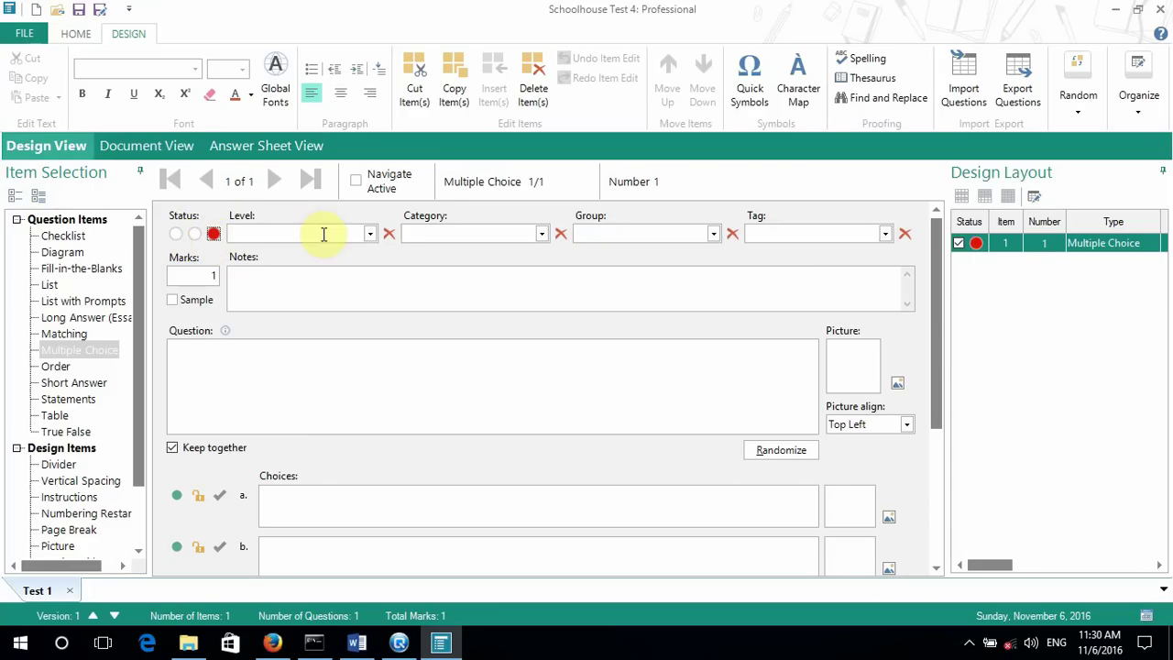
Step: Look through the existing entries available for the question's Level, Category, Group and Tag
left_click(370, 234)
left_click(287, 230)
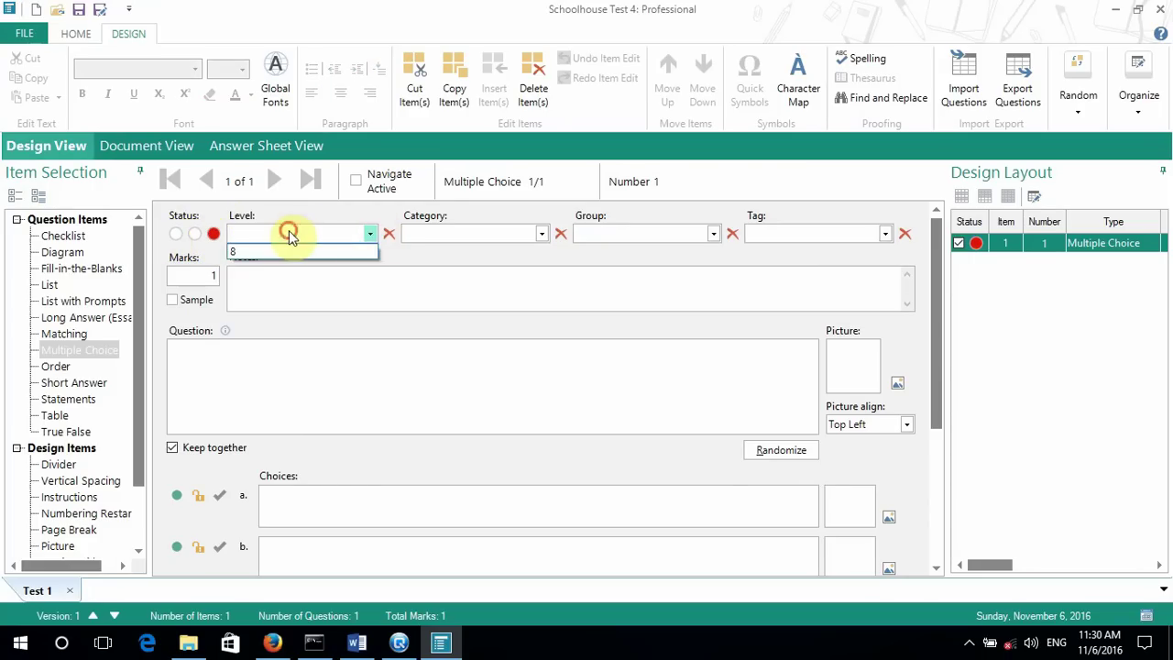
left_click(542, 235)
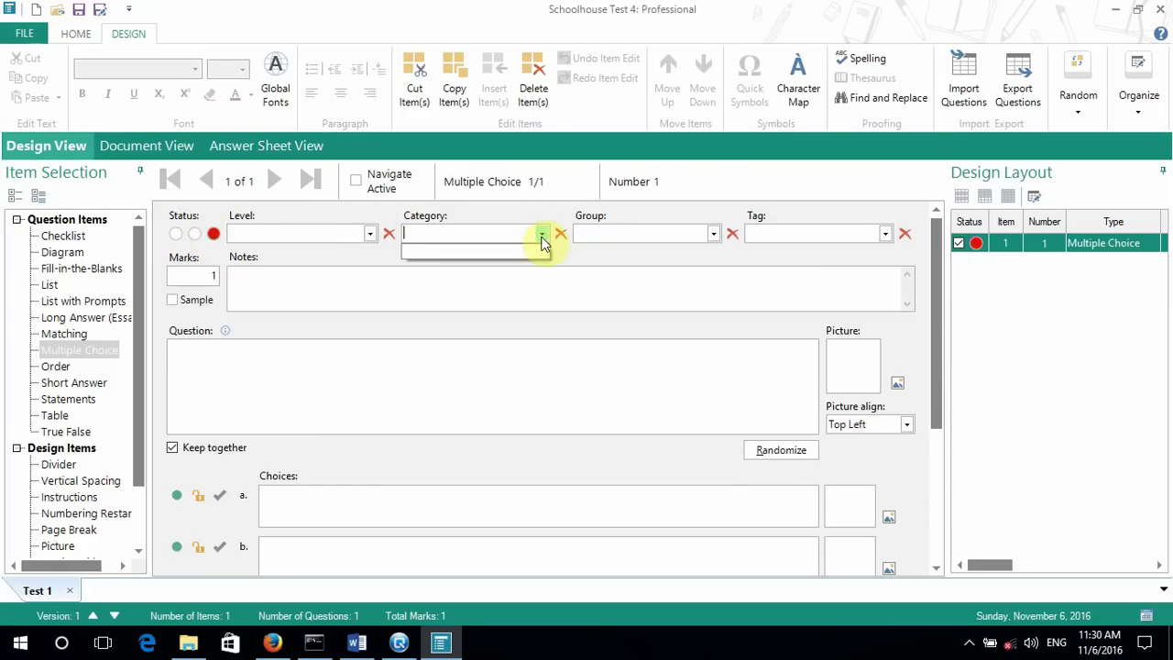
left_click(454, 237)
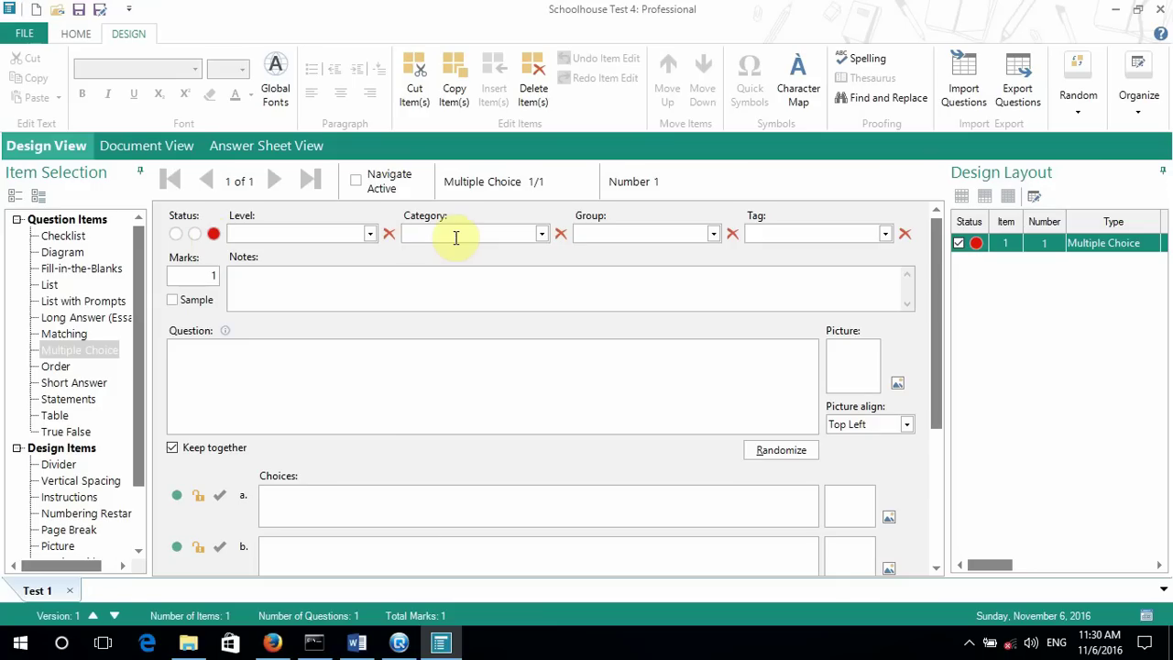
left_click(712, 233)
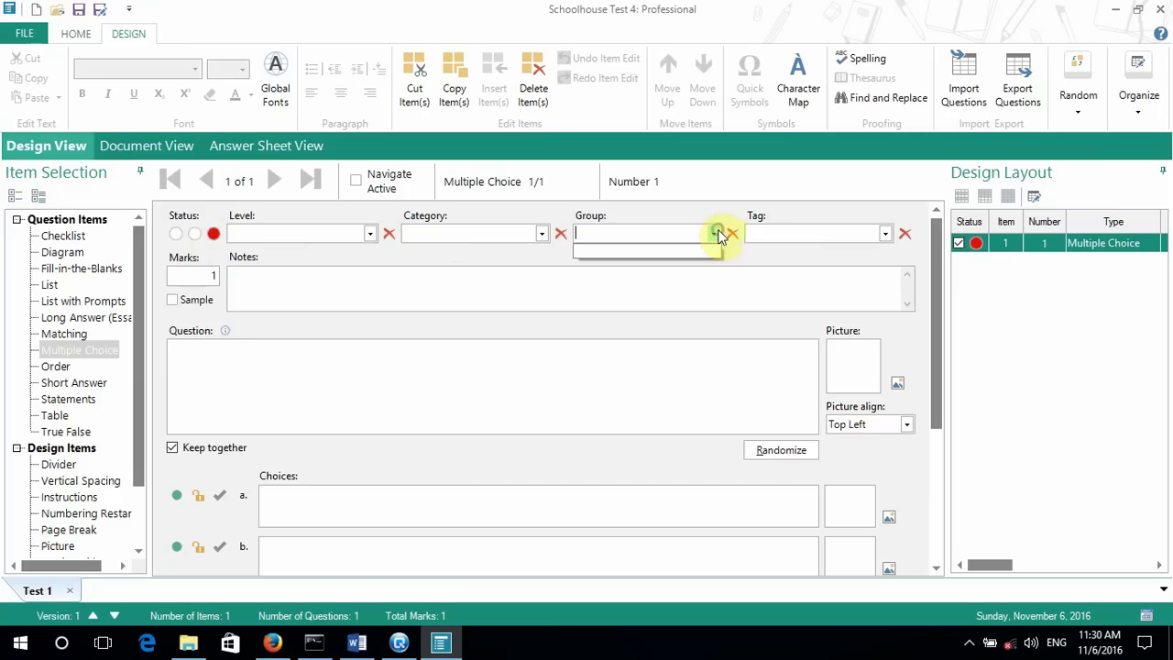
left_click(884, 231)
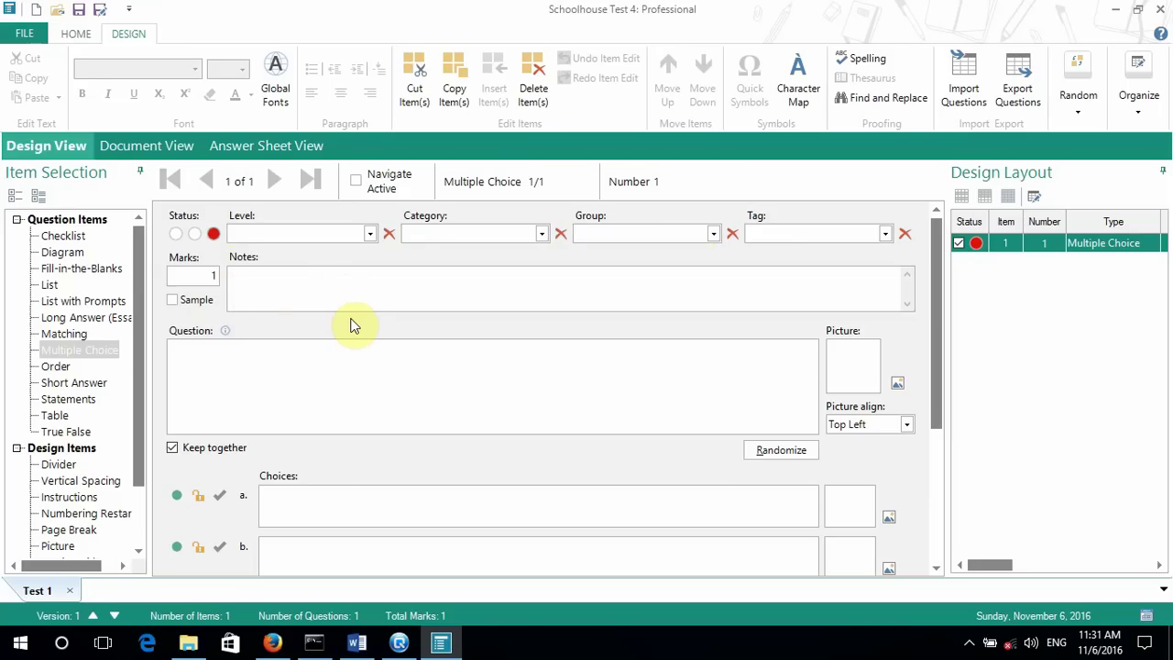
Step: Look over the question and choices fields of the form, and set the question's status to green
scroll(354, 323, "down", 1)
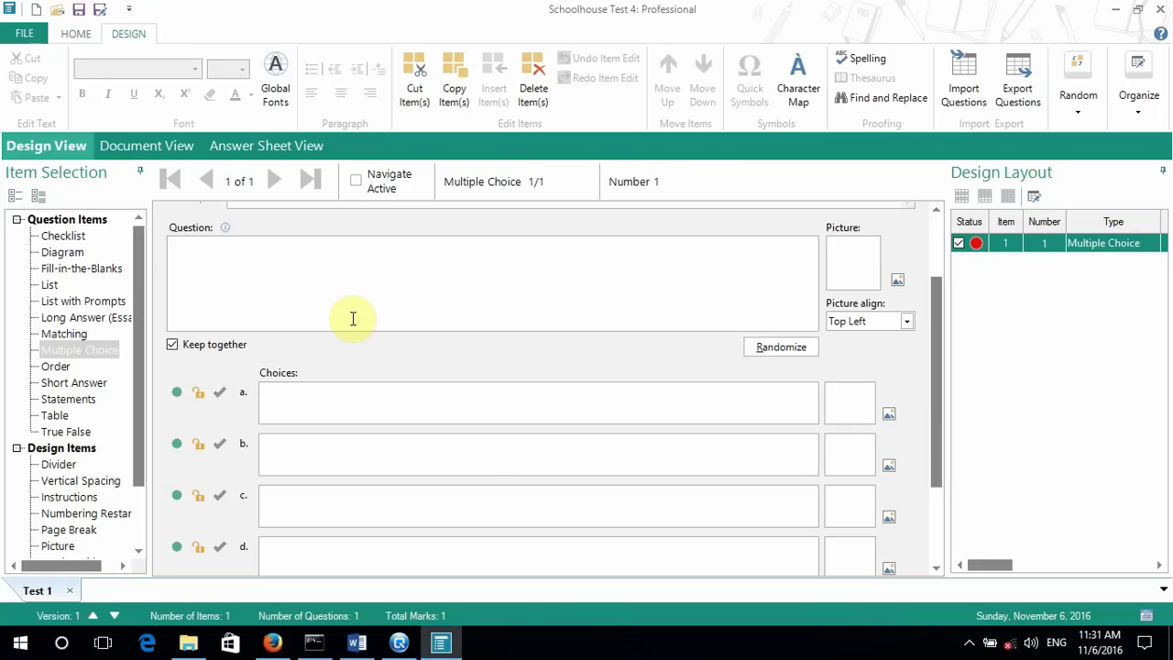
left_click(193, 260)
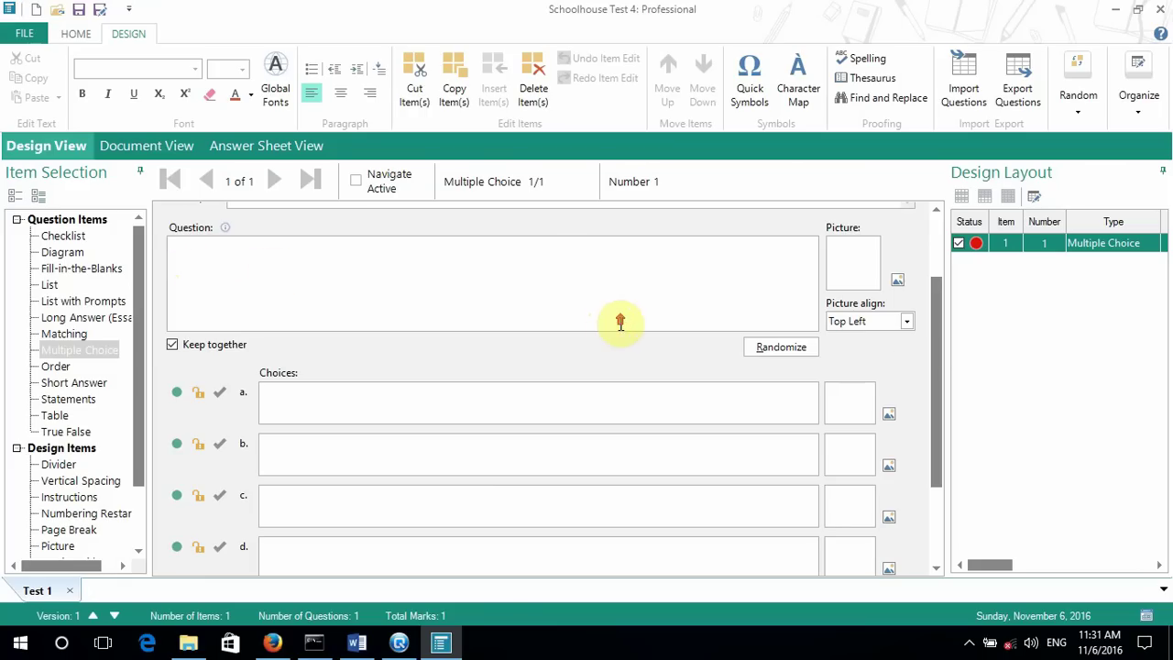
left_click_drag(938, 358, 949, 284)
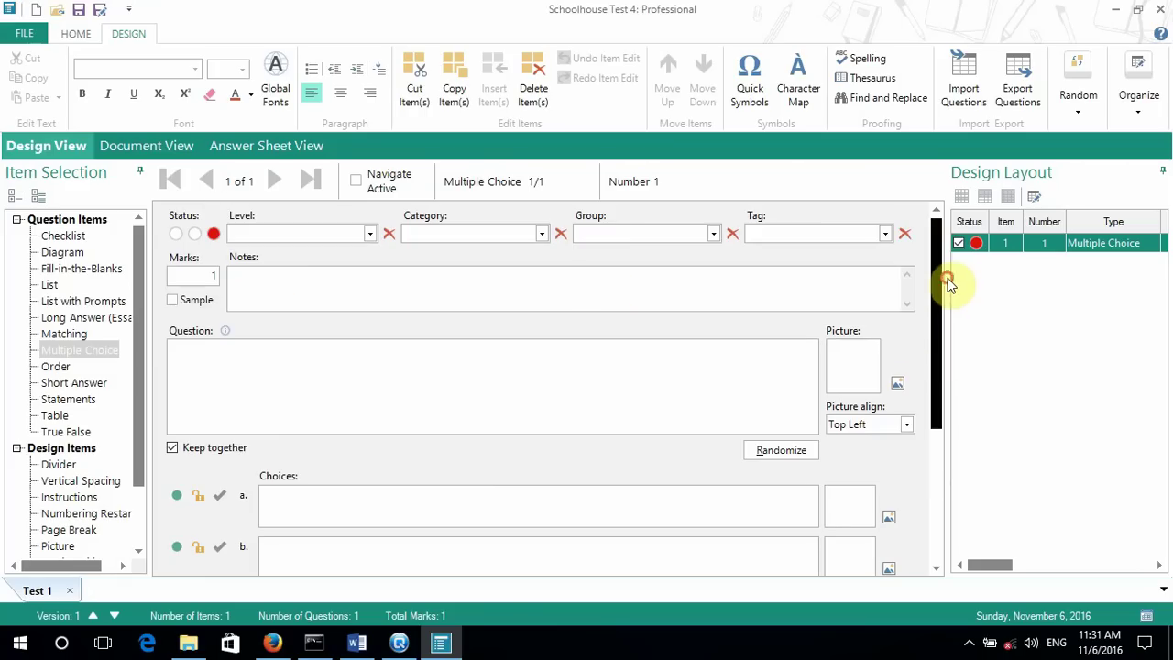
left_click(176, 236)
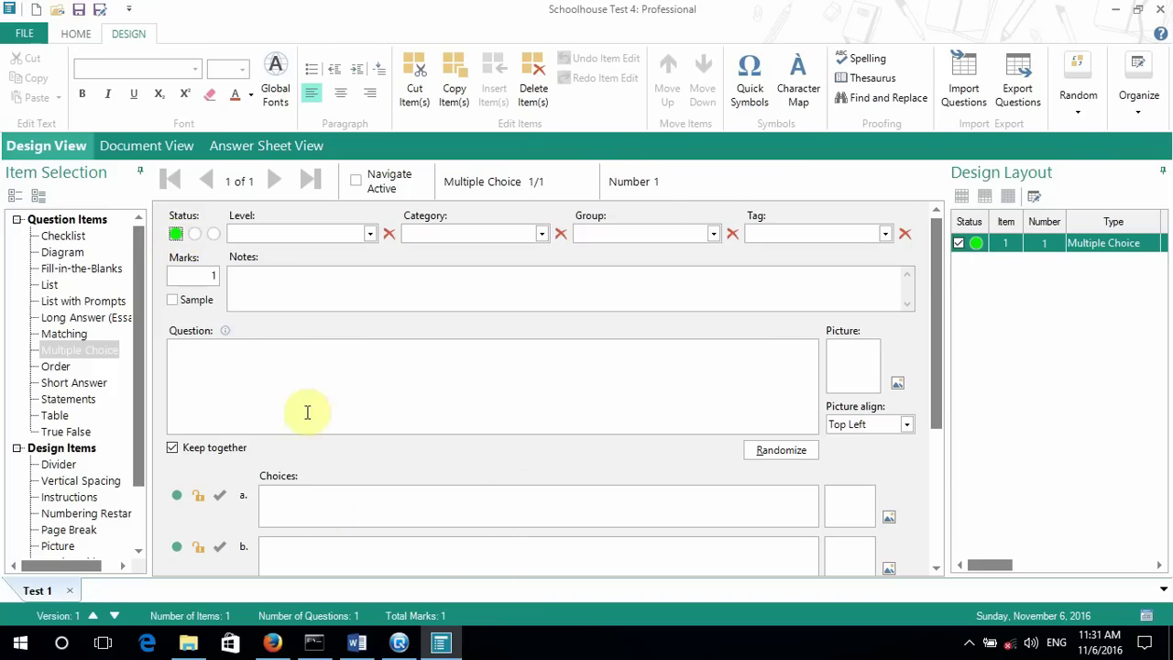
Step: Copy the question text "Komponen yang diatur di BIOS adalah :" from the Word document into the Question field in Schoolhouse Test
left_click(358, 644)
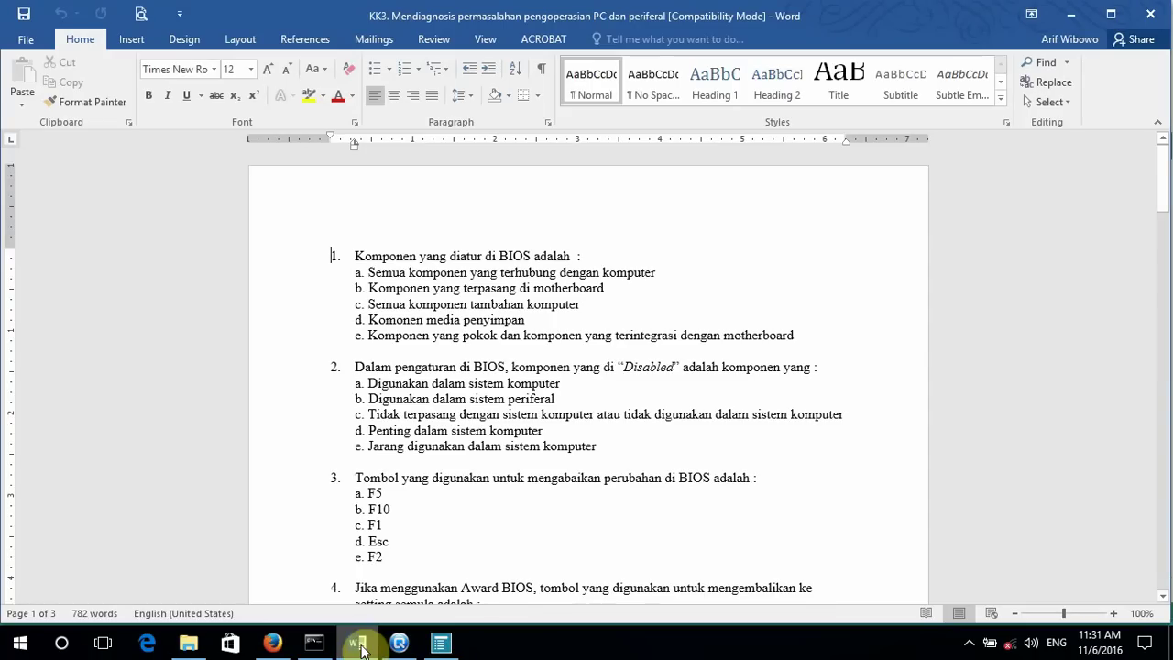
left_click(353, 254)
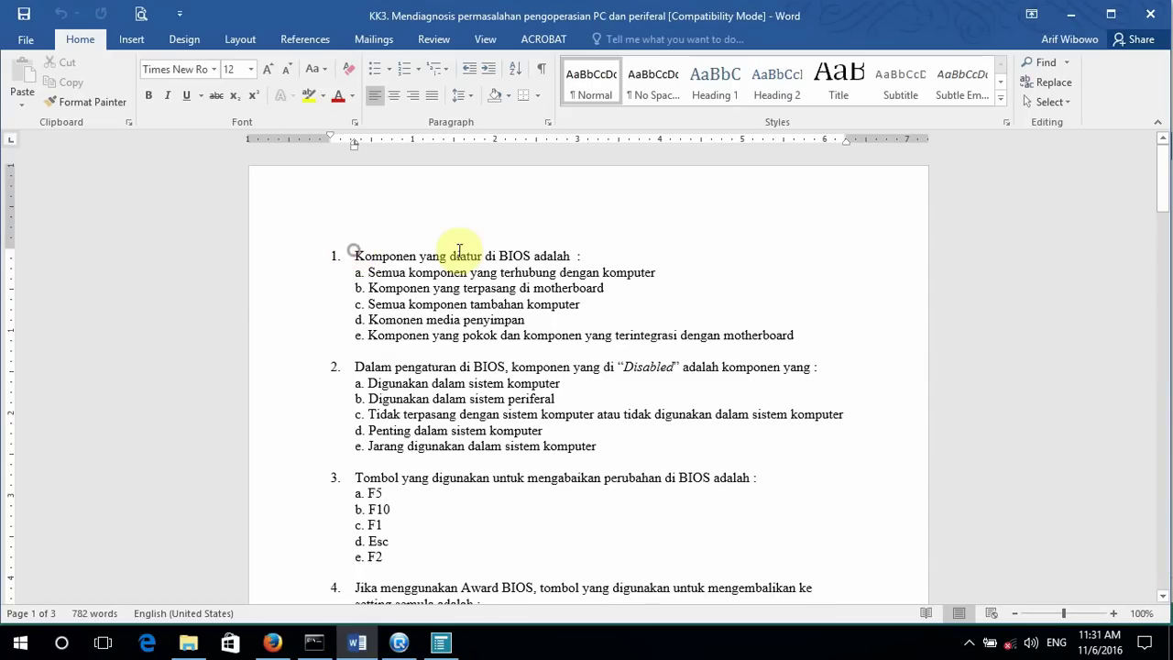
left_click_drag(459, 252, 591, 258)
key("ctrl+c")
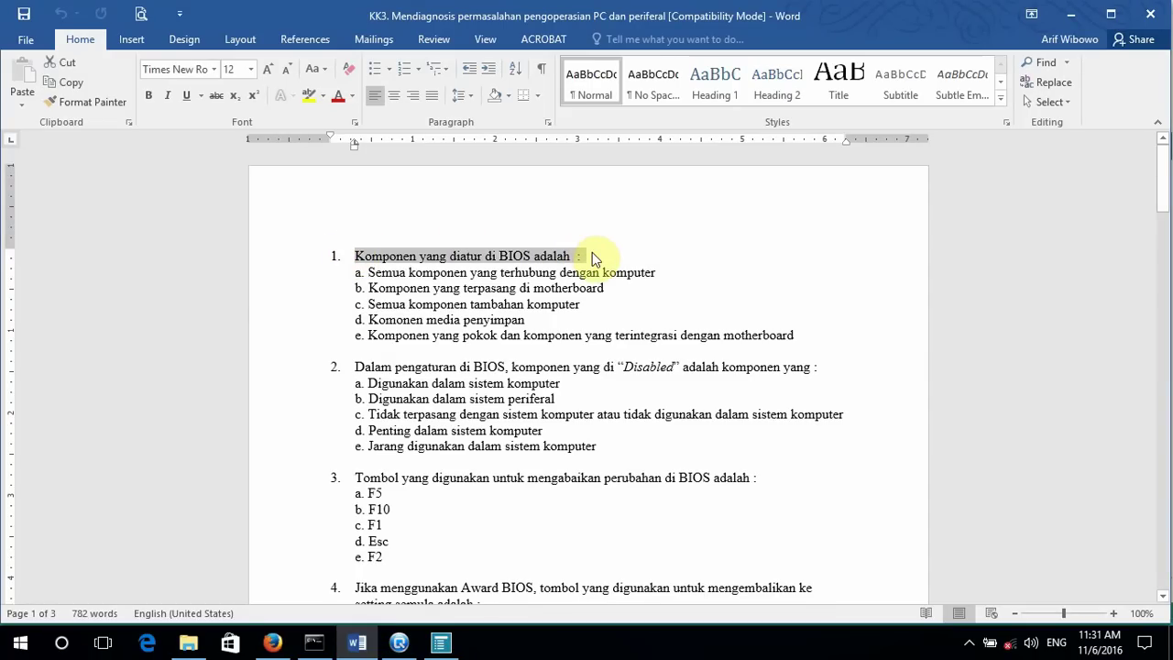
left_click(441, 644)
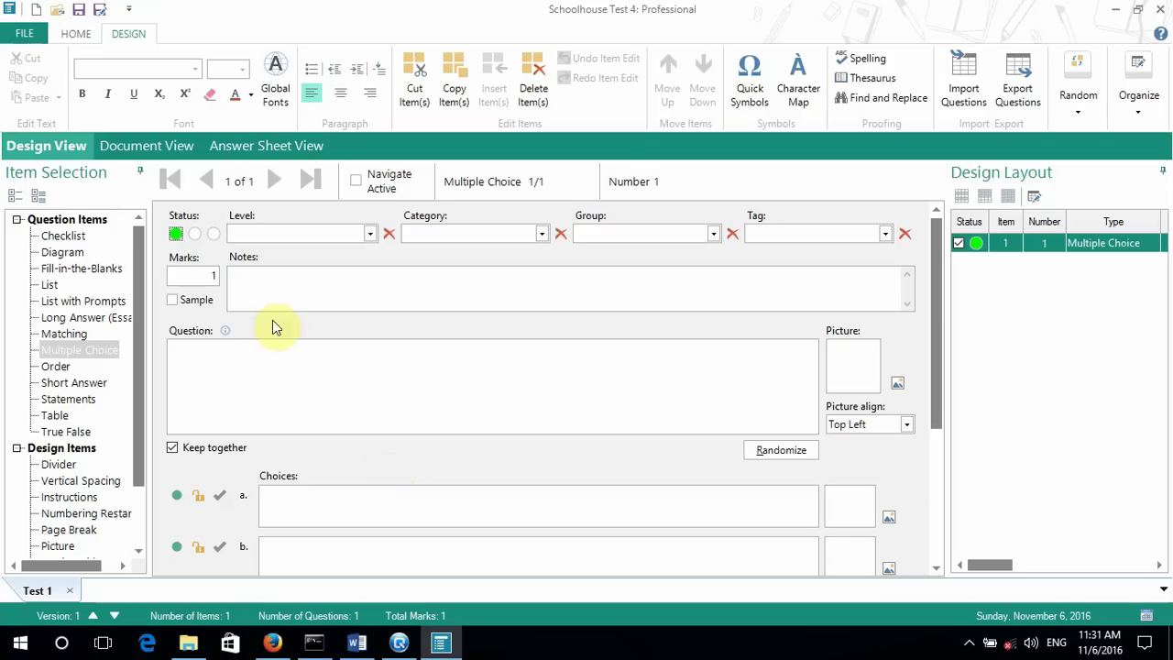
left_click(211, 357)
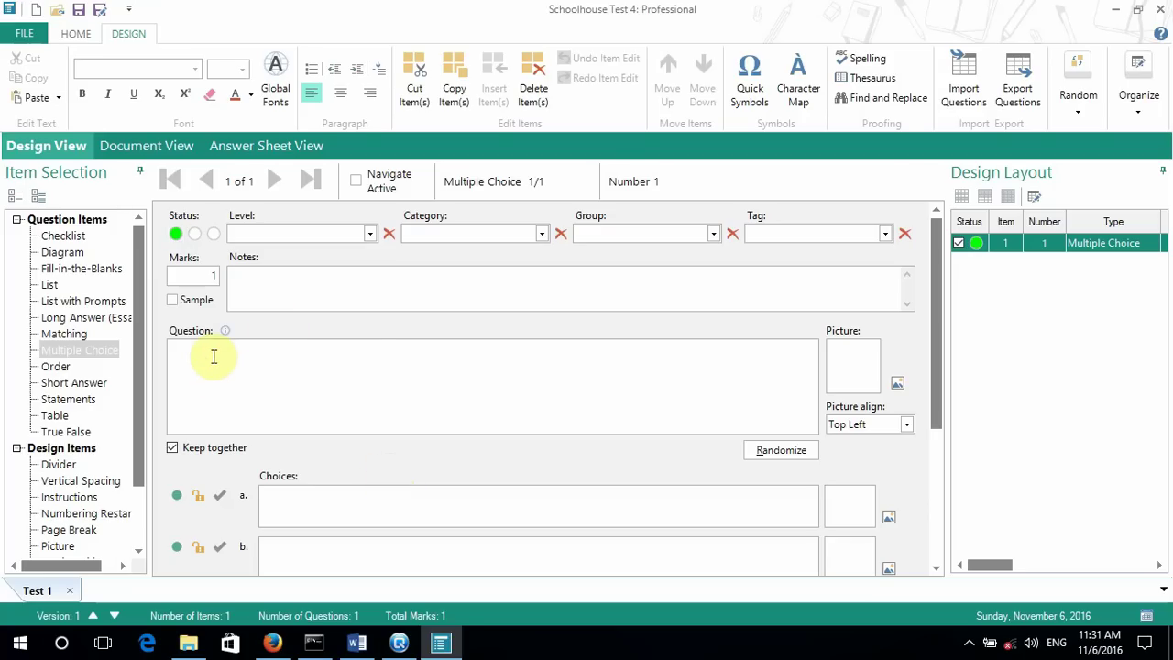
key("ctrl+v")
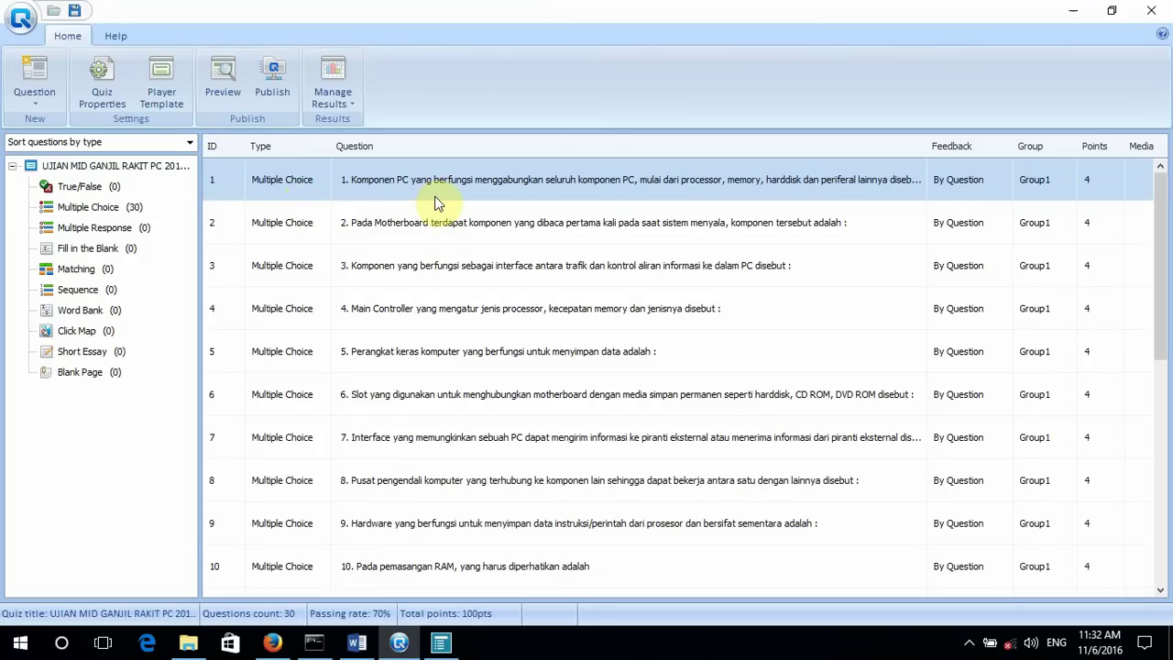
Step: Look at the numbered question list in the quiz program and return to the question text in Schoolhouse Test
left_click(443, 515)
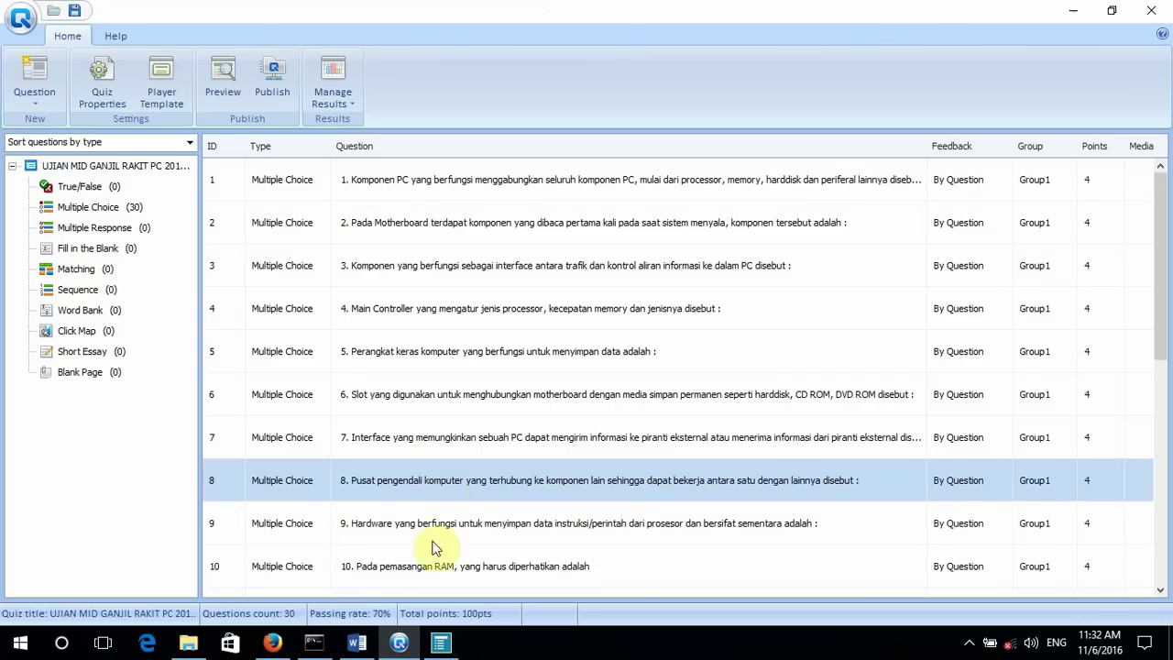
left_click(436, 646)
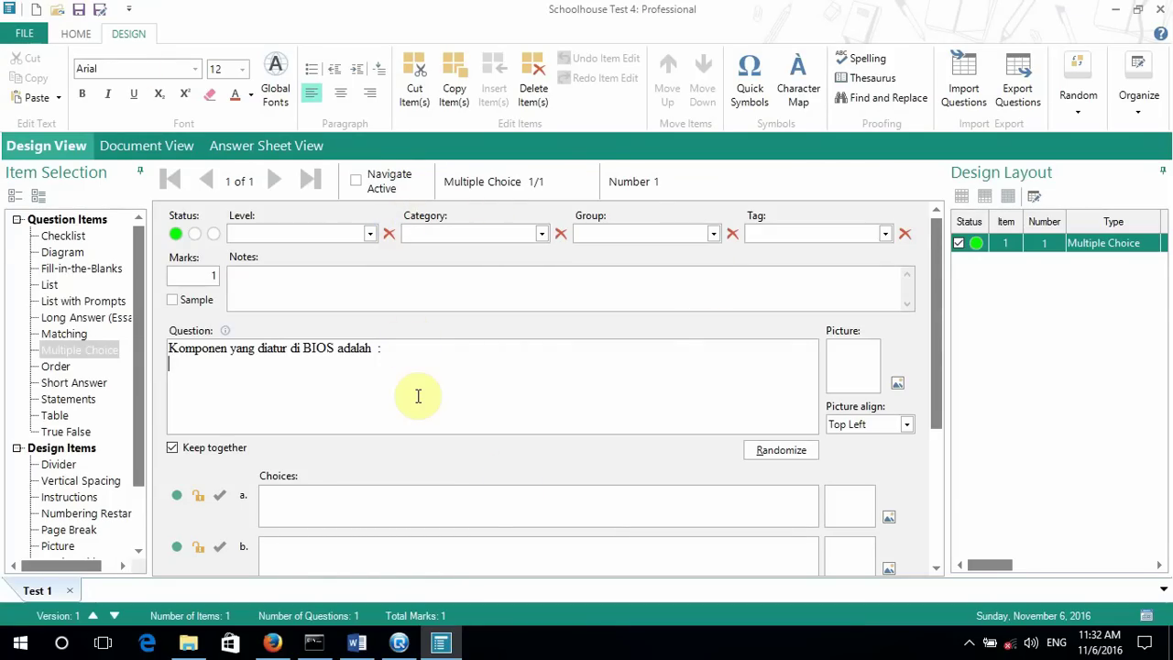
left_click(463, 368)
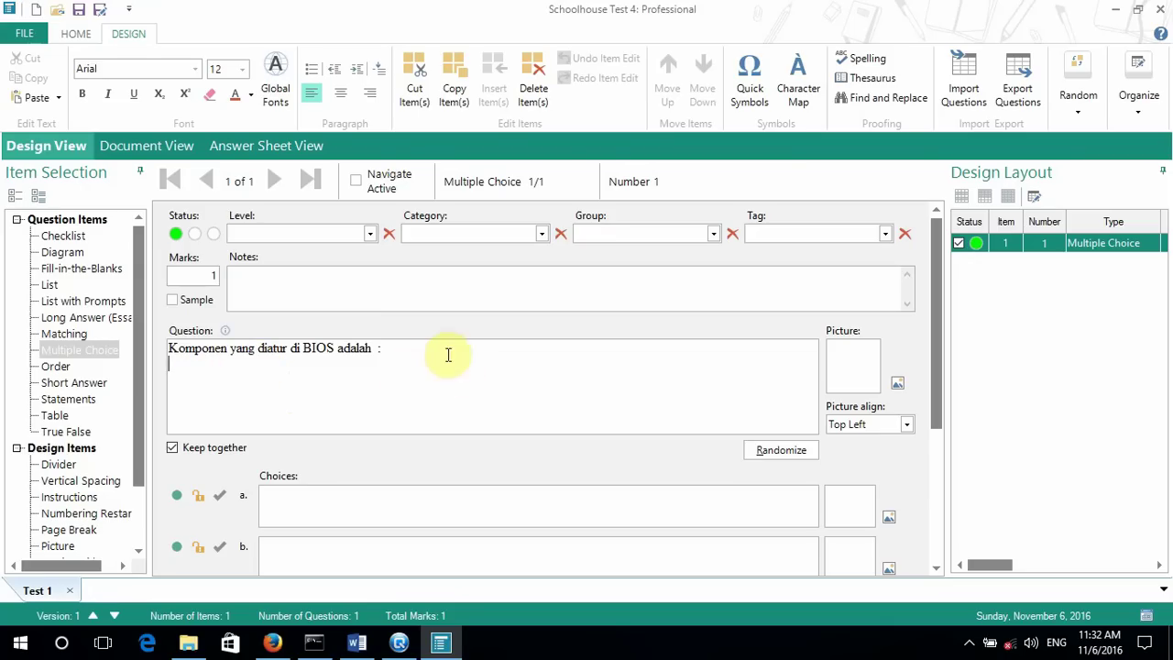
Step: Add the balloon picture Clipart1.png to the question and look over the picture alignment options
left_click(903, 383)
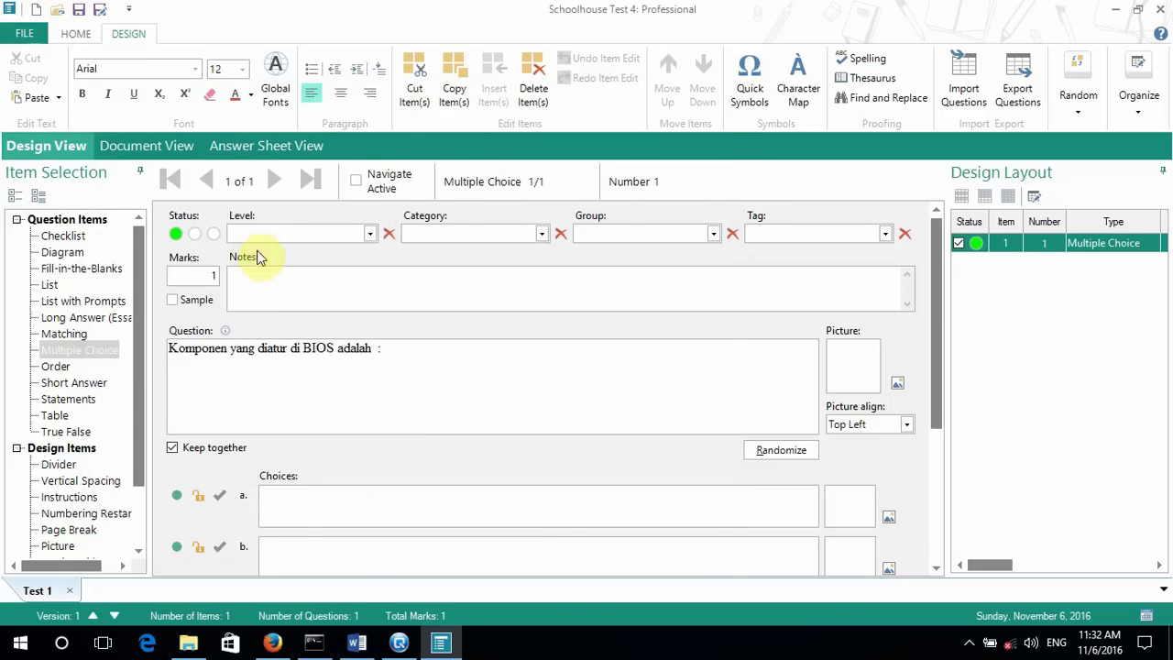
left_click(897, 383)
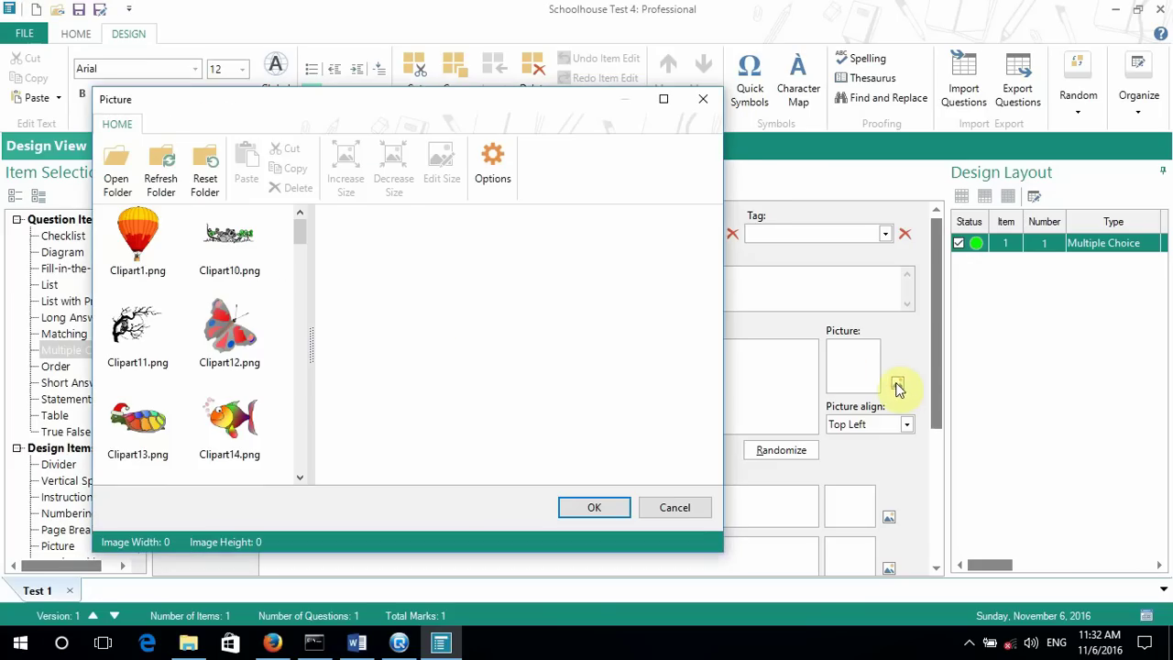
left_click(147, 259)
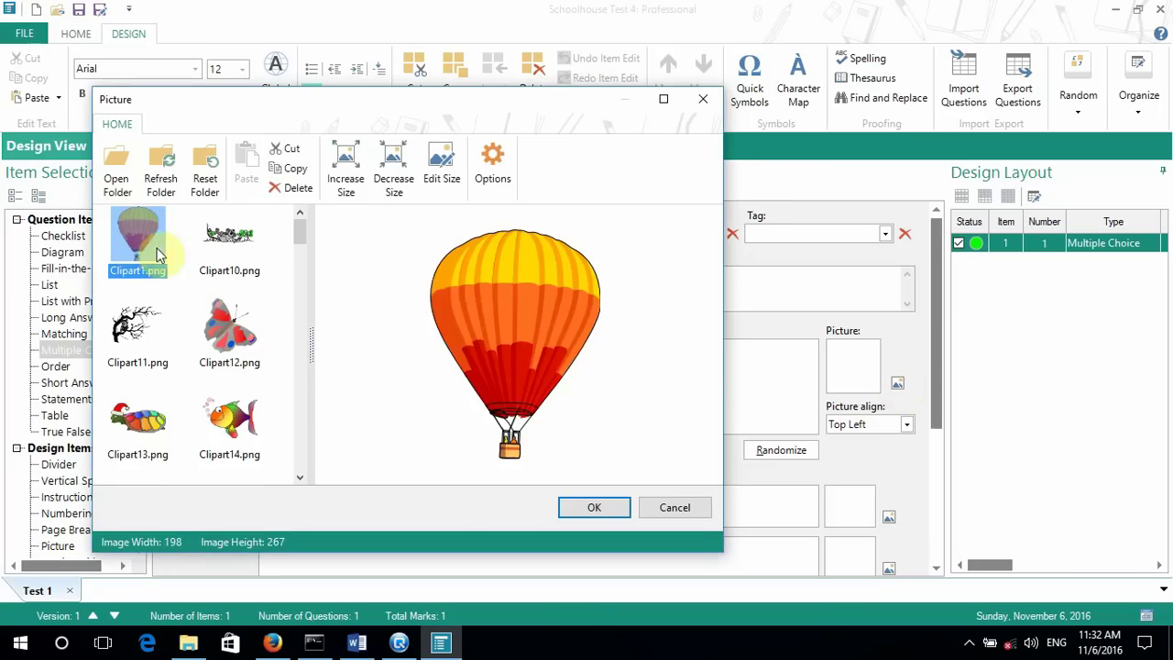
left_click(591, 511)
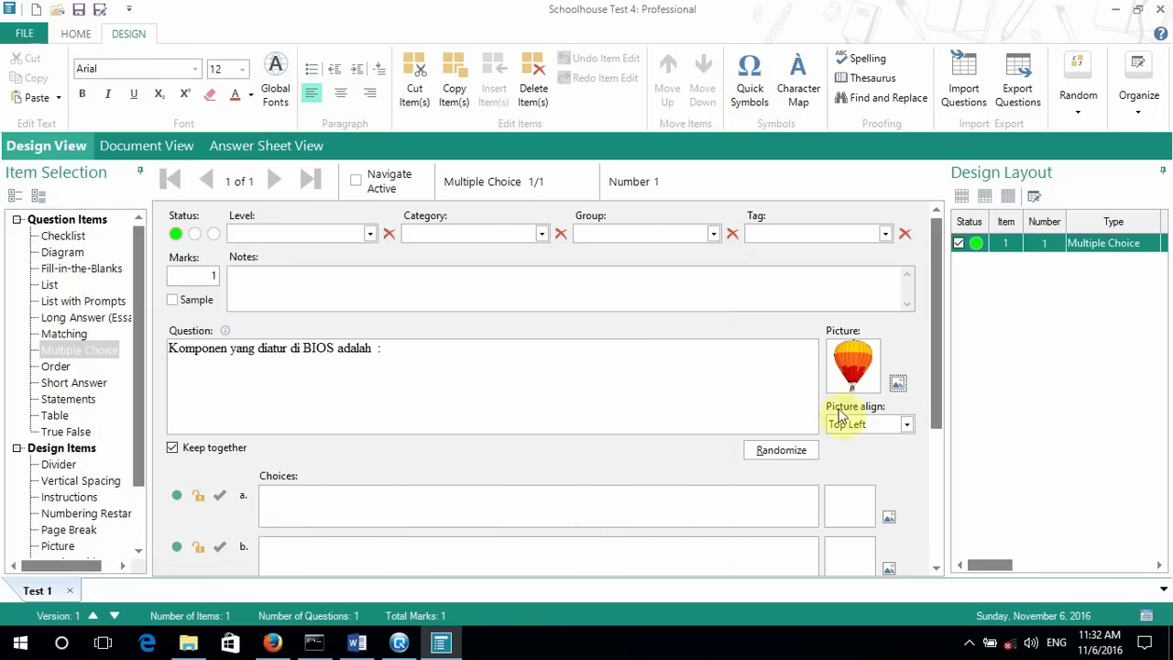
left_click(910, 423)
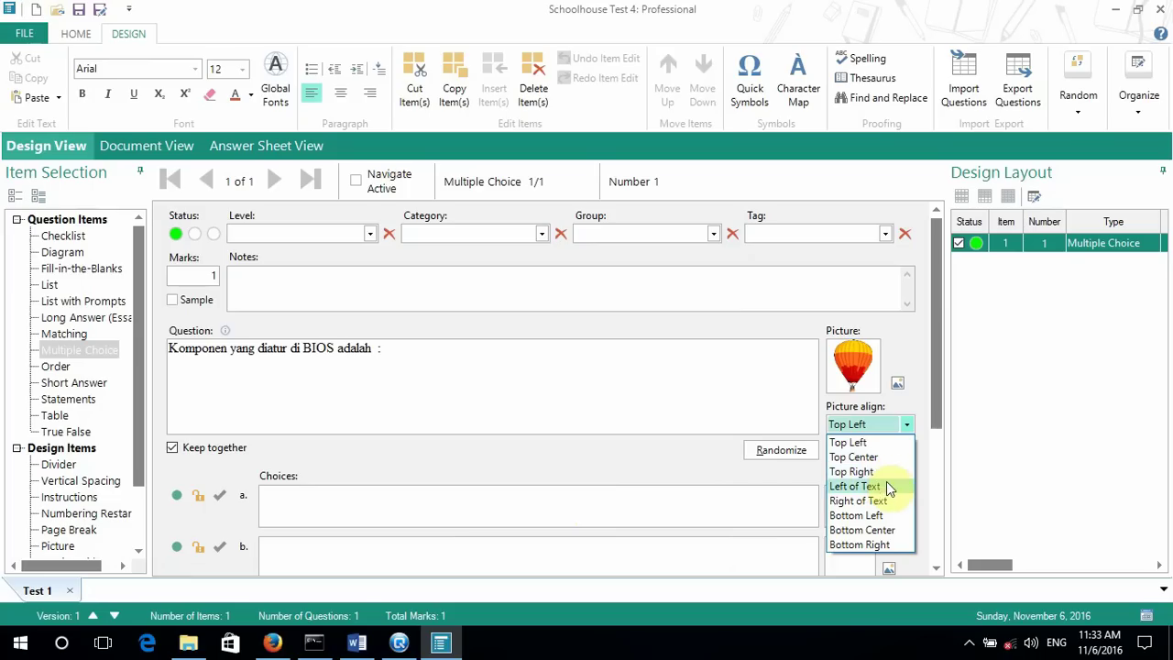
left_click(916, 369)
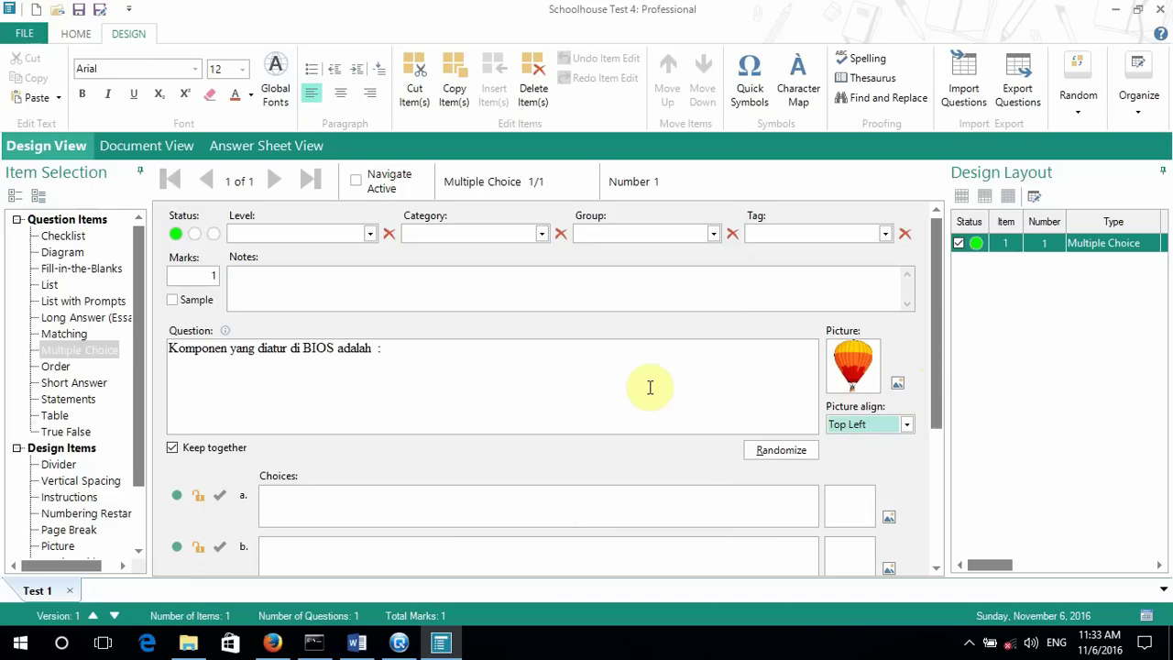
Step: Copy "Semua komponen yang terhubung dengan komputer" from the Word document into choice a and remove the leading dot and space
scroll(636, 445, "down", 2)
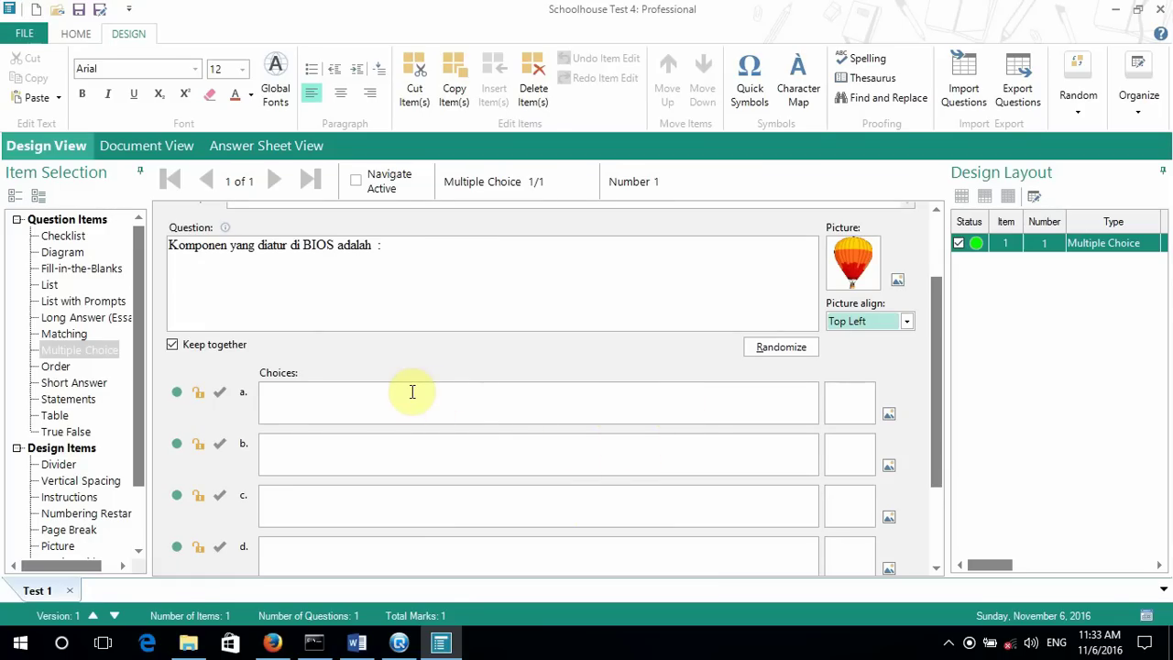
left_click(357, 646)
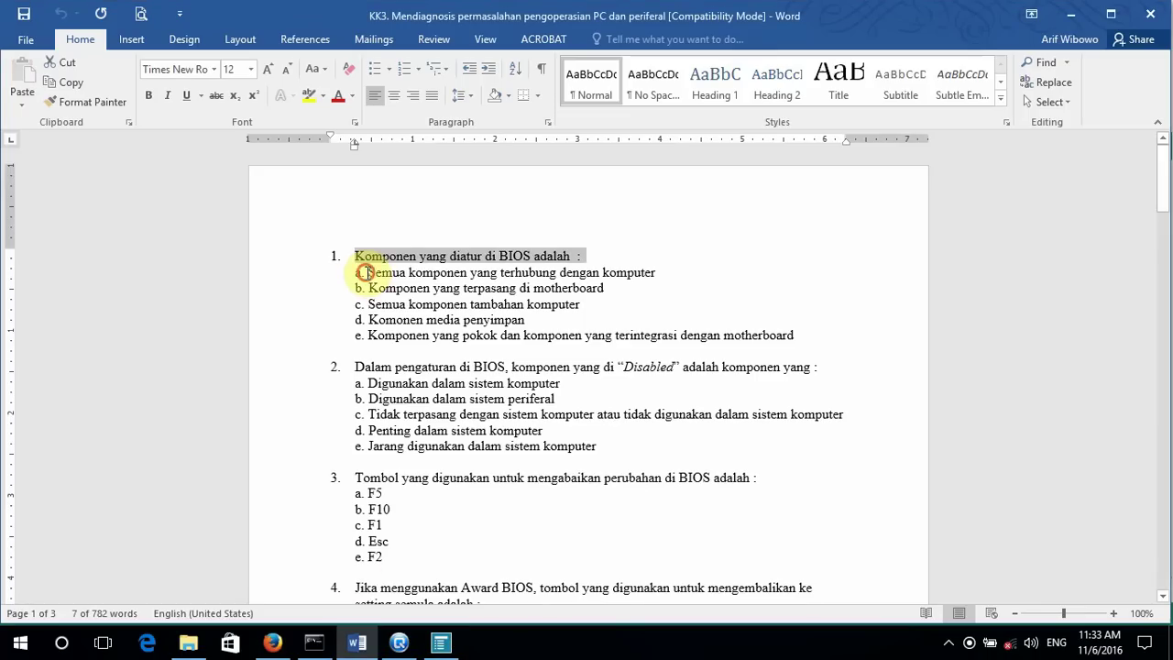
left_click_drag(364, 273, 668, 269)
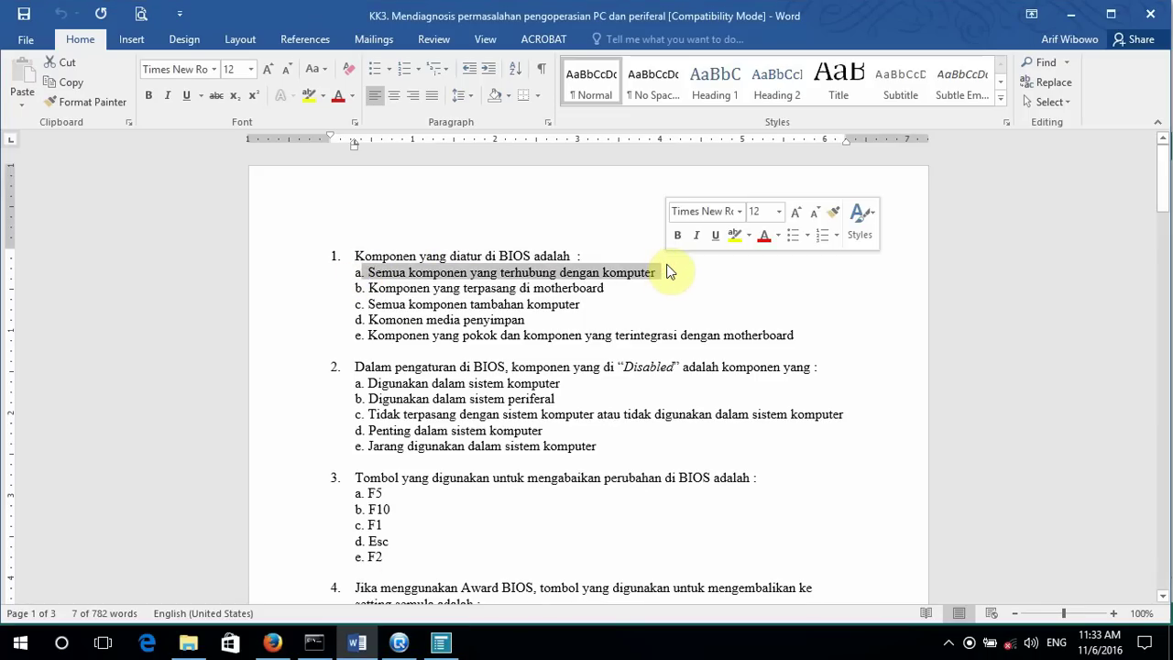
left_click(441, 644)
left_click(287, 396)
type(". Semua komponen yang terhubung dengan komputer")
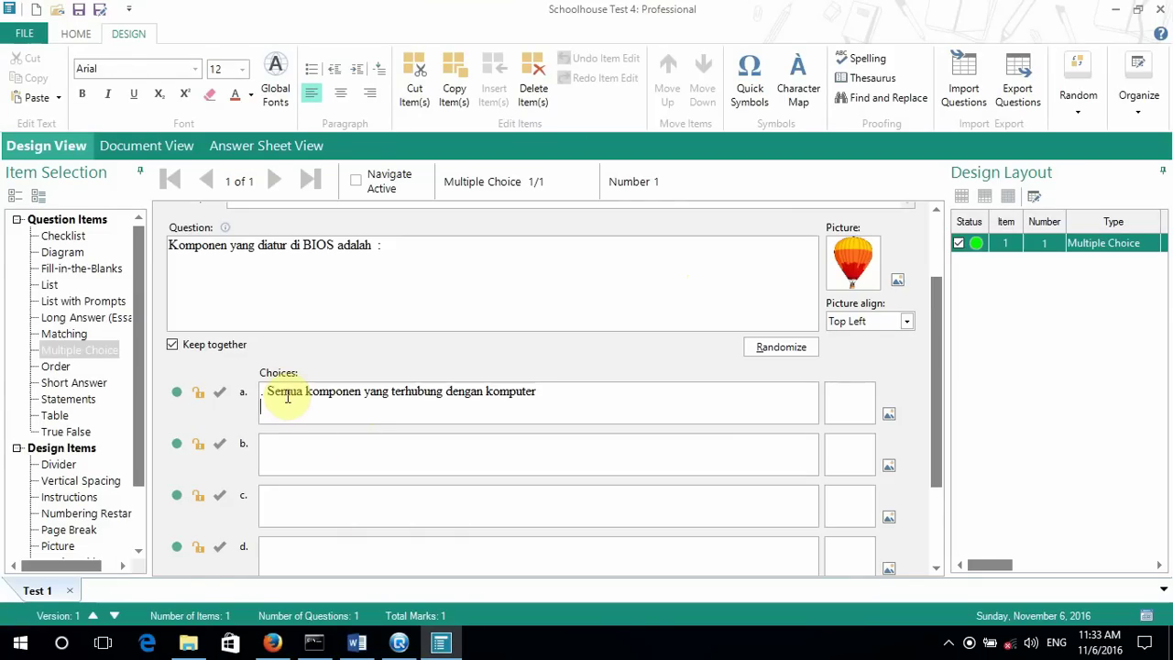
left_click(268, 394)
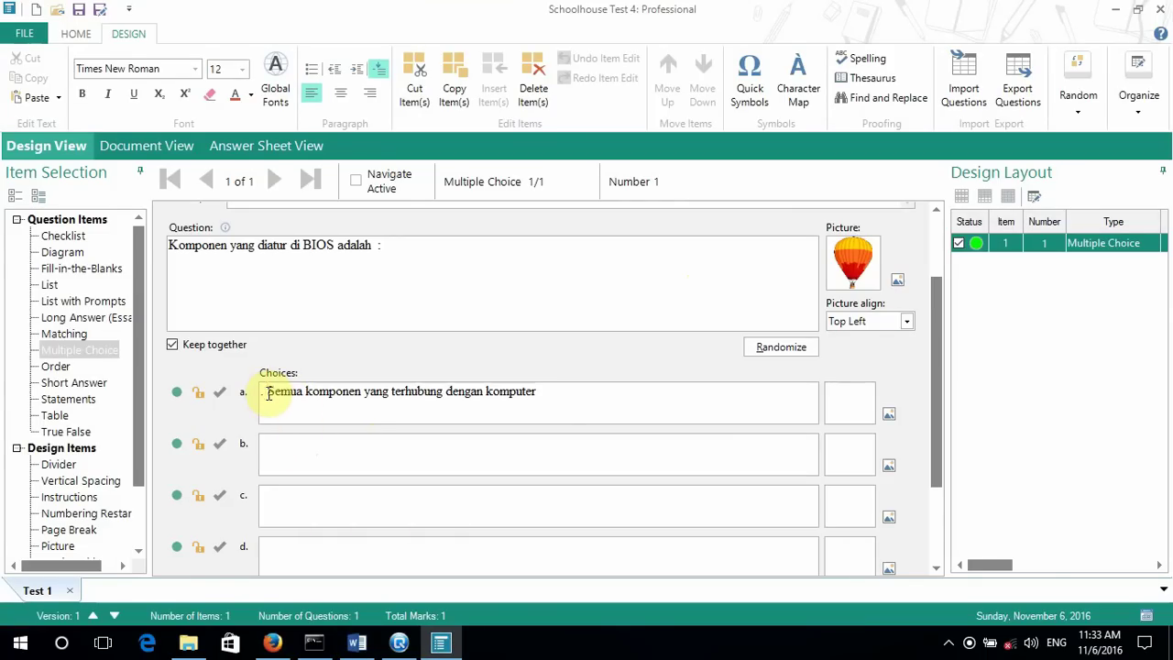
key("BackSpace")
key("BackSpace")
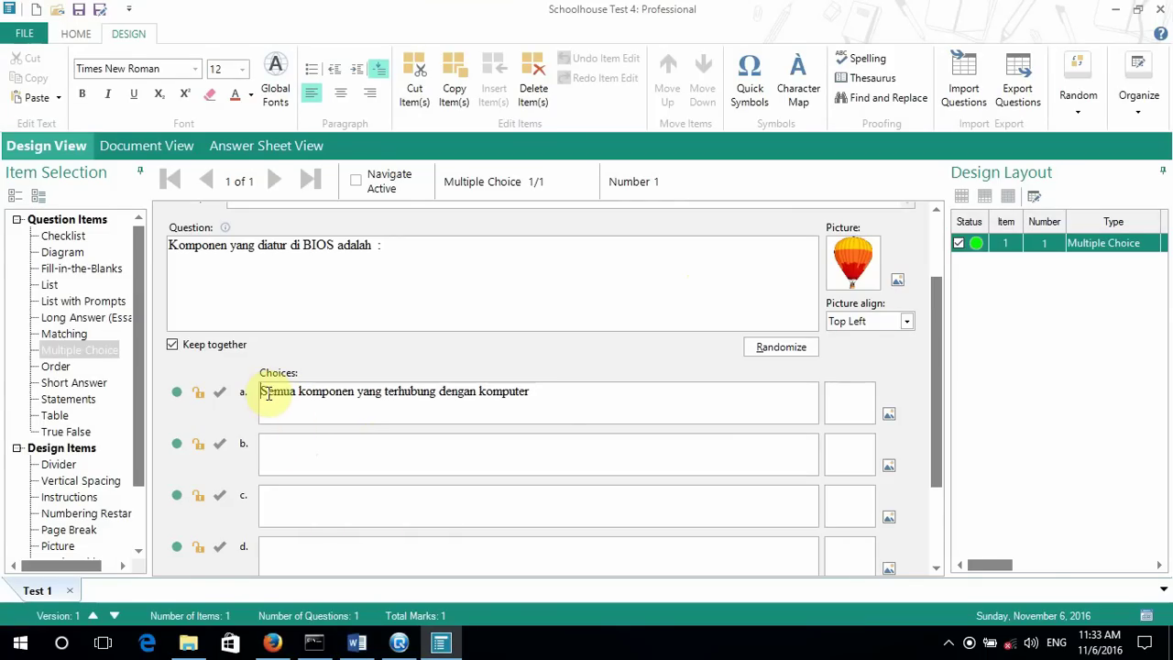
Step: Copy "Komponen yang terpasang di motherboard" from the Word document into choice b of the question in Schoolhouse Test
left_click(371, 653)
left_click_drag(371, 290, 608, 289)
key("ctrl+c")
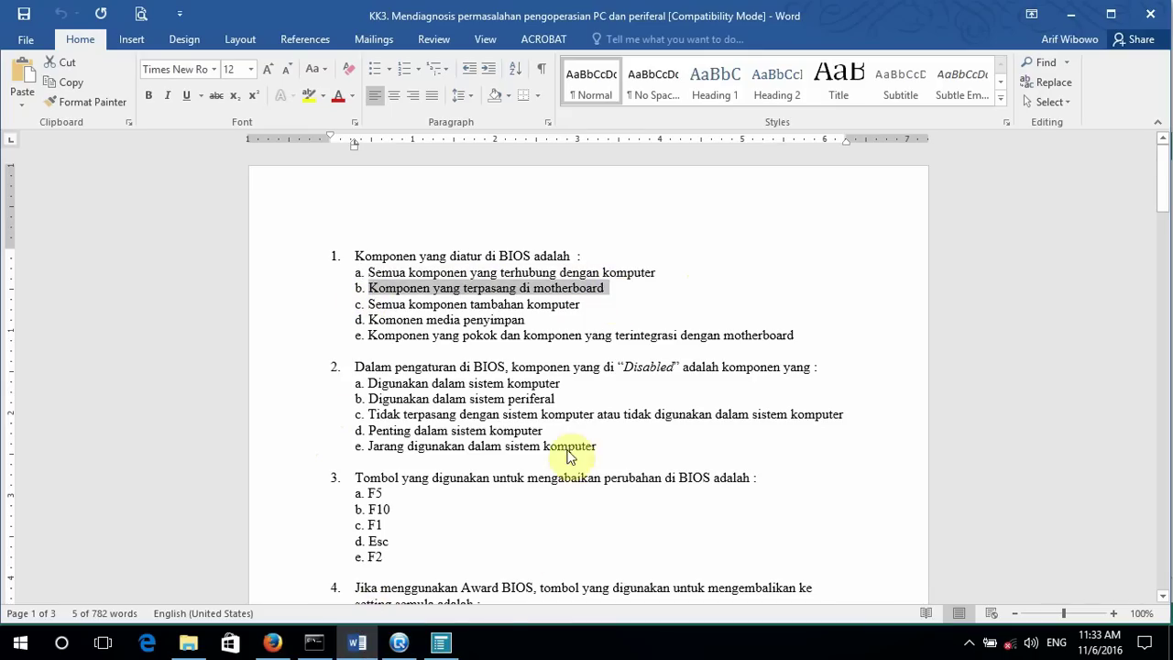
left_click(440, 642)
left_click(268, 451)
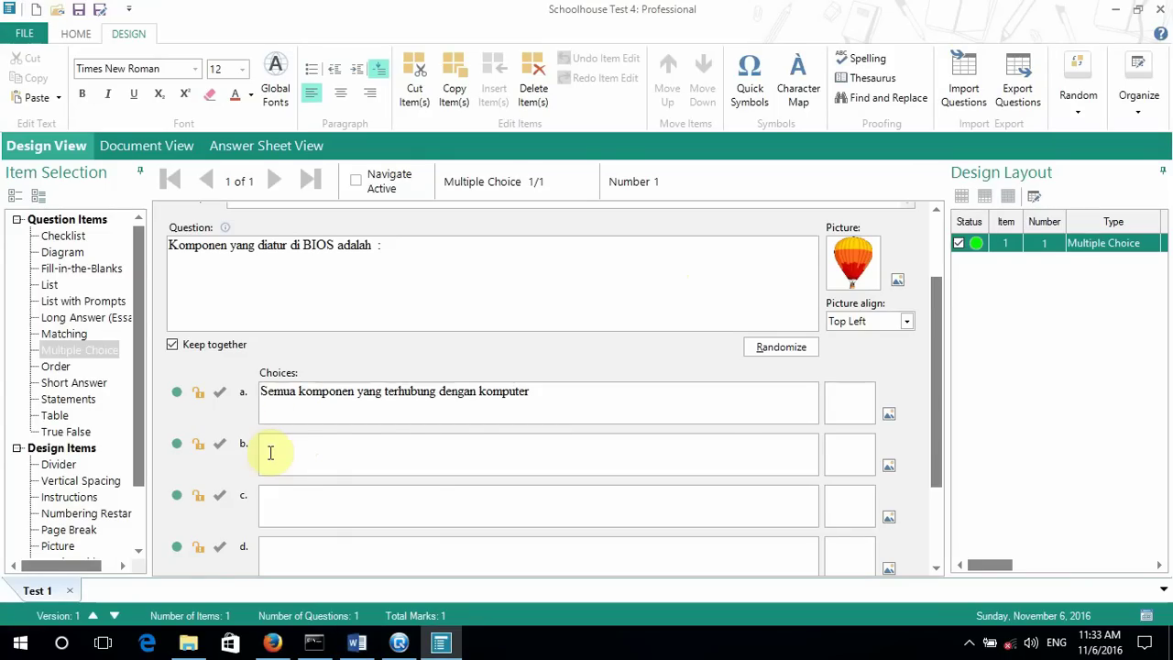
key("ctrl+v")
Step: Copy "Semua komponen tambahan komputer" from the Word document into choice c of the question in Schoolhouse Test
left_click(356, 647)
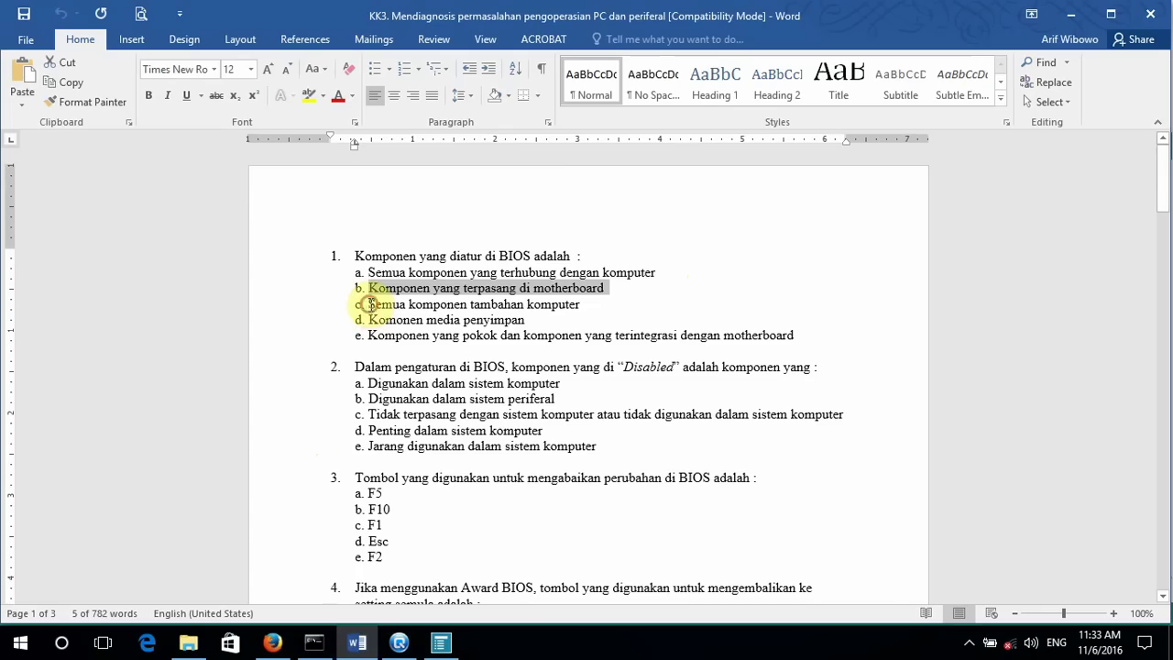
left_click_drag(371, 304, 580, 305)
key("ctrl+c")
left_click(441, 641)
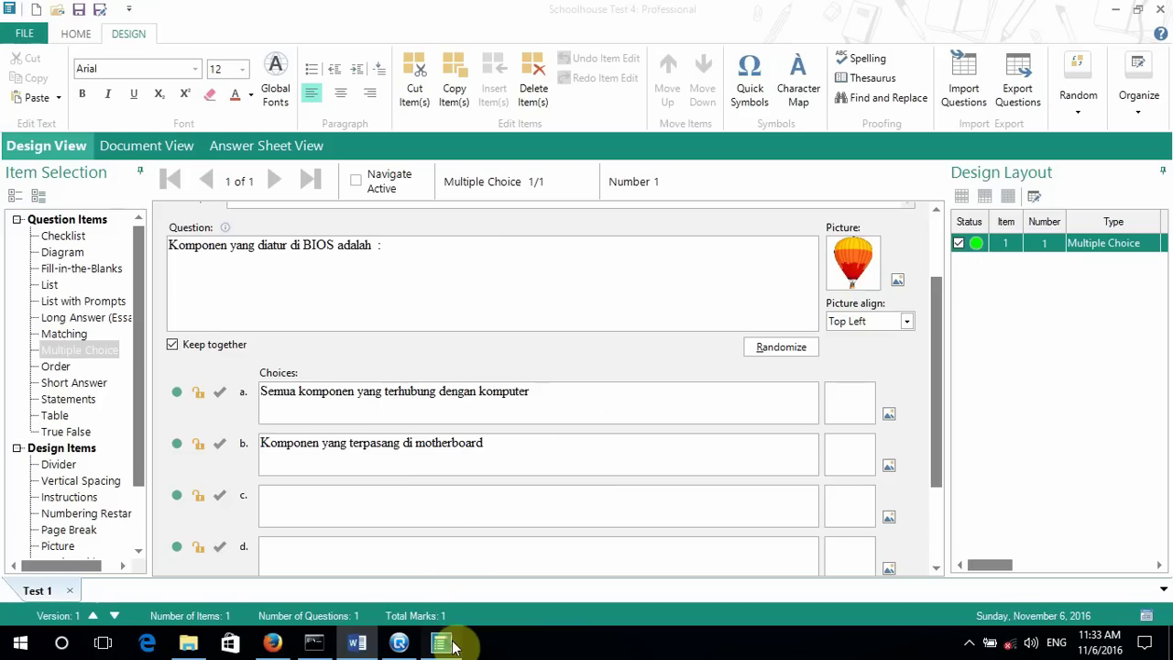
left_click(399, 504)
key("ctrl+v")
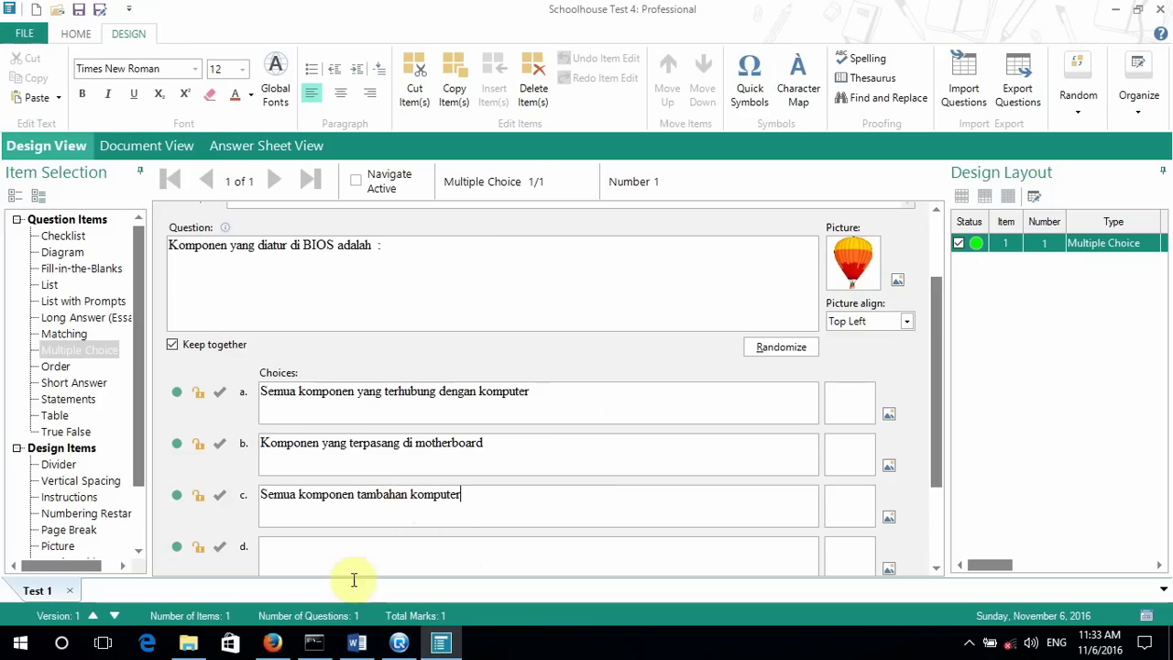
Step: Copy "Komonen media penyimpan" from the Word document into choice d of the question in Schoolhouse Test
left_click(356, 642)
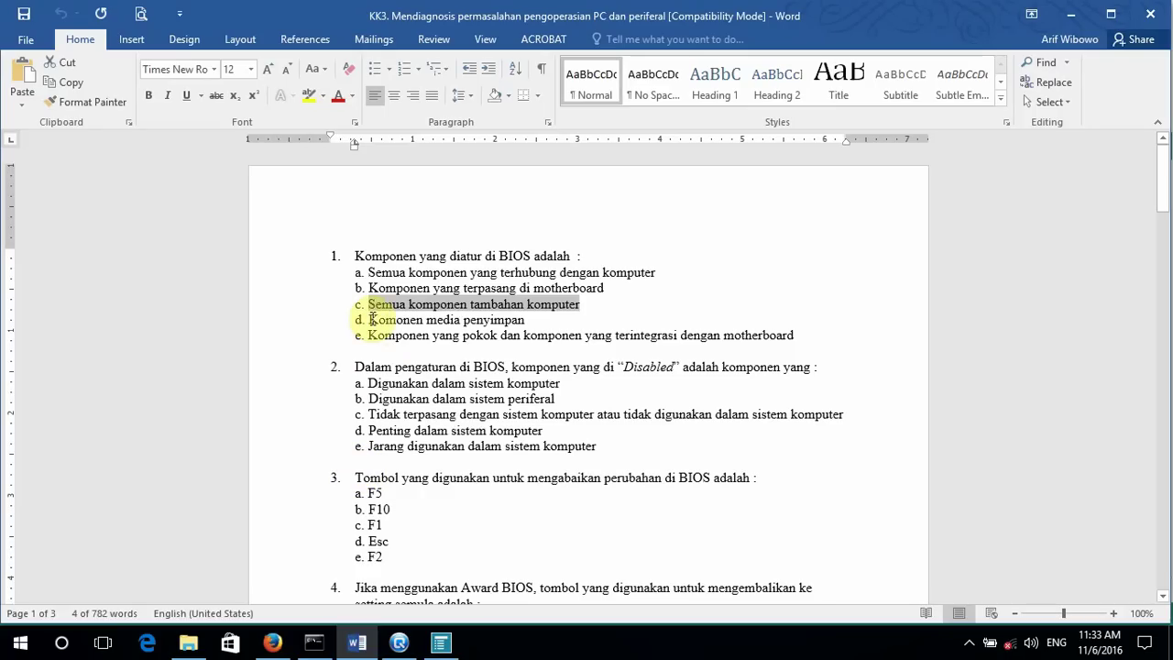
left_click_drag(368, 320, 536, 318)
key("ctrl+c")
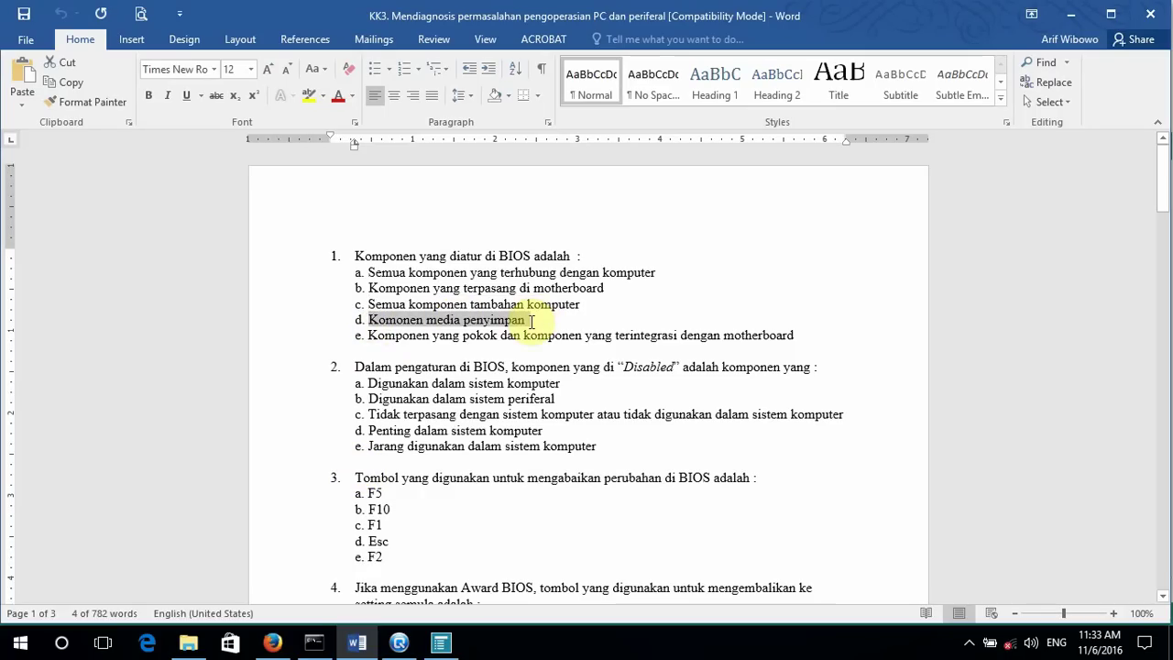
left_click(441, 641)
left_click(303, 547)
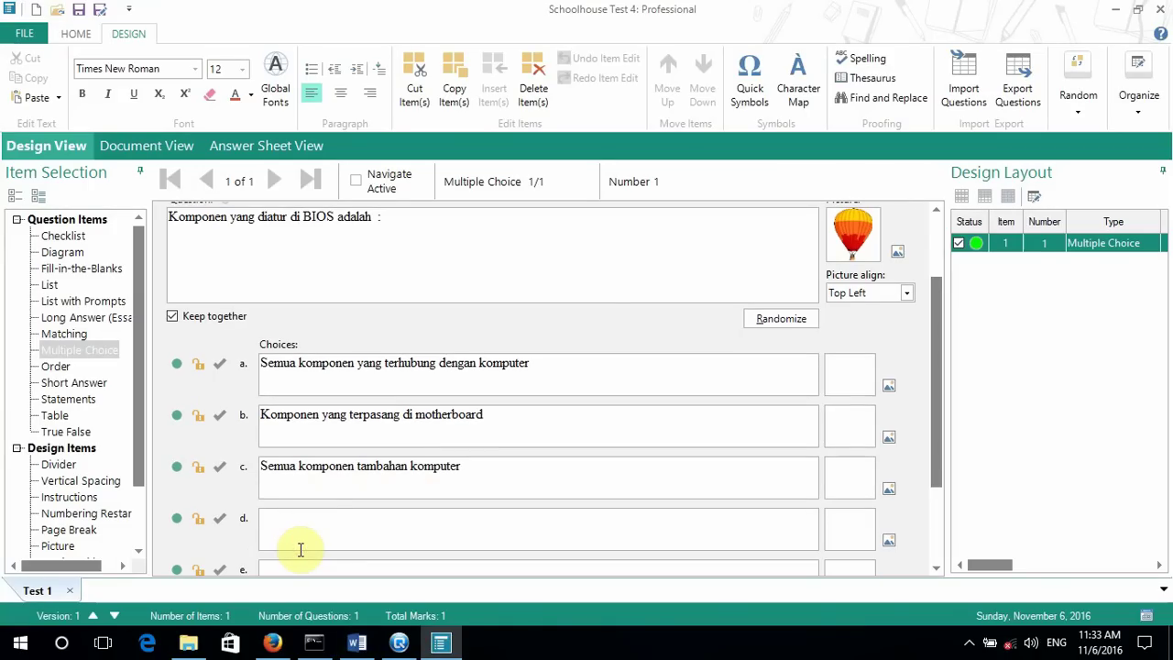
key("ctrl+v")
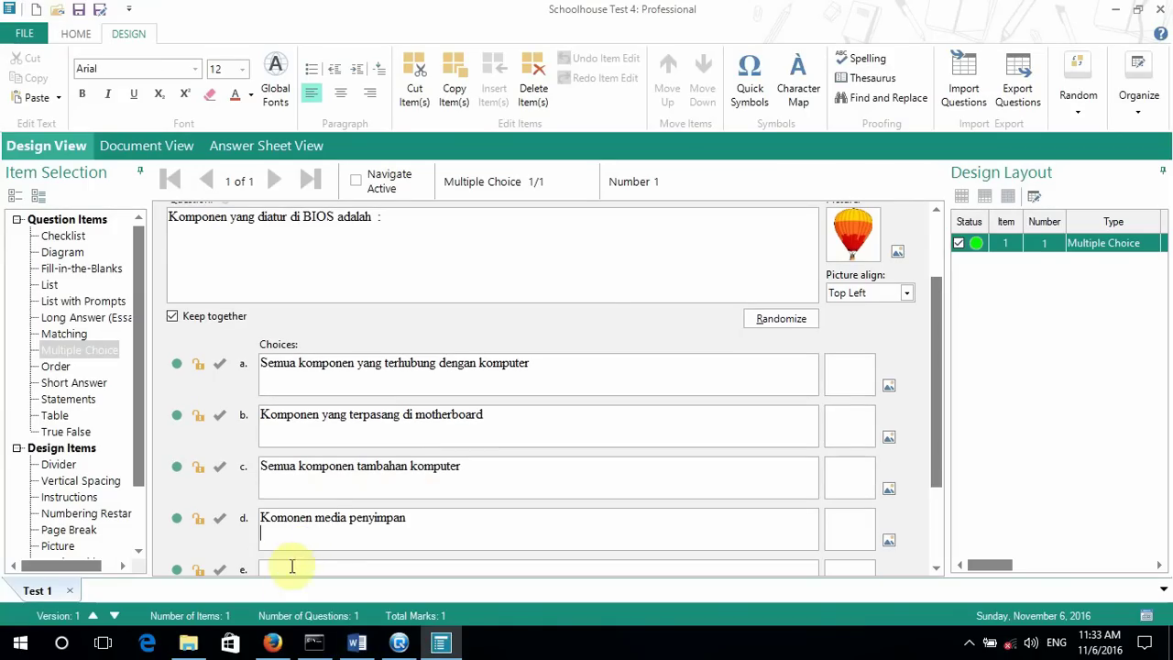
Step: Copy "Komponen yang pokok dan komponen yang terintegrasi dengan motherboard" from the Word document into choice e of the question in Schoolhouse Test
left_click(357, 642)
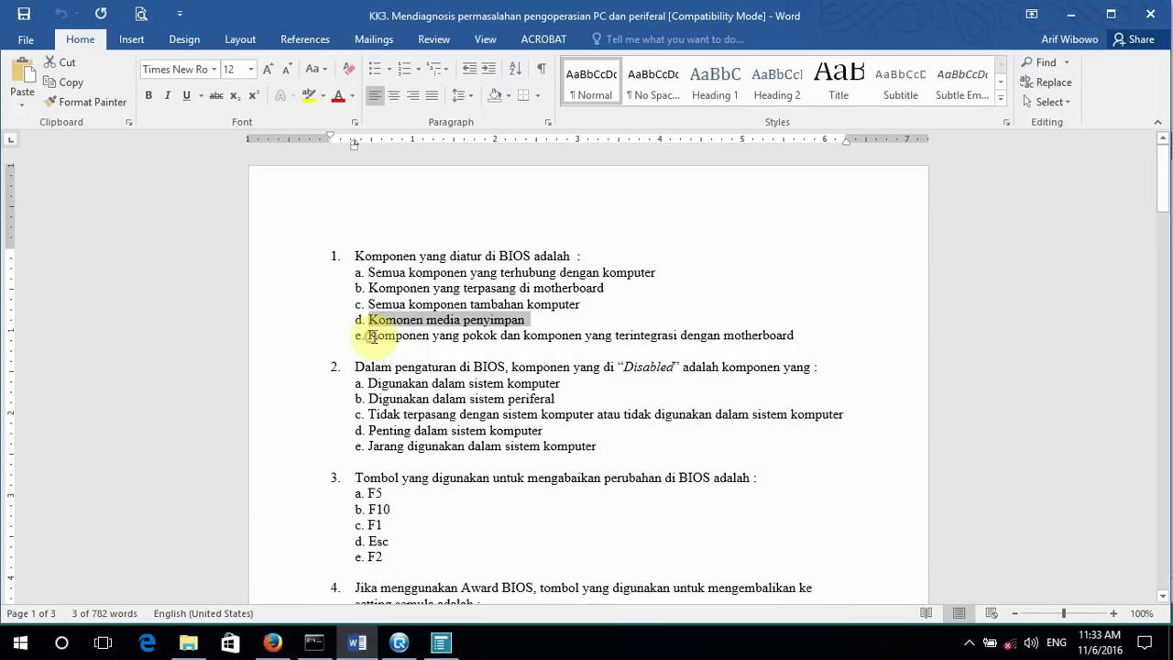
left_click_drag(373, 338, 768, 345)
key("ctrl+c")
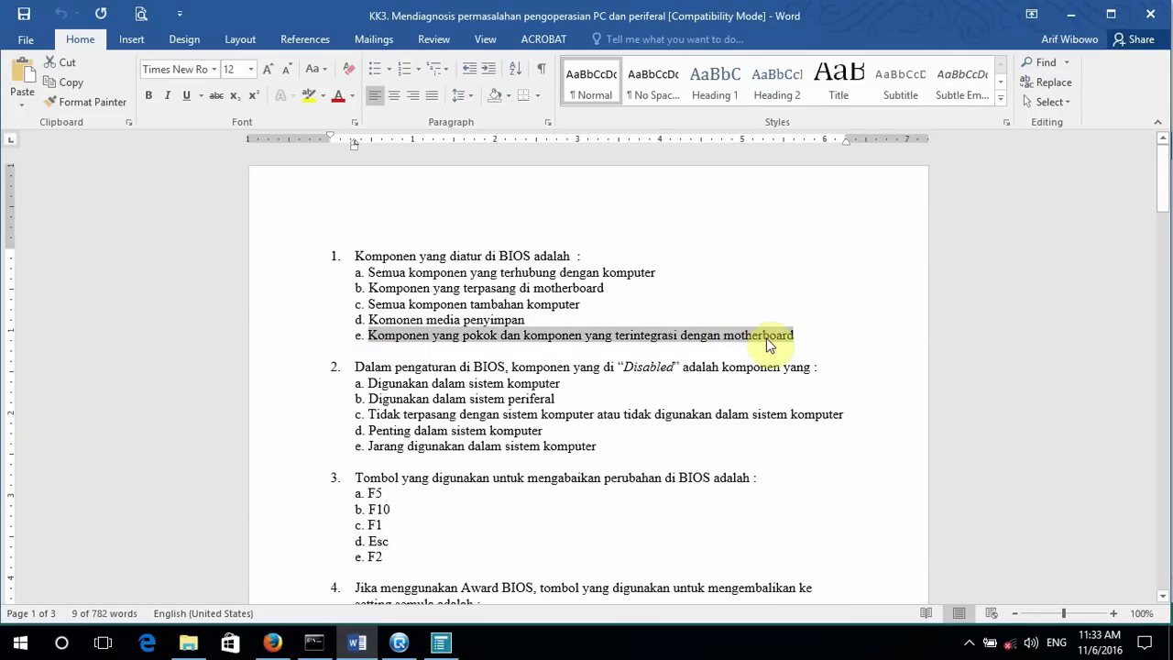
left_click(441, 645)
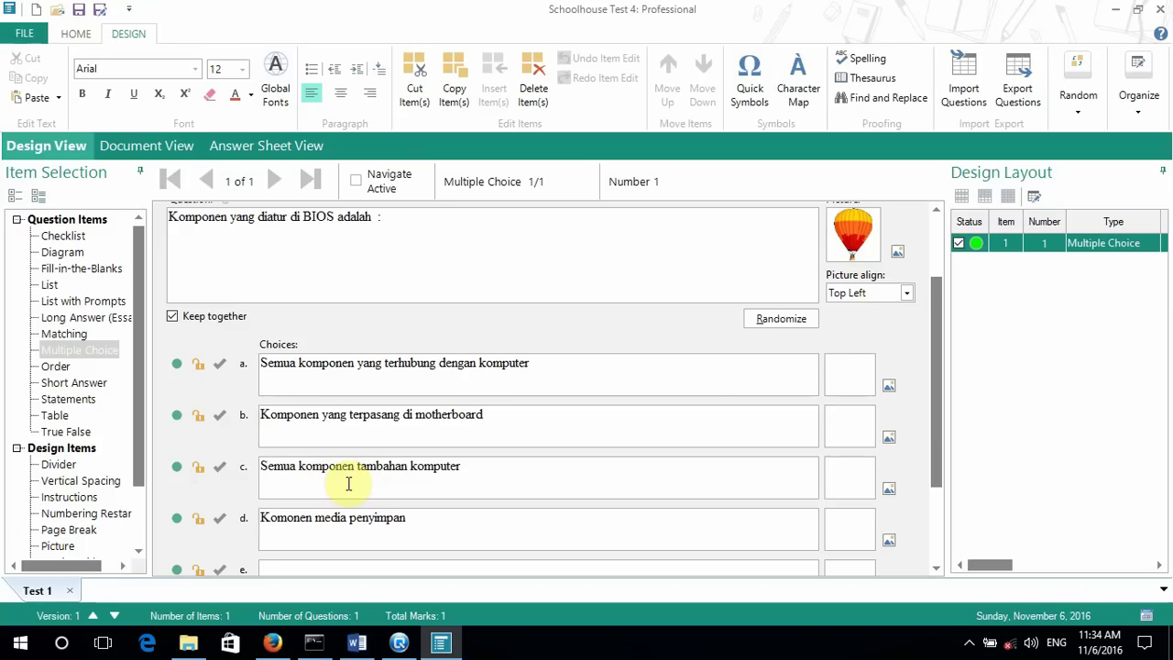
left_click(714, 412)
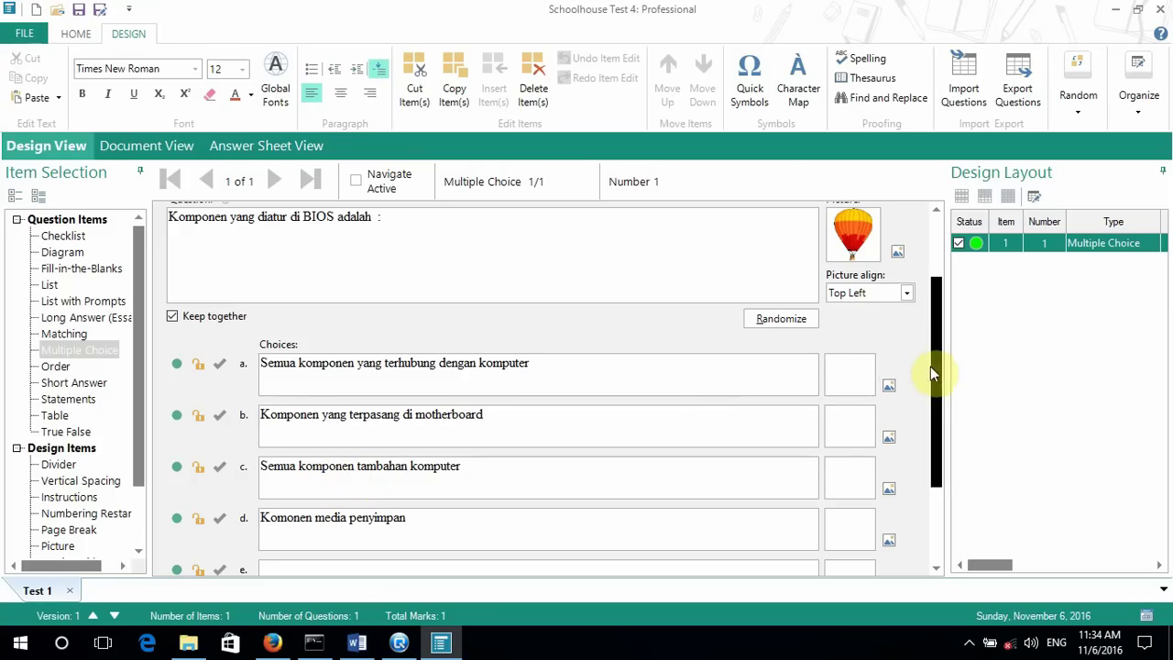
scroll(934, 456, "down", 1)
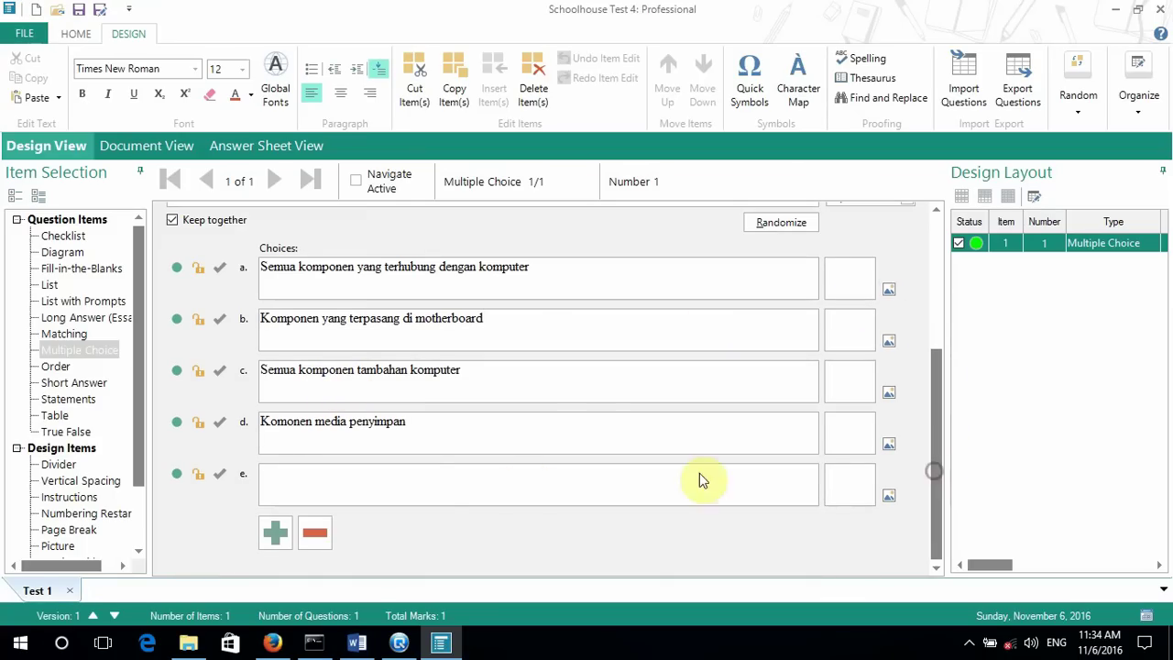
left_click(348, 483)
key("ctrl+v")
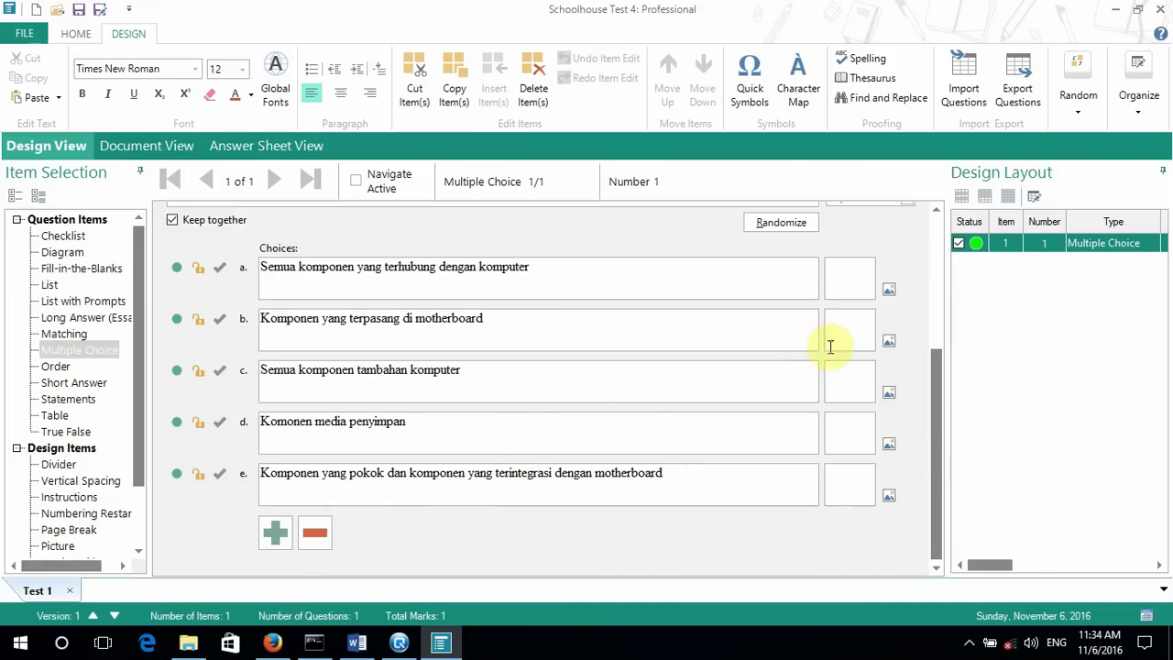
Step: Mark choice b, "Komponen yang terpasang di motherboard", as the correct answer of the question
left_click_drag(929, 418, 936, 396)
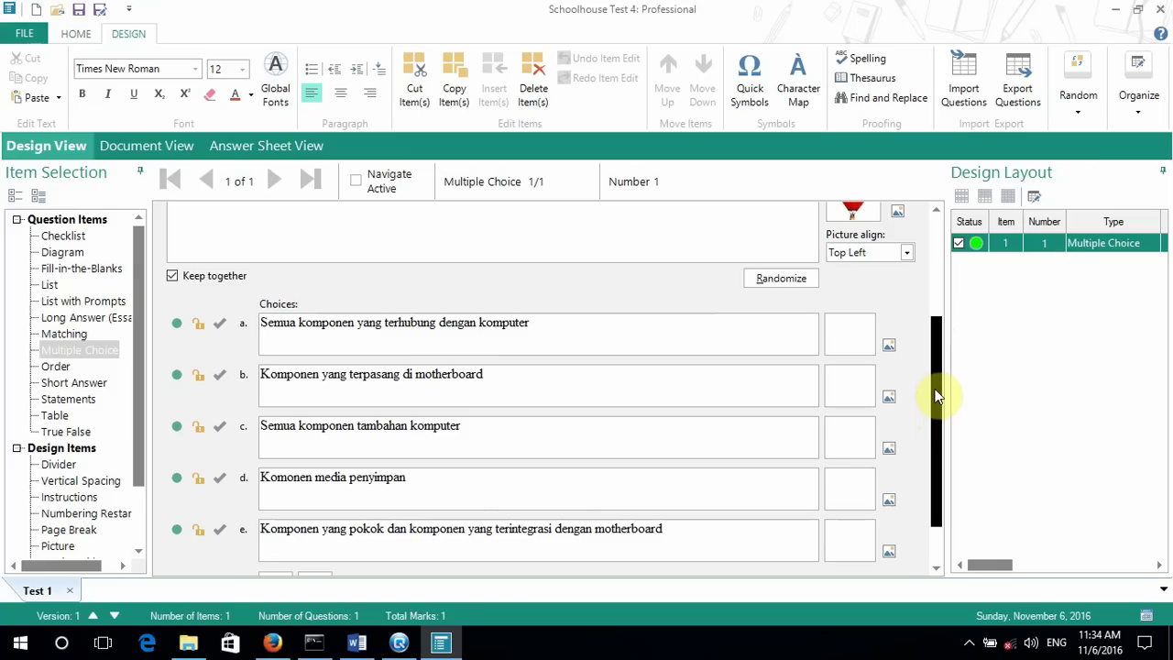
mouse_move(936, 396)
left_mouse_down()
mouse_move(938, 346)
mouse_move(935, 392)
left_mouse_up()
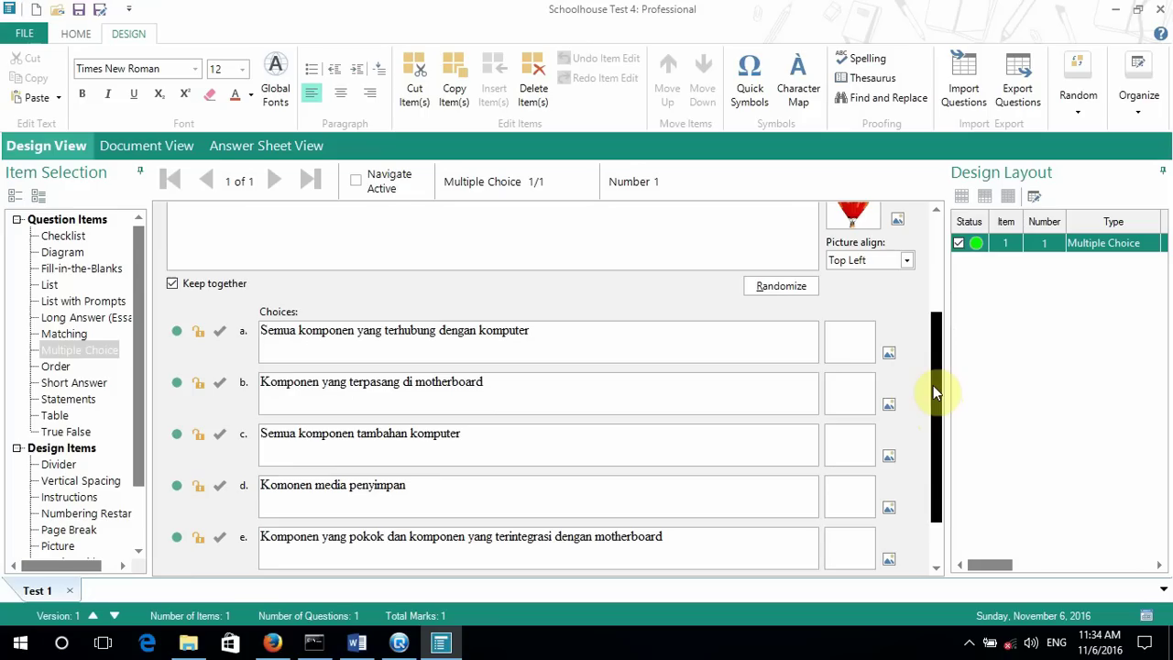
left_click(219, 384)
Step: Review the question's settings and its entry in the Design Edit list, leaving the list without applying changes
left_click_drag(939, 401, 943, 306)
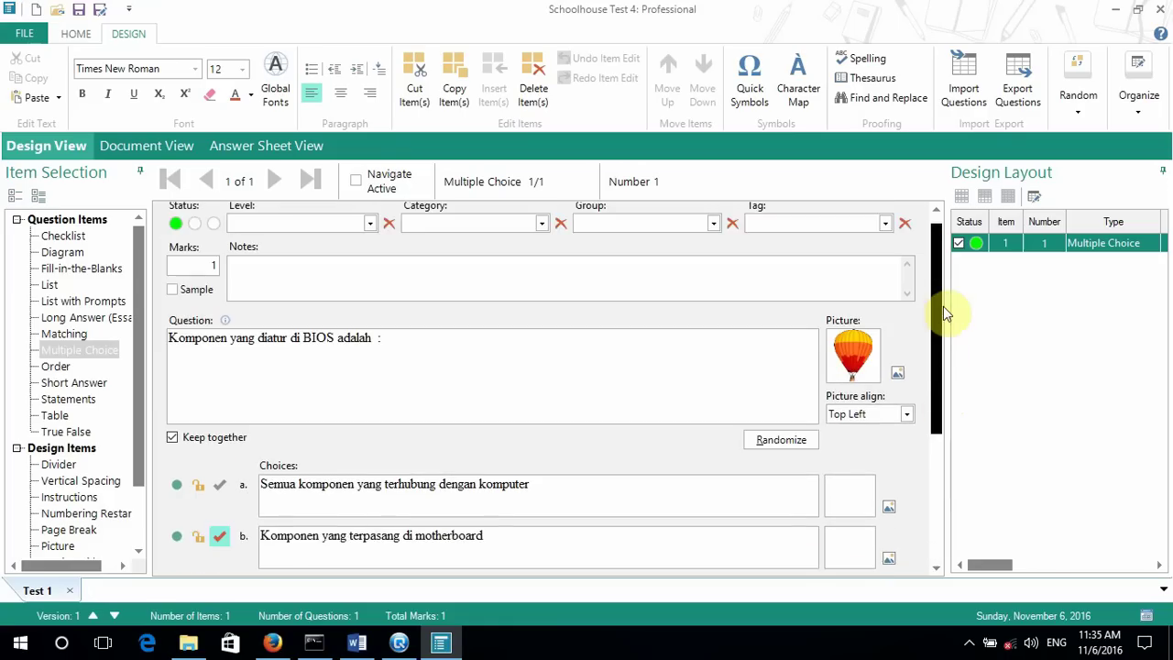
left_click_drag(943, 355, 944, 270)
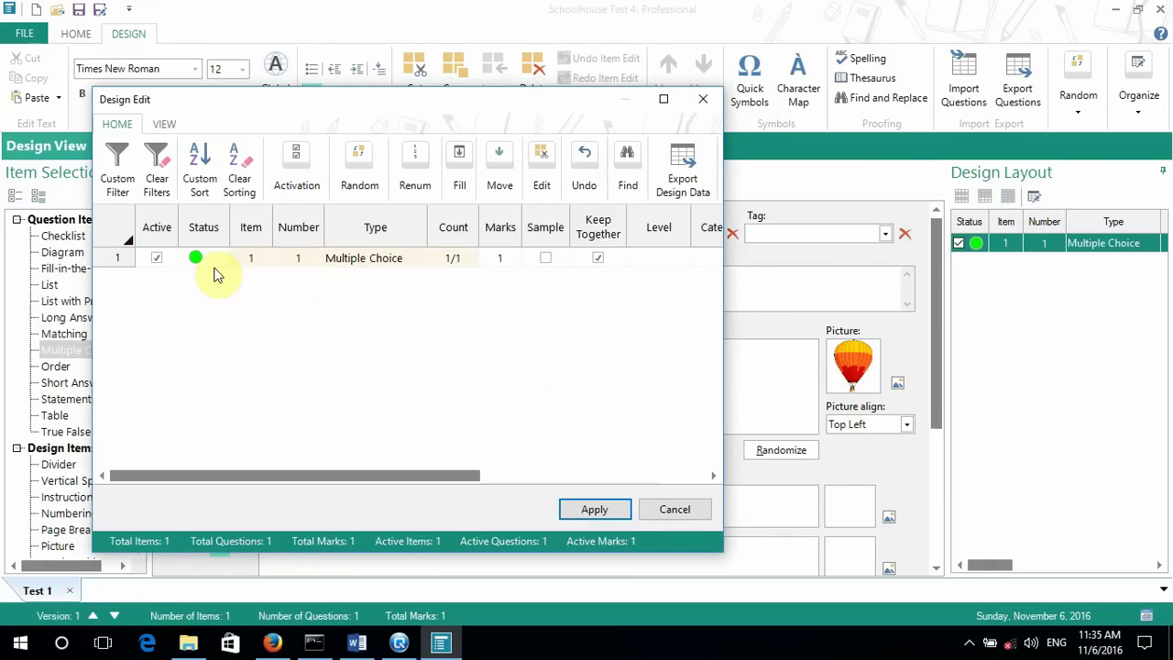
left_click(674, 510)
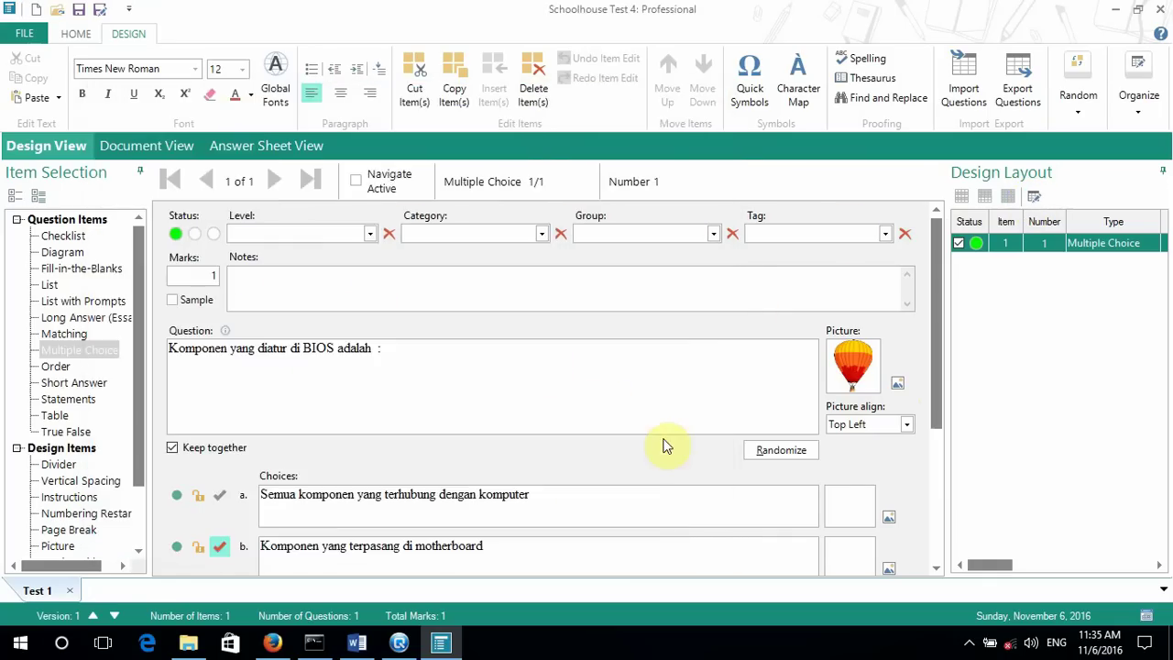
Step: Add a second multiple choice question to the test and set its status to yellow
double_click(81, 350)
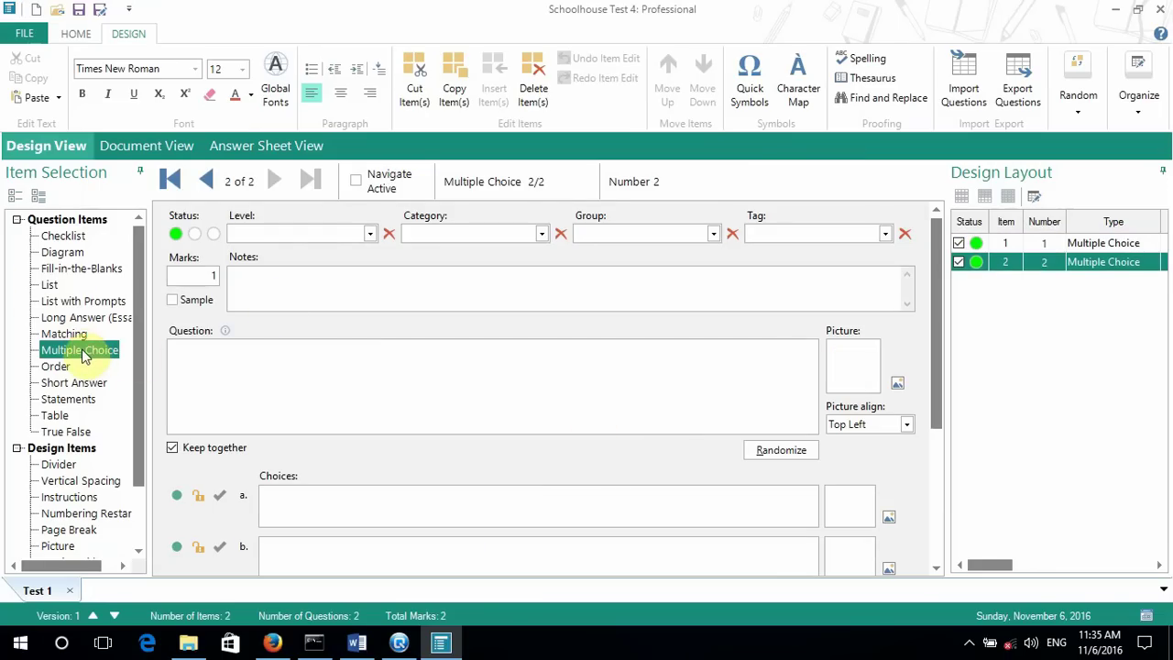
left_click(412, 375)
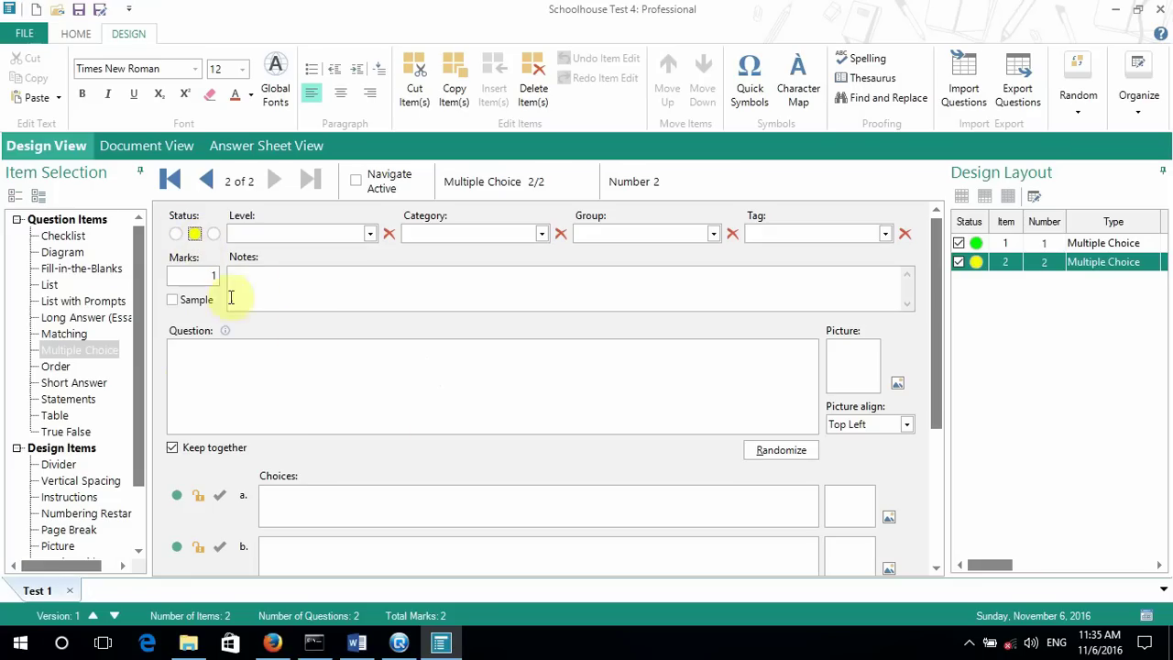
Step: Copy "Dalam pengaturan di BIOS, komponen yang di “Disabled” adalah komponen yang :" from the Word document into the second question's text in Schoolhouse Test
left_click(356, 643)
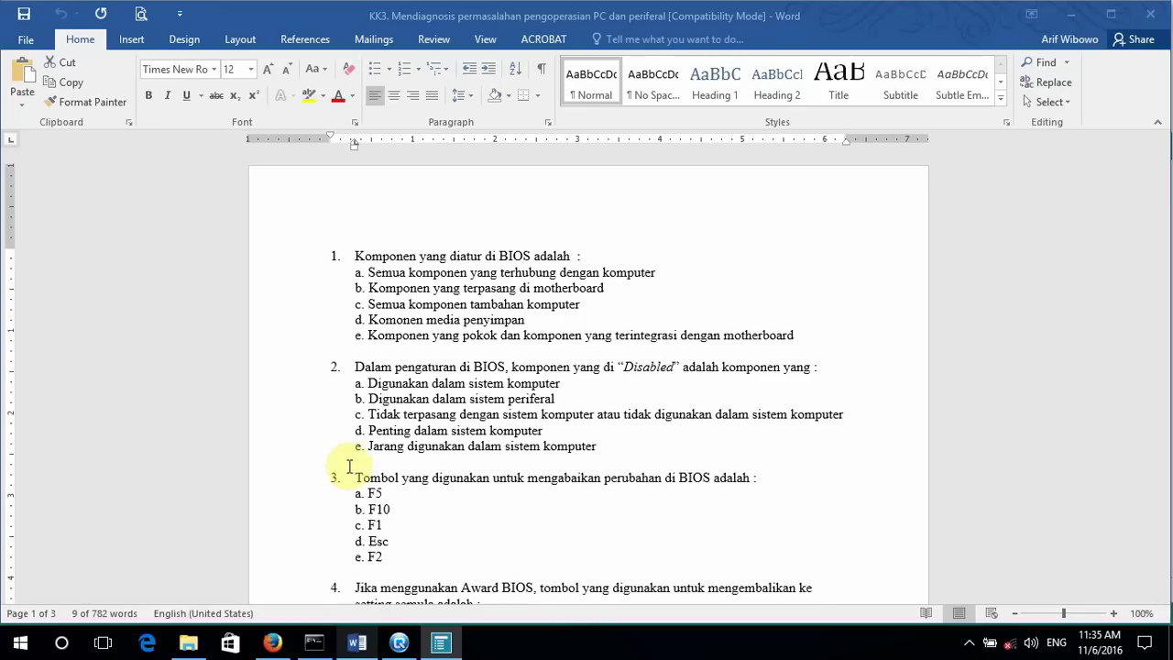
left_click_drag(355, 364, 826, 364)
key("ctrl+c")
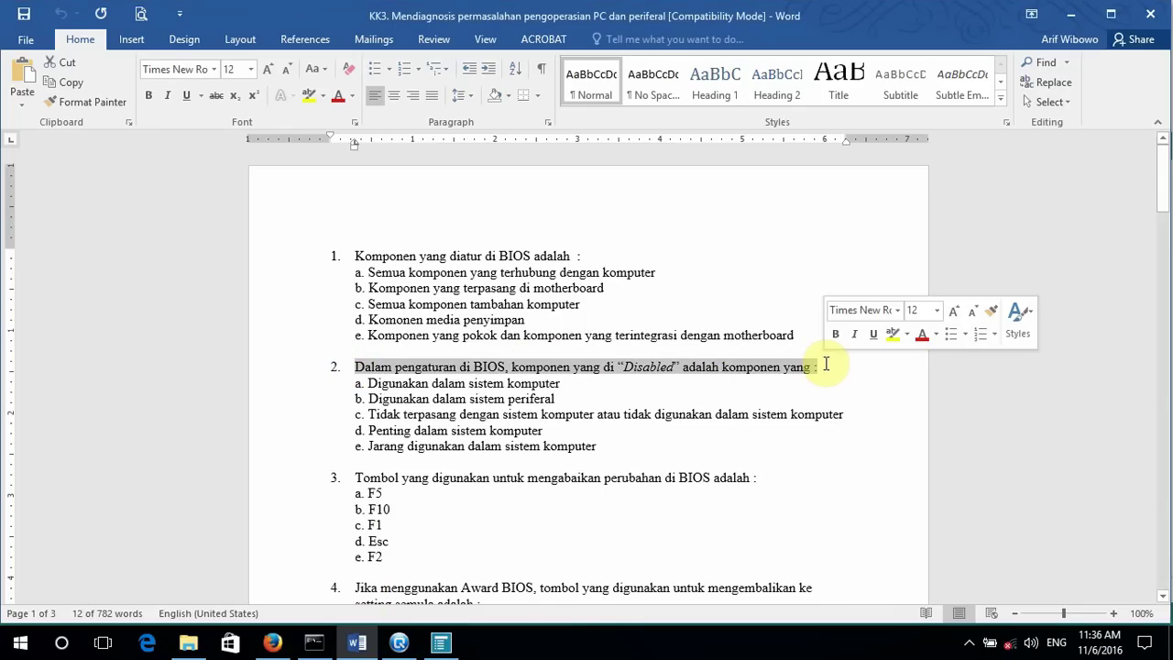
left_click(443, 643)
left_click(245, 356)
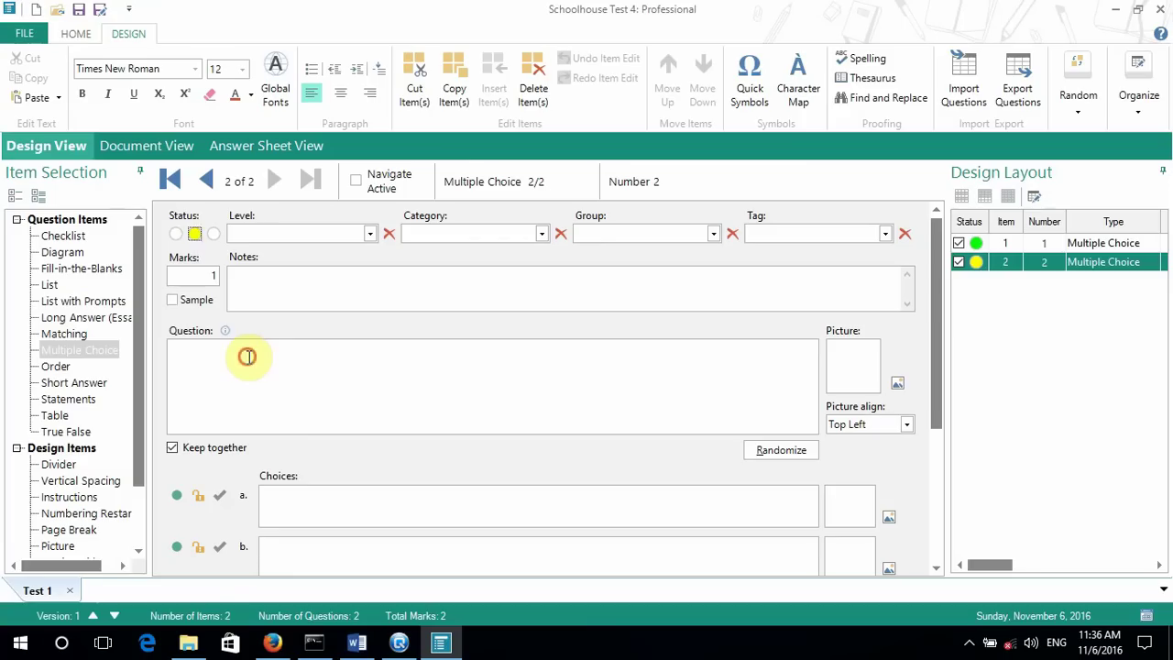
key("ctrl+v")
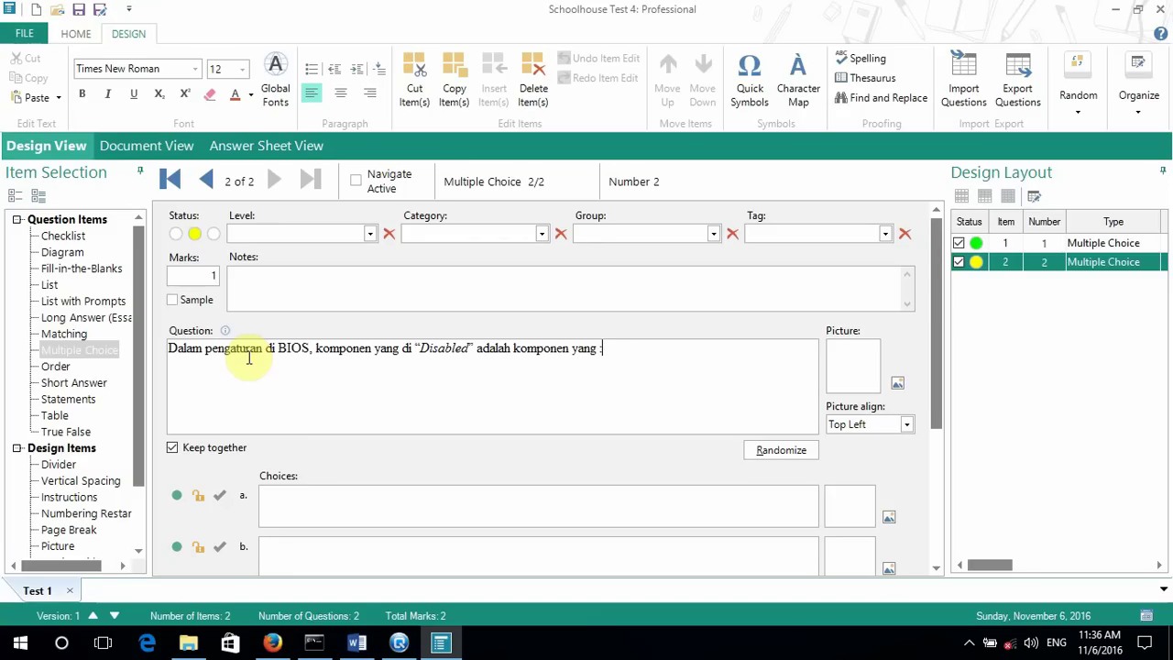
Step: Copy "Digunakan dalam sistem komputer" from the Word document into choice a of the second question in Schoolhouse Test
left_click(358, 643)
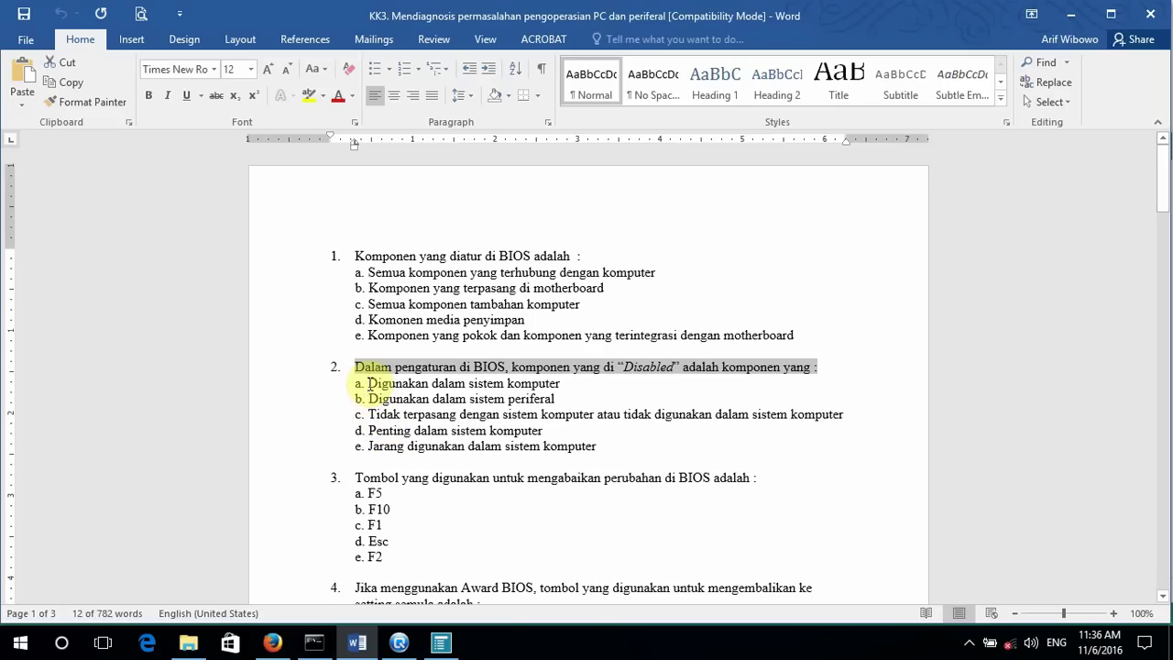
left_click_drag(368, 383, 560, 381)
key("ctrl+c")
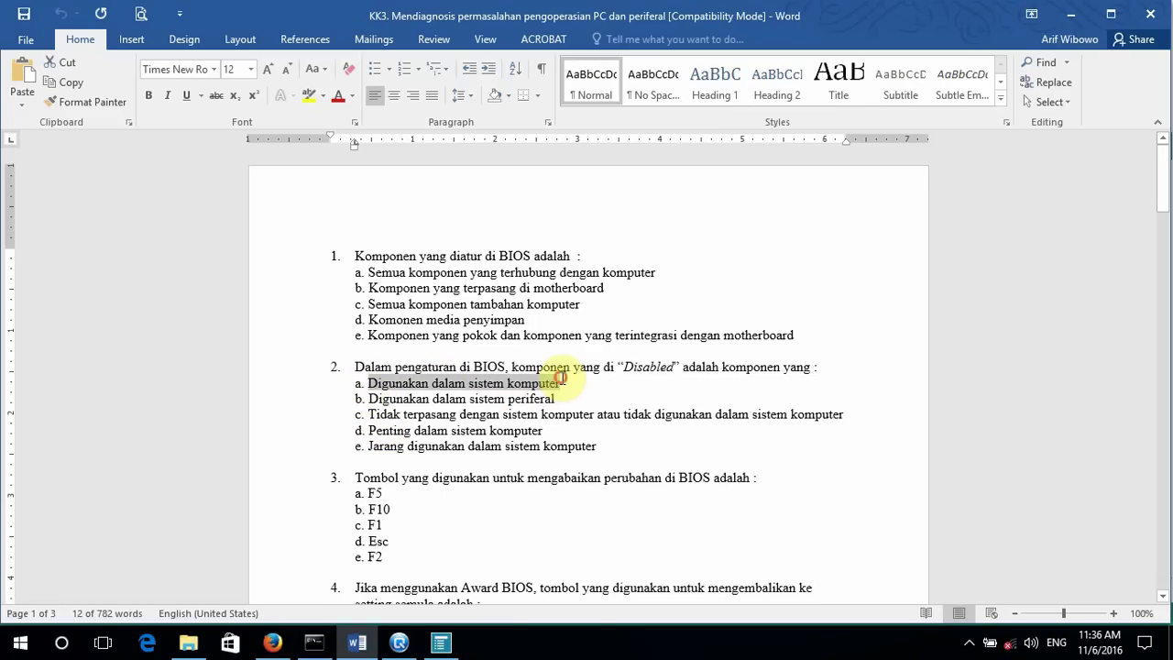
left_click(447, 640)
key("ctrl+v")
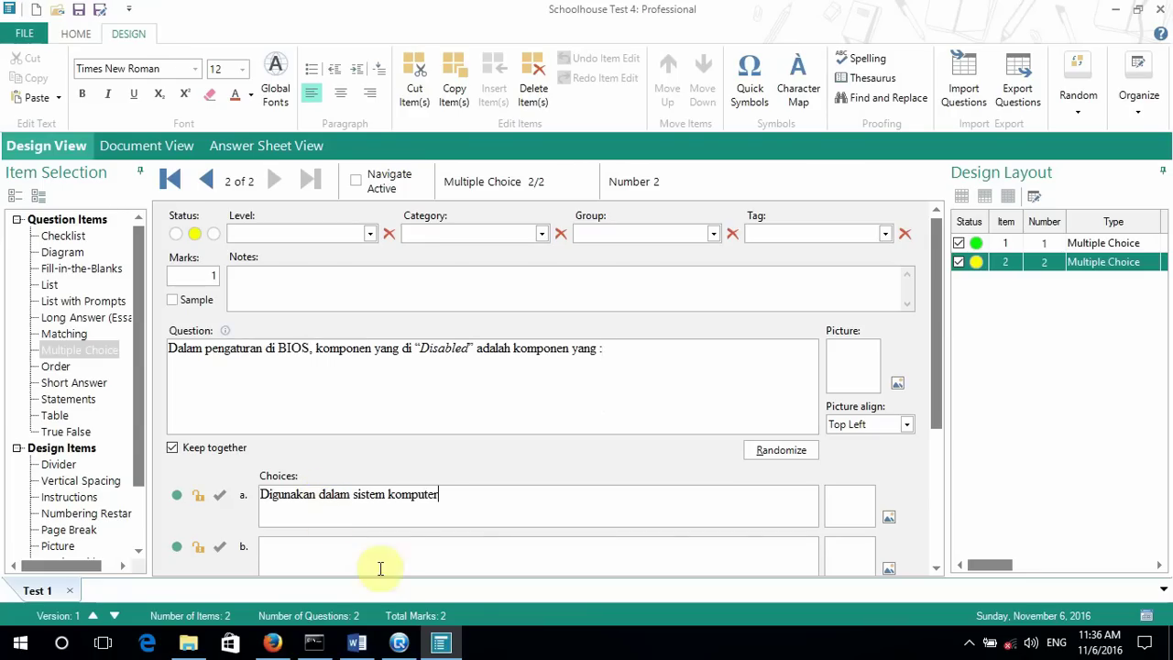
Step: Copy "Digunakan dalam sistem periferal" from the Word document into choice b of the second question in Schoolhouse Test
left_click(357, 642)
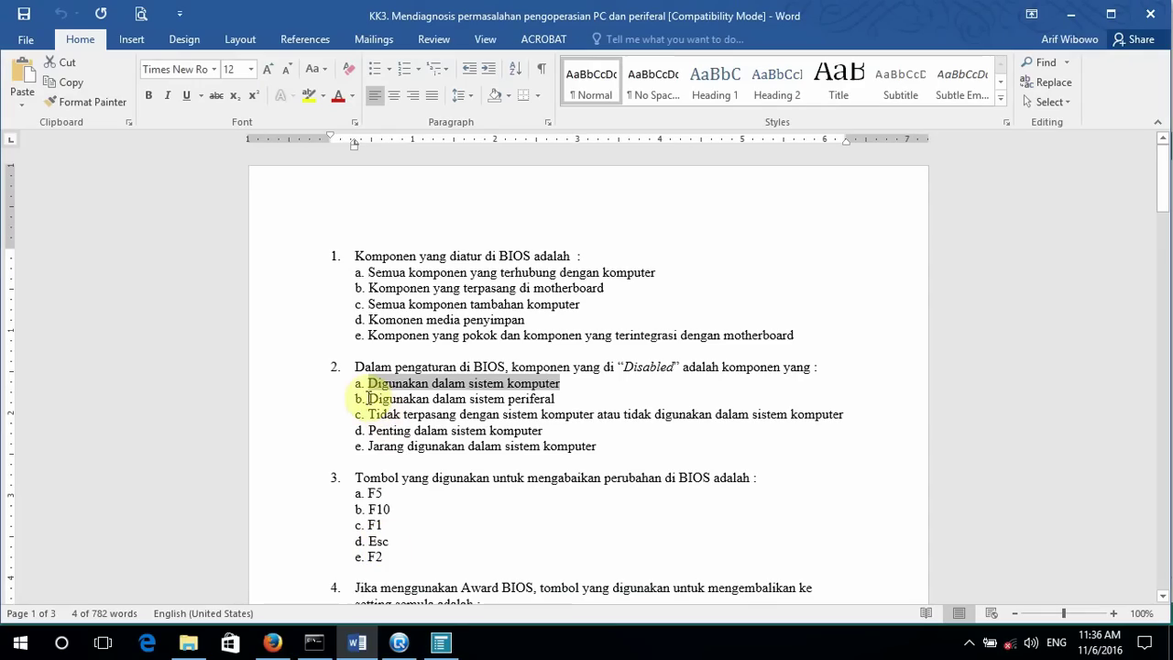
left_click_drag(367, 399, 562, 401)
key("ctrl+c")
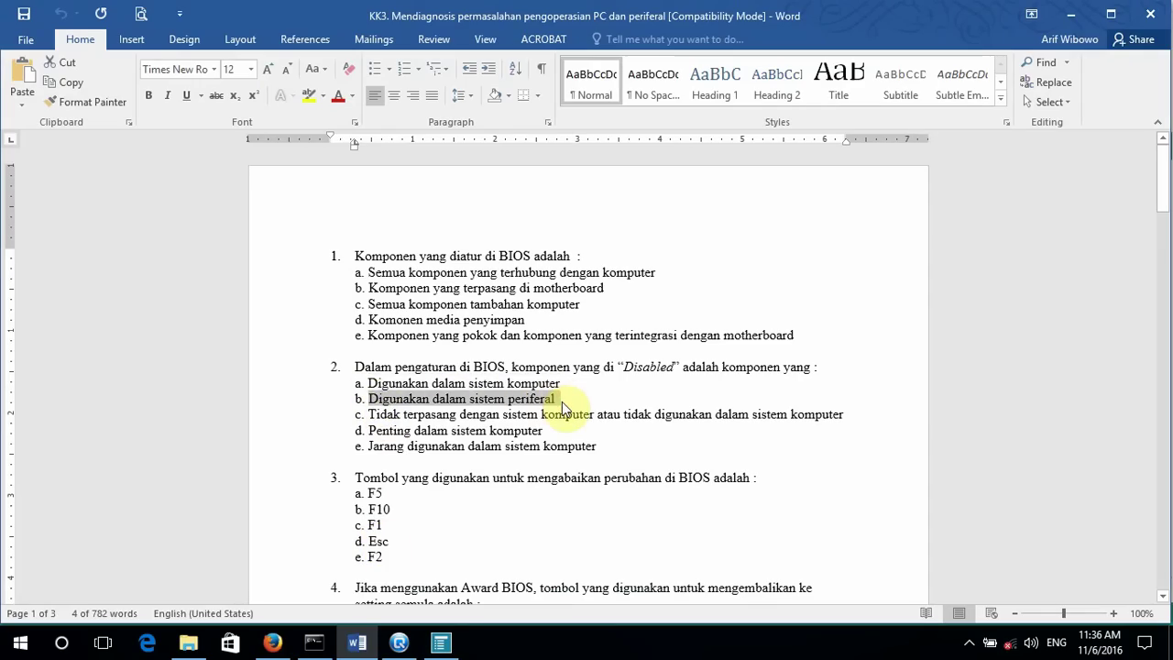
left_click(440, 641)
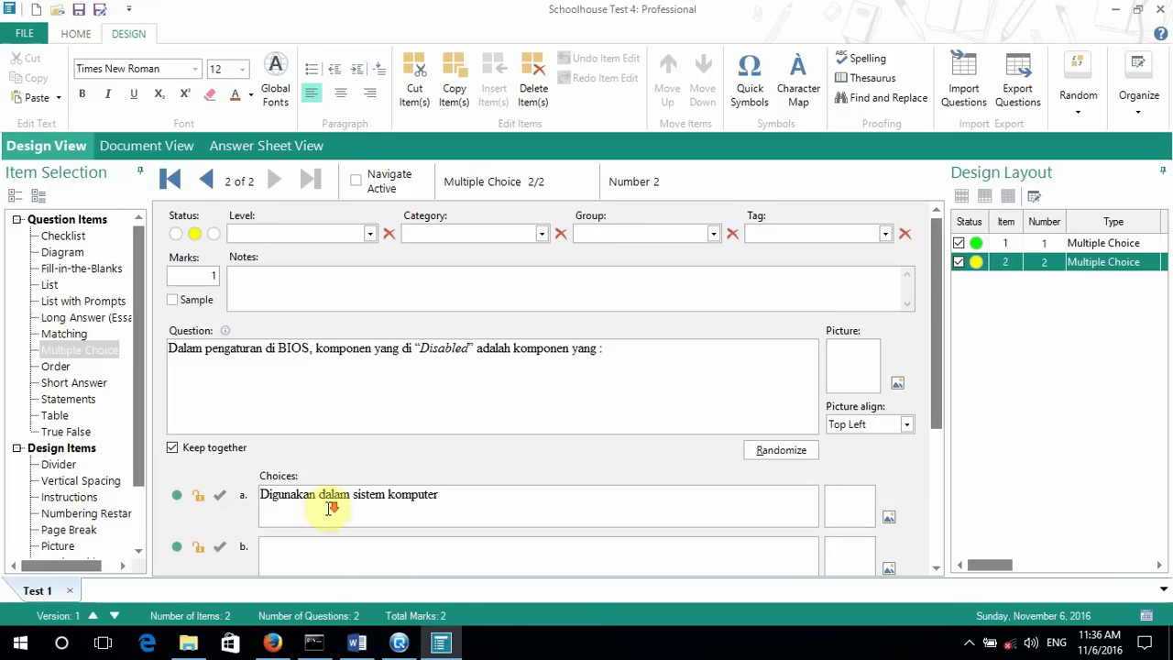
left_click_drag(937, 394, 936, 458)
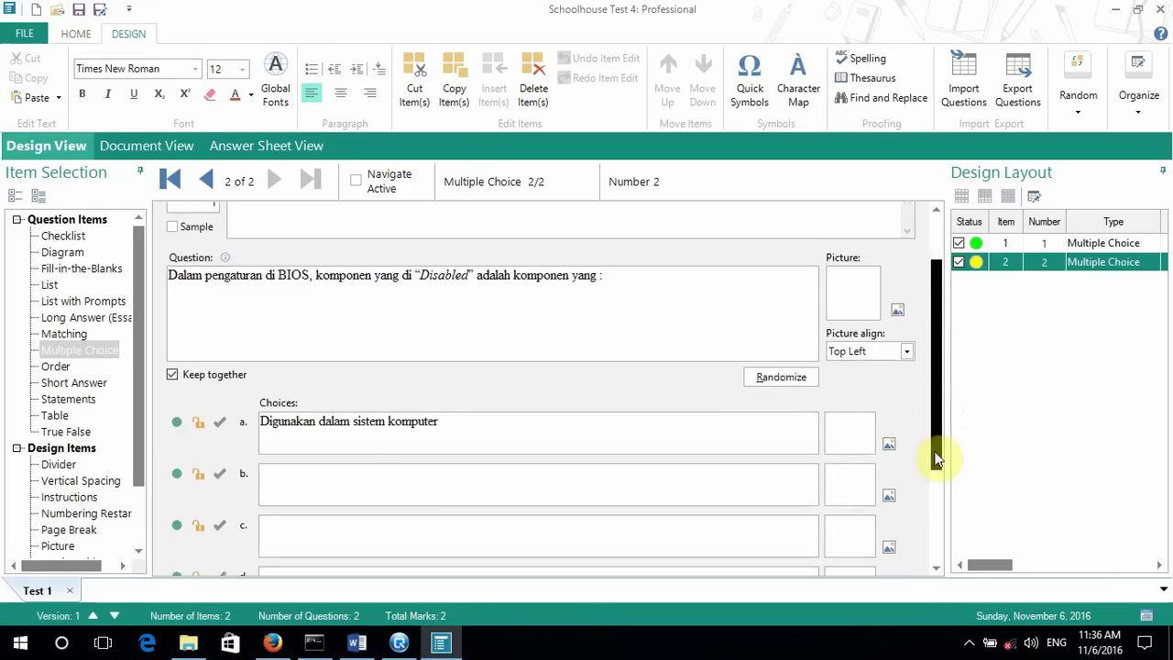
left_click(424, 381)
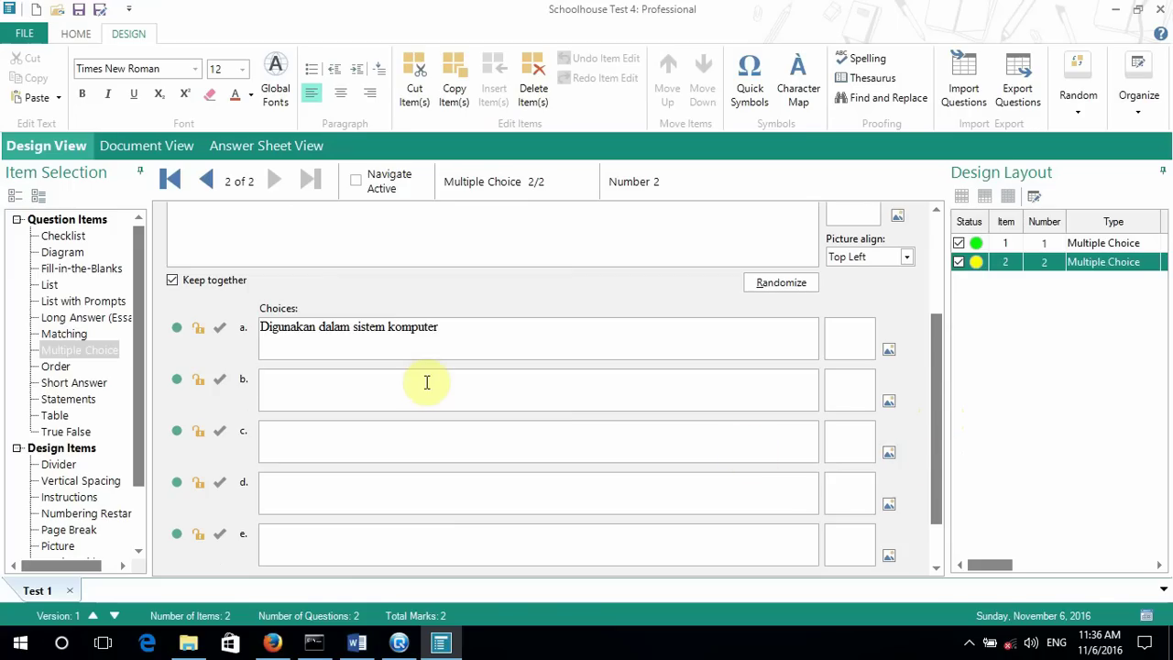
key("ctrl+v")
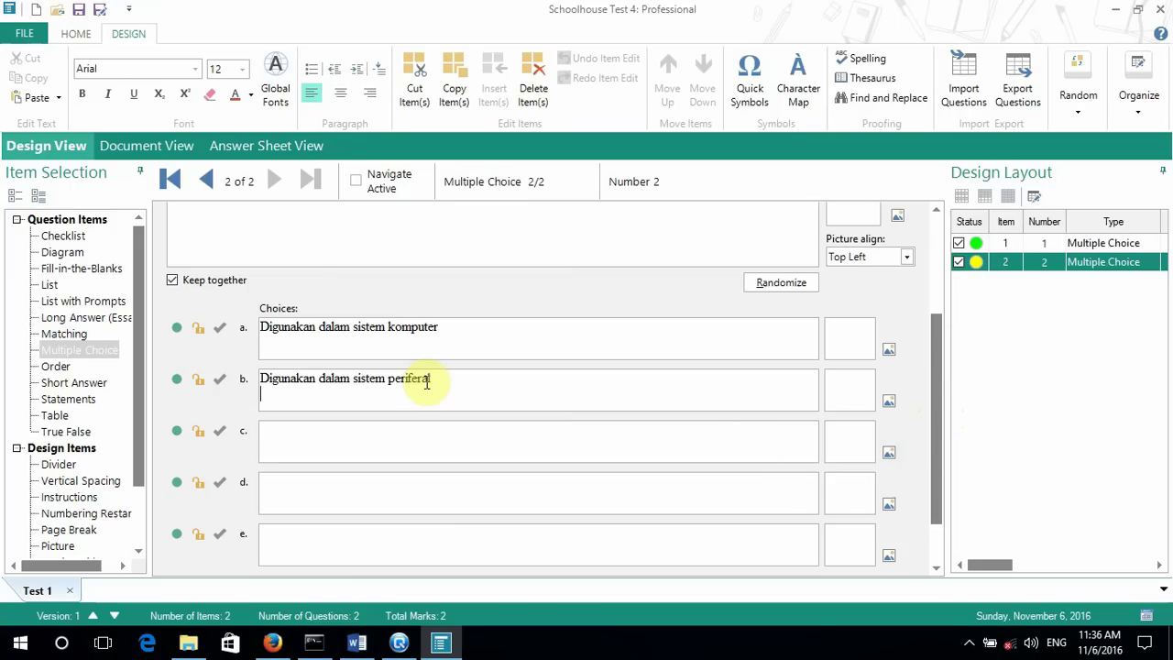
Step: Copy "Tidak terpasang dengan sistem komputer atau tidak digunakan dalam sistem komputer" from the Word document into choice c of the second question in Schoolhouse Test
left_click(362, 645)
left_click(371, 415)
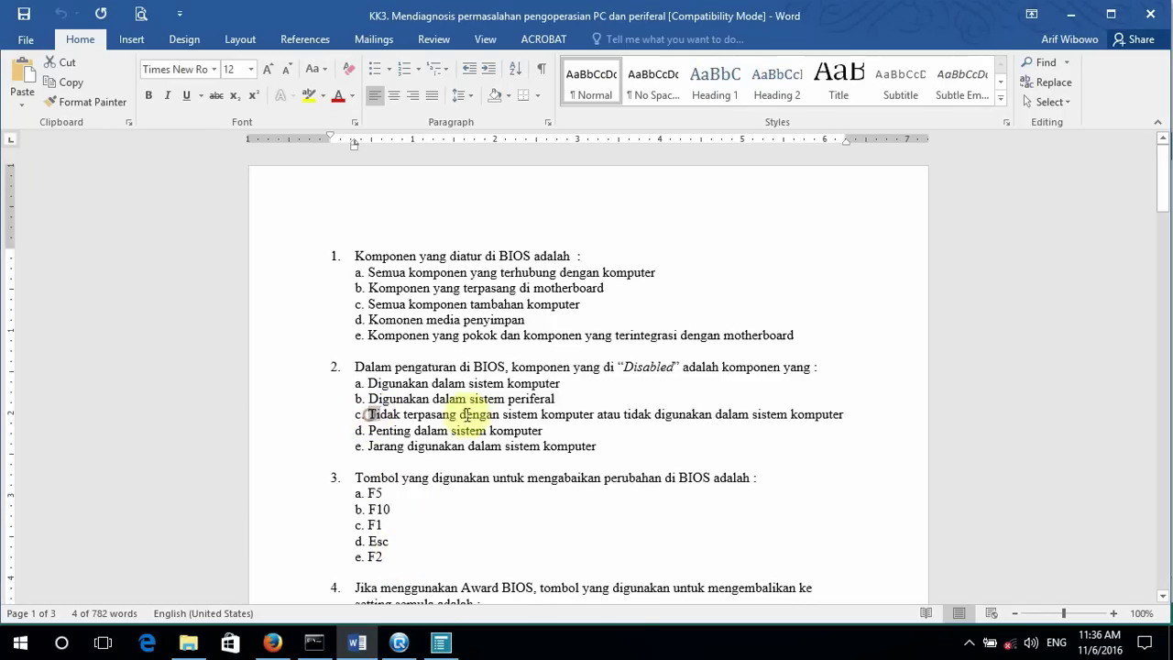
left_click_drag(468, 415, 840, 417)
key("ctrl+c")
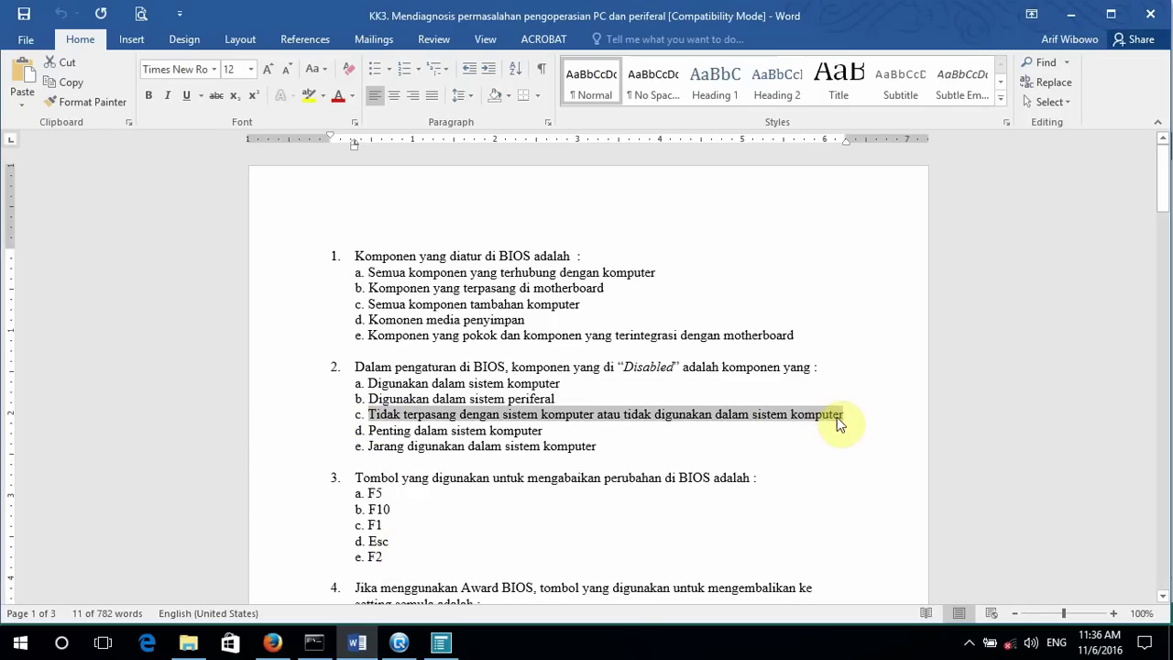
left_click(398, 643)
left_click(320, 429)
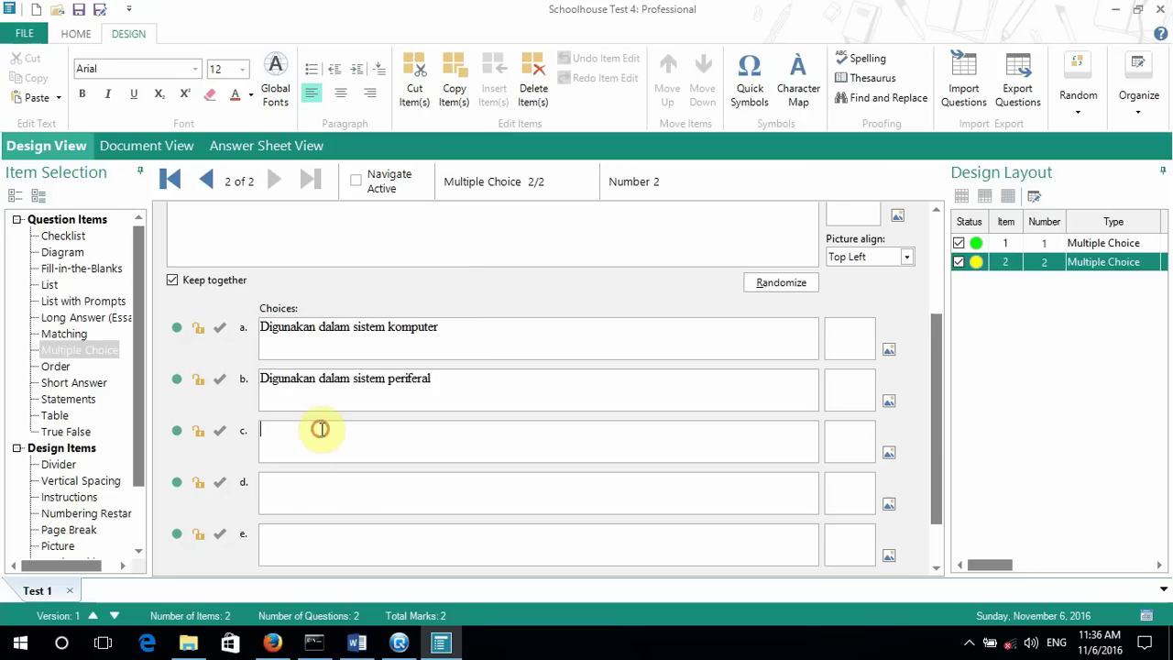
key("ctrl+v")
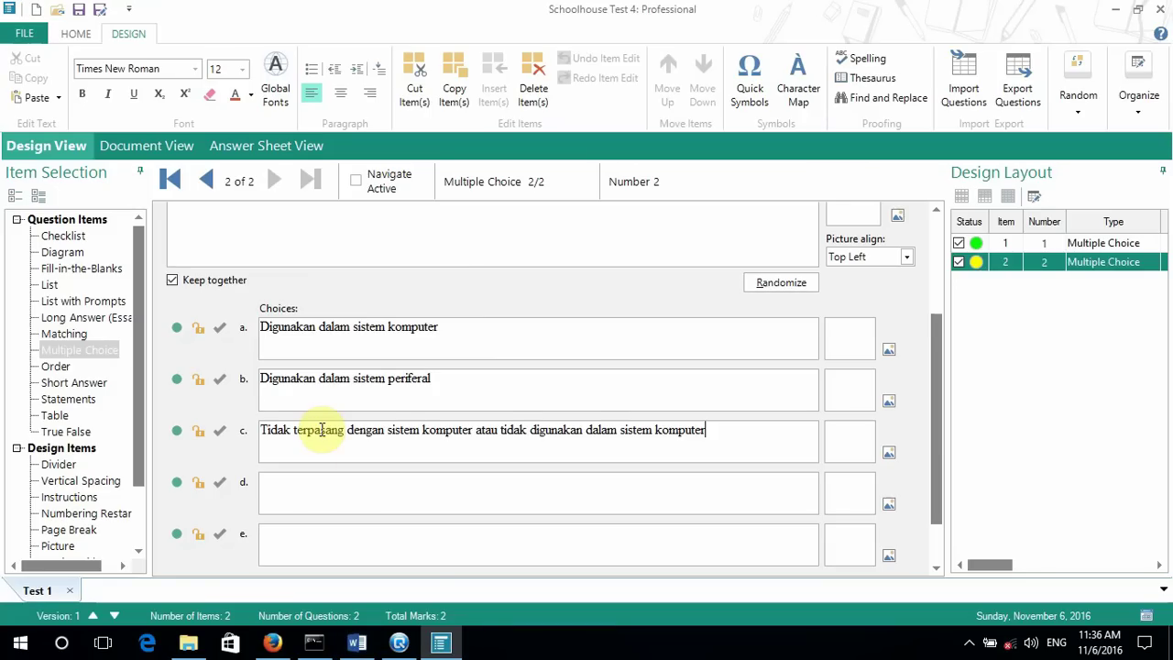
Step: Copy "Penting dalam sistem komputer" from the Word document into choice d of the second question in Schoolhouse Test
left_click(356, 643)
left_click_drag(369, 430, 542, 431)
key("ctrl+c")
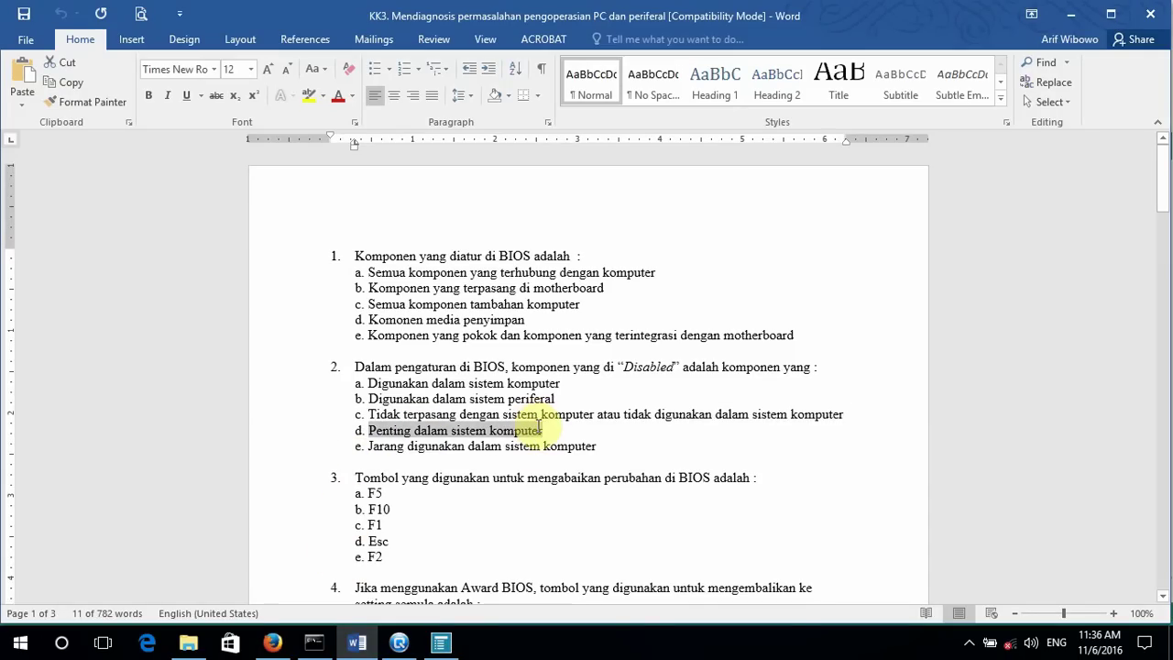
left_click(441, 643)
left_click(311, 487)
key("ctrl+v")
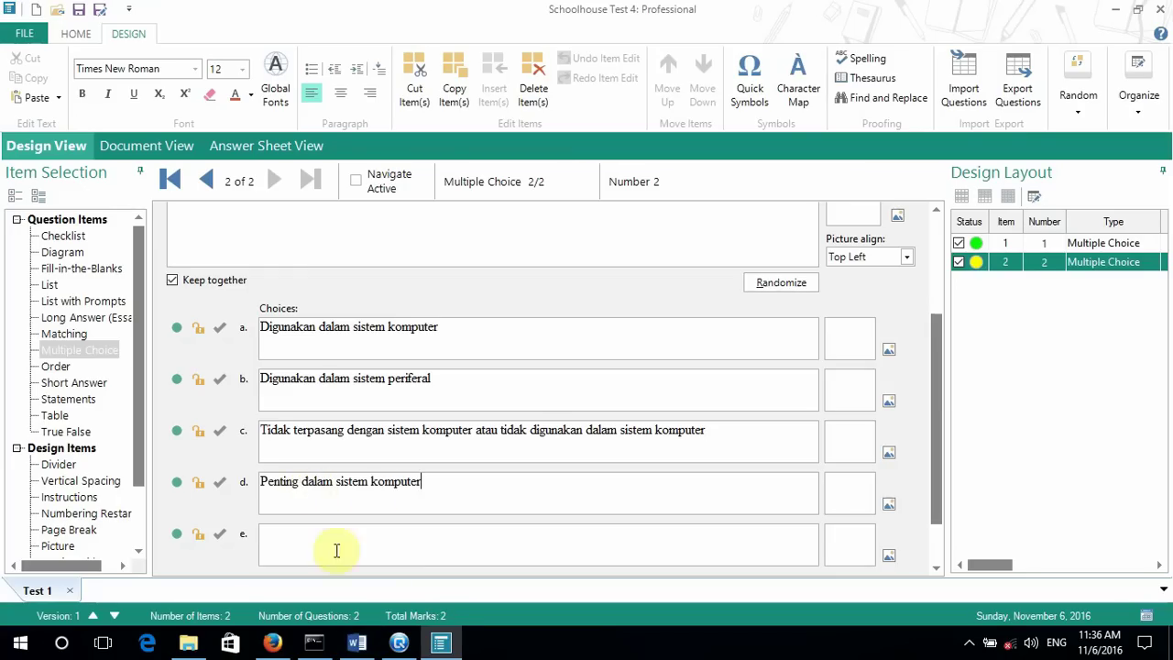
Step: Copy "Jarang digunakan dalam sistem komputer" from the Word document into choice e of the second question in Schoolhouse Test
left_click(357, 644)
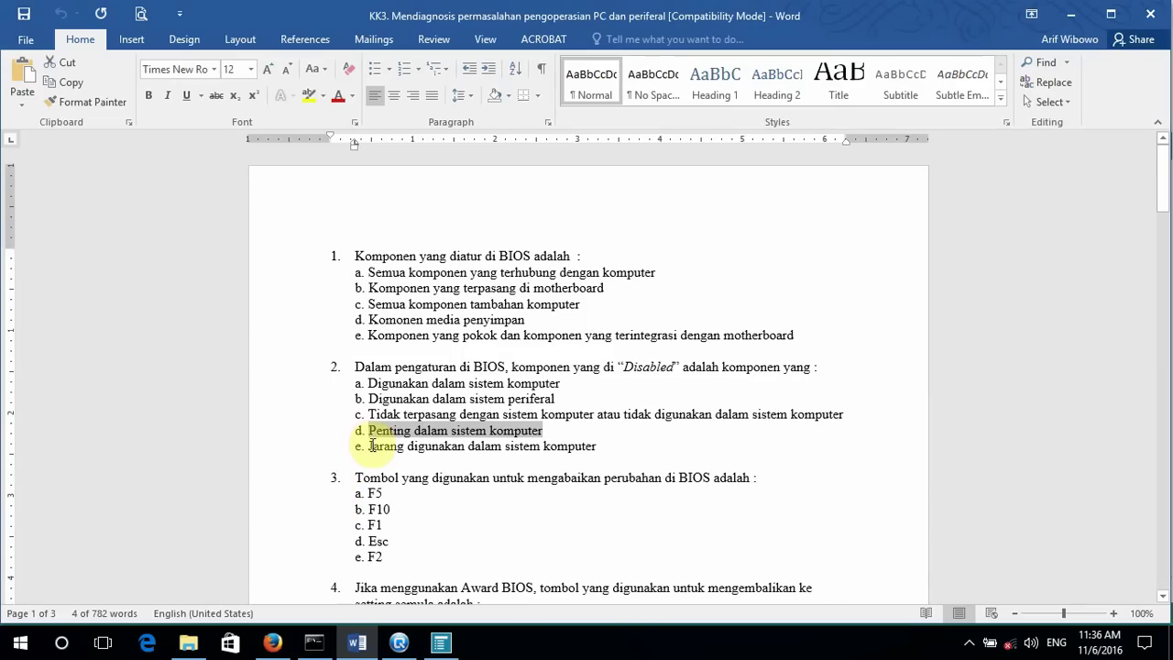
left_click_drag(369, 448, 579, 451)
key("ctrl+c")
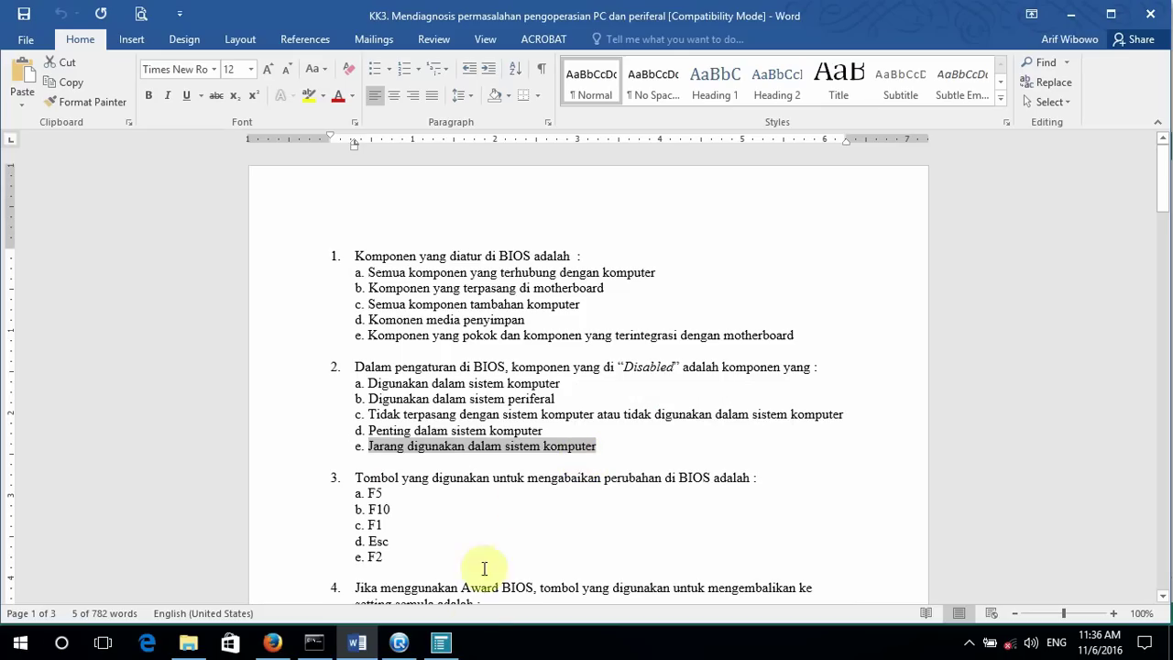
left_click(441, 644)
left_click(298, 531)
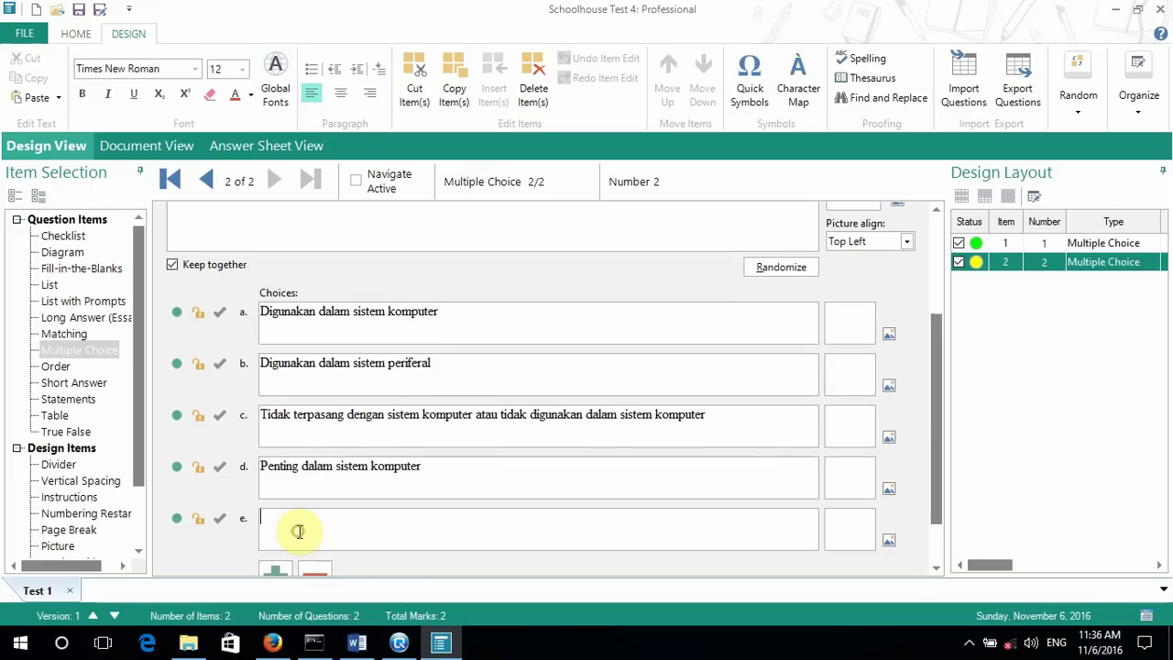
key("ctrl+v")
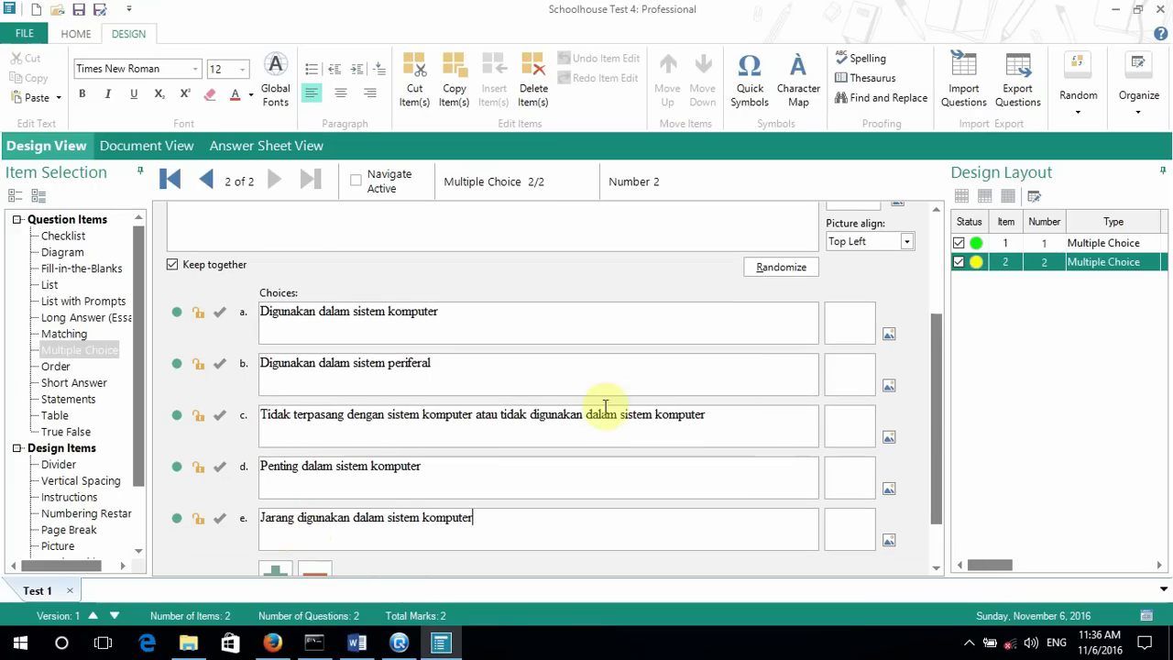
Step: Mark choice c as the correct answer of the second question
left_click_drag(942, 385, 942, 321)
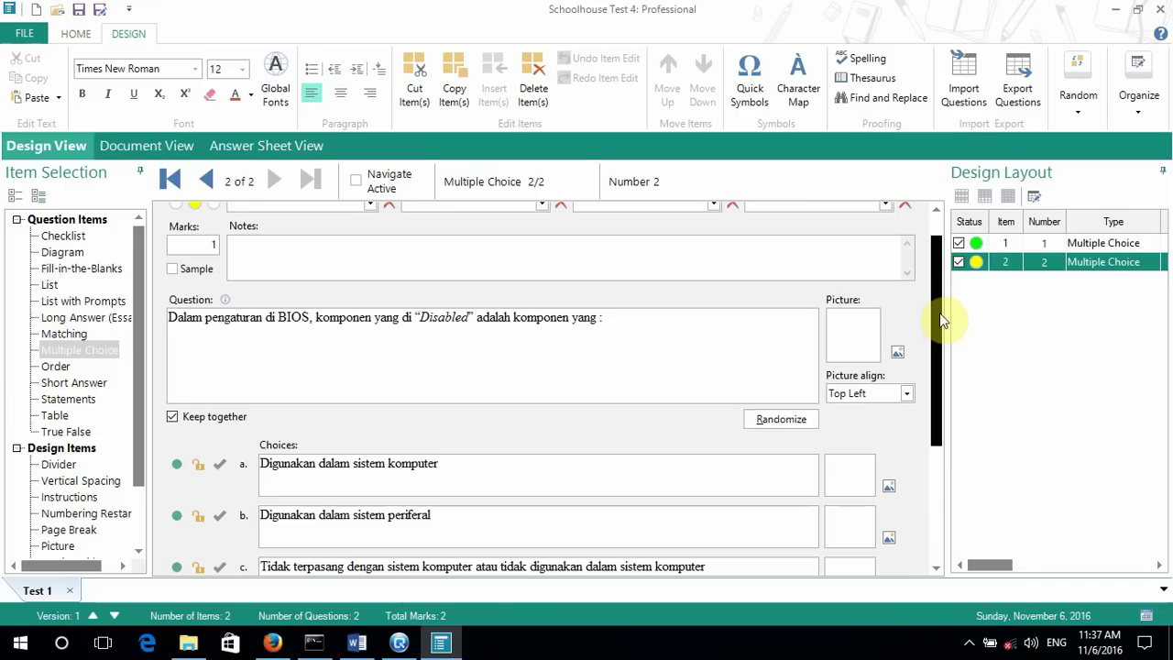
left_click_drag(939, 313, 937, 417)
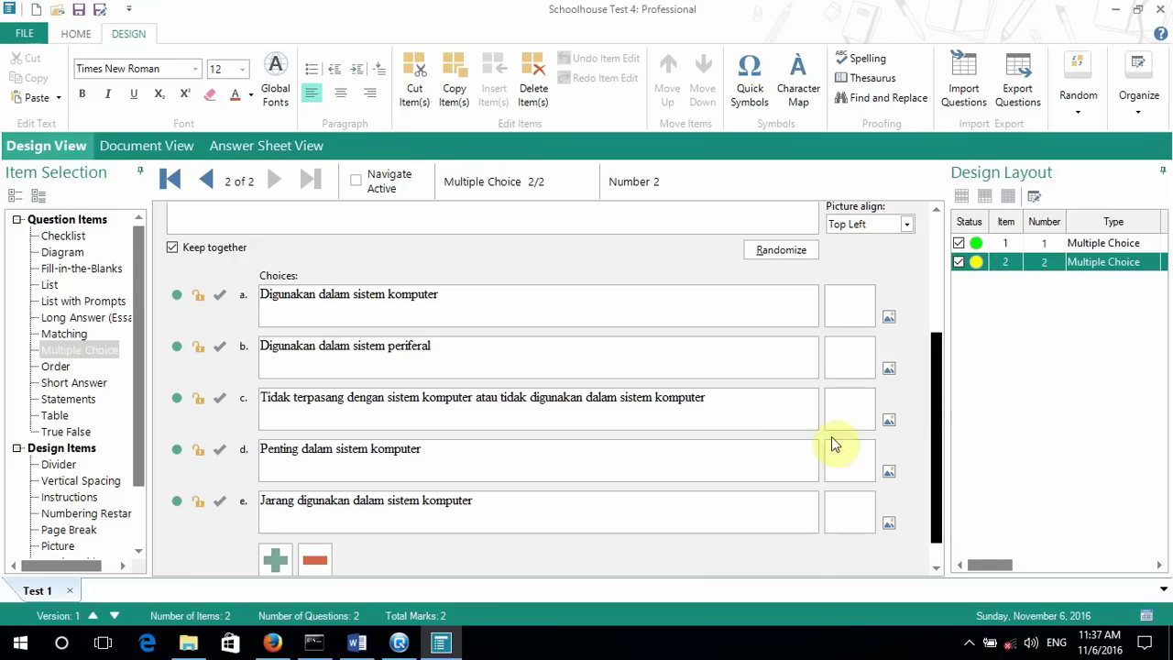
left_click(220, 401)
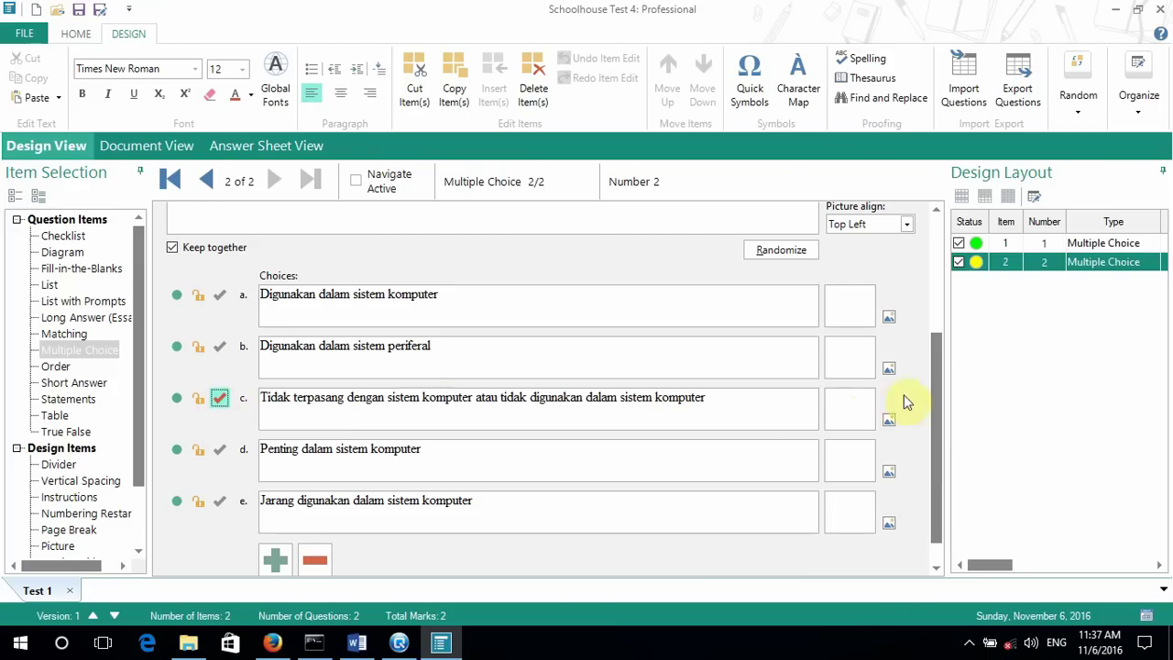
scroll(936, 444, "down", 1)
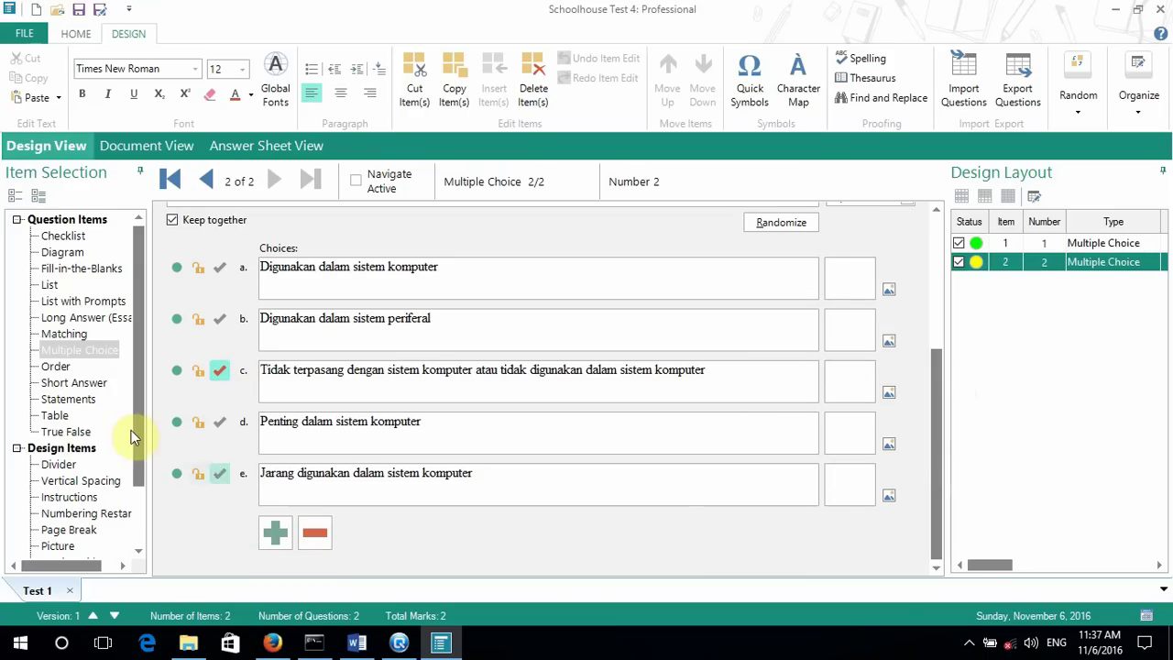
Step: Add a third multiple choice question and copy "Tombol yang digunakan untuk mengabaikan perubahan di BIOS adalah :" from the Word document into its question text
double_click(74, 345)
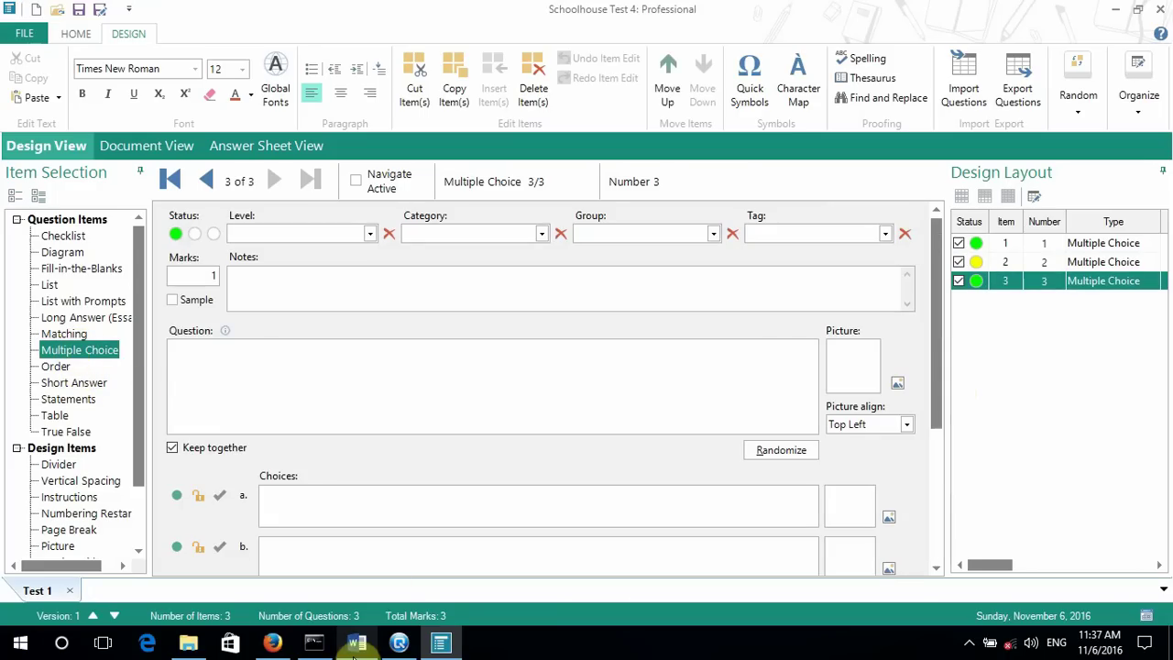
left_click(357, 642)
scroll(403, 472, "down", 3)
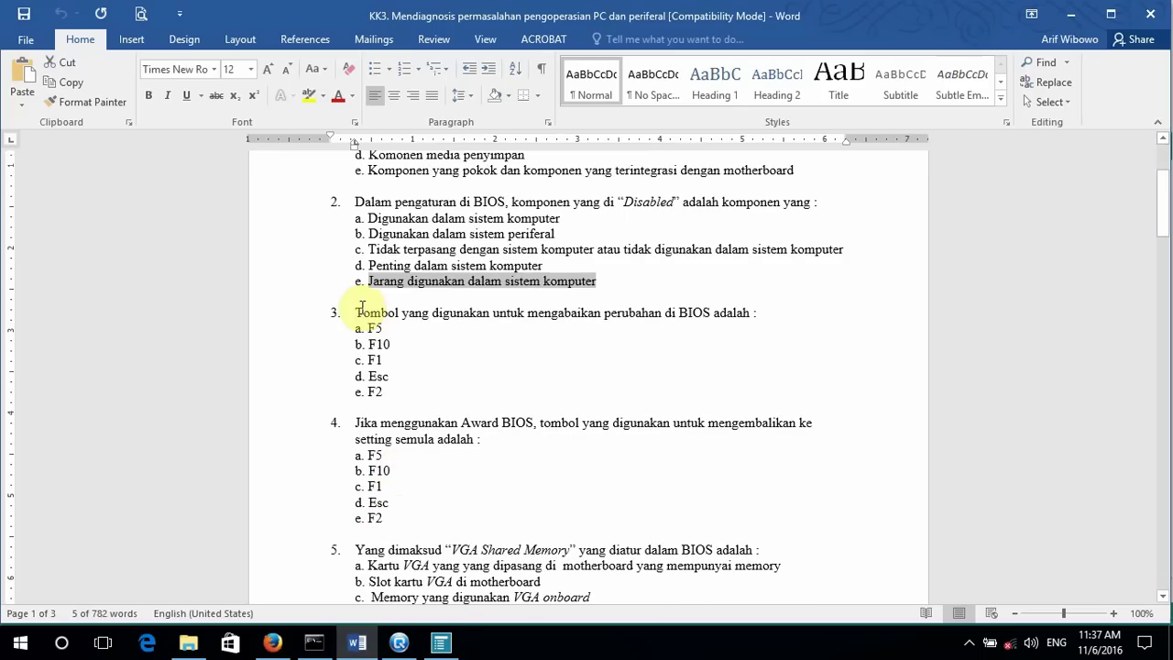
left_click_drag(357, 311, 761, 312)
key("ctrl+c")
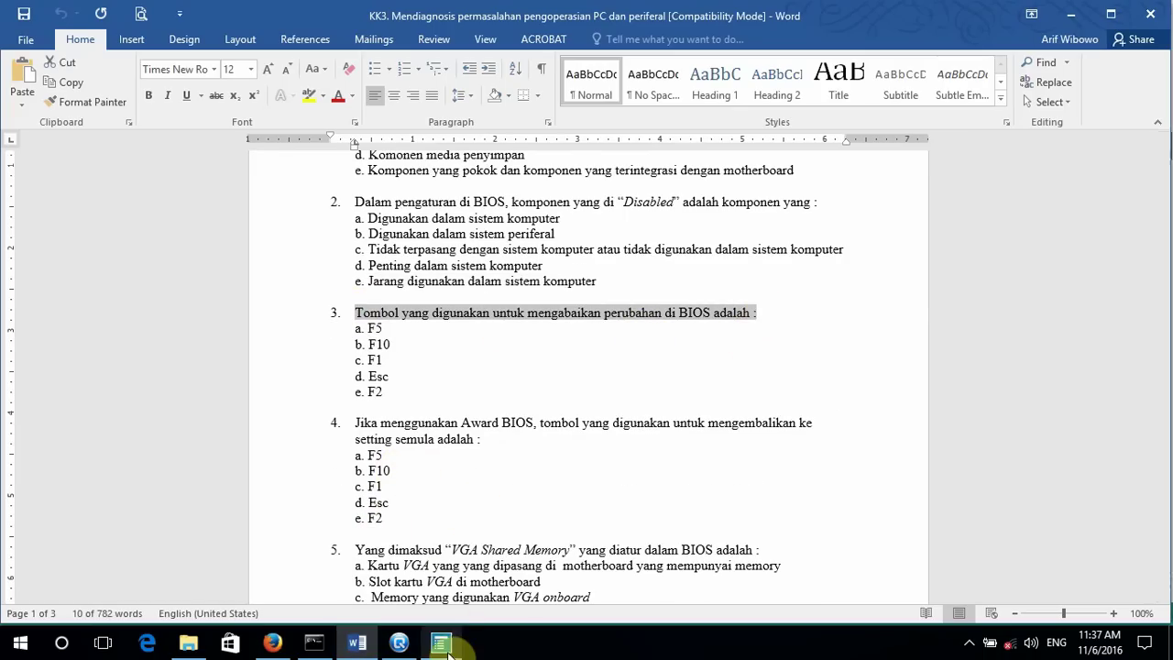
left_click(441, 642)
left_click(236, 359)
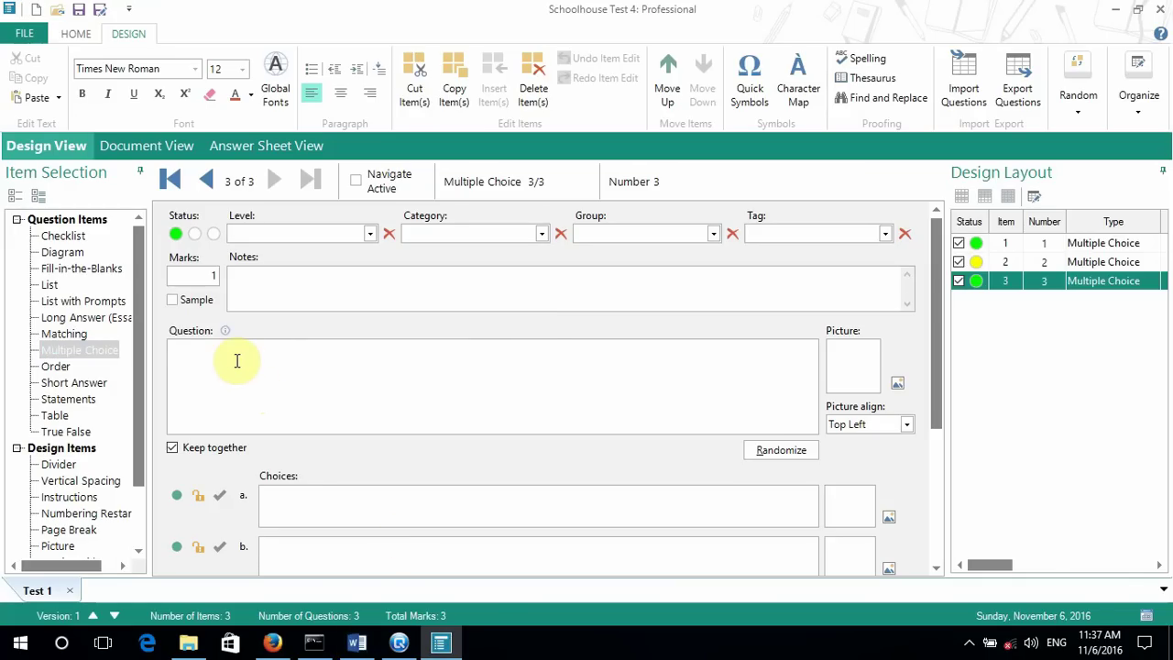
key("ctrl+v")
Step: Copy "F5" from the Word document into choice a of the third question in Schoolhouse Test
left_click(356, 642)
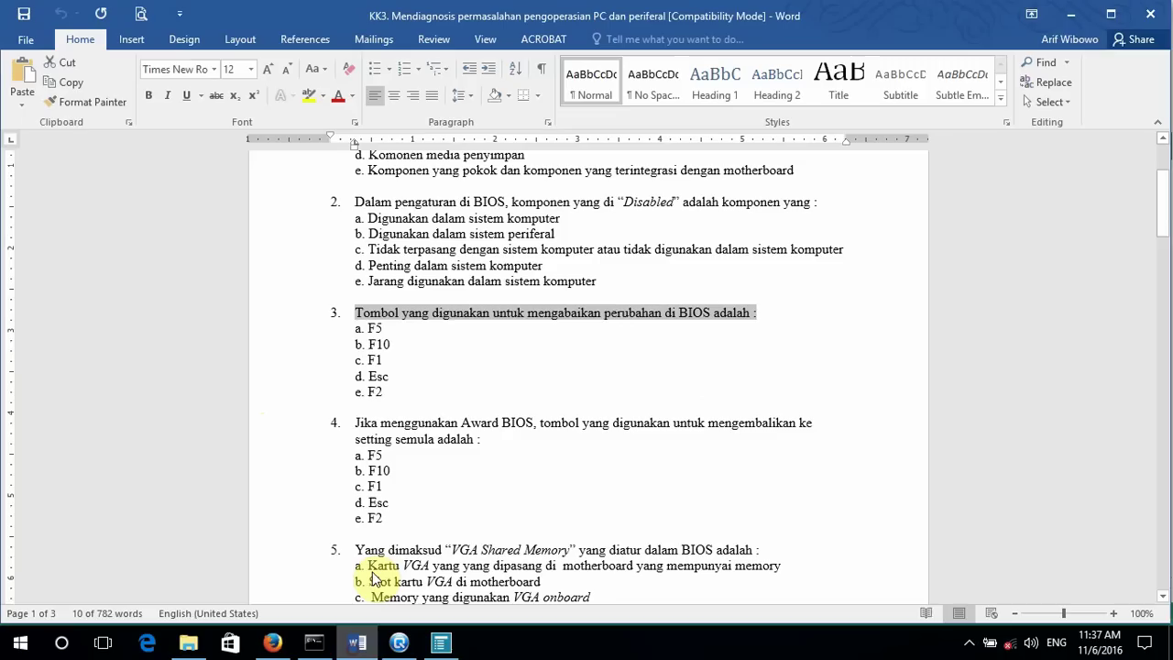
left_click_drag(369, 328, 392, 329)
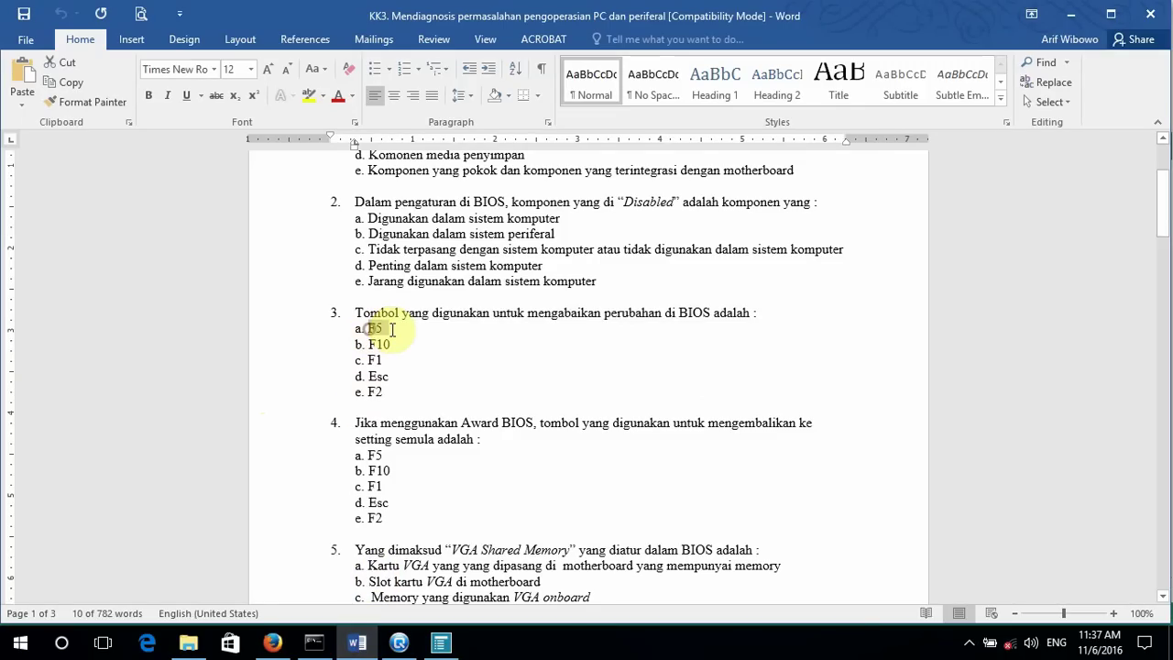
left_click(441, 642)
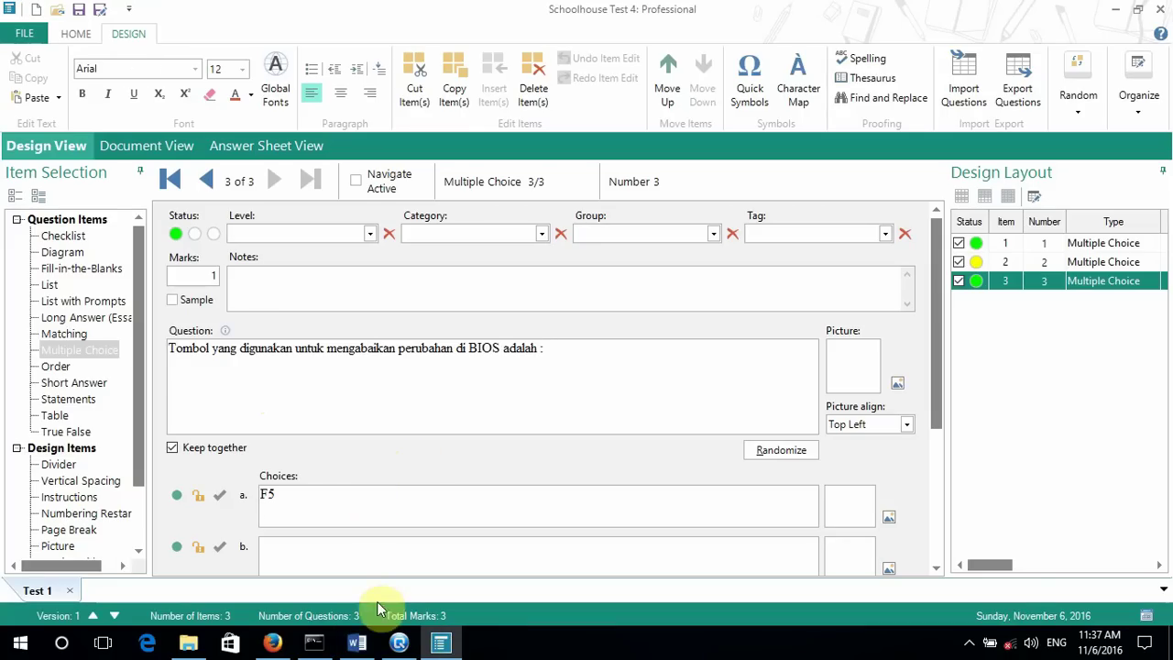
Step: Copy "F10" from the Word document into choice b of the third question in Schoolhouse Test
left_click(360, 641)
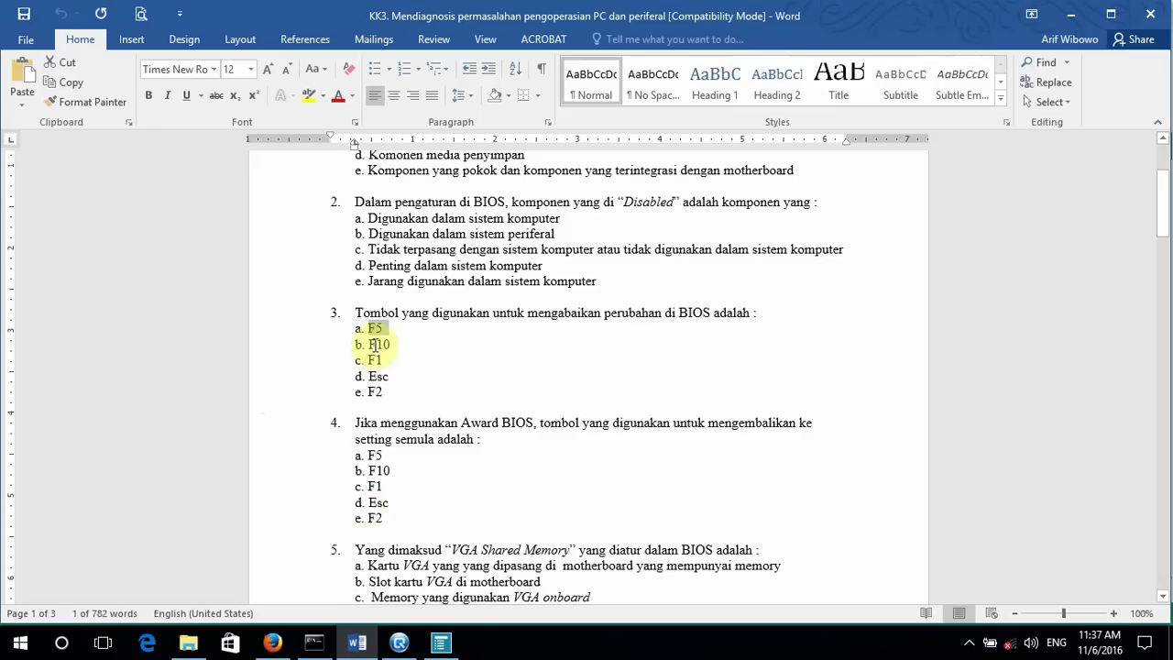
left_click_drag(368, 346, 392, 345)
key("ctrl+c")
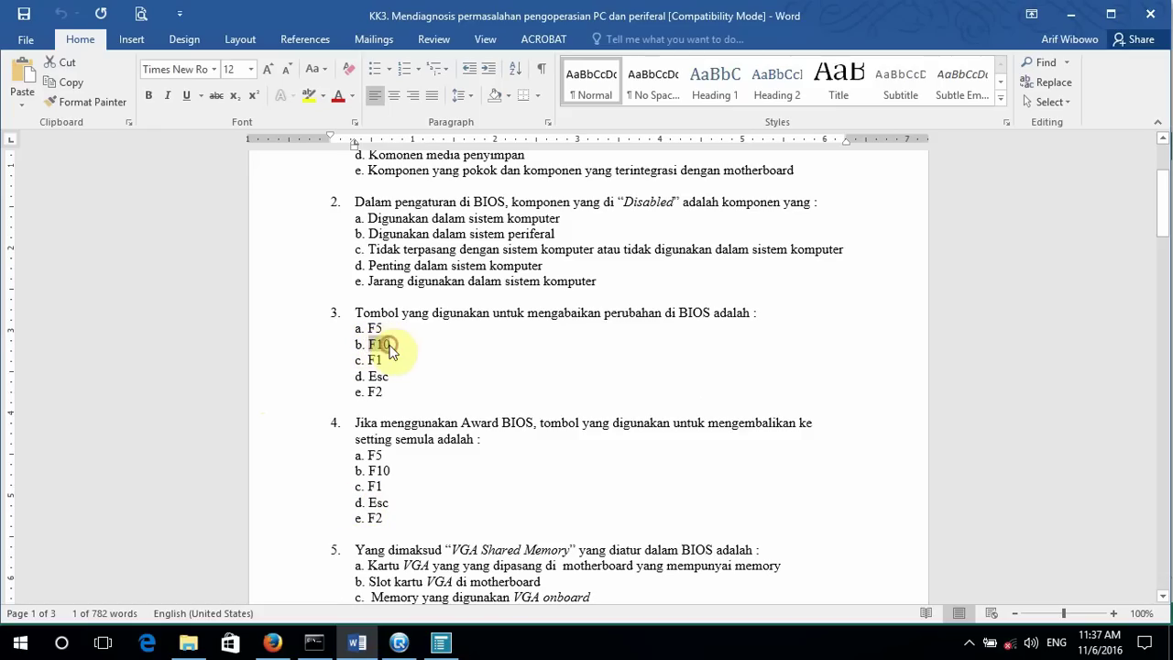
left_click(441, 642)
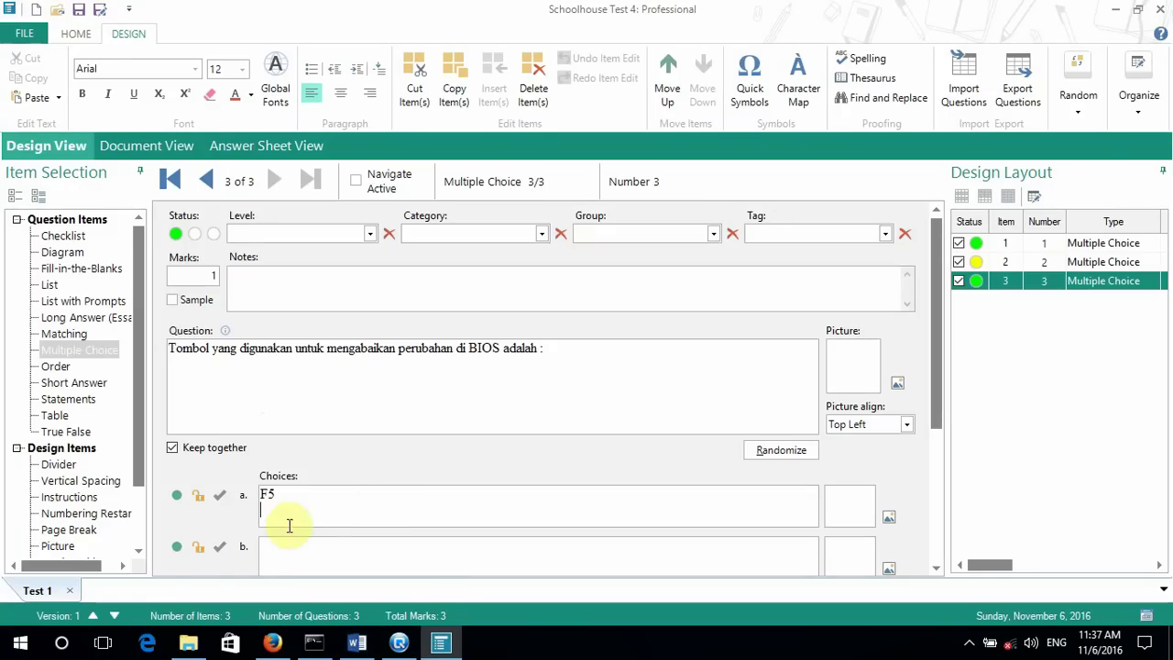
left_click(273, 548)
key("ctrl+v")
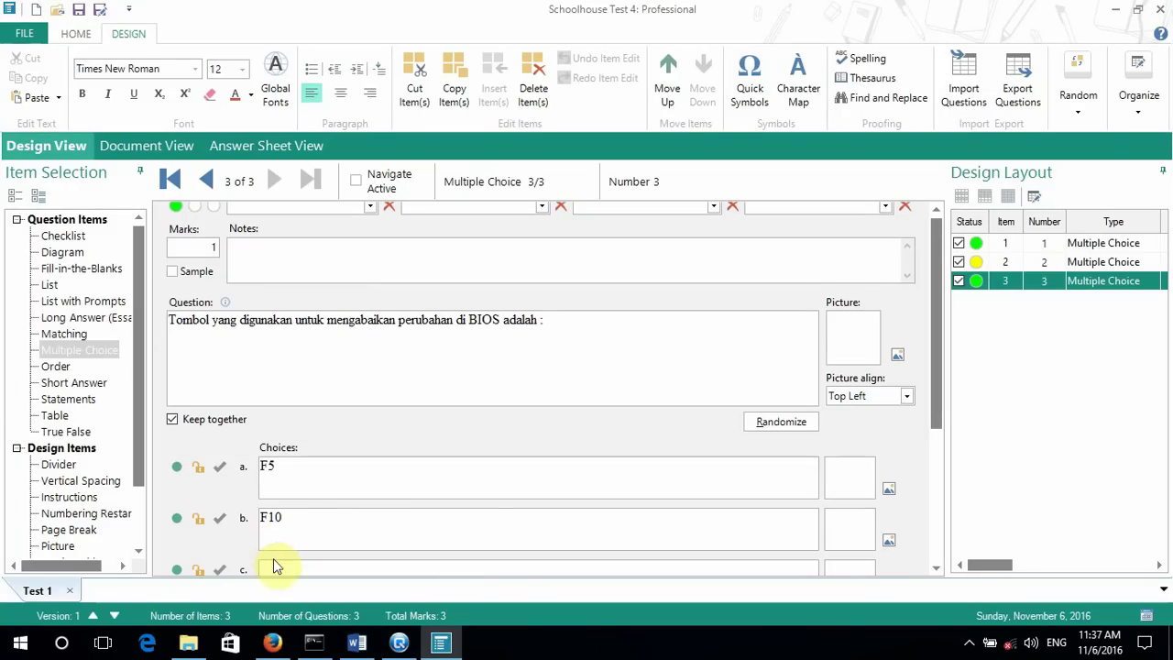
Step: Copy "F1" from question 3 in the Word document and return to choice c of the third question in Schoolhouse Test
left_click(356, 646)
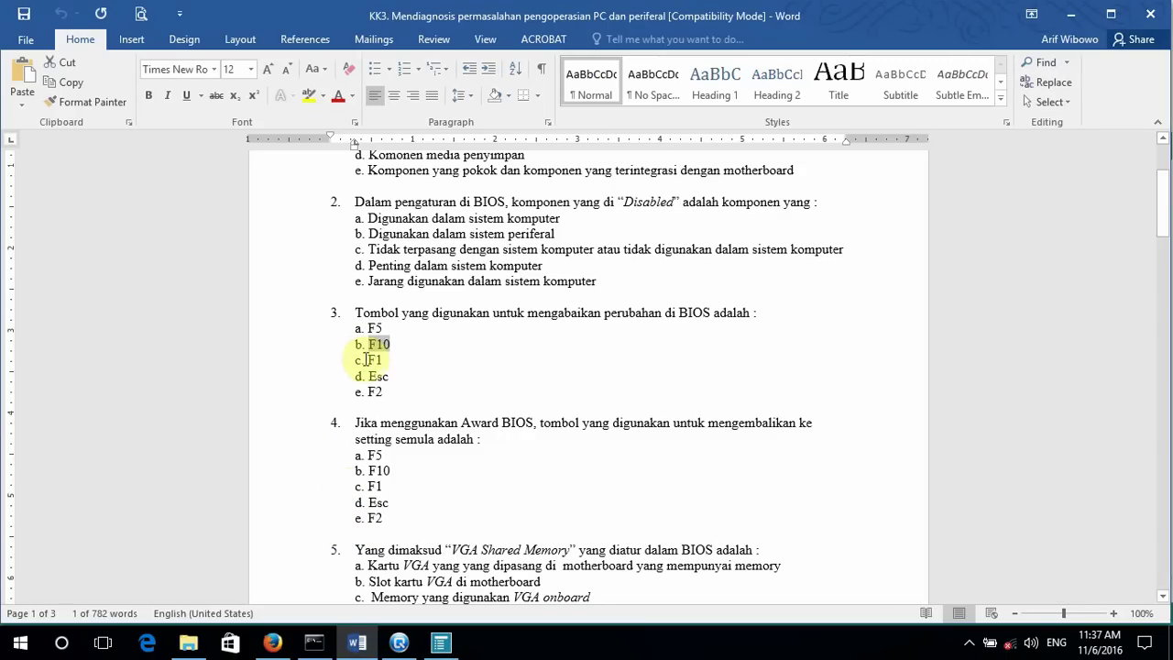
left_click_drag(364, 359, 389, 358)
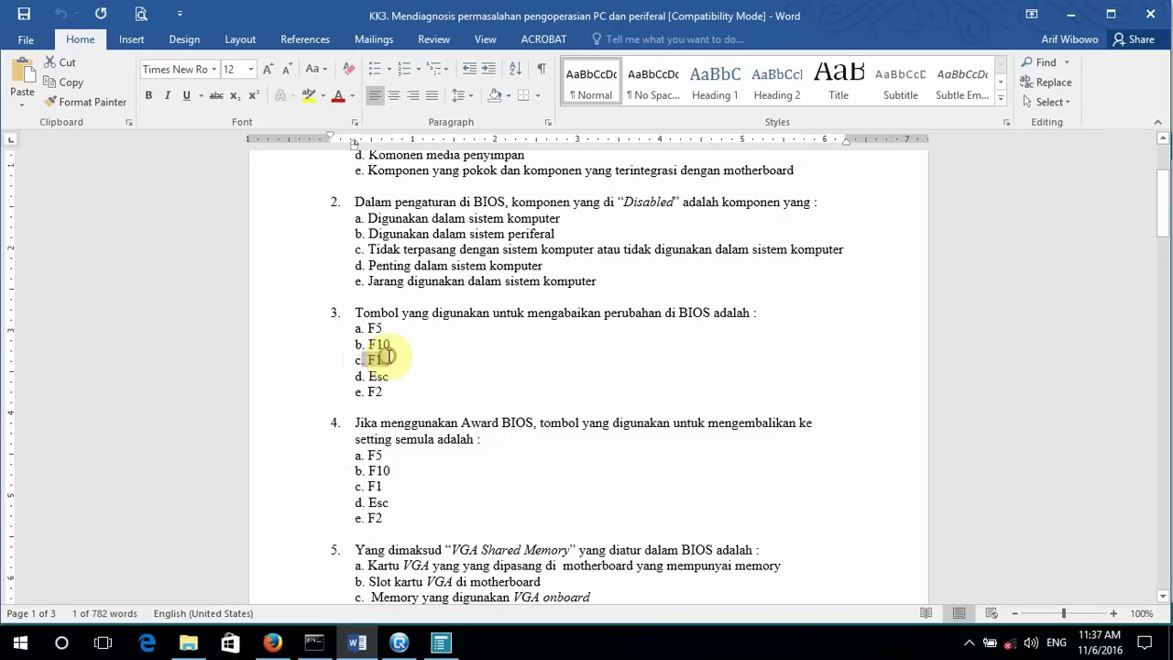
left_click(441, 642)
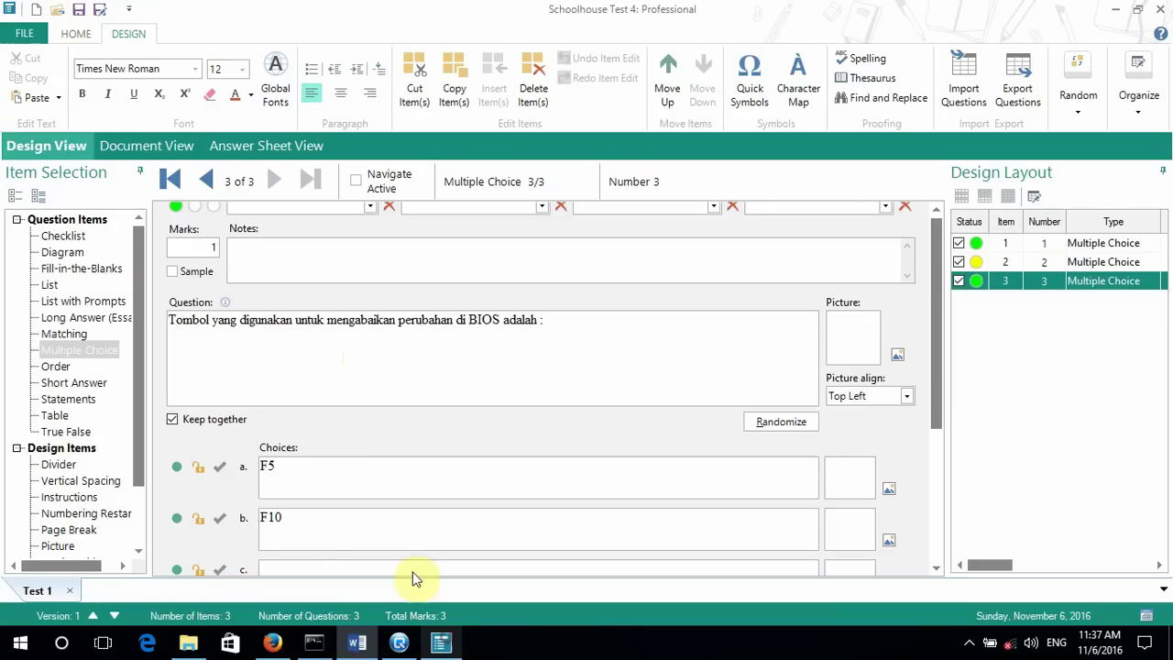
left_click_drag(937, 393, 937, 525)
left_click(554, 399)
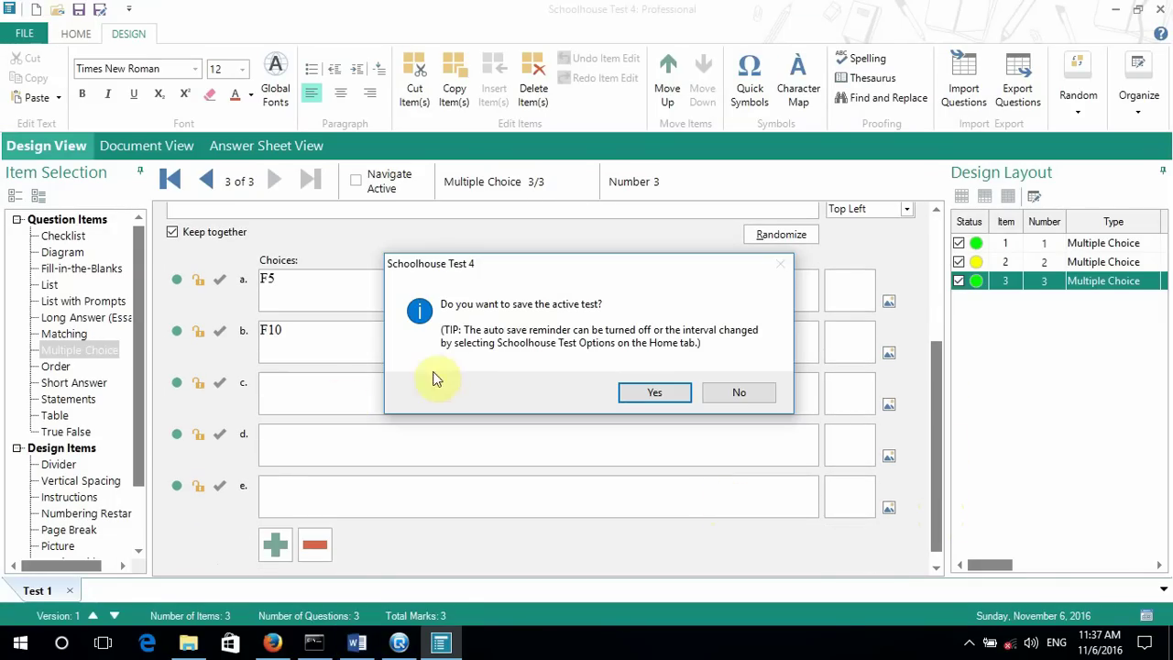
Step: Accept saving the active test and save it under the file name "Test 2"
left_click(654, 403)
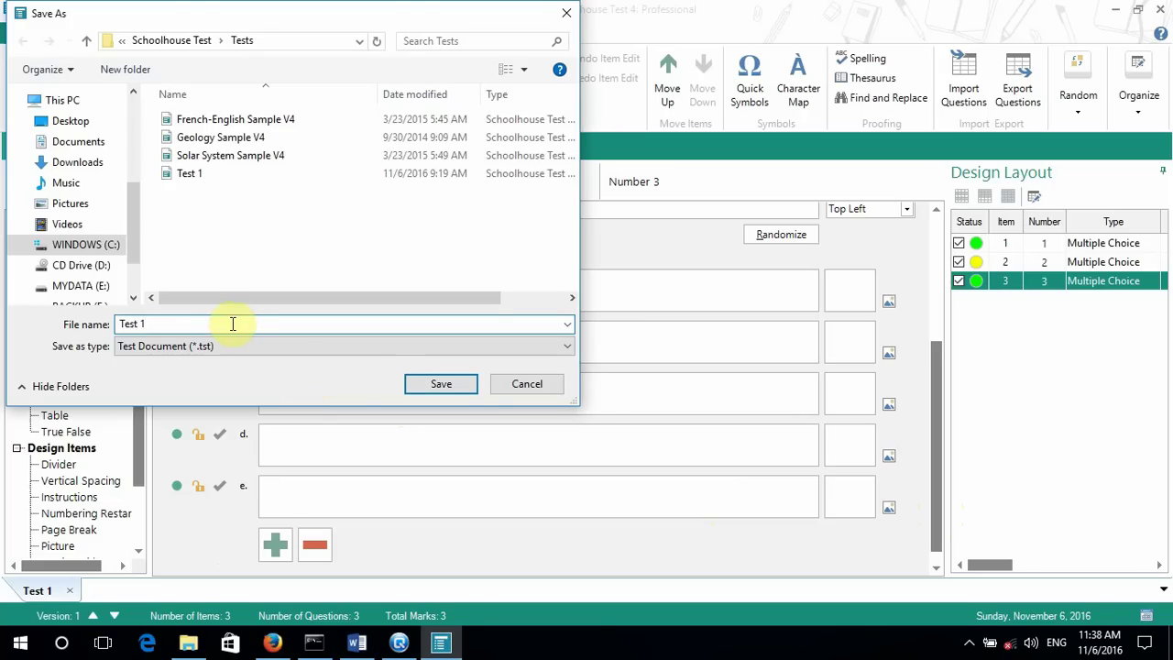
key("BackSpace")
type("2")
left_click(437, 385)
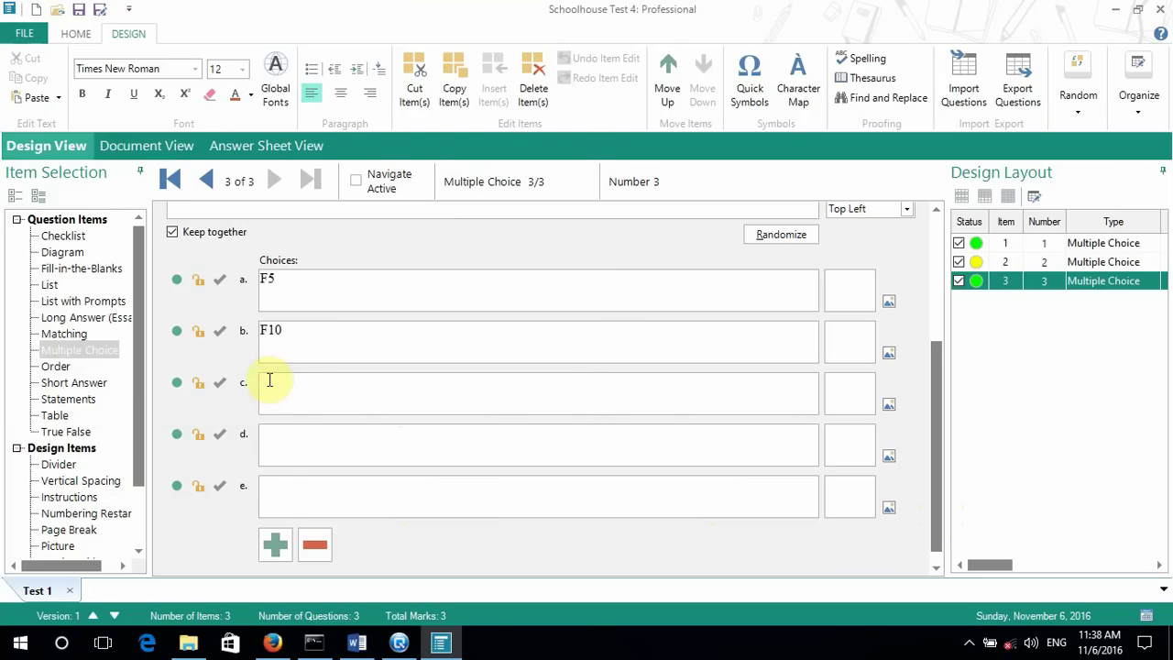
Step: Enter "F1" as choice c of the third question
left_click(269, 380)
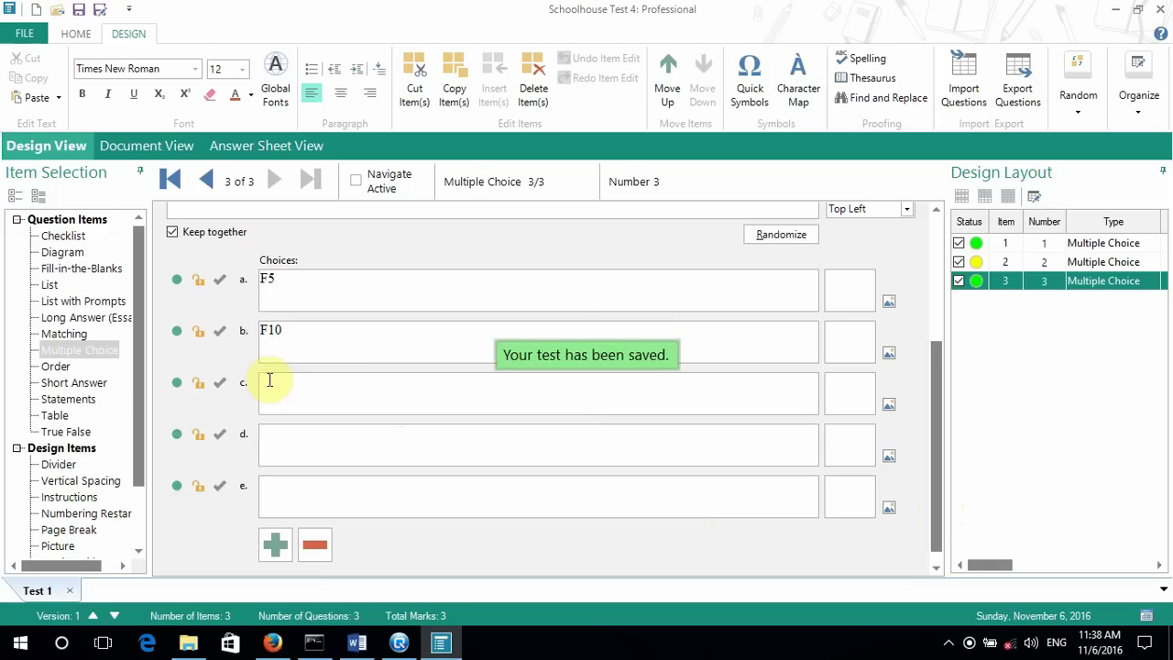
type("F1")
left_click(268, 380)
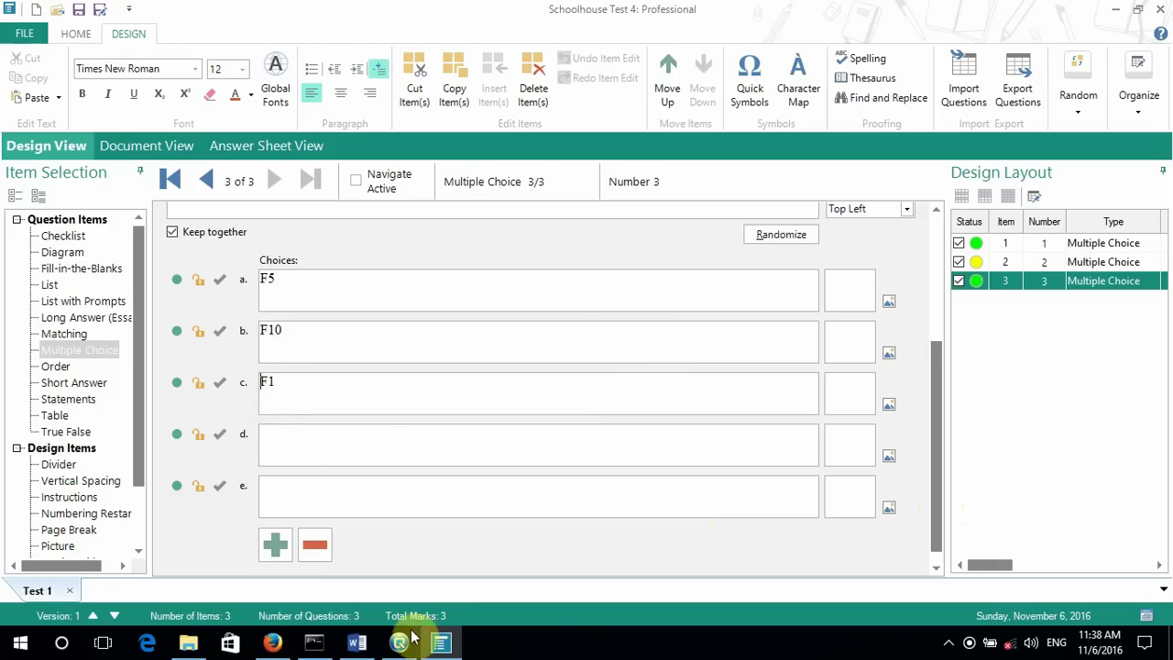
Step: Copy "Esc" from the Word document into choice d of the third question in Schoolhouse Test
key("alt+Tab")
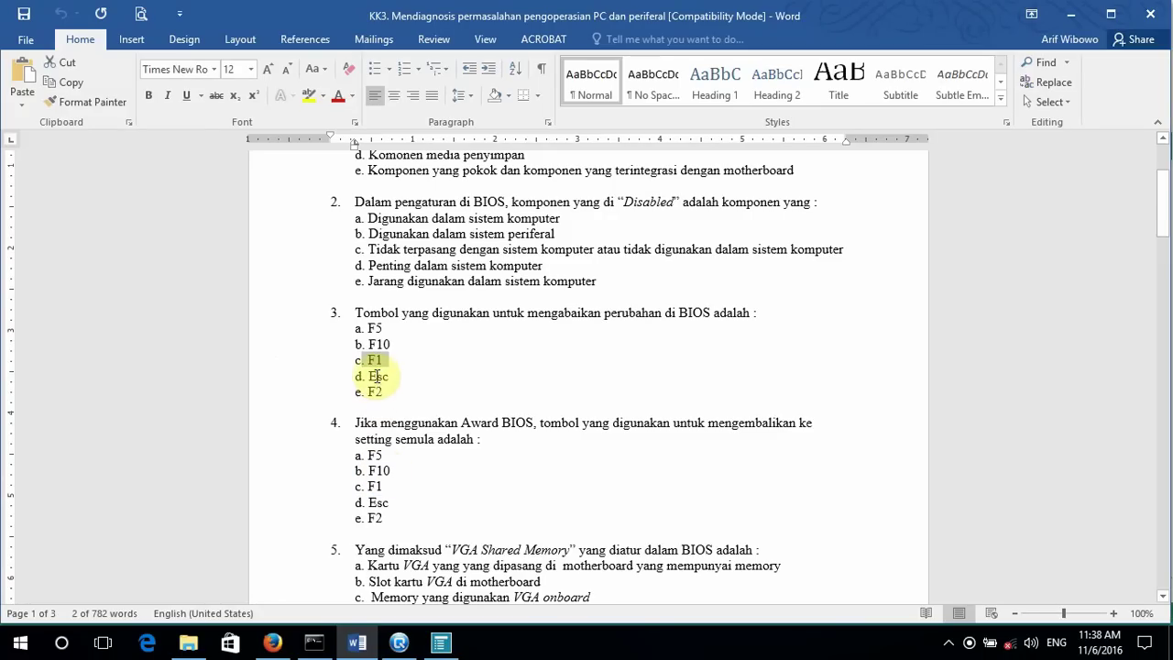
double_click(375, 375)
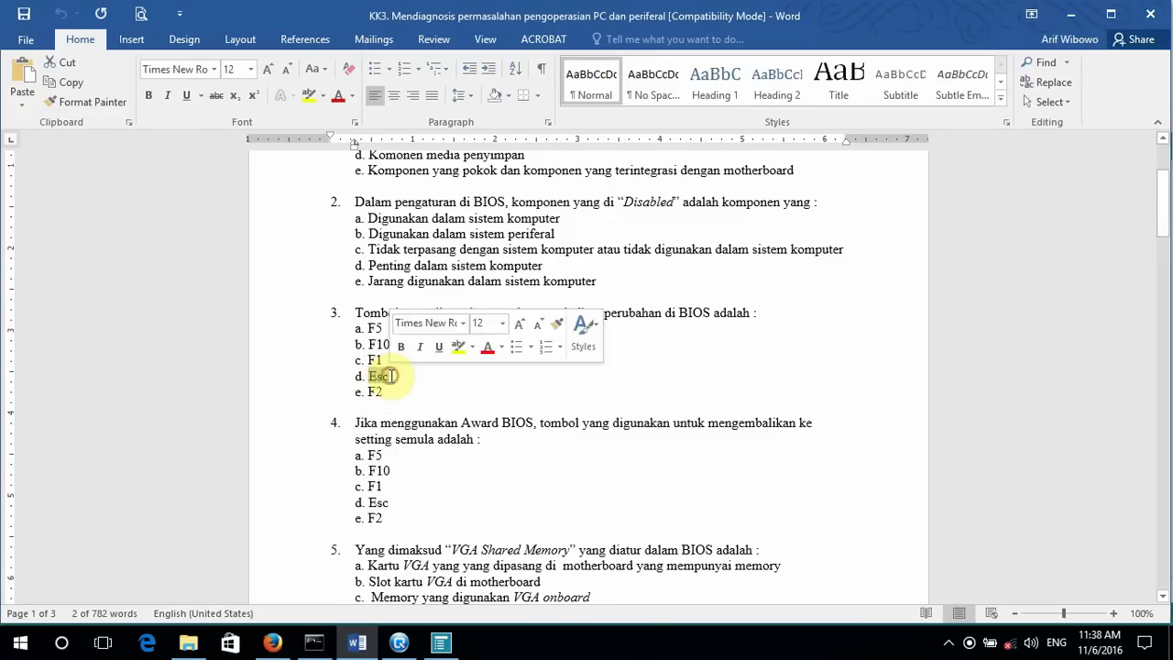
left_click(441, 643)
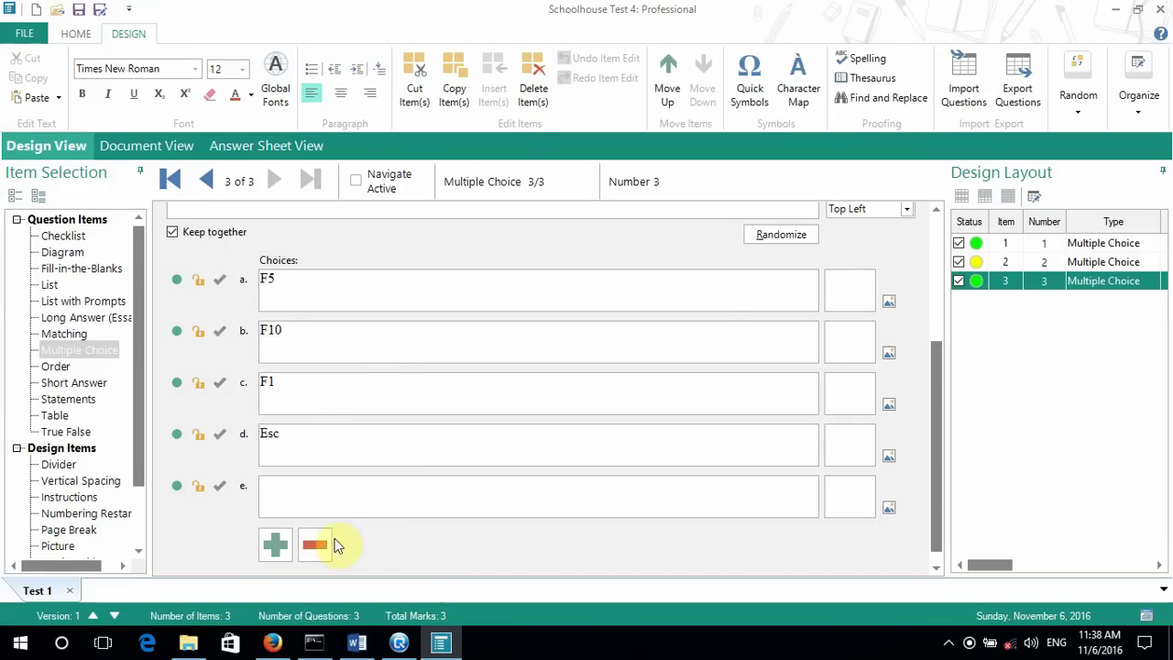
Step: Copy "F2" from the Word document into choice e of the third question in Schoolhouse Test
left_click(357, 643)
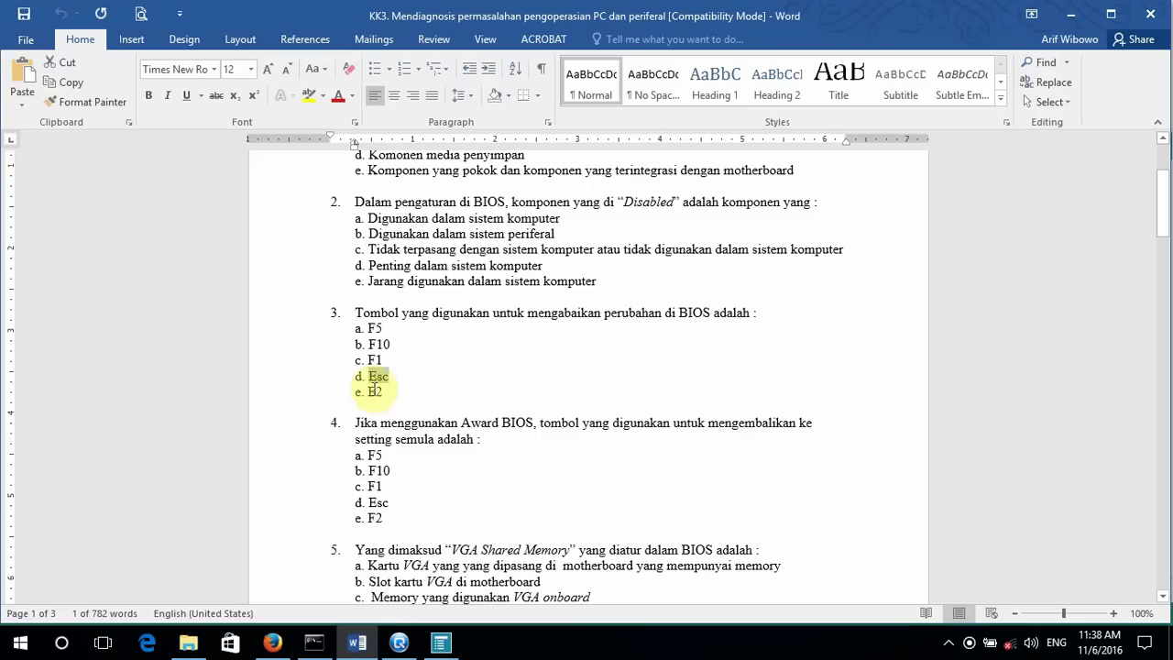
left_click_drag(366, 390, 385, 393)
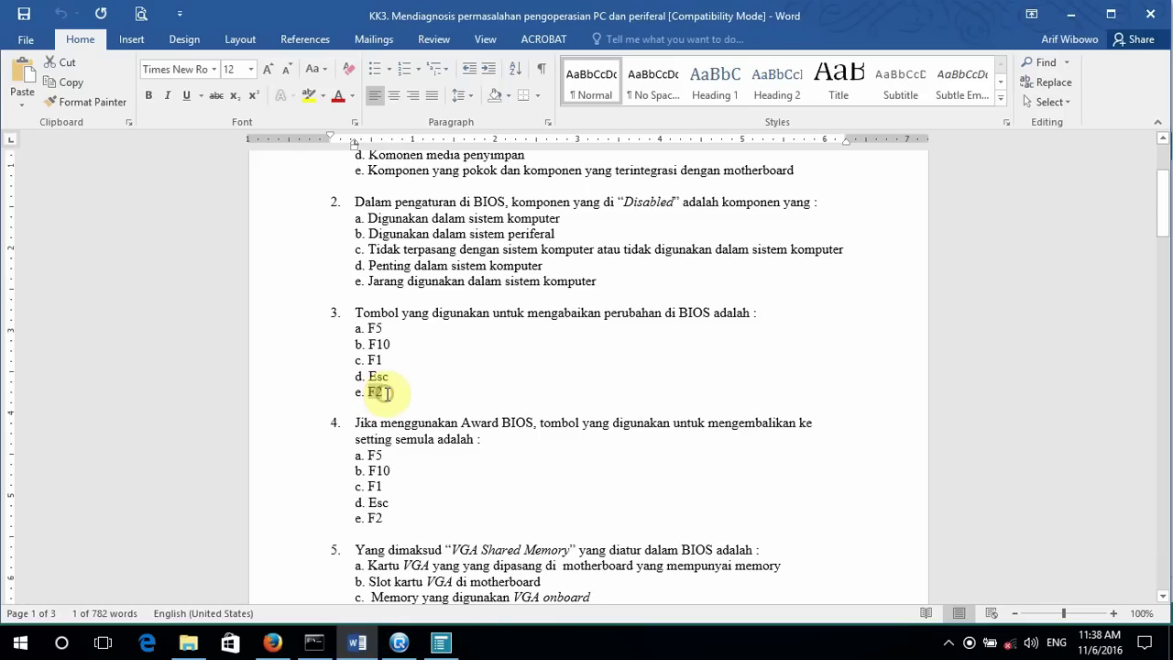
left_click(440, 643)
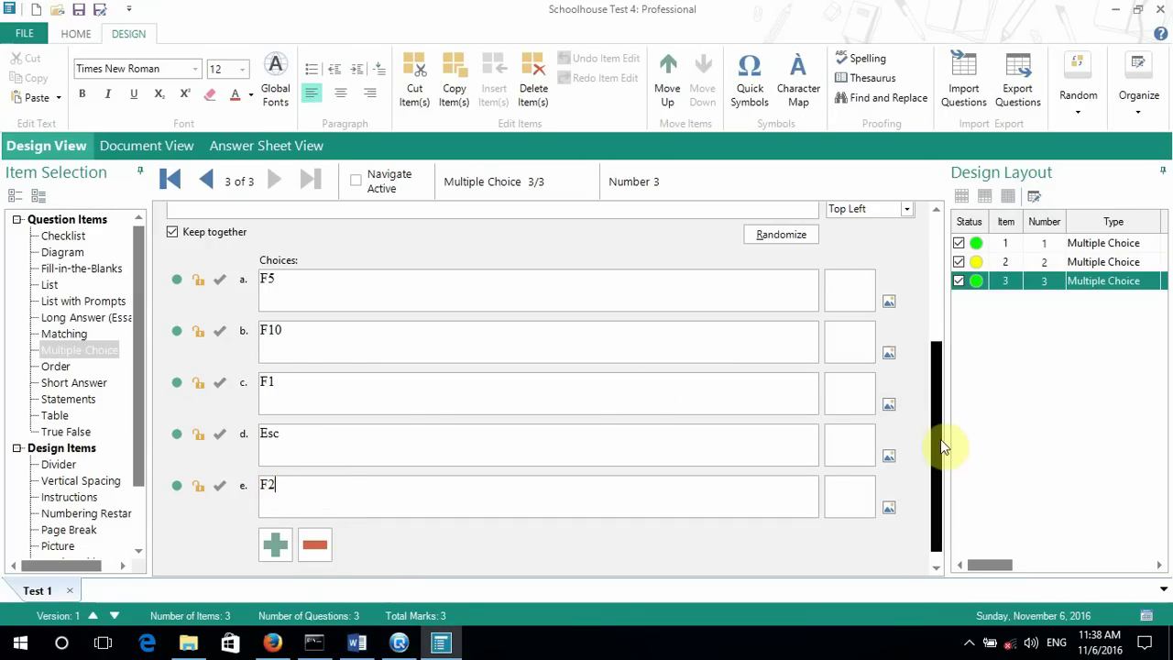
Step: Mark choice d, "Esc", as the correct answer of the third question
scroll(936, 366, "up", 3)
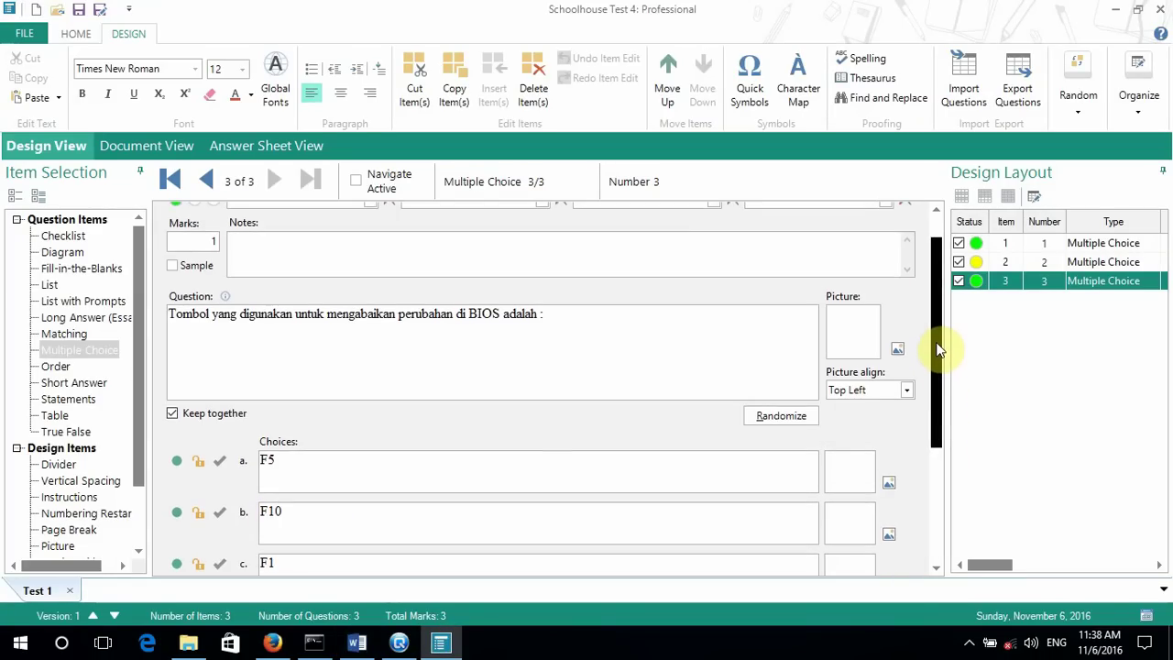
scroll(936, 353, "down", 3)
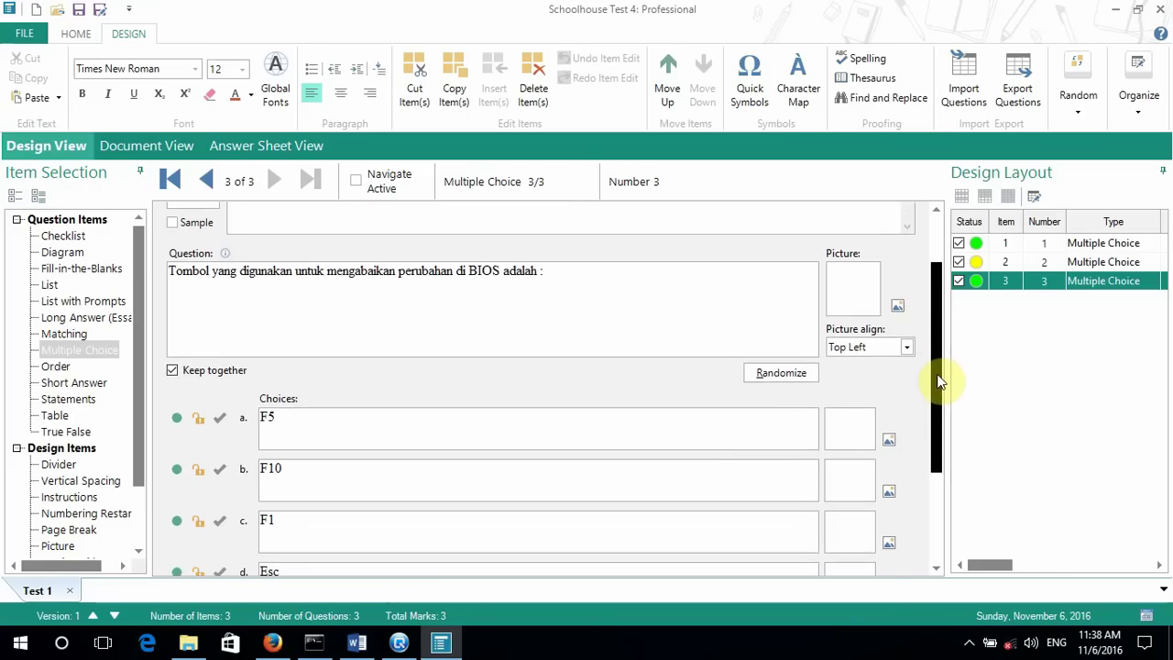
scroll(937, 392, "down", 5)
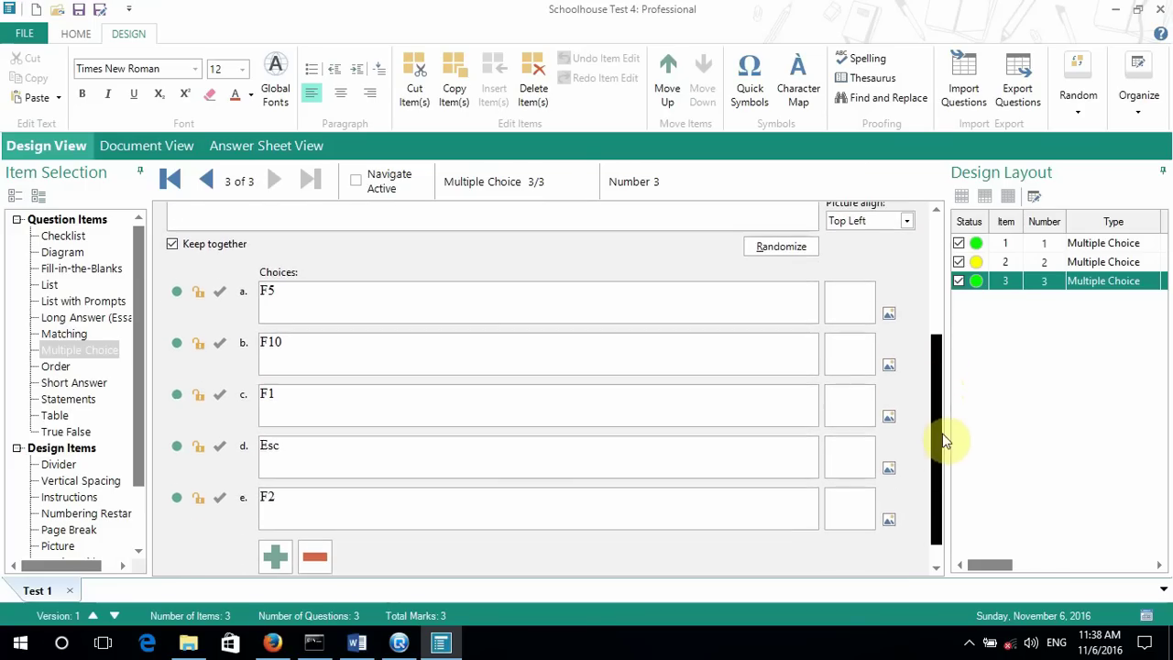
scroll(947, 438, "up", 1)
scroll(943, 363, "up", 6)
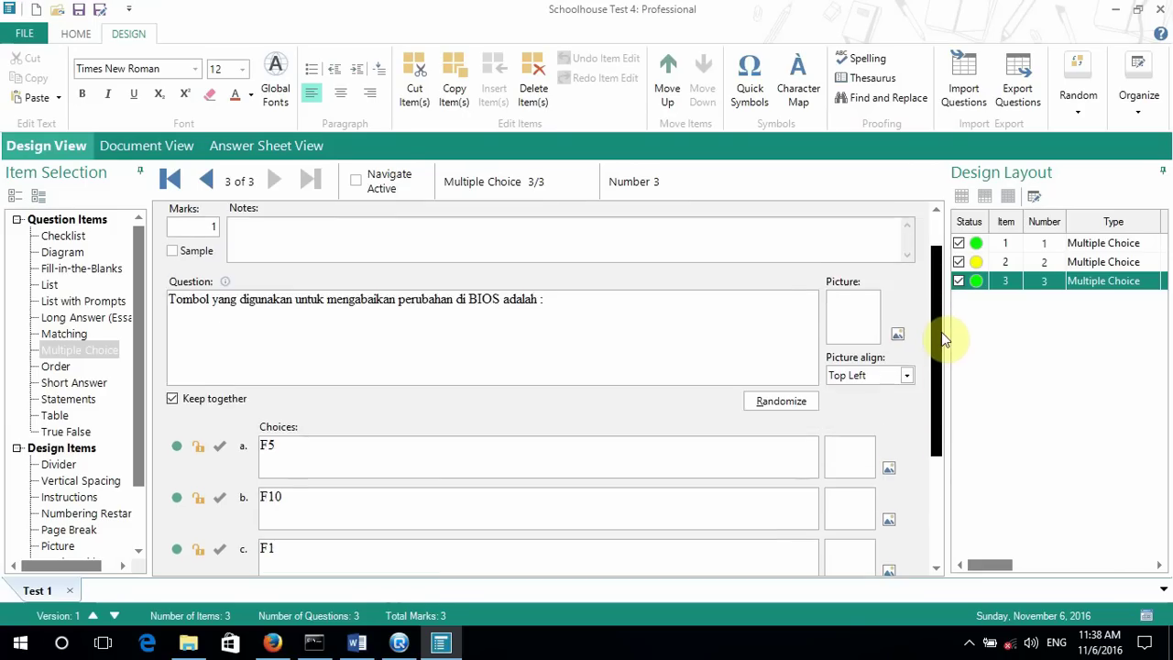
scroll(941, 399, "down", 4)
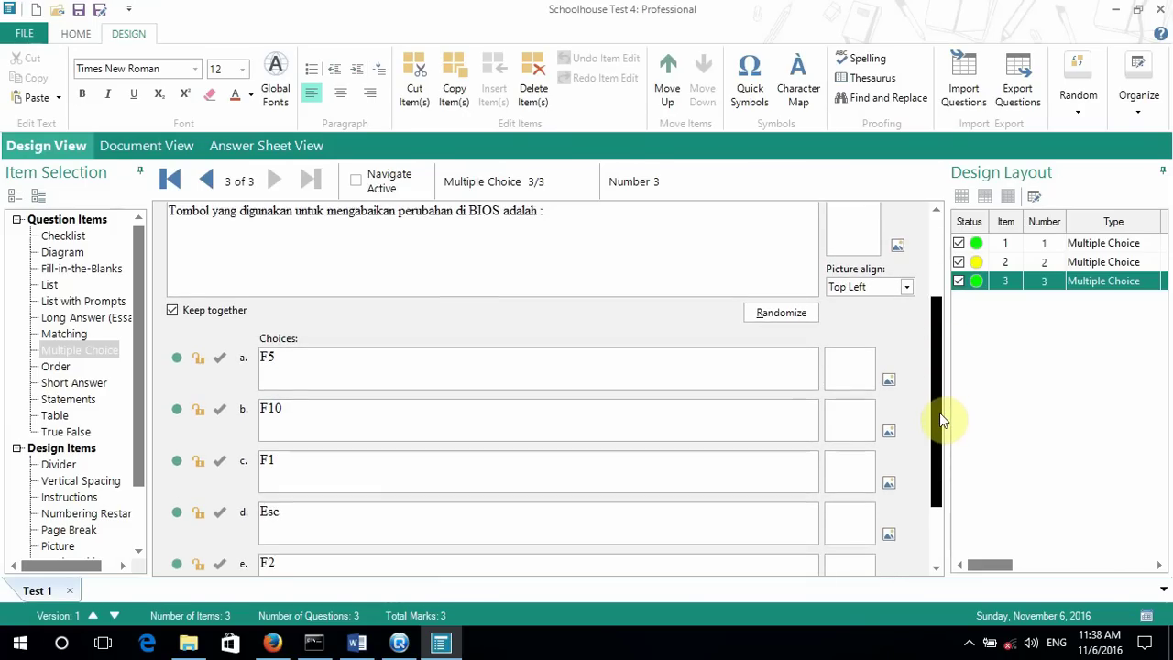
left_click(220, 494)
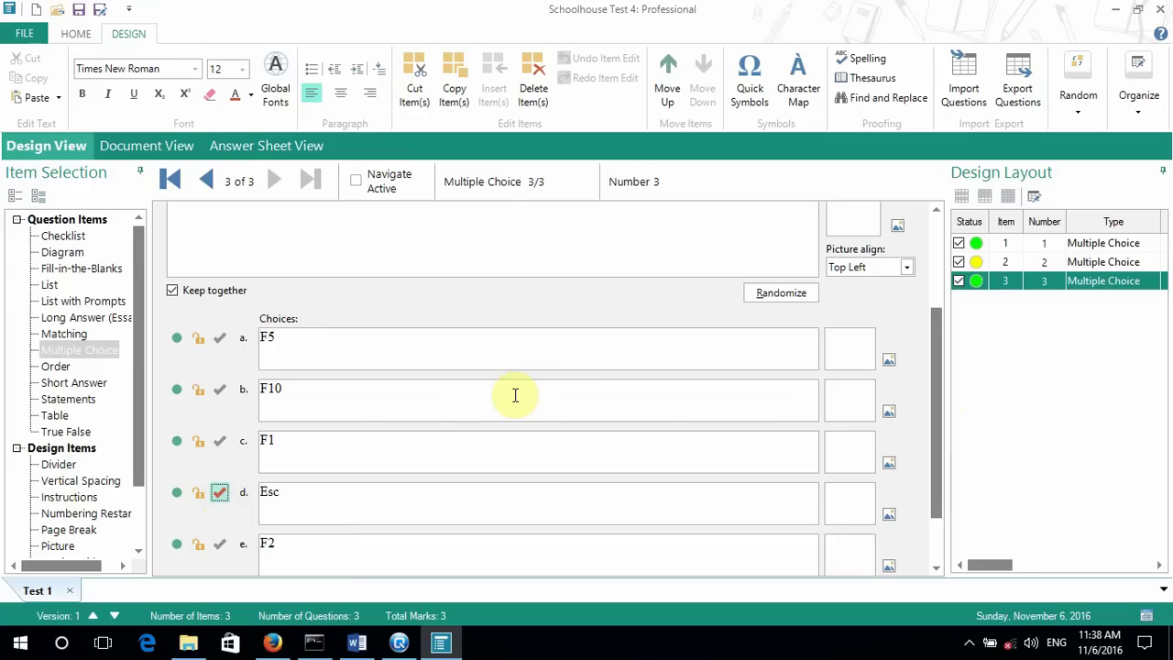
Step: Add a fourth multiple choice question and copy its text, "Jika menggunakan Award BIOS, tombol yang digunakan untuk mengembalikan ke setting semula adalah :", from the Word document
double_click(68, 350)
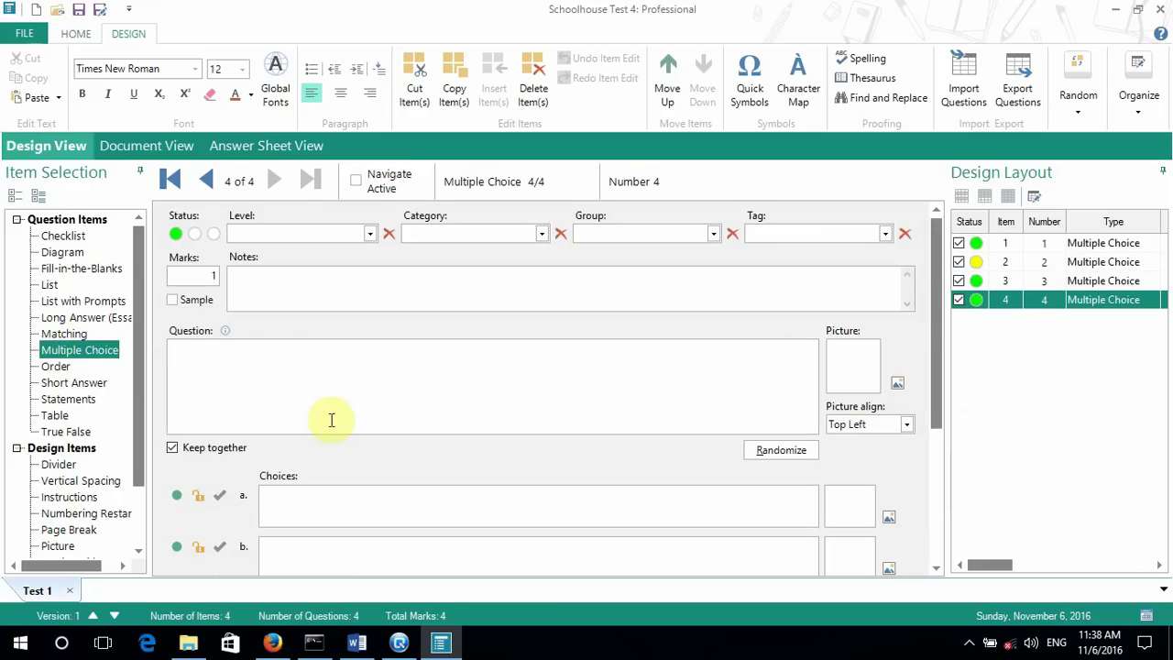
left_click(357, 642)
scroll(348, 545, "down", 3)
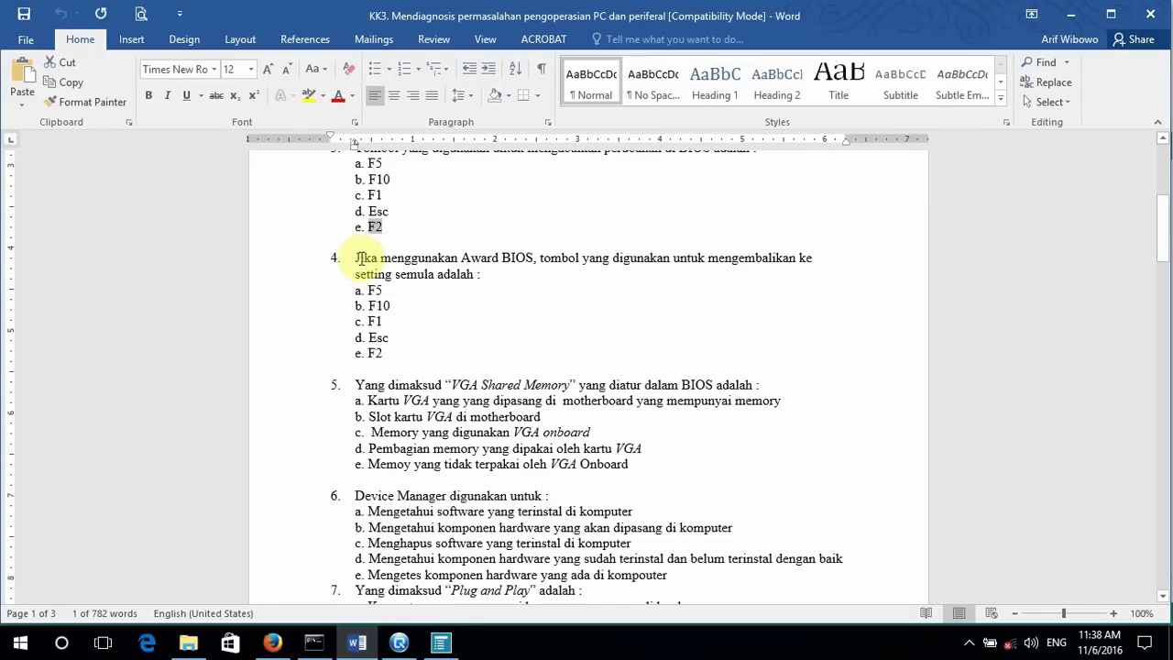
left_click_drag(358, 252, 484, 275)
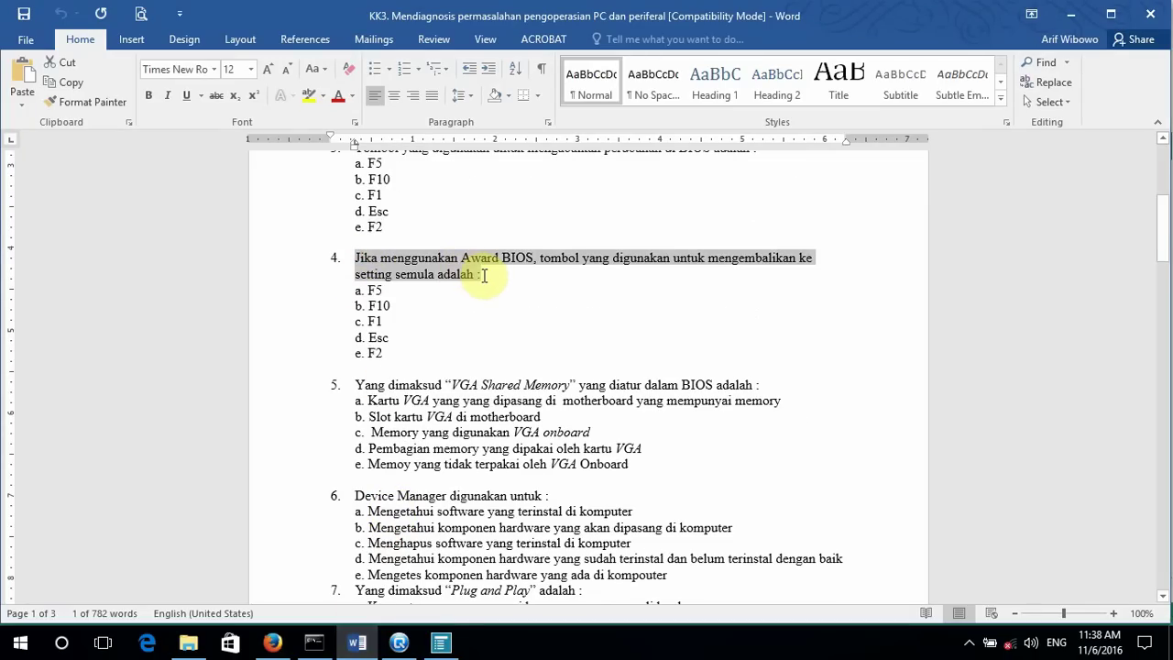
key("ctrl+c")
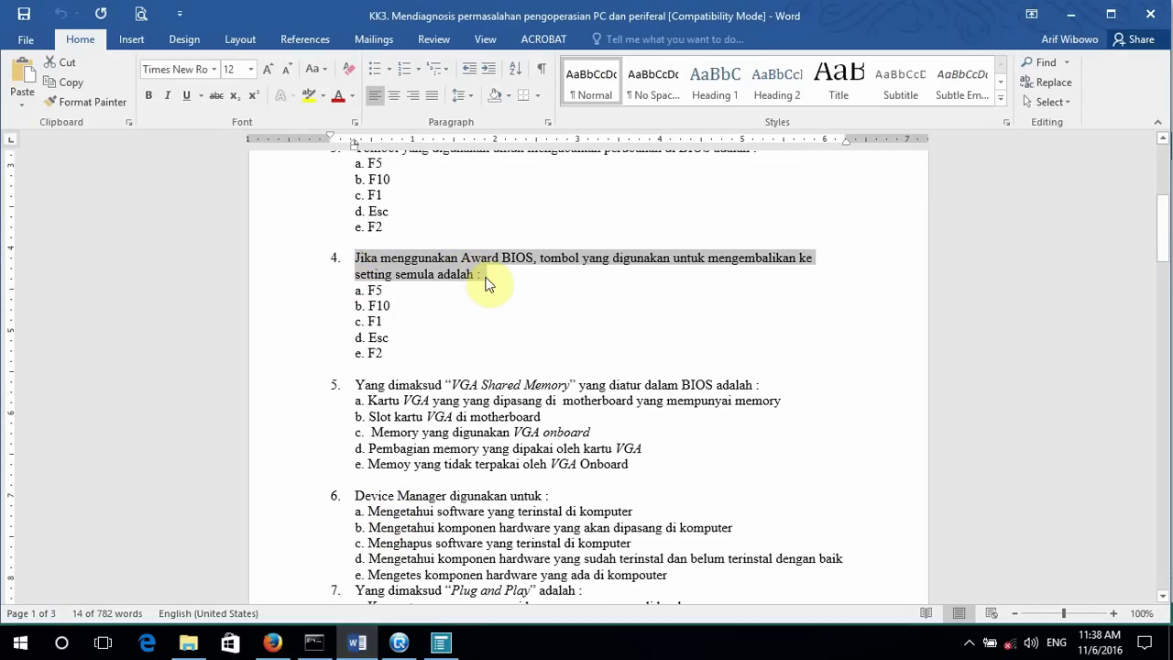
left_click(439, 643)
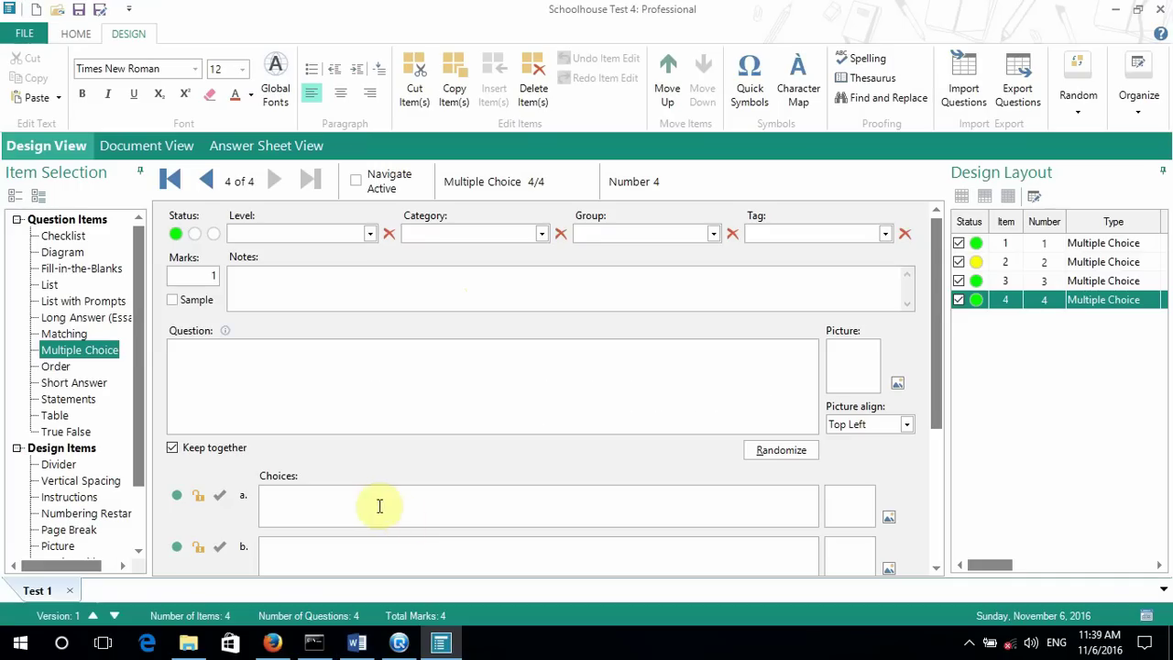
left_click(189, 341)
key("ctrl+v")
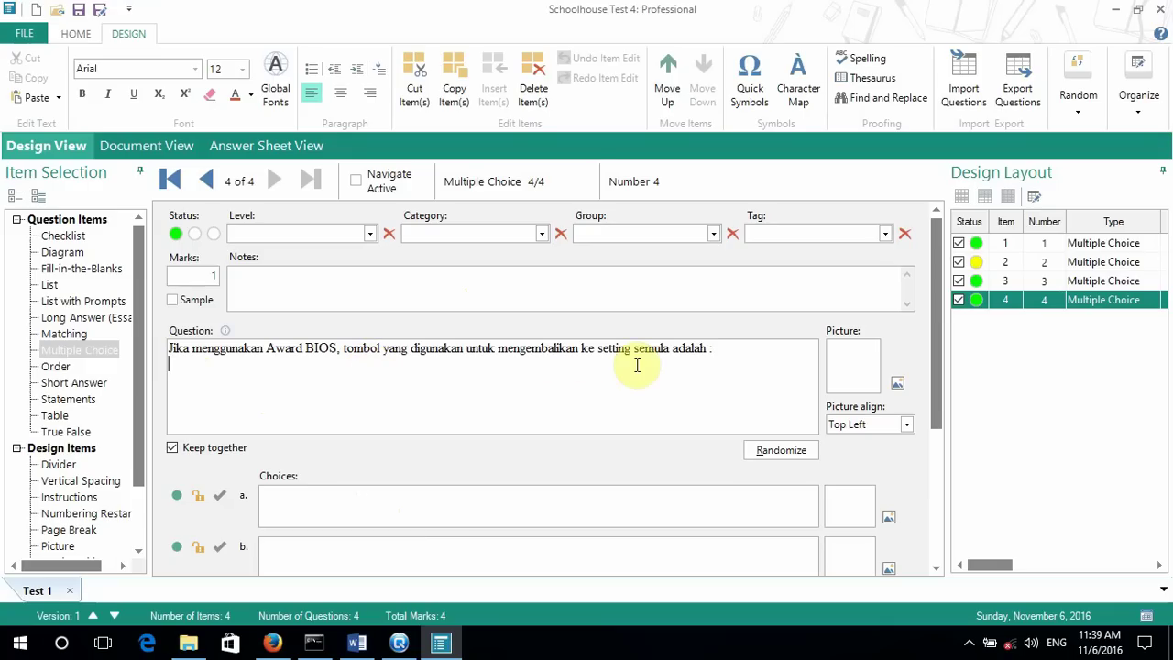
Step: Copy "F5" from question 4 of the Word document into choice a of the fourth question in Schoolhouse Test
left_click_drag(937, 348, 940, 467)
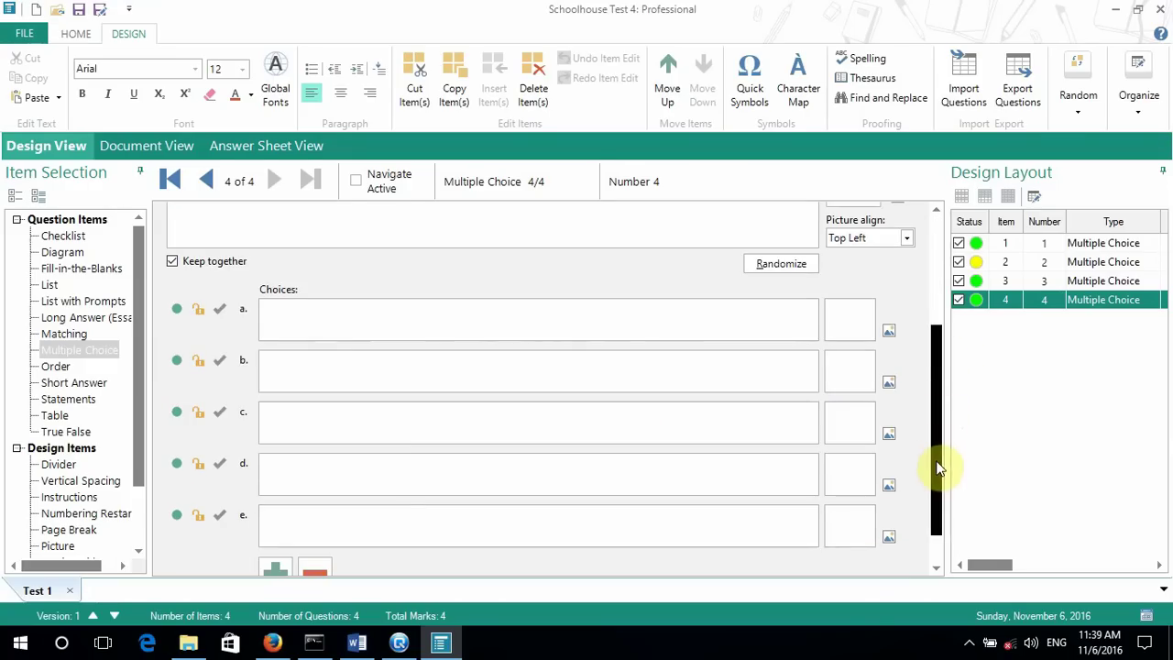
left_click(357, 642)
left_click(363, 292)
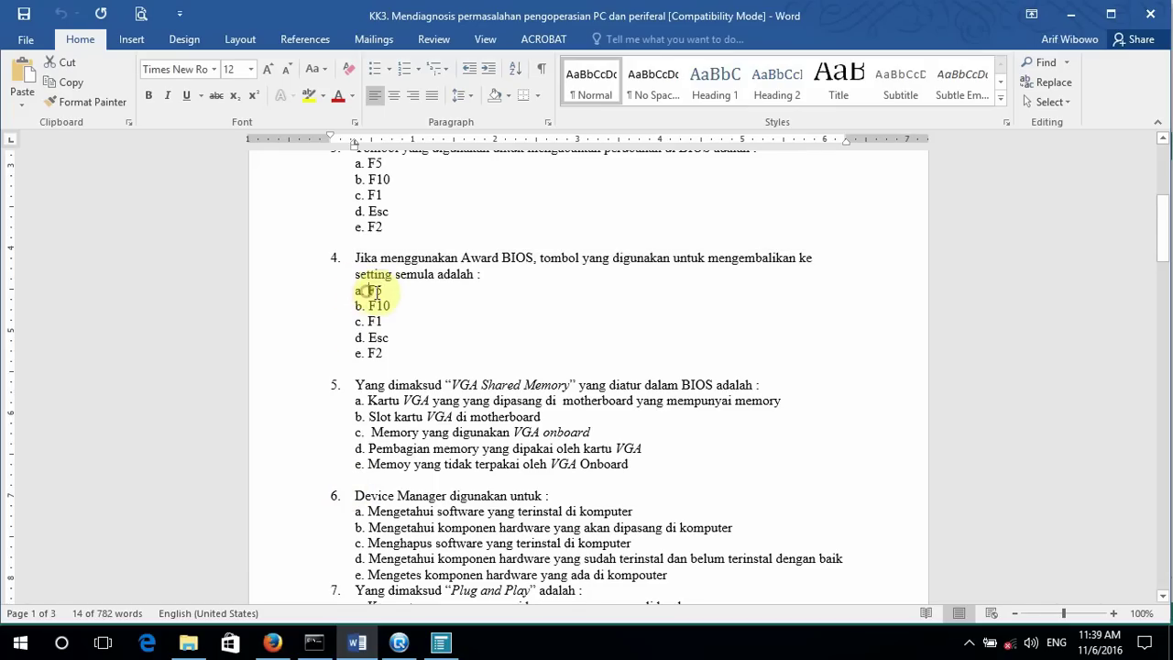
double_click(381, 292)
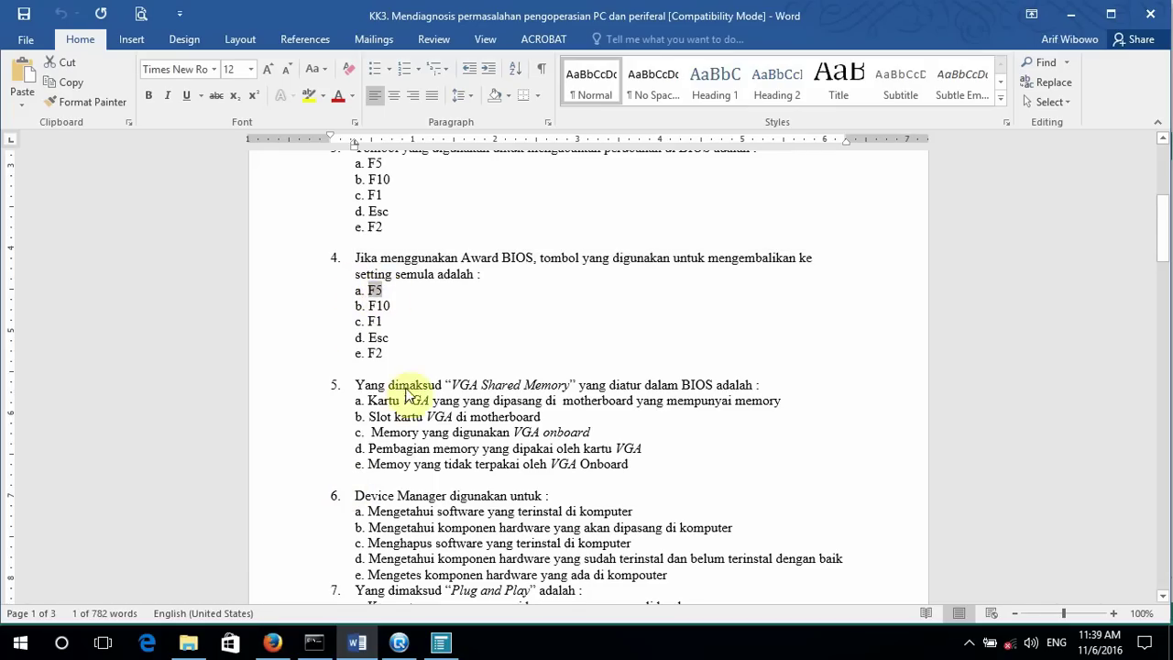
left_click(441, 642)
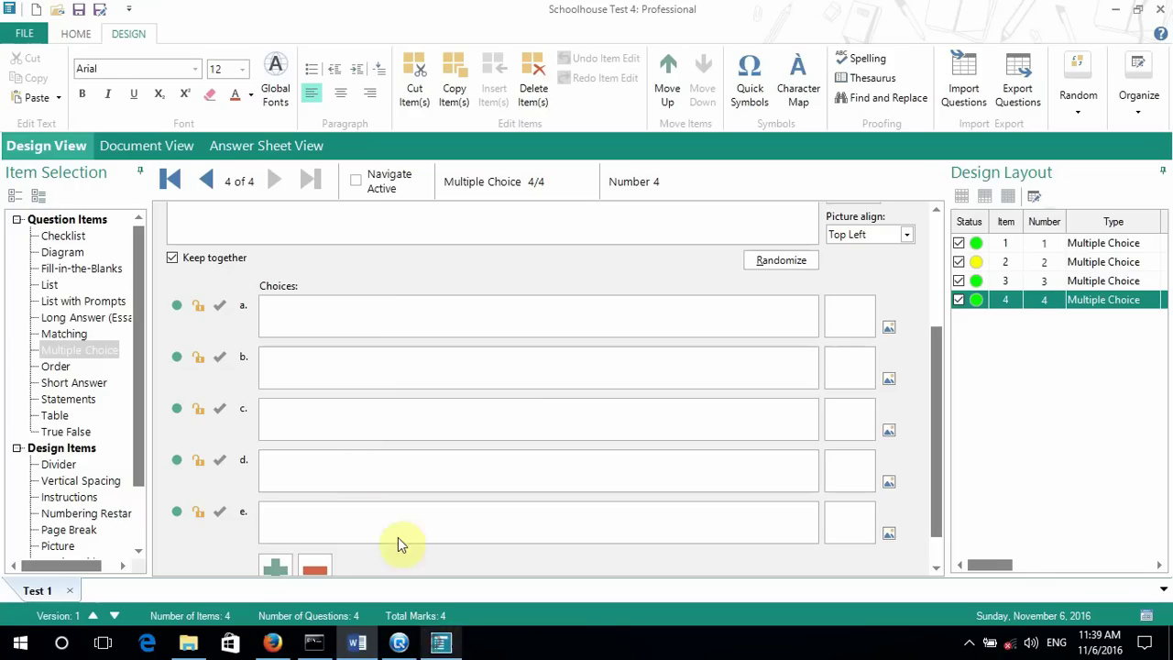
left_click(323, 303)
key("ctrl+v")
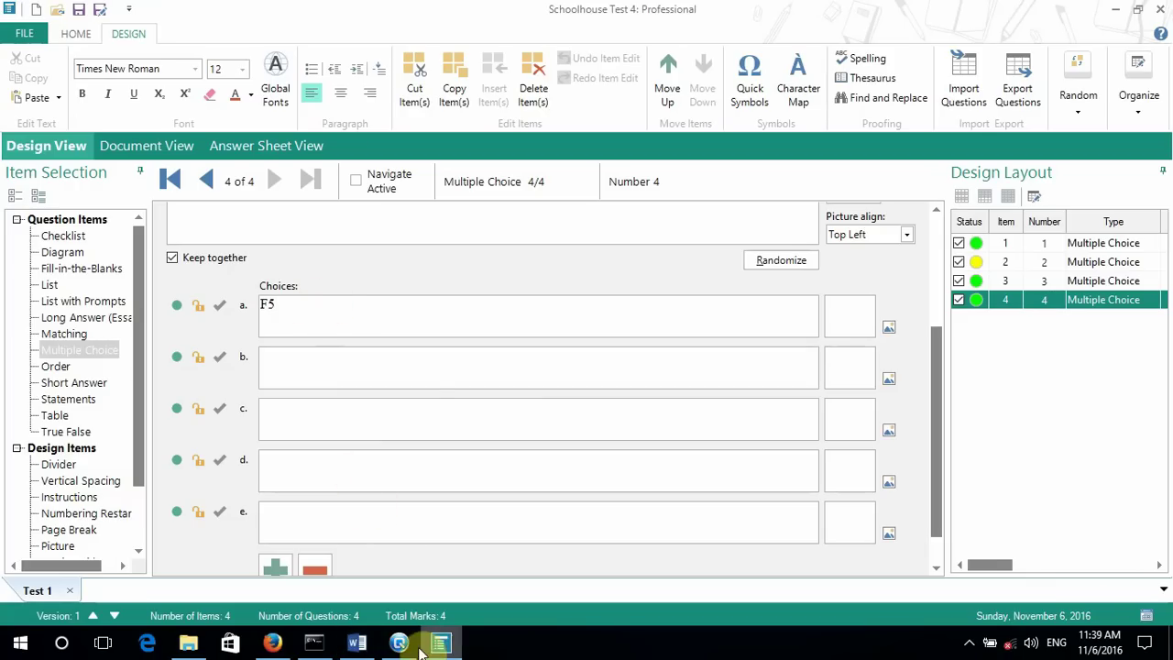
Step: Copy "F10" from question 4 of the Word document into choice b of the fourth question in Schoolhouse Test
left_click(358, 643)
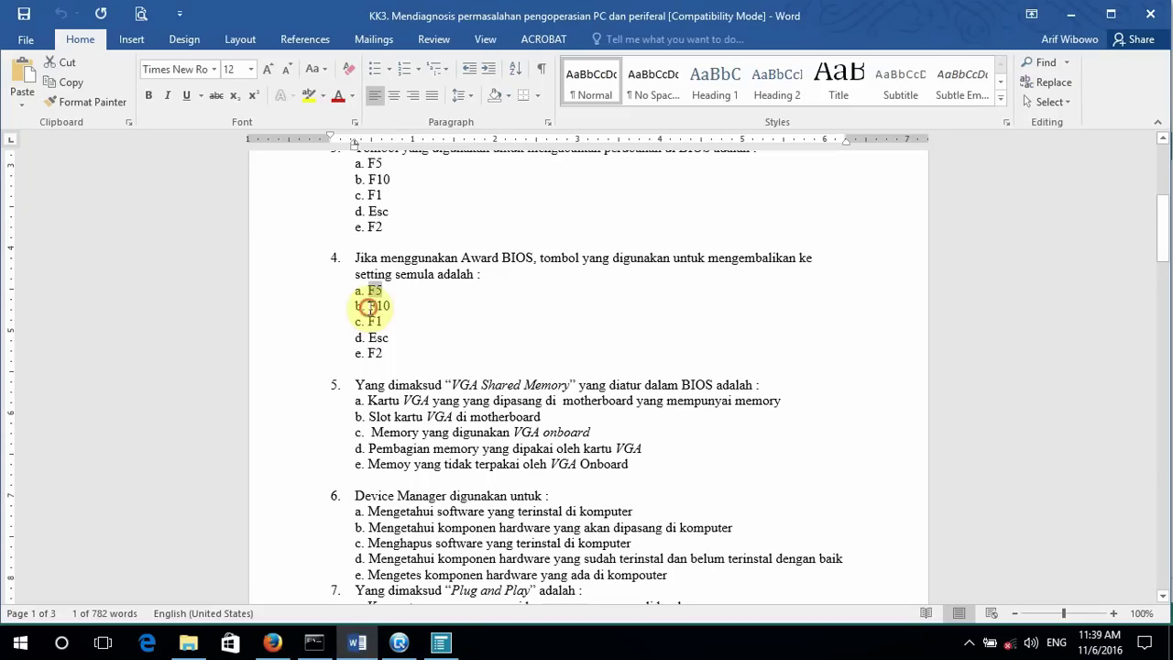
left_click_drag(367, 306, 394, 308)
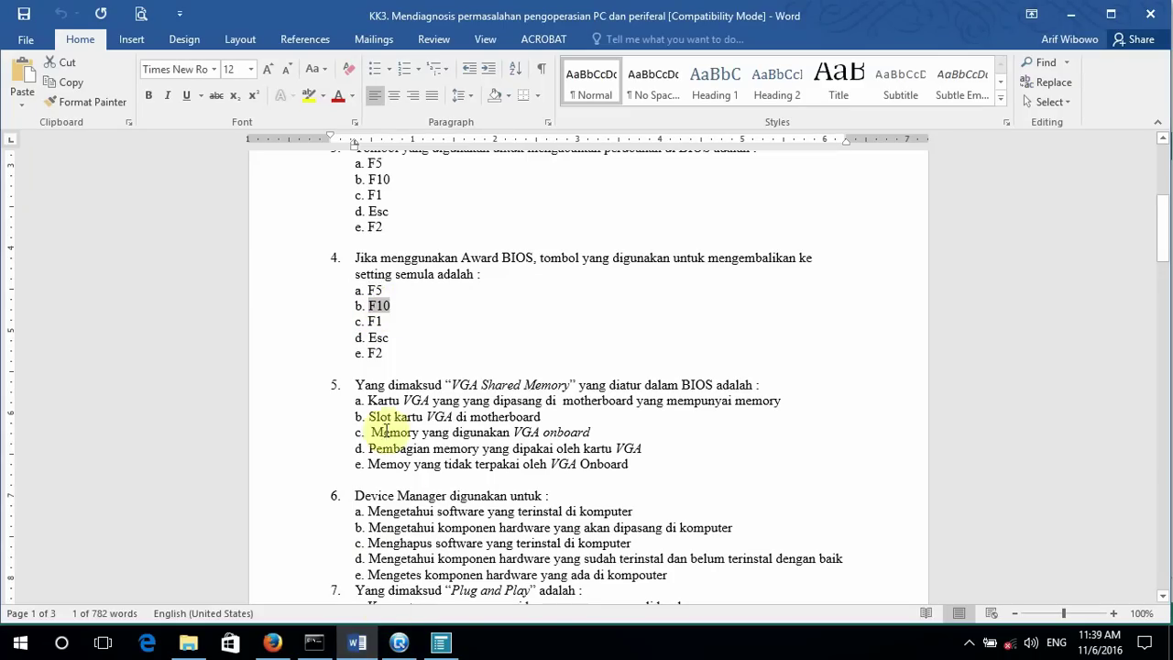
left_click(441, 642)
left_click(285, 361)
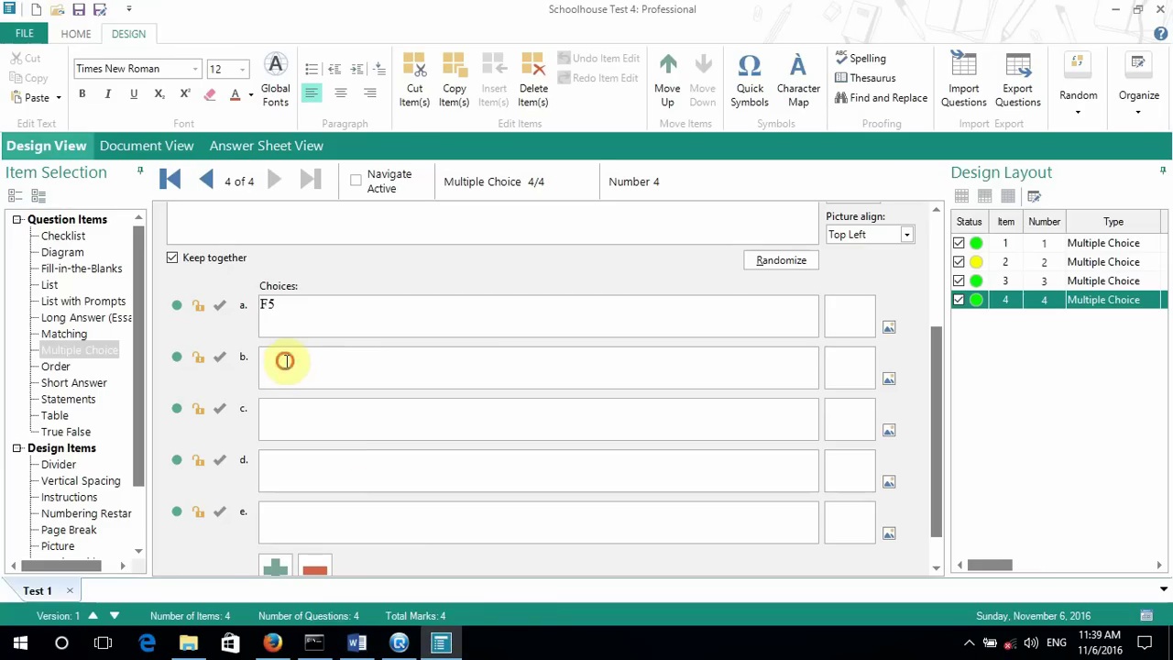
Step: Copy "F1" from question 4 of the Word document into choice c of the fourth question in Schoolhouse Test
left_click(362, 642)
double_click(375, 322)
key("ctrl+c")
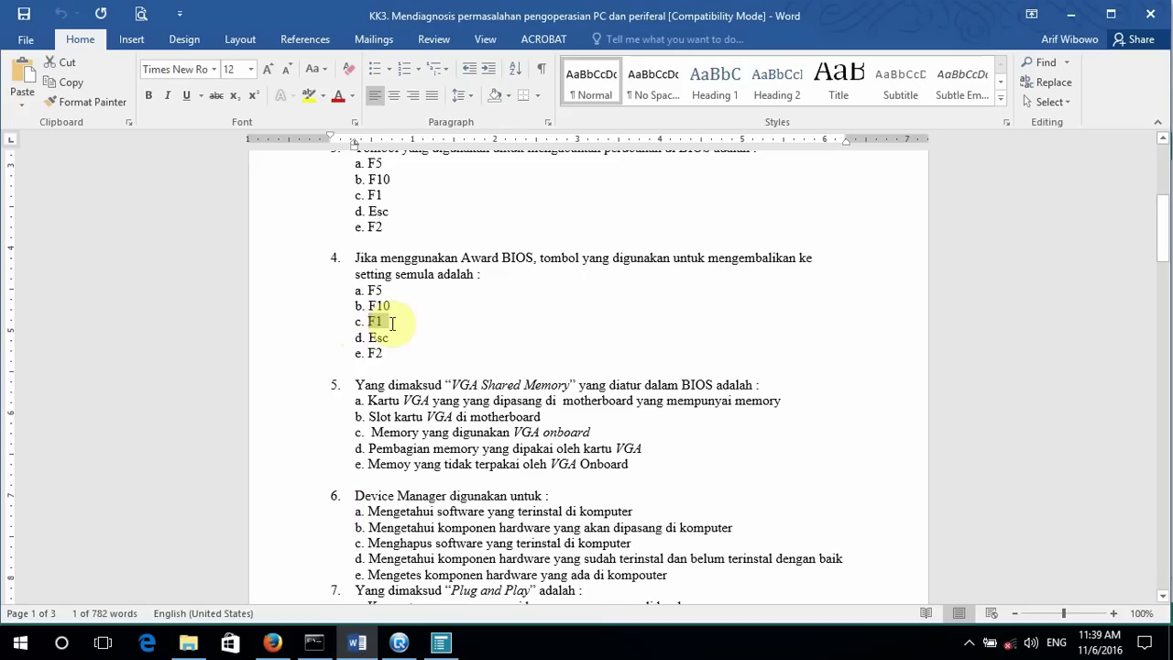
left_click(440, 642)
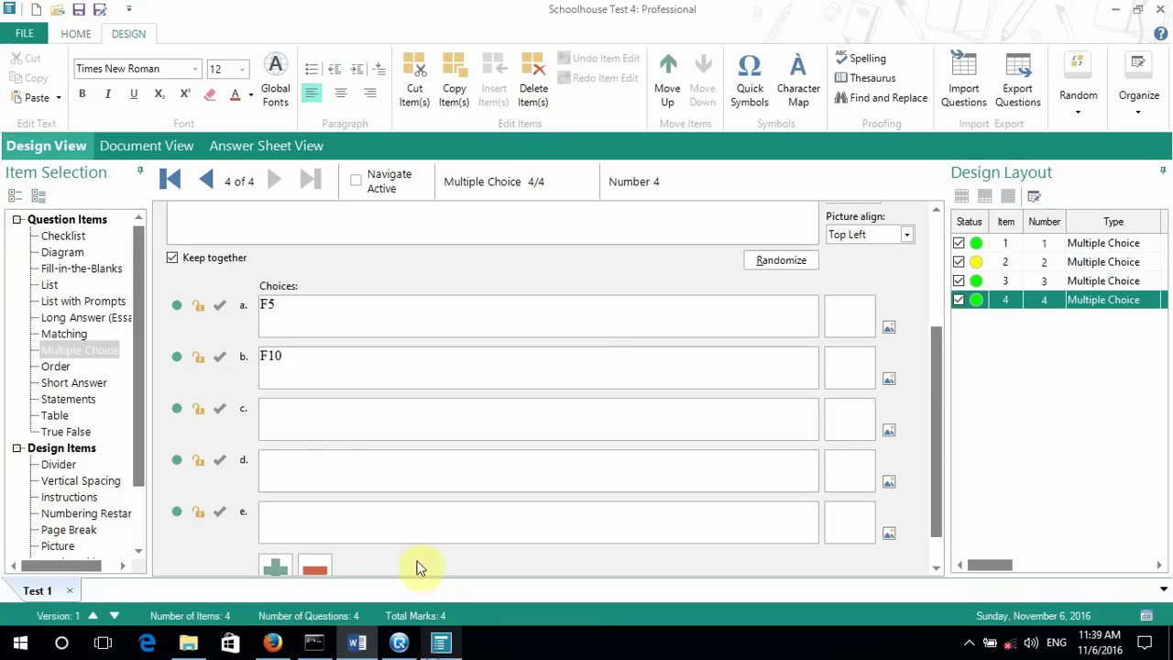
left_click(283, 431)
key("ctrl+v")
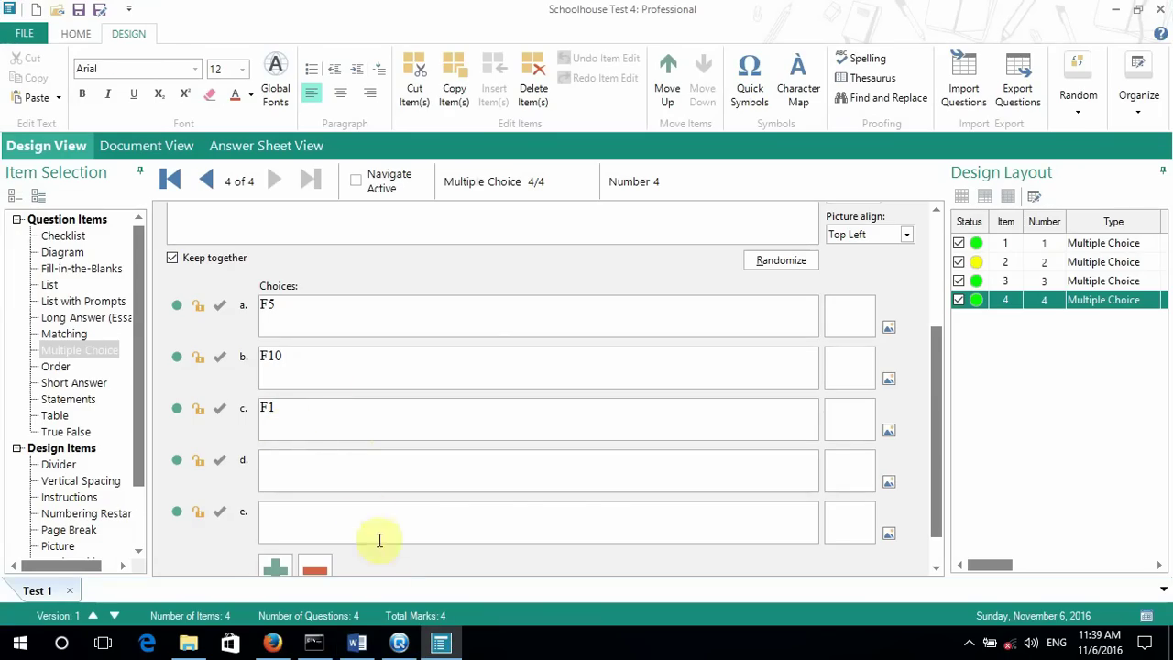
Step: Copy "Esc" from question 4 of the Word document into choice d of the fourth question in Schoolhouse Test
left_click(360, 645)
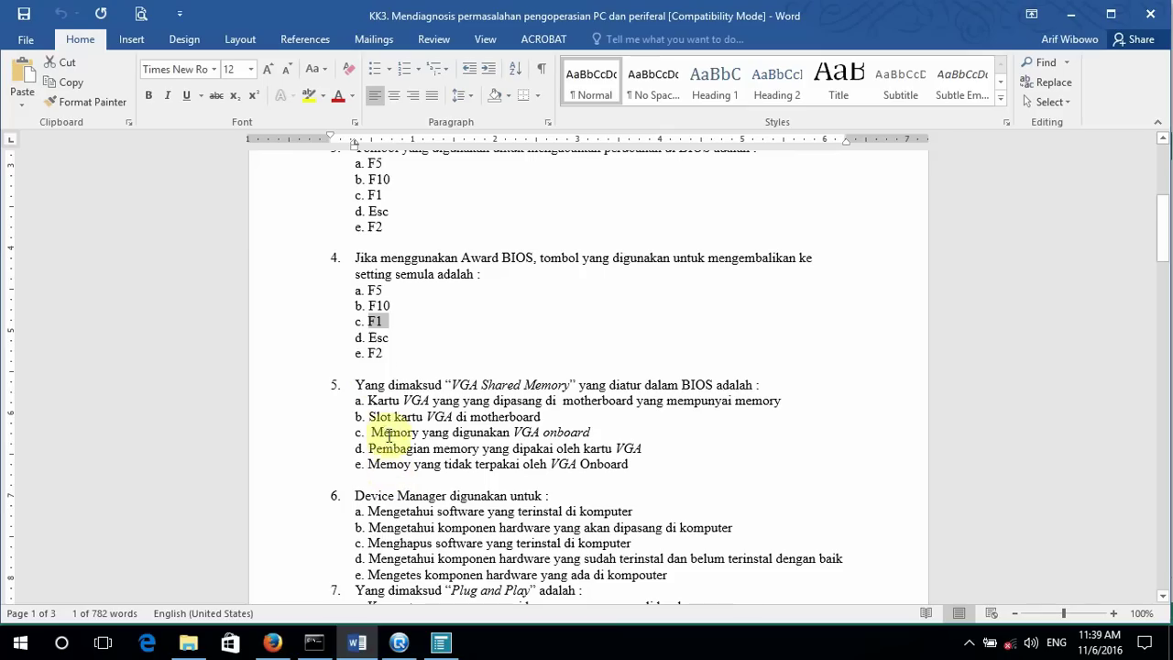
double_click(379, 338)
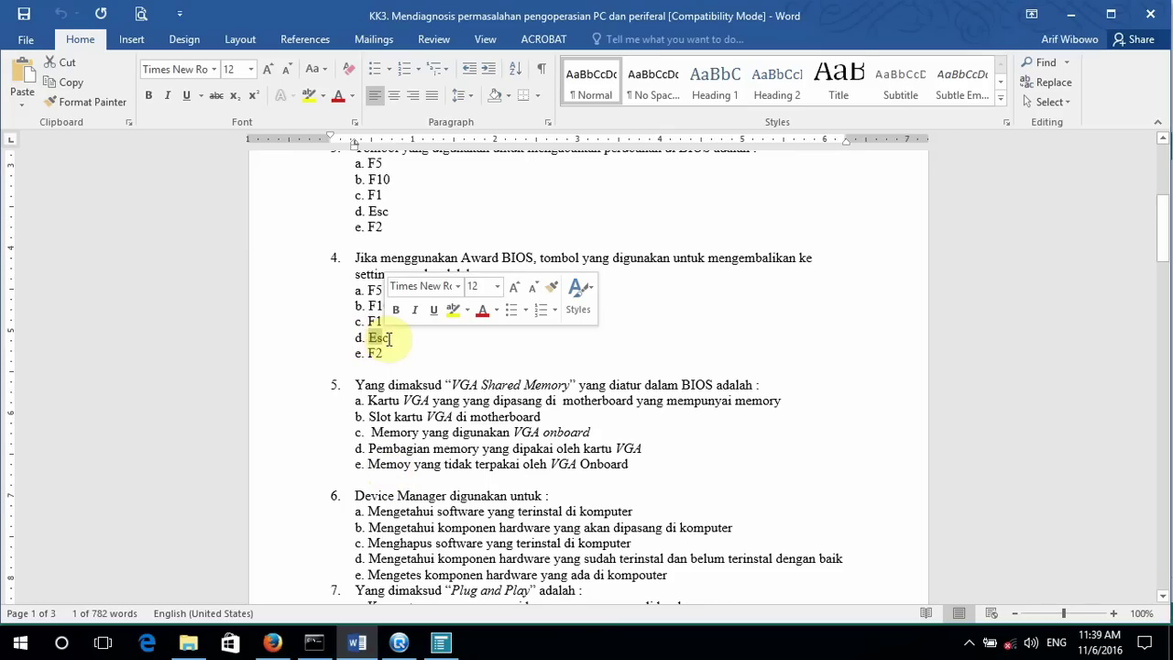
left_click(381, 340)
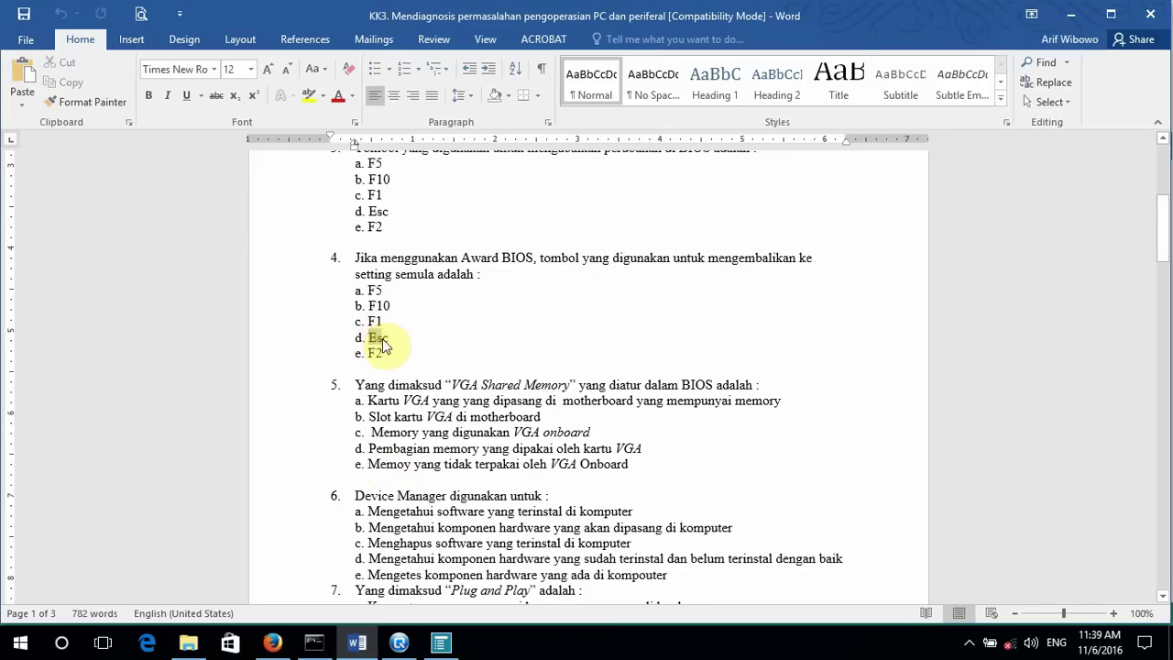
double_click(381, 339)
key("ctrl+c")
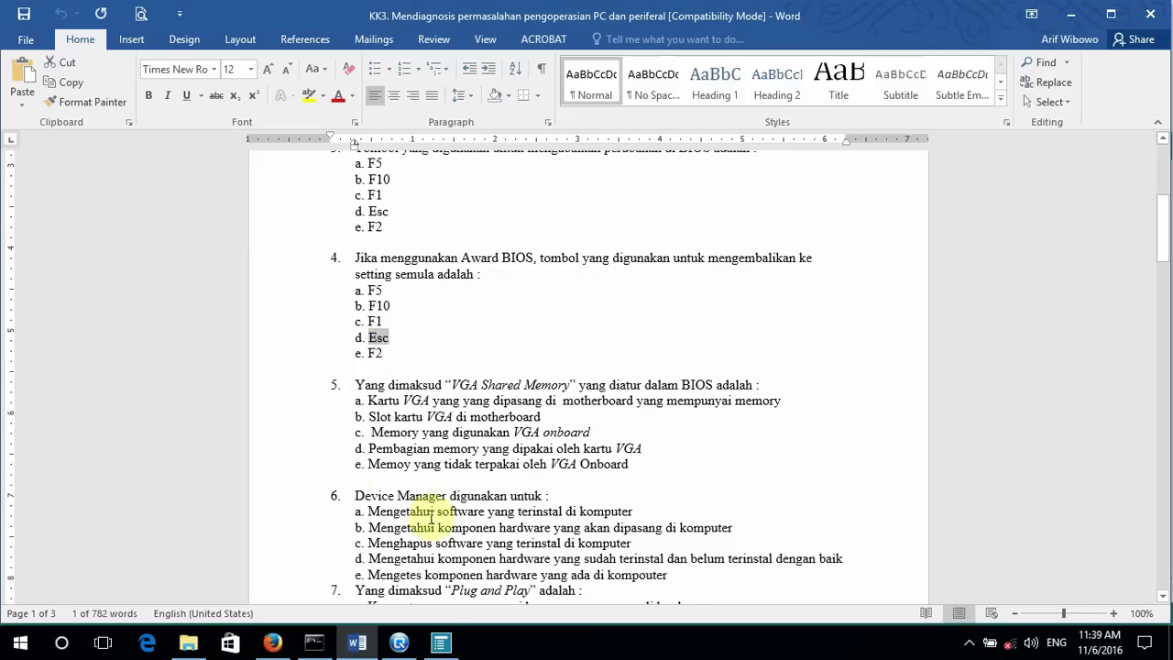
left_click(399, 645)
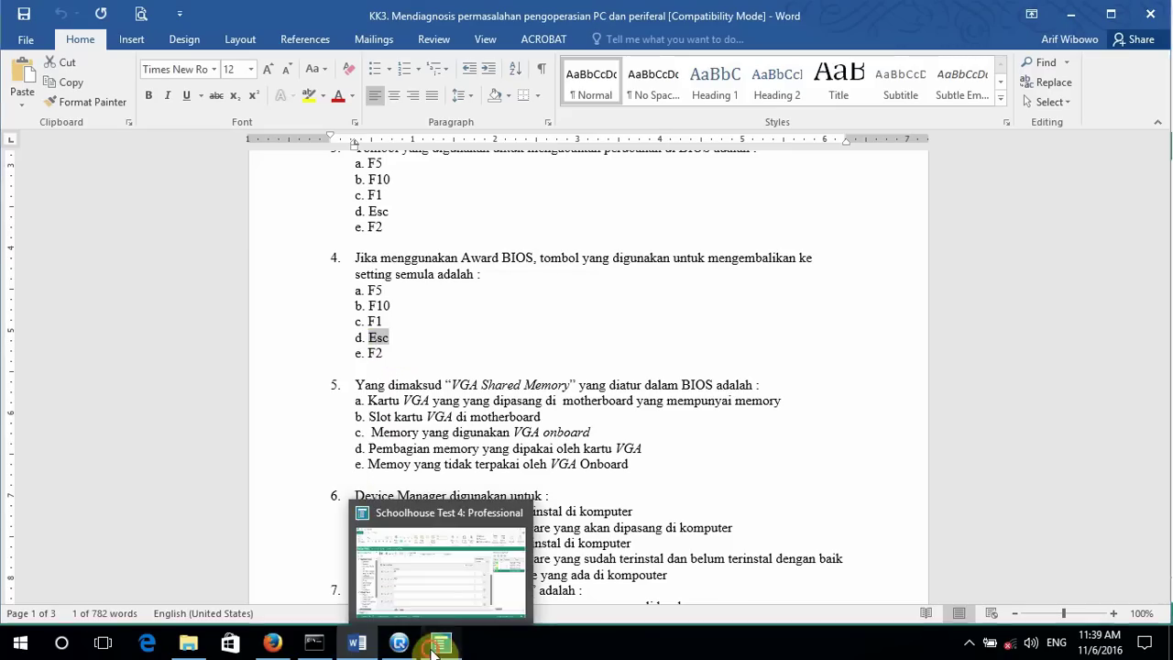
left_click(438, 647)
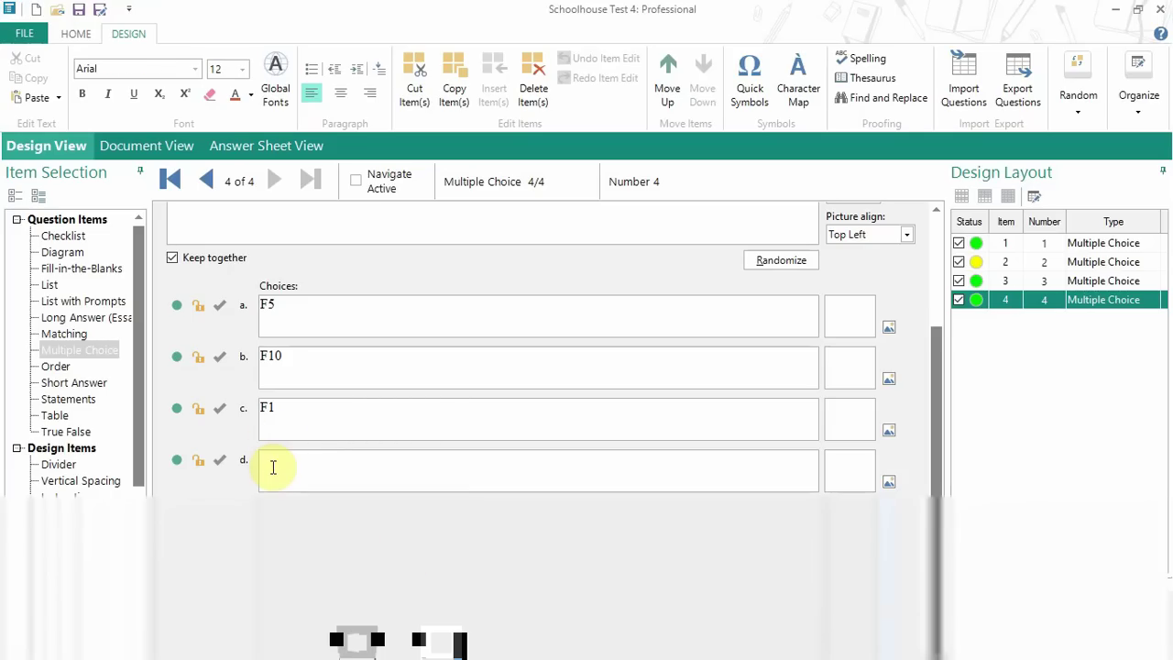
key("ctrl+v")
Step: Copy "F2" from question 4 of the Word document into choice e of the fourth question in Schoolhouse Test
left_click(357, 644)
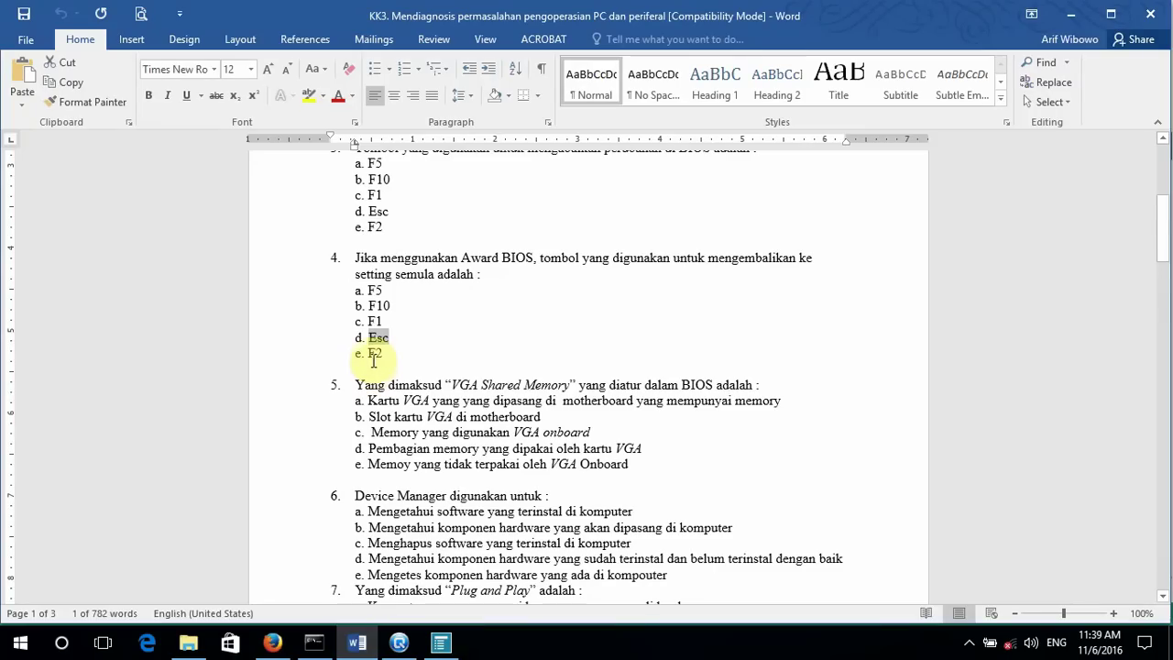
left_click_drag(371, 357, 386, 360)
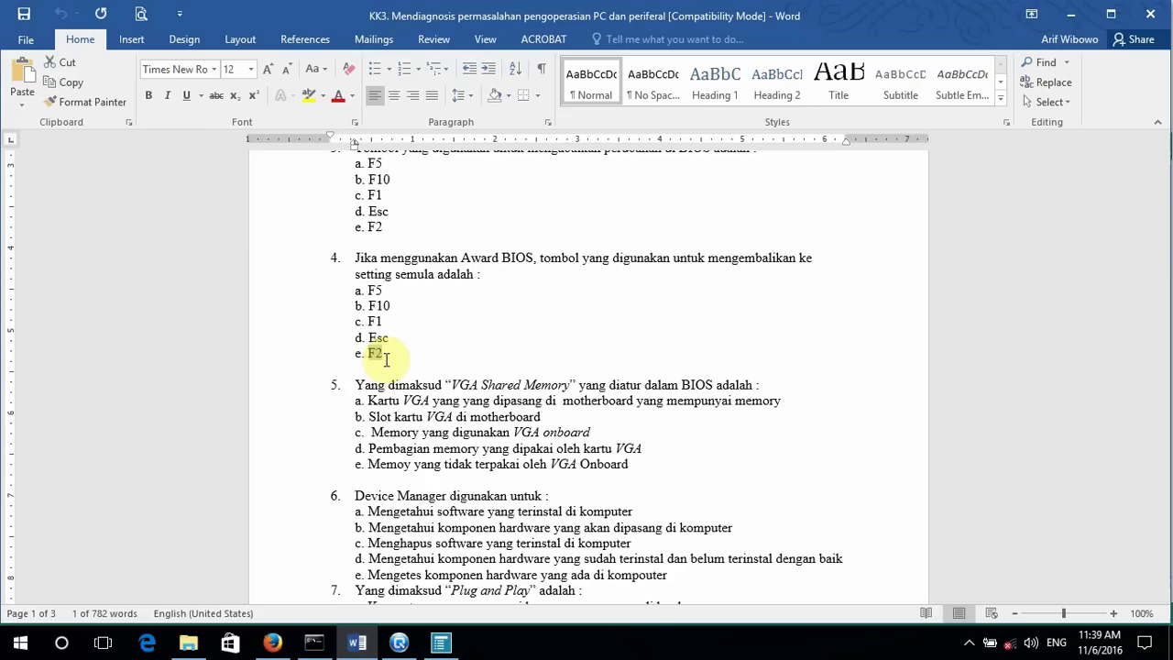
left_click(441, 642)
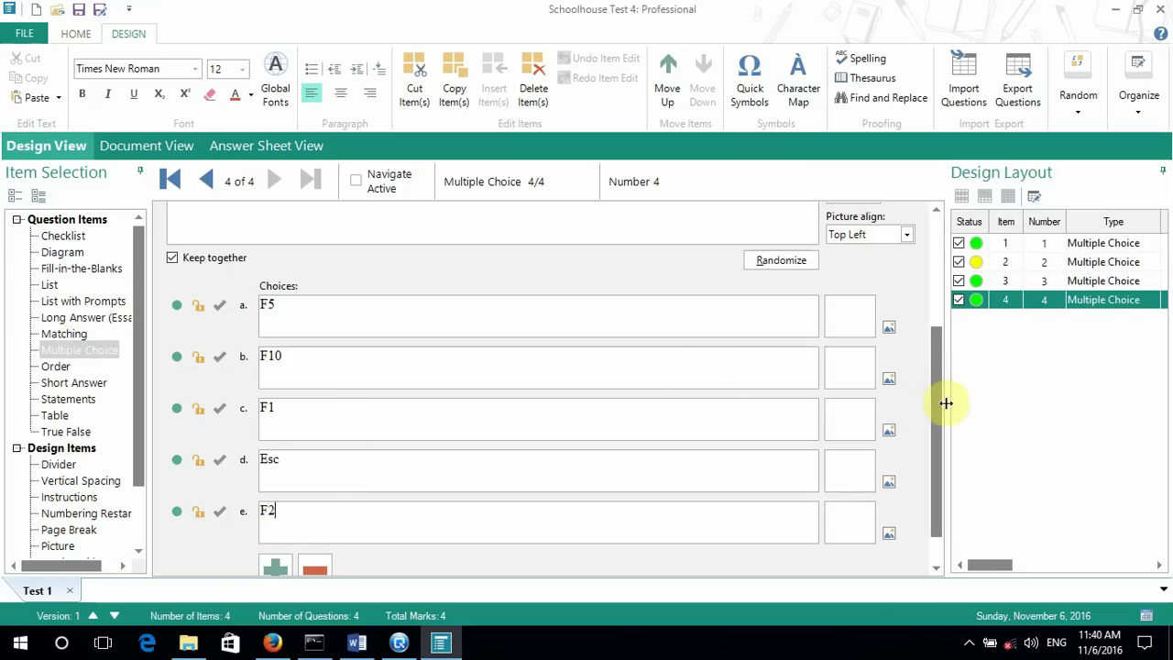
scroll(932, 341, "up", 3)
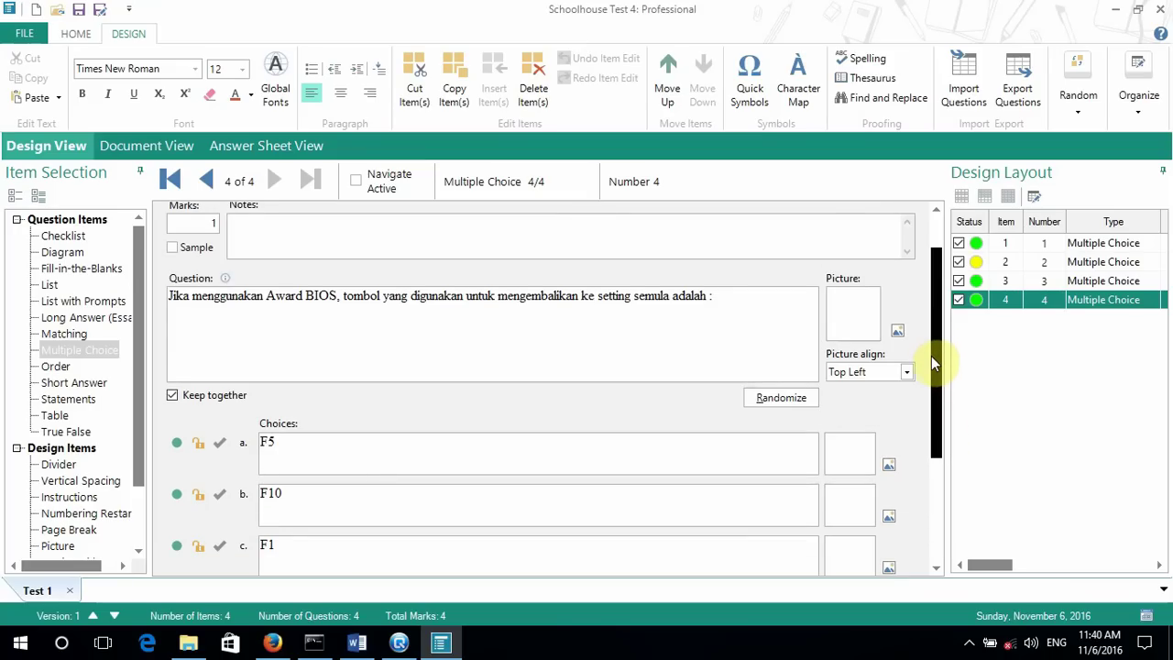
scroll(927, 424, "down", 3)
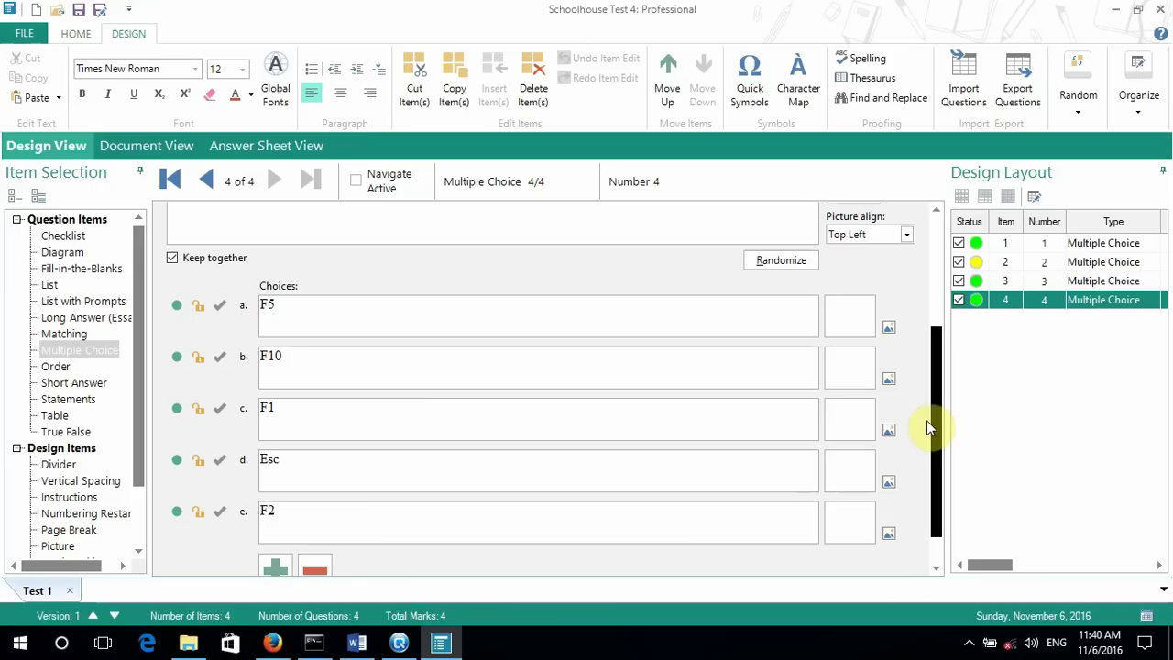
scroll(926, 427, "down", 1)
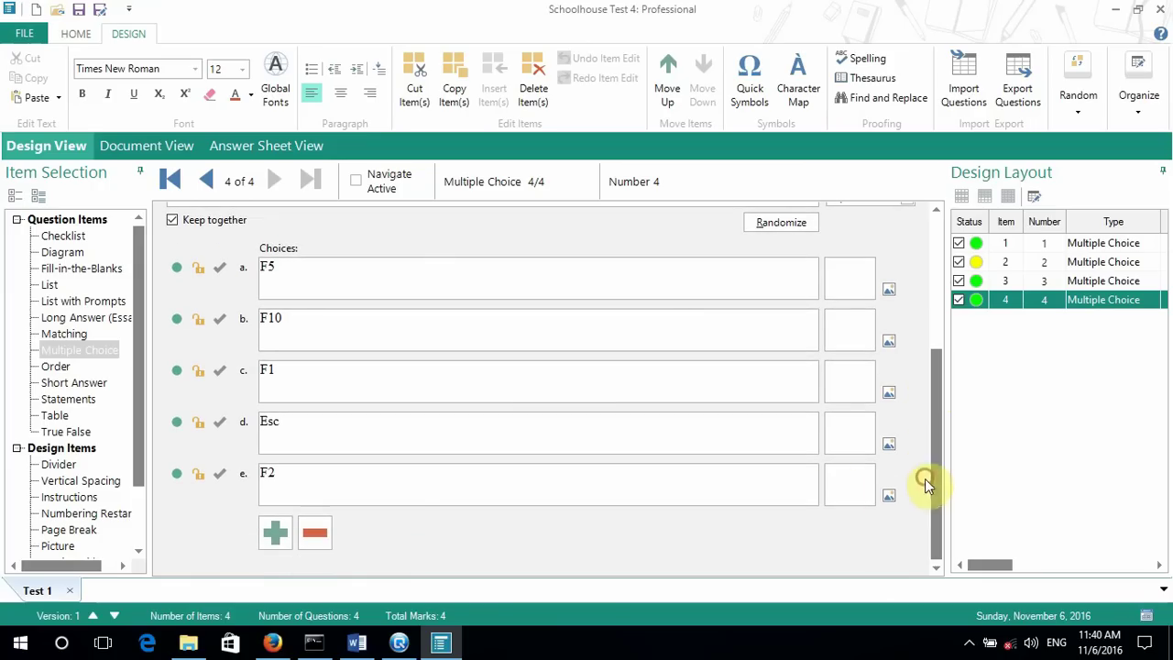
Step: Mark choice d, "Esc", as the correct answer of question 4 and add a fifth multiple choice question
left_click(215, 426)
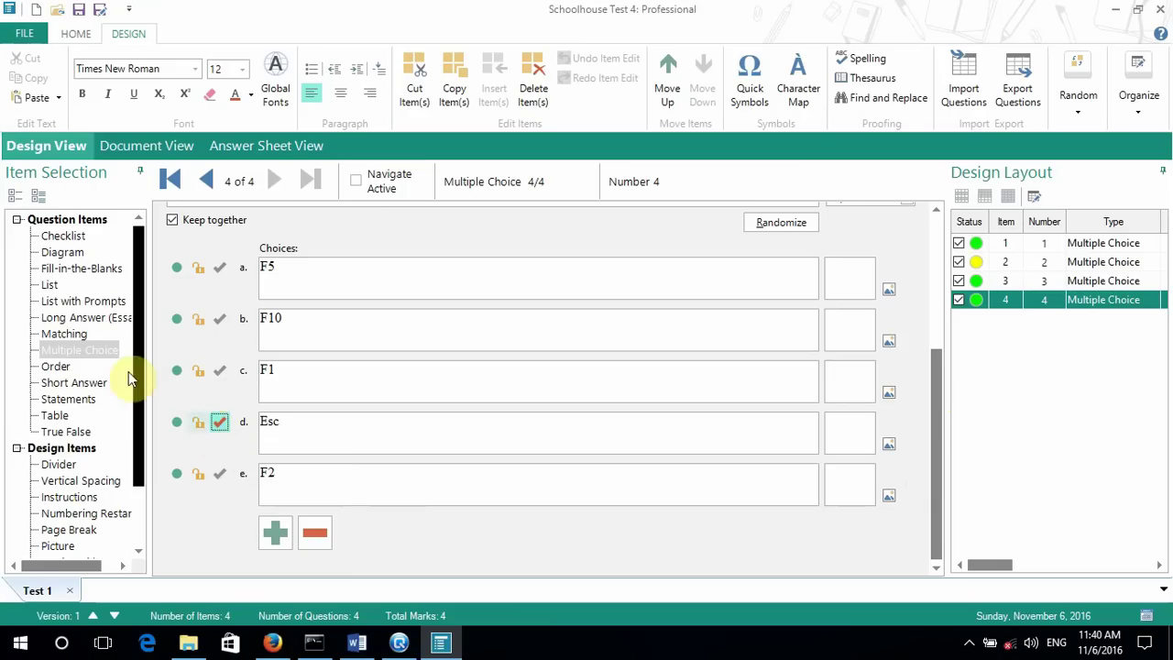
double_click(95, 358)
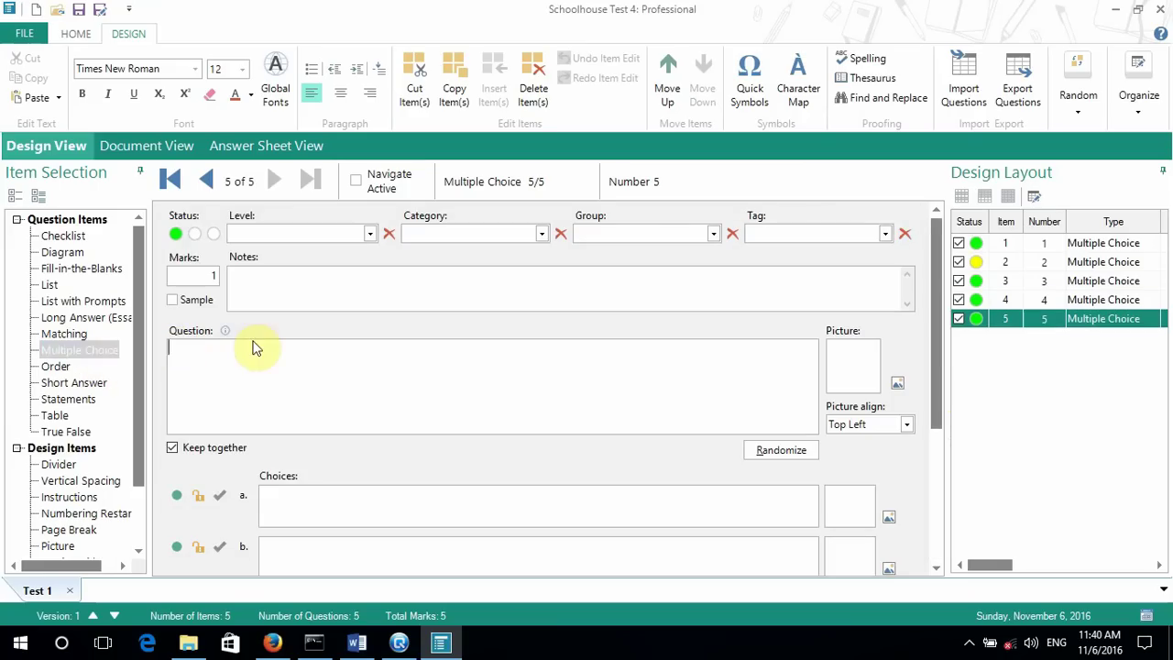
Step: Copy the text of question 5, "Yang dimaksud “VGA Shared Memory” yang diatur dalam BIOS adalah :", from the Word document into the fifth item's question in Schoolhouse Test
left_click(356, 643)
scroll(413, 448, "down", 1)
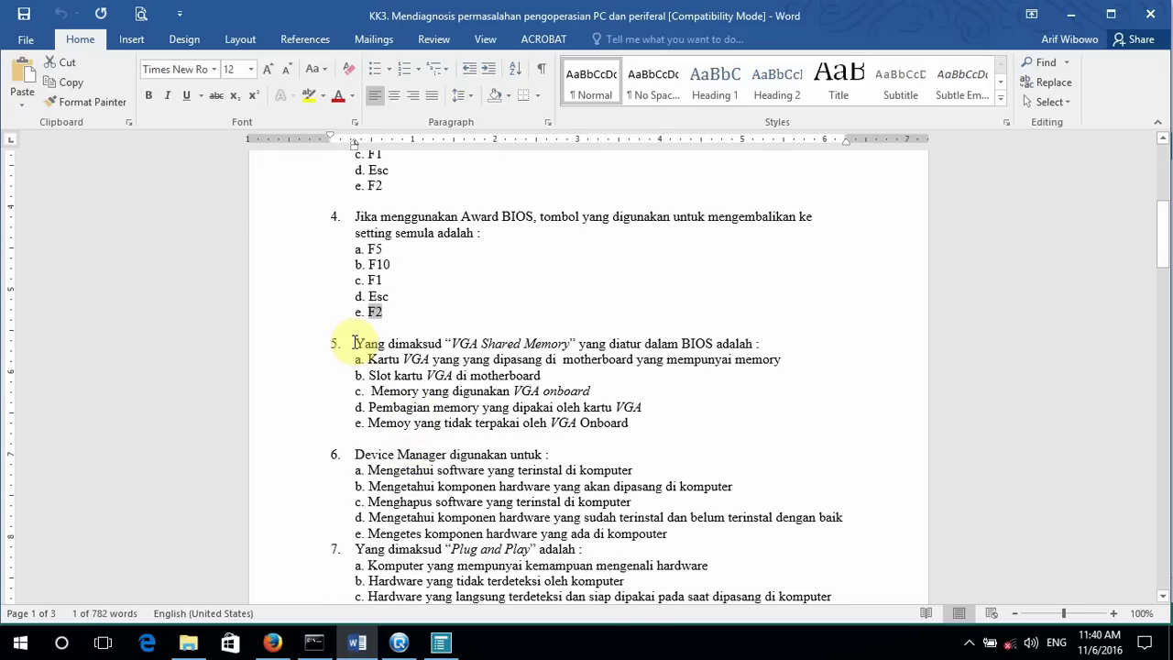
left_click_drag(356, 341, 759, 341)
key("ctrl+c")
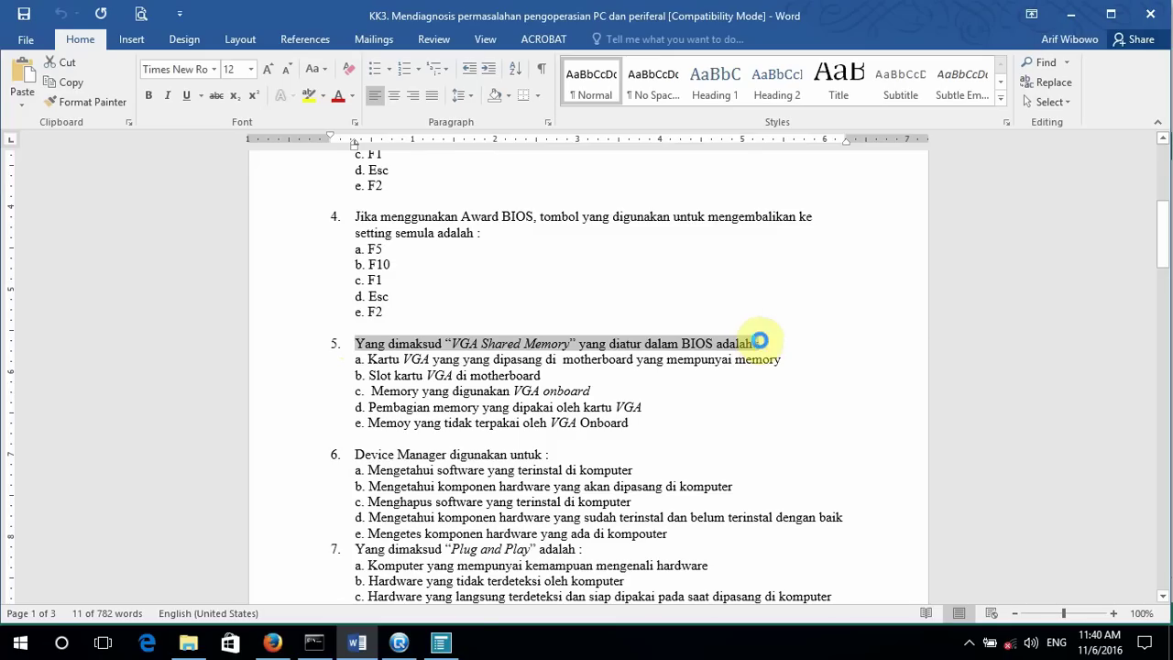
left_click(441, 642)
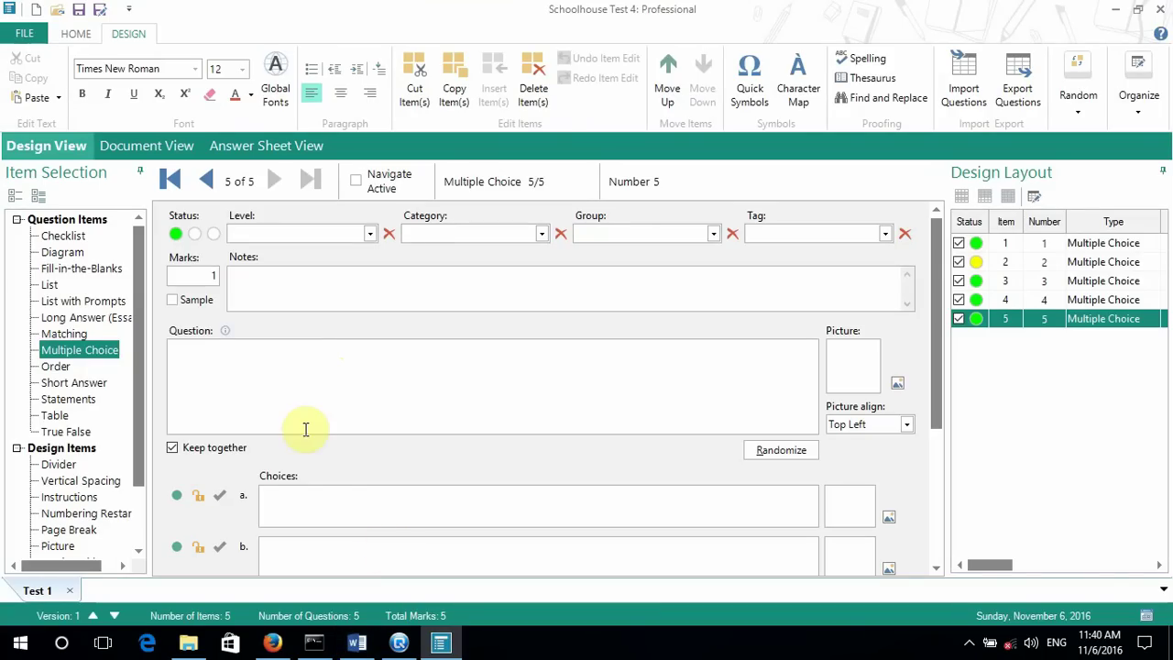
left_click(280, 388)
key("ctrl+v")
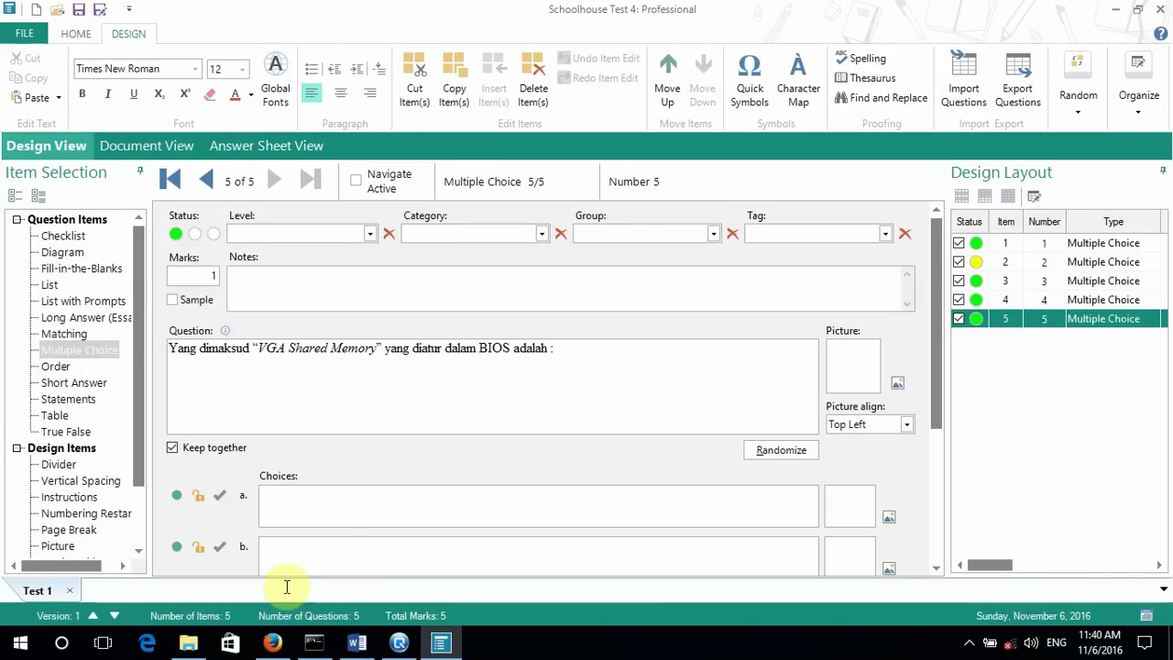
Step: Copy "Kartu VGA yang yang dipasang di motherboard yang mempunyai memory" from the Word document into choice a of the fifth question in Schoolhouse Test
left_click(357, 643)
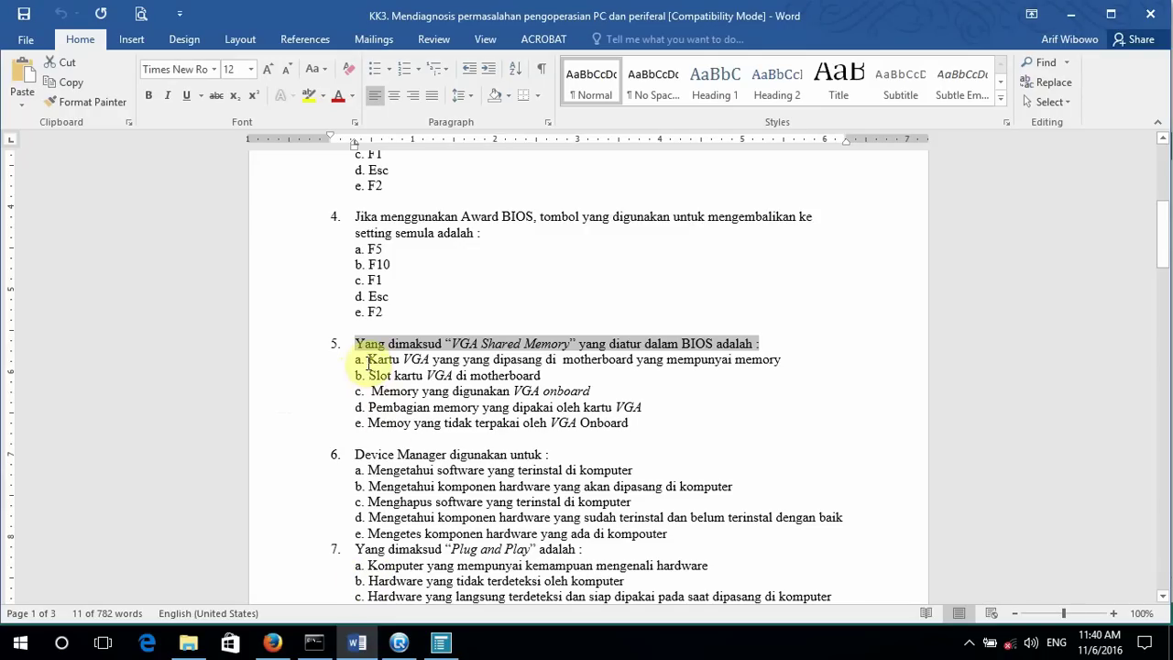
left_click_drag(390, 359, 786, 358)
key("ctrl+c")
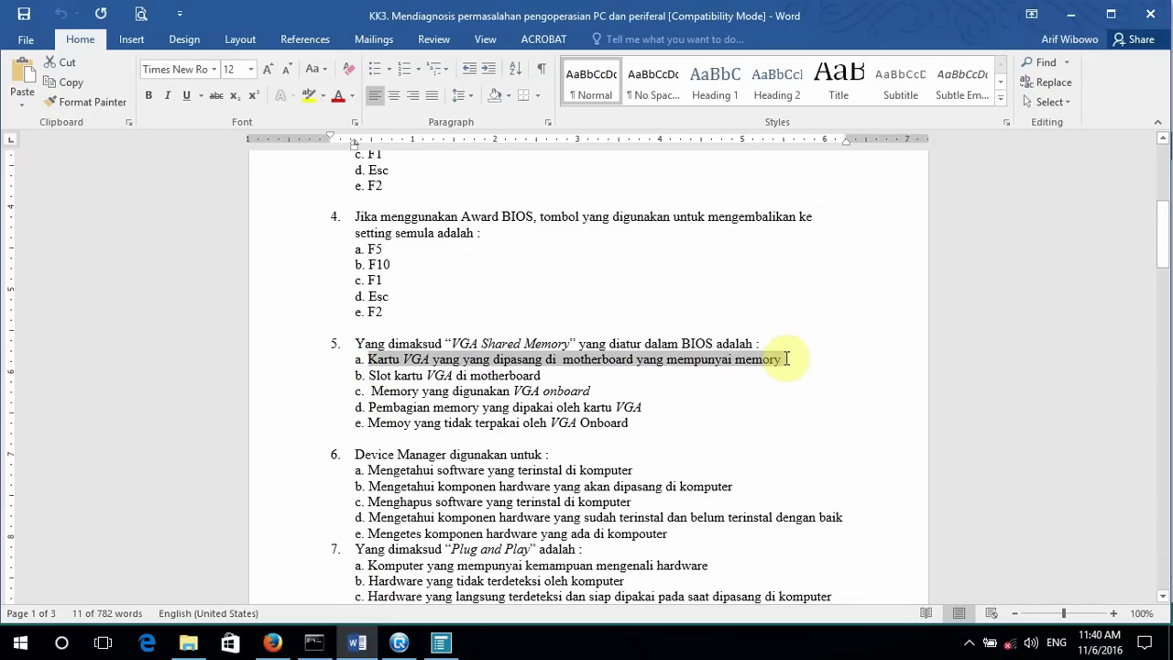
left_click(441, 643)
left_click(304, 495)
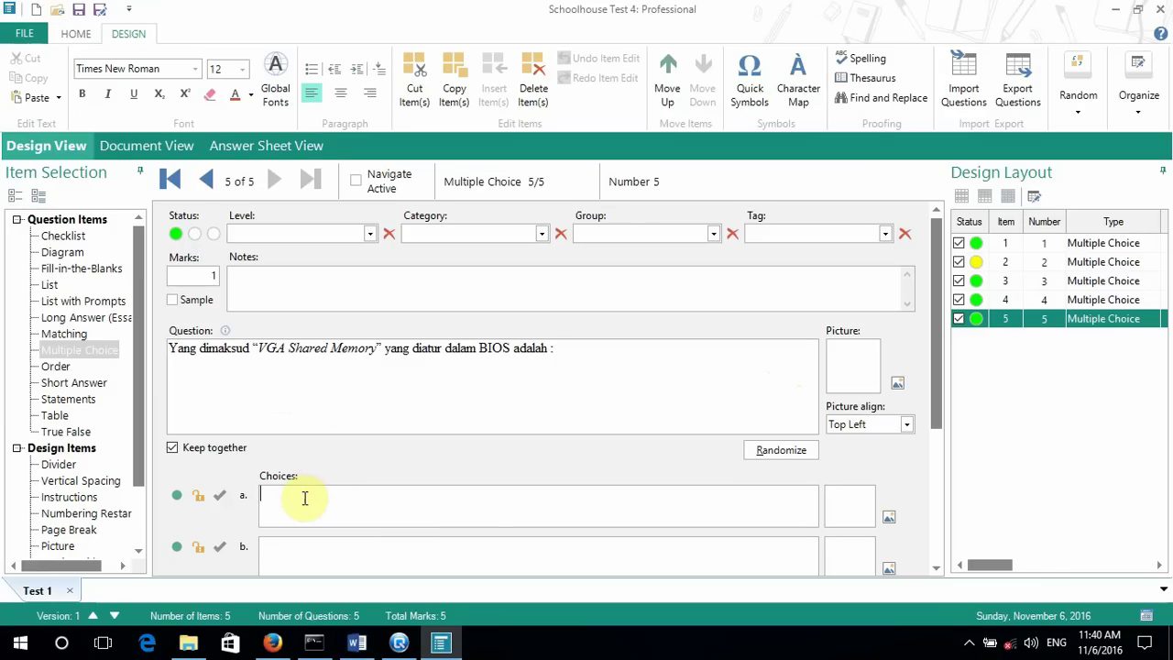
key("ctrl+v")
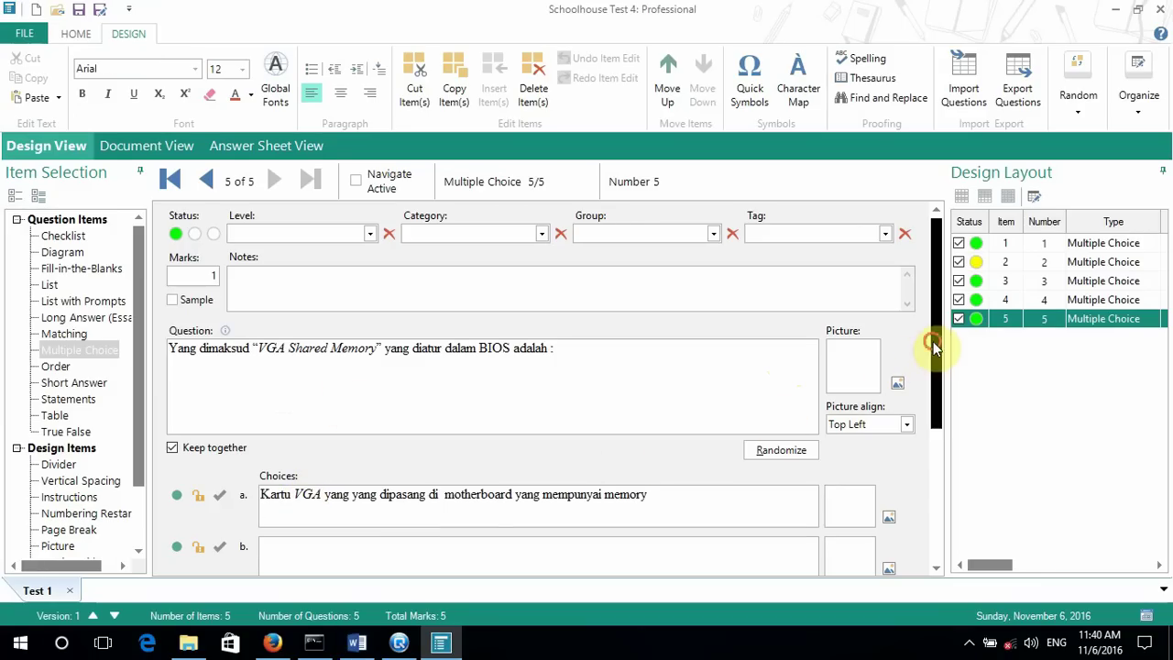
Step: Copy "Slot kartu VGA di motherboard" from the Word document into choice b of the fifth question in Schoolhouse Test
left_click_drag(934, 343, 930, 479)
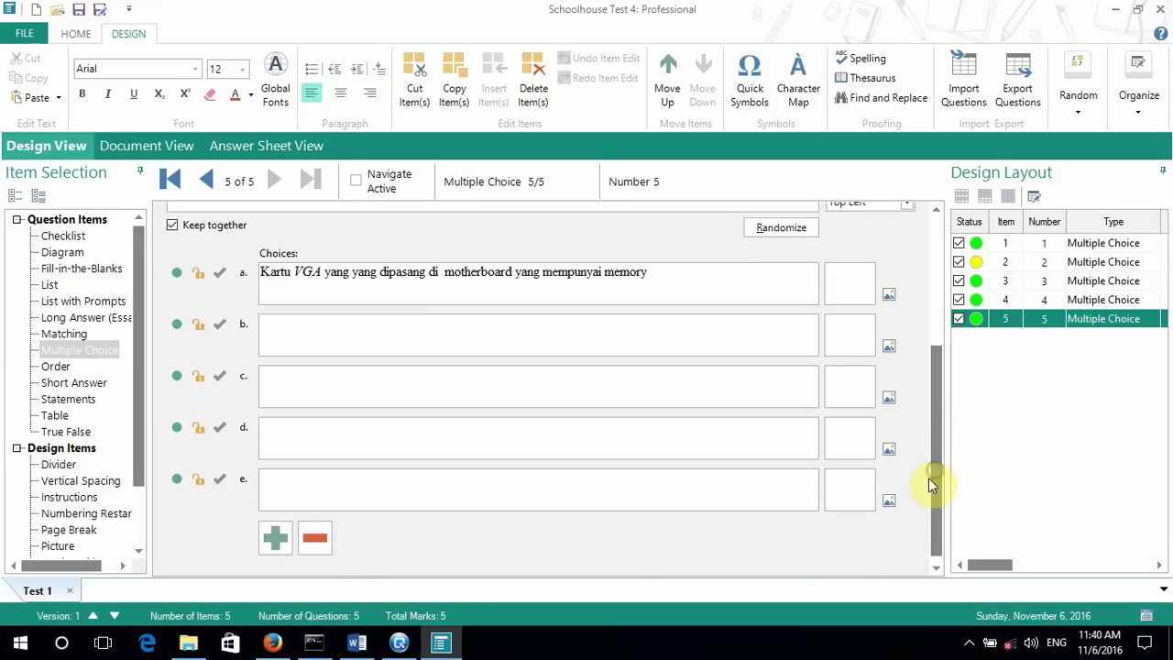
left_click(432, 646)
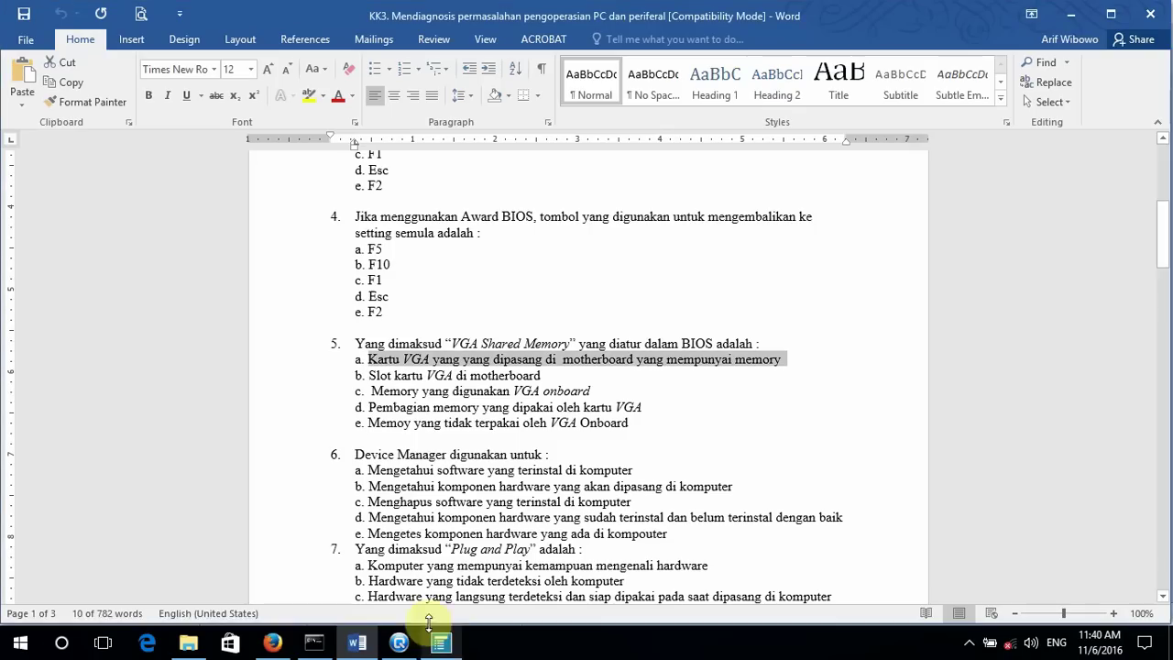
left_click_drag(370, 376, 543, 378)
key("ctrl+c")
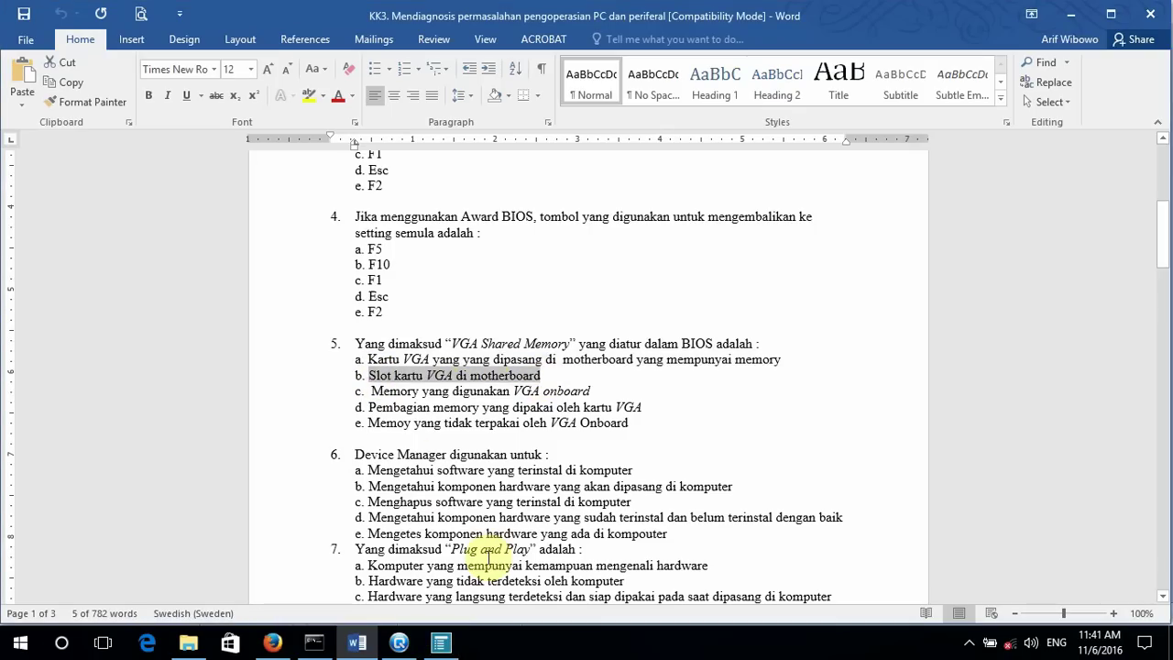
left_click(441, 644)
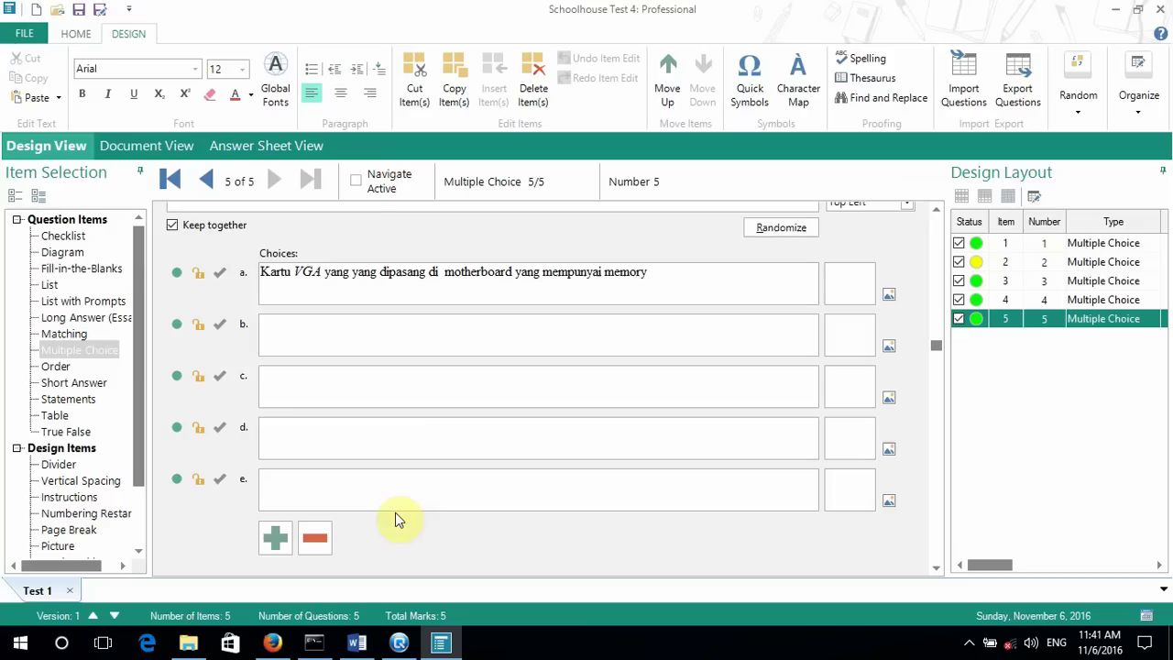
left_click(374, 327)
key("ctrl+v")
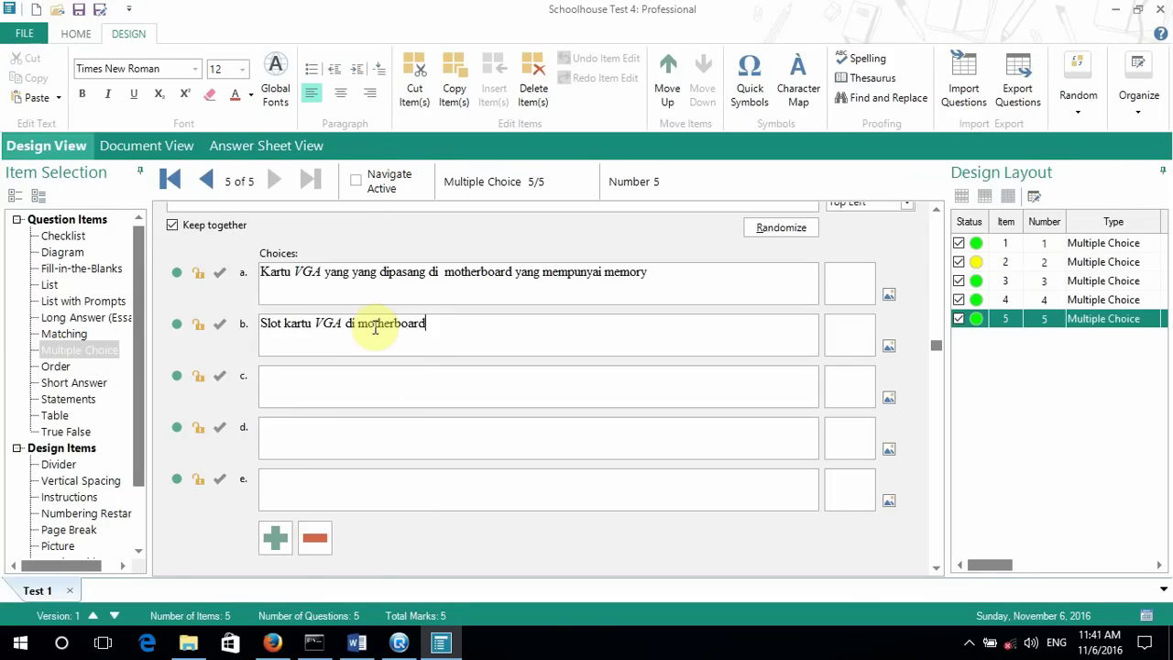
Step: Copy "Memory yang digunakan VGA onboard" from Word into choice c of the fifth question in Schoolhouse Test, removing the stray leading period and spaces
left_click(357, 644)
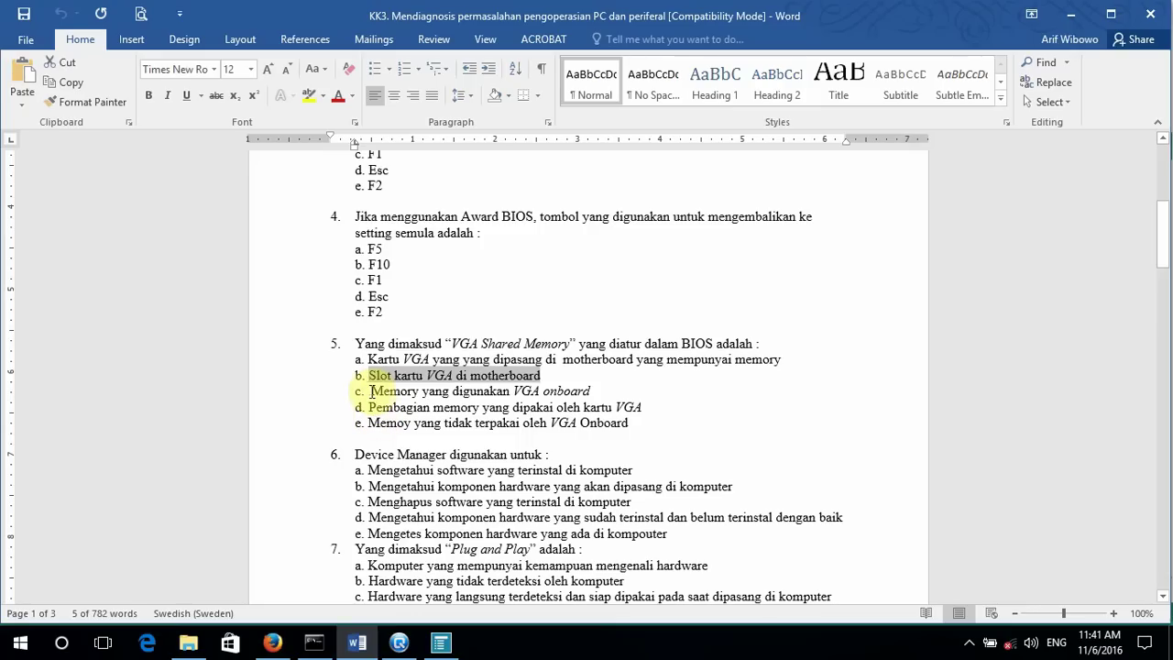
left_click_drag(365, 391, 594, 392)
key("ctrl+c")
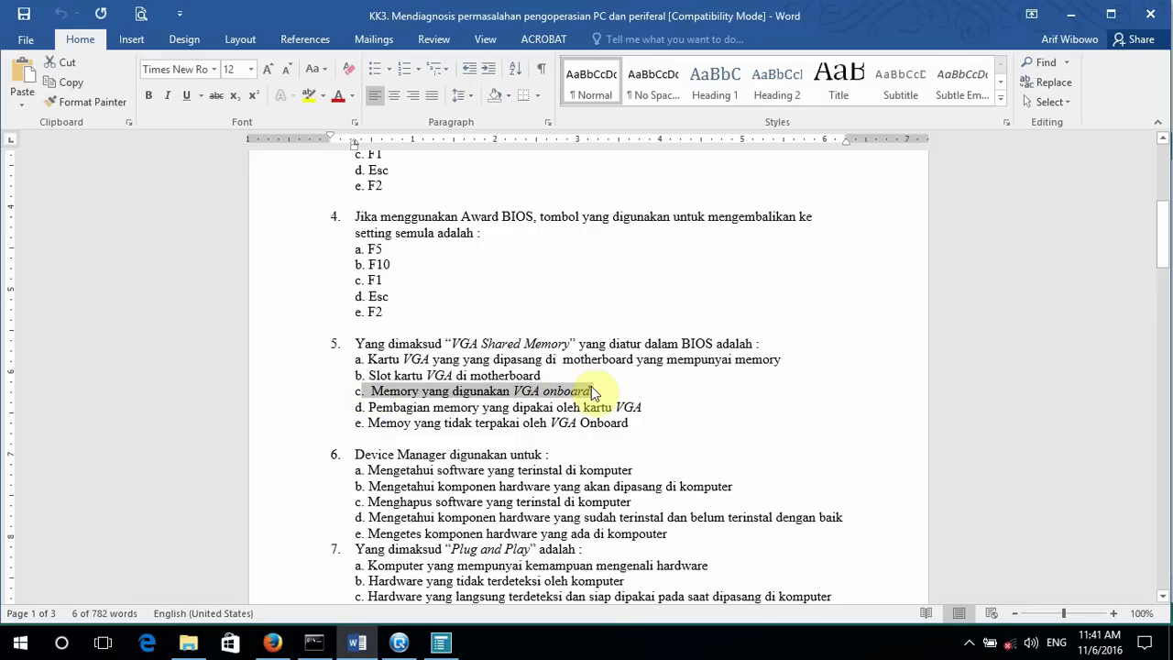
left_click(440, 643)
left_click(323, 386)
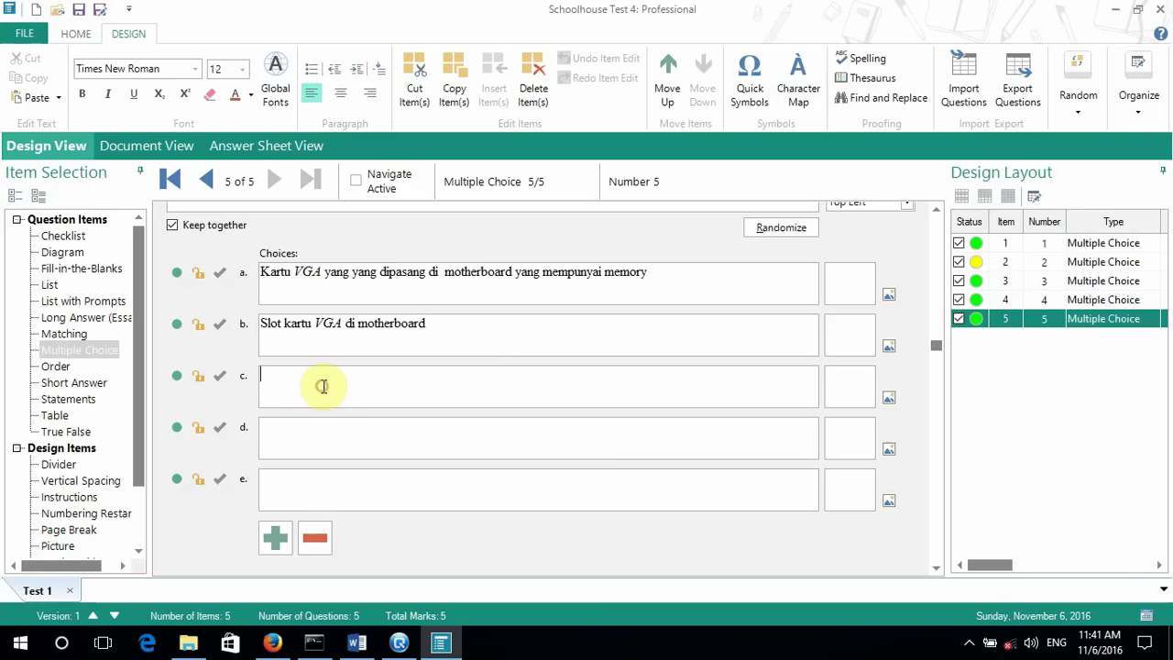
key("ctrl+v")
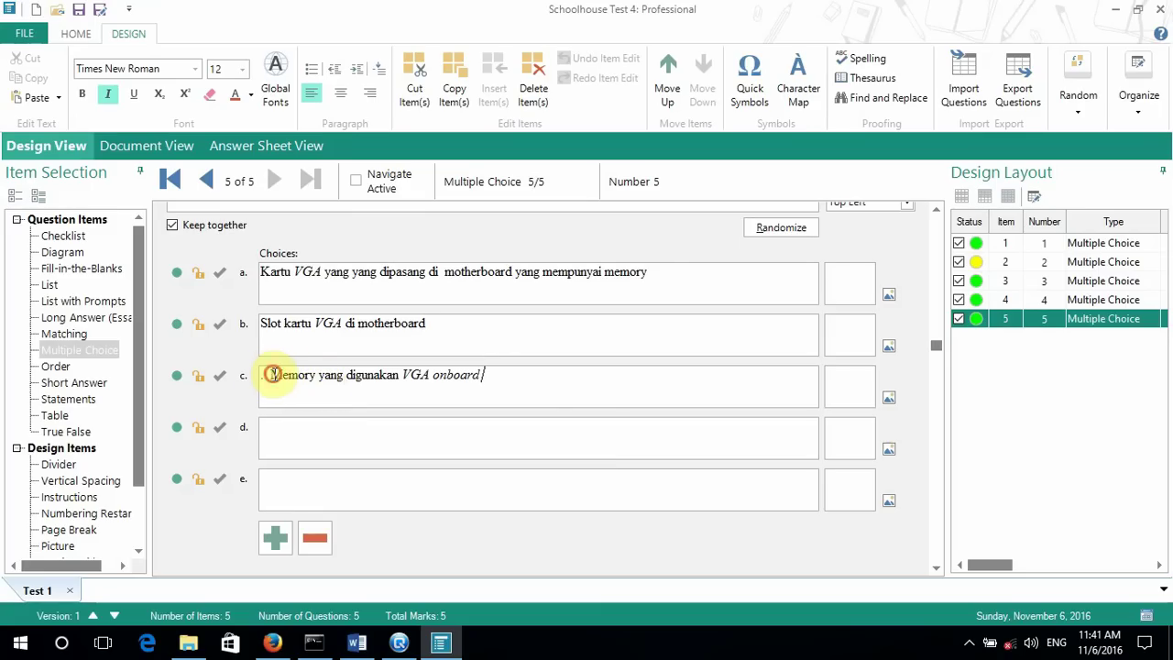
left_click(272, 374)
key("BackSpace")
key("BackSpace")
key("BackSpace")
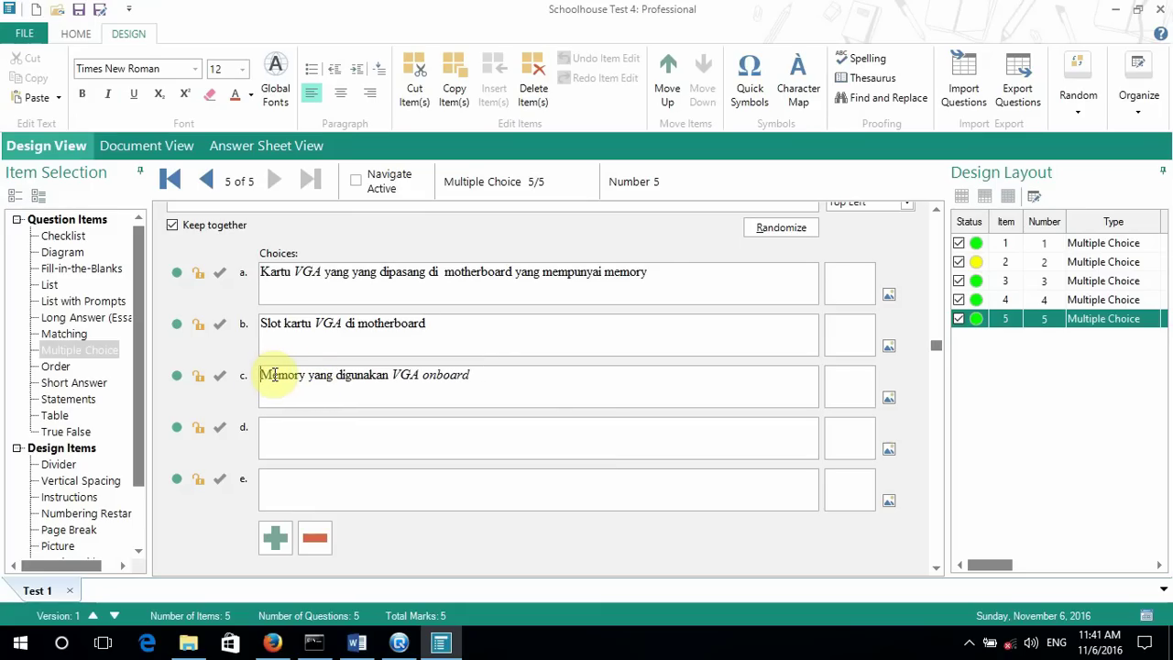
Step: Copy "Pembagian memory yang dipakai oleh kartu VGA" from the Word document into choice d of the fifth question in Schoolhouse Test
left_click(357, 642)
left_click_drag(369, 405, 643, 409)
key("ctrl+c")
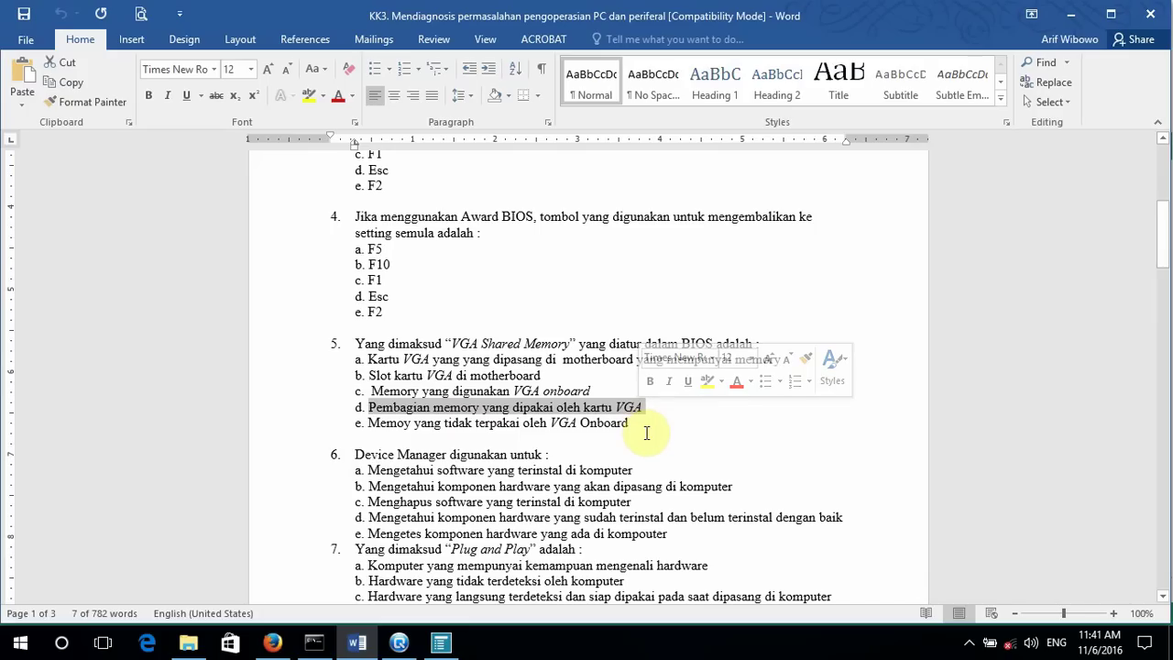
left_click(448, 647)
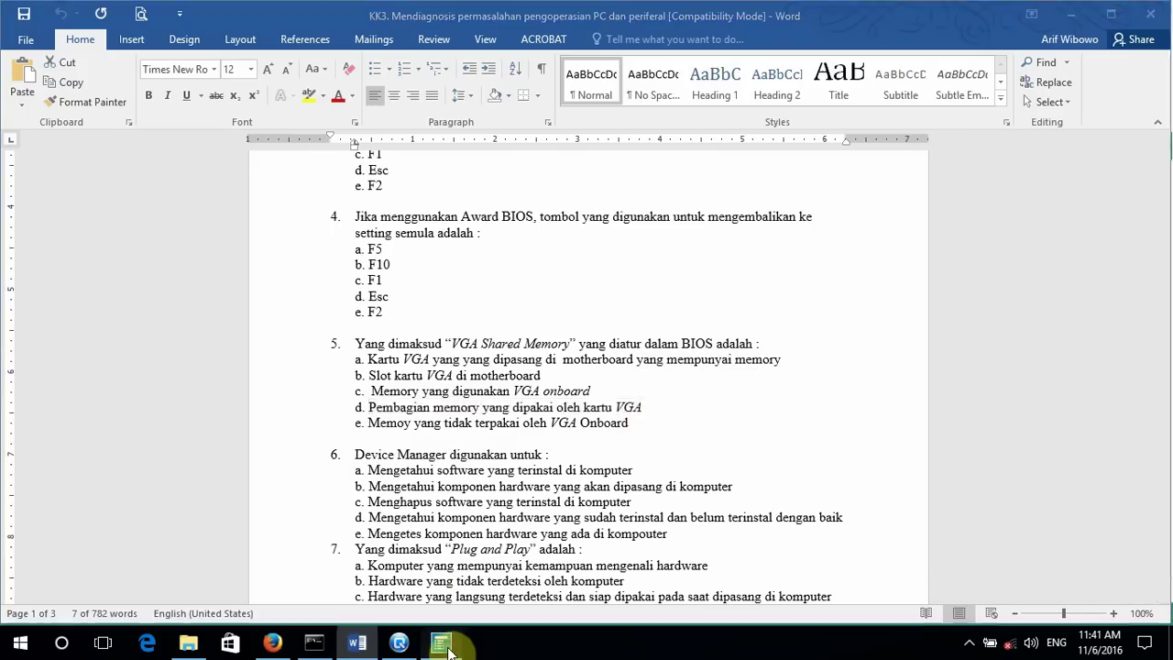
left_click(307, 424)
key("ctrl+v")
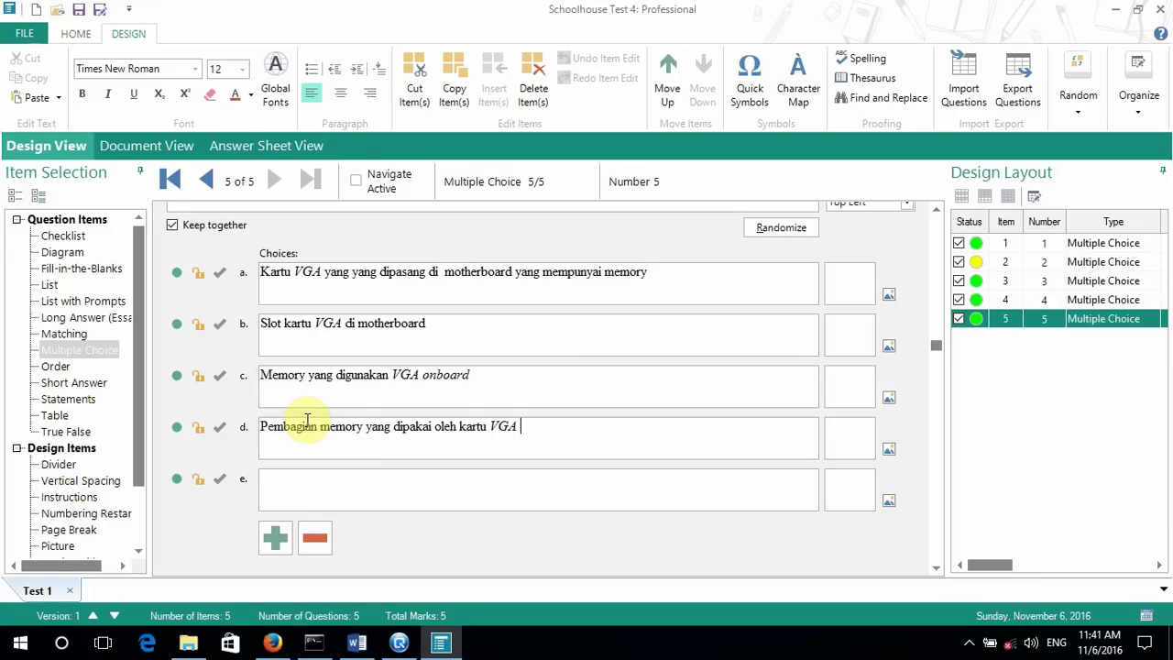
Step: Copy "Memoy yang tidak terpakai oleh VGA Onboard" from the Word document into choice e of the fifth question in Schoolhouse Test
left_click(357, 642)
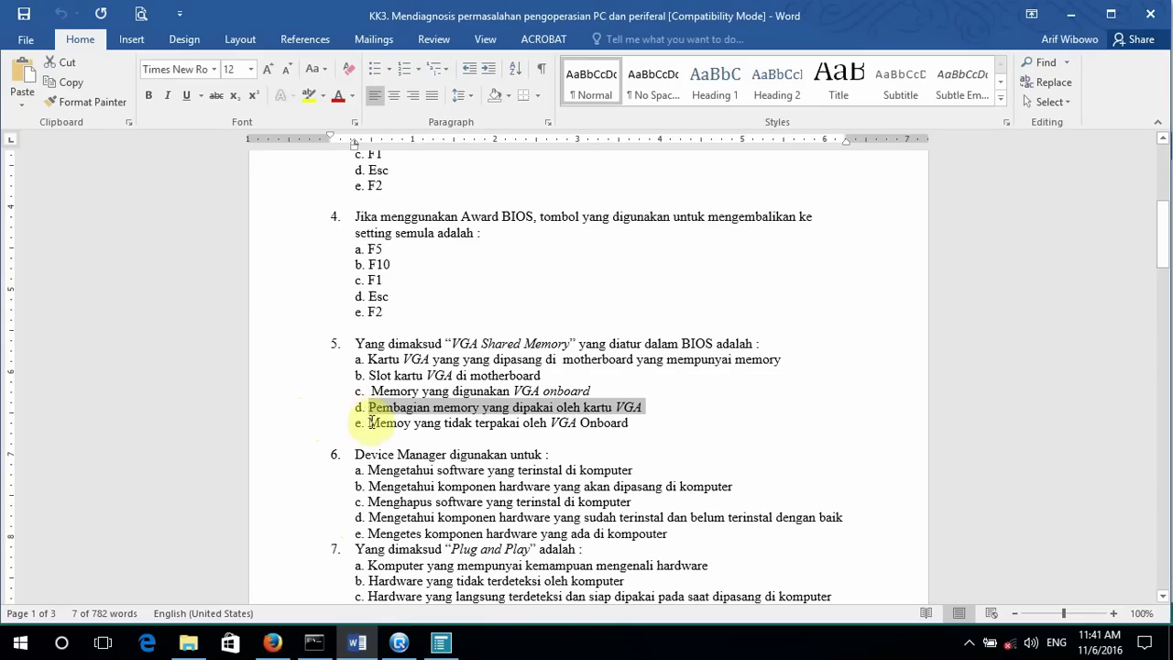
left_click_drag(383, 423, 567, 436)
key("ctrl+c")
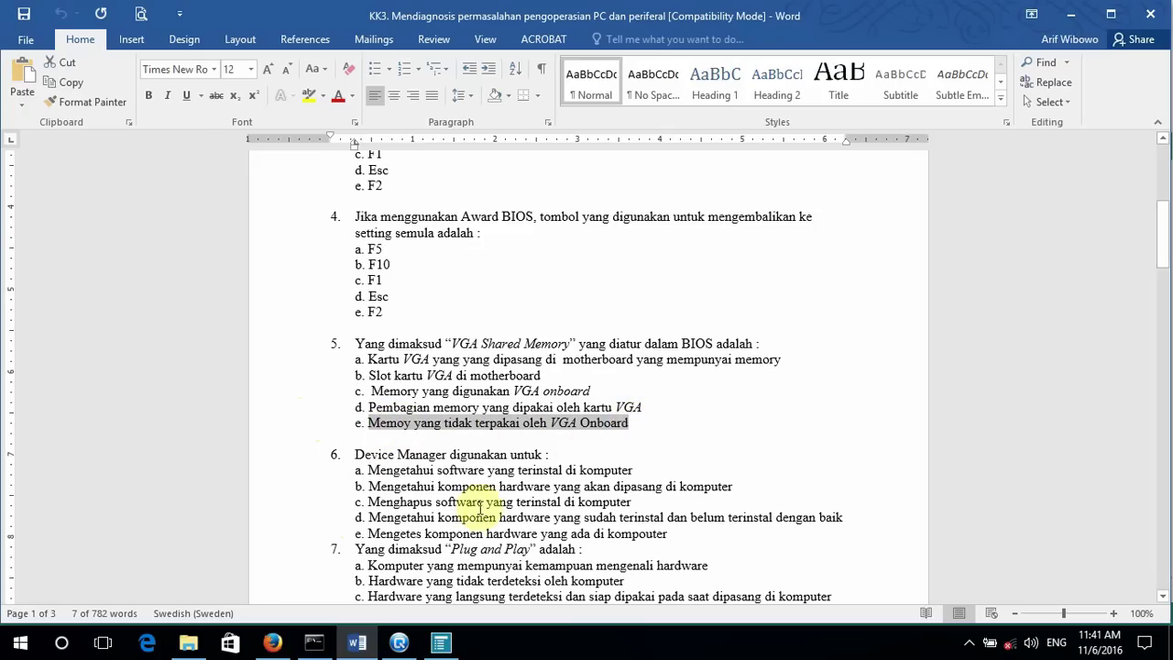
left_click(440, 641)
left_click(315, 488)
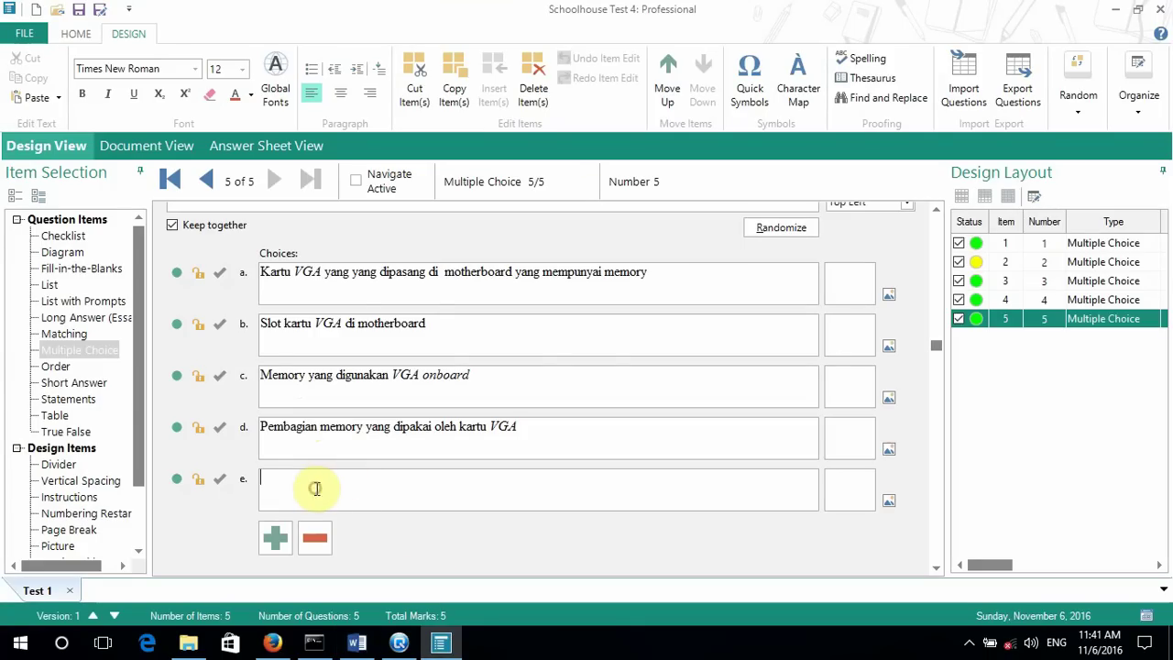
key("ctrl+v")
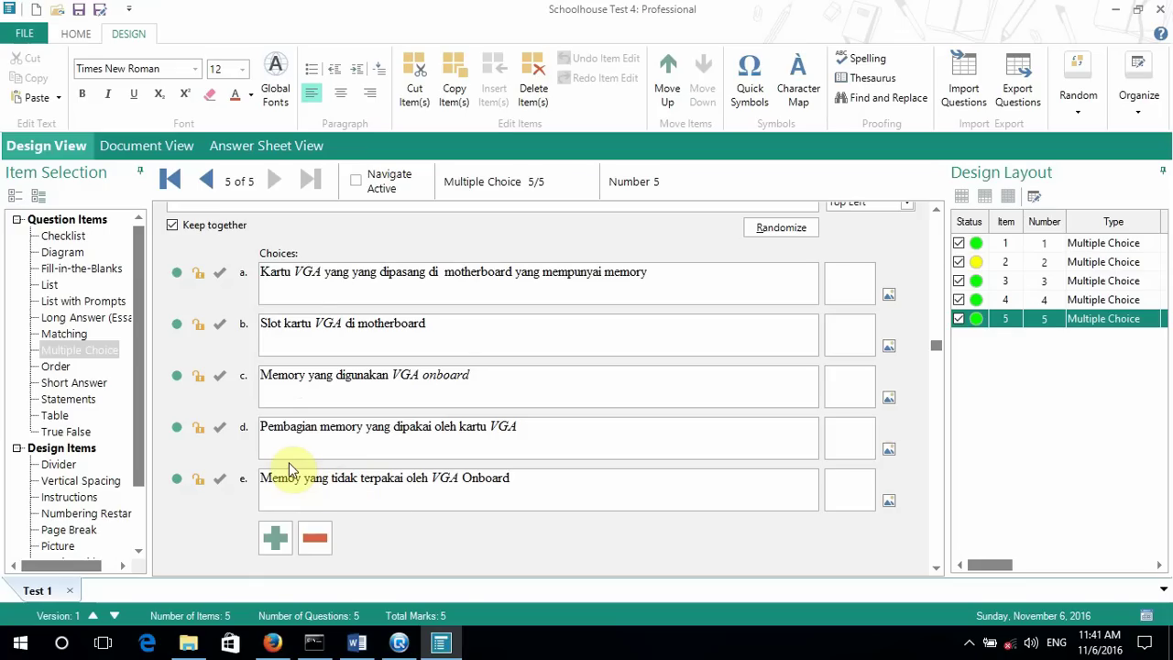
Step: Mark choice d, "Pembagian memory yang dipakai oleh kartu VGA", as the correct answer of the fifth question
mouse_move(940, 350)
left_mouse_down()
mouse_move(947, 263)
mouse_move(942, 364)
left_mouse_up()
left_click(939, 364)
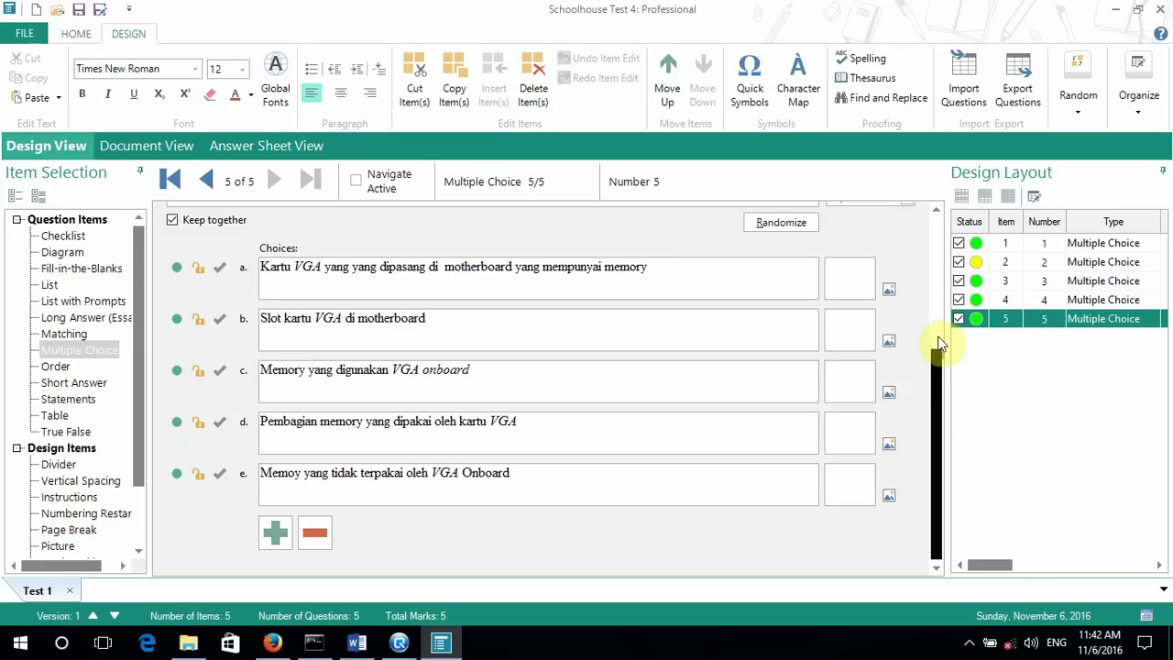
left_click(940, 286)
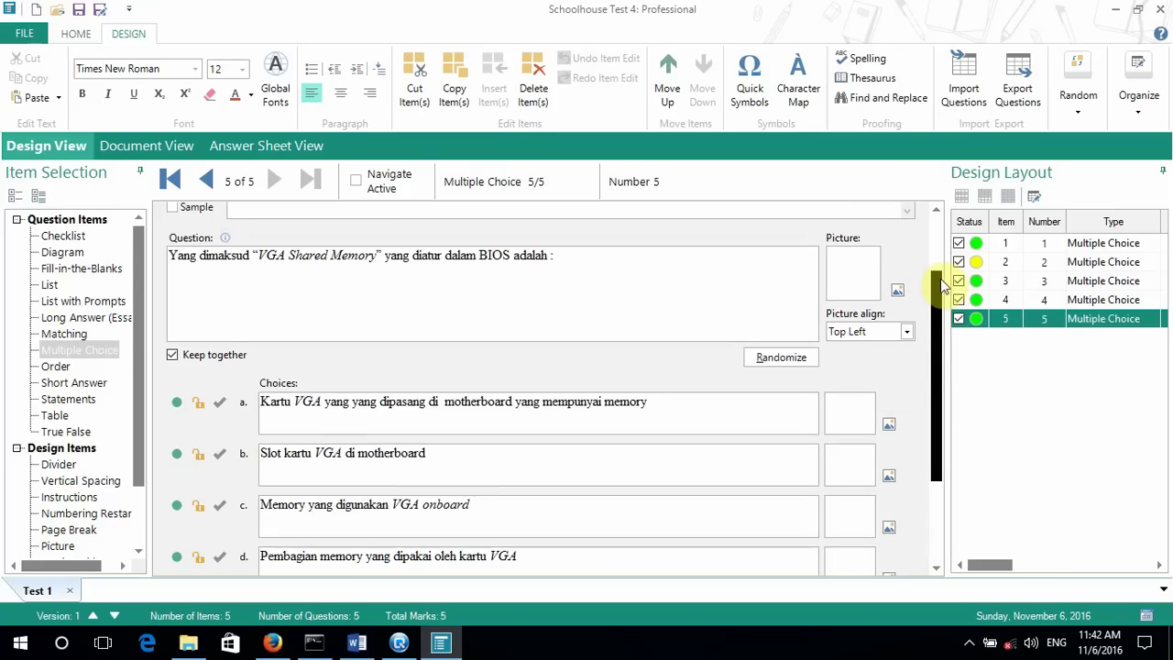
scroll(940, 318, "down", 2)
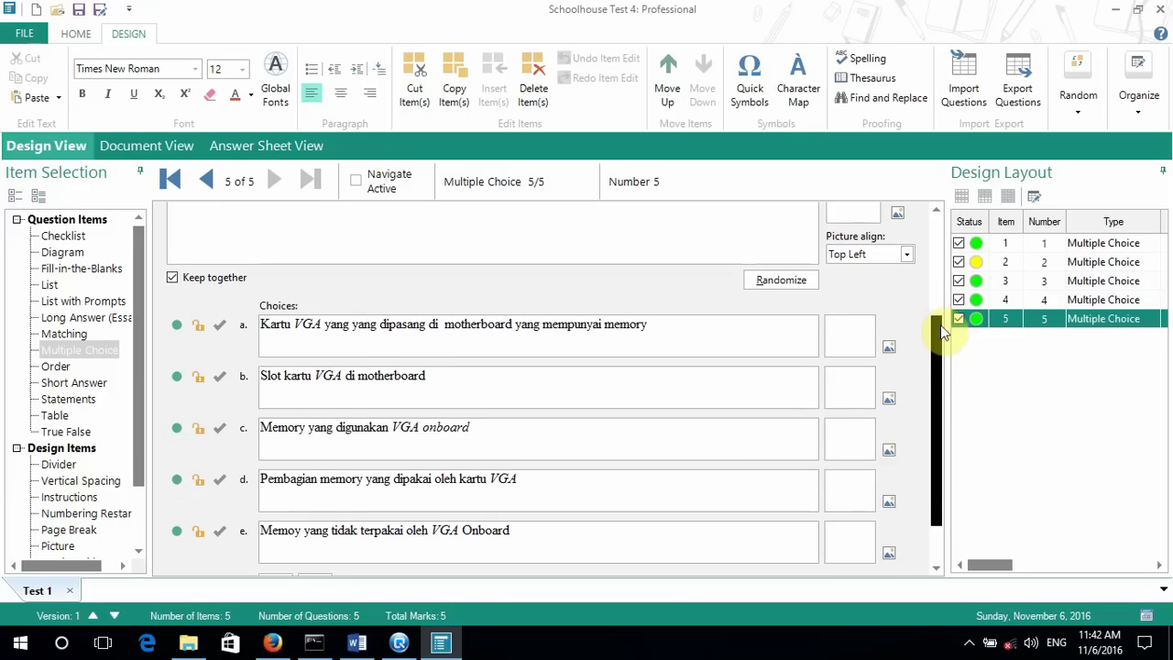
left_click_drag(936, 328, 936, 341)
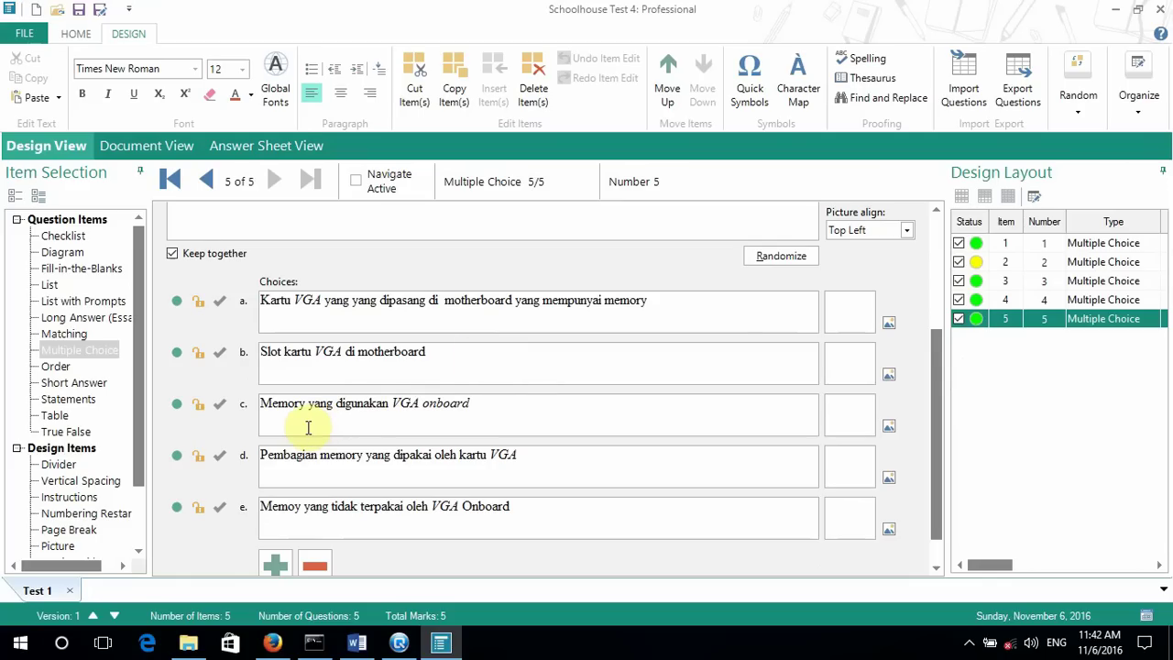
left_click(223, 459)
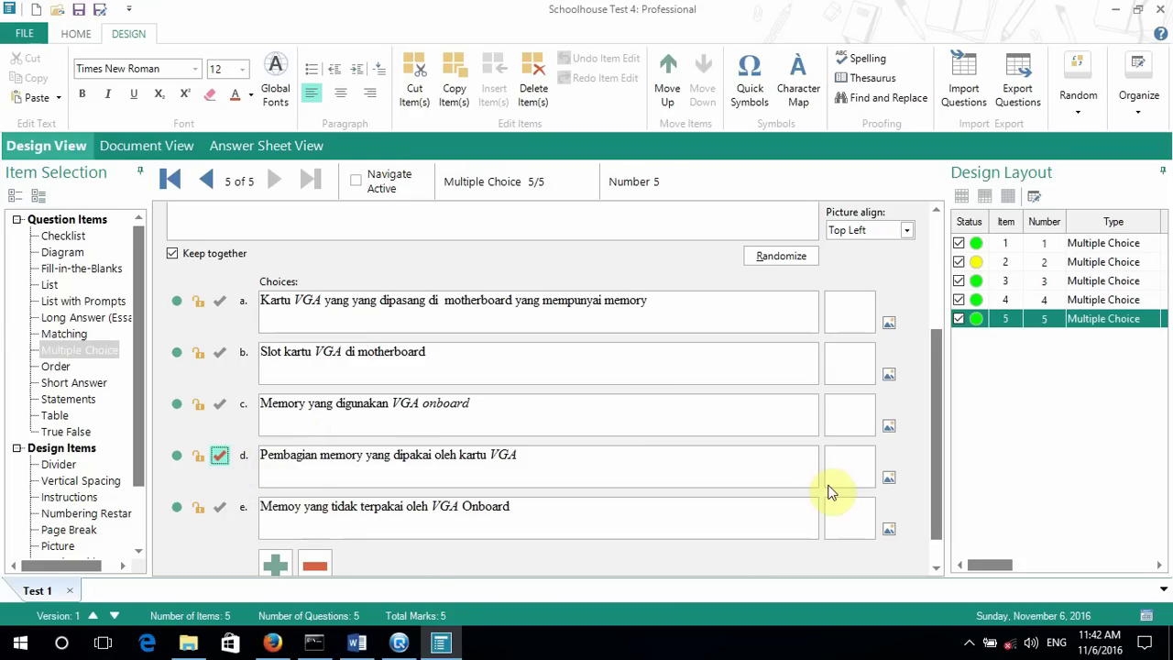
Step: Randomize the order of the test's questions, and also randomize the question elements for Multiple Choice items
scroll(832, 492, "up", 3)
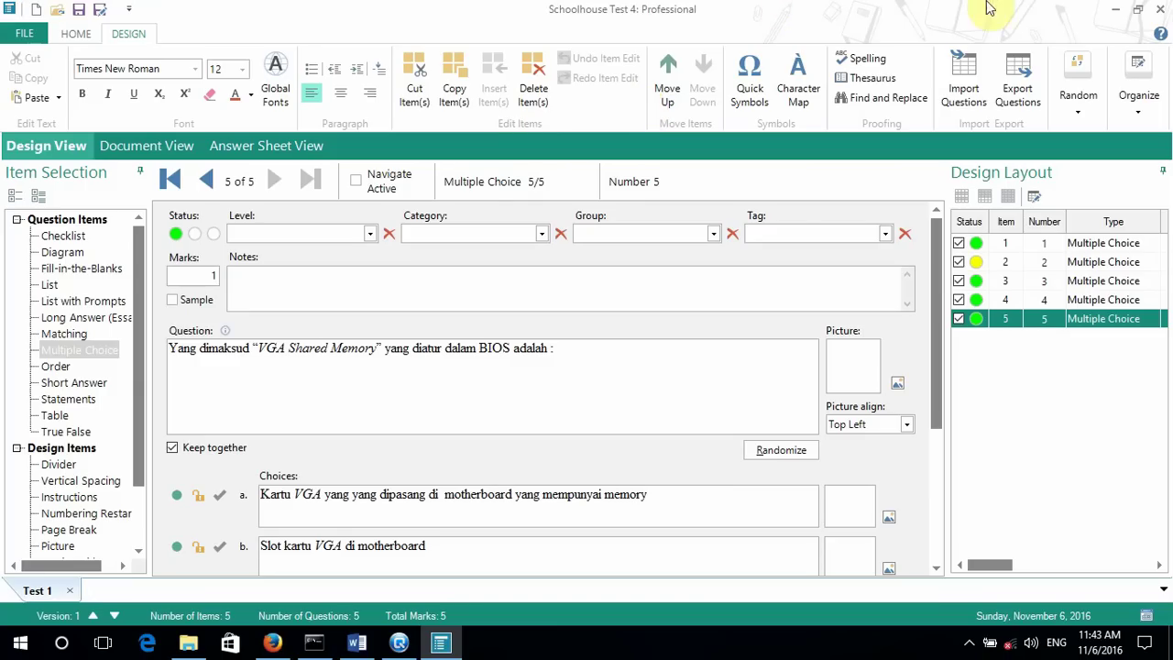
left_click(1078, 87)
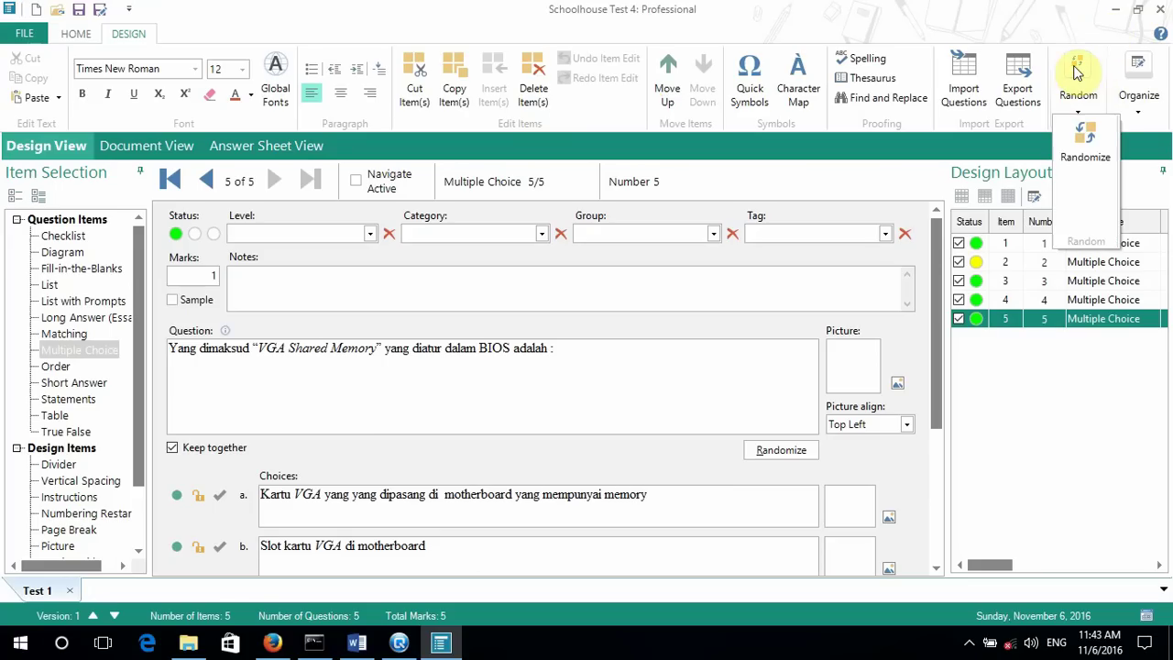
left_click(1078, 135)
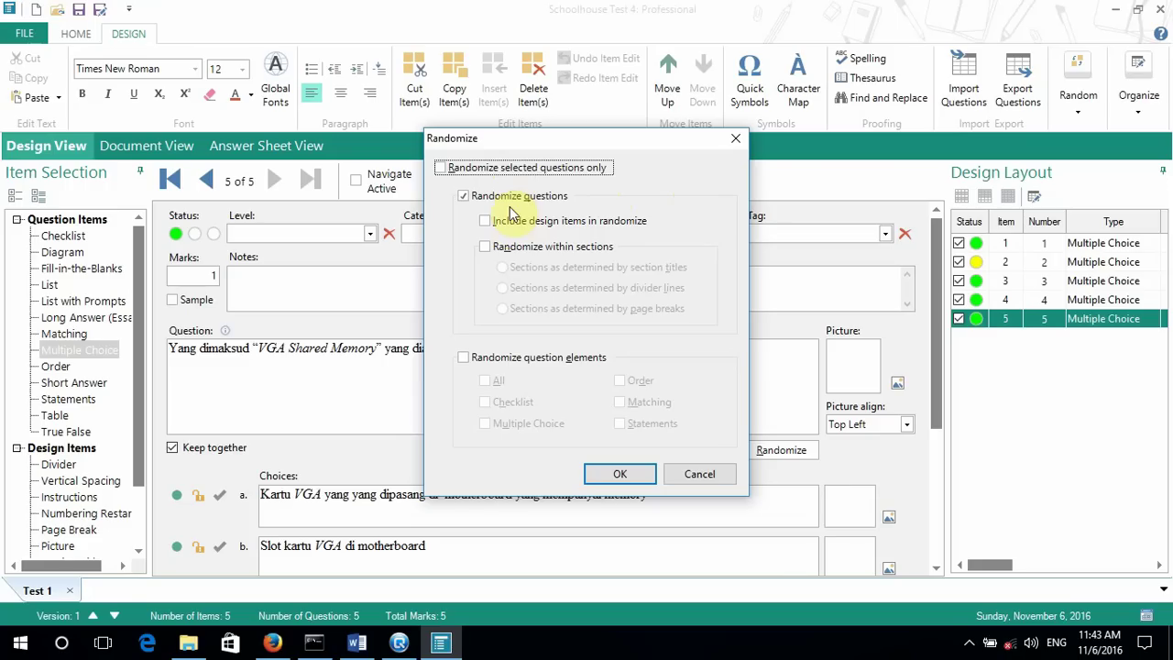
left_click(463, 358)
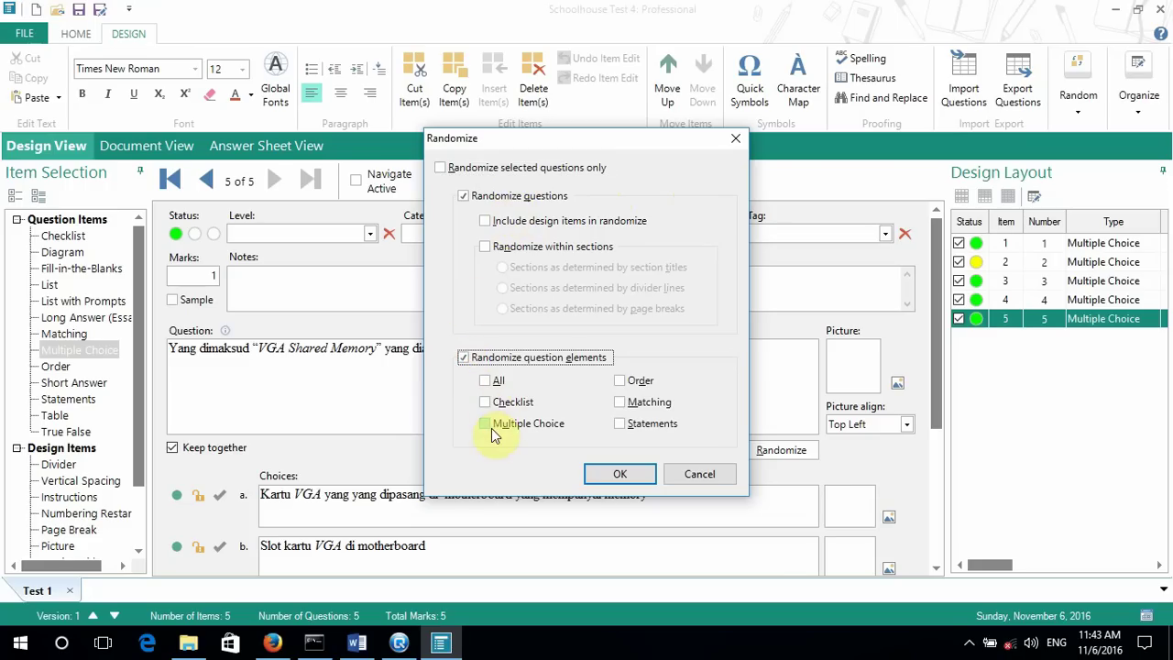
left_click(485, 426)
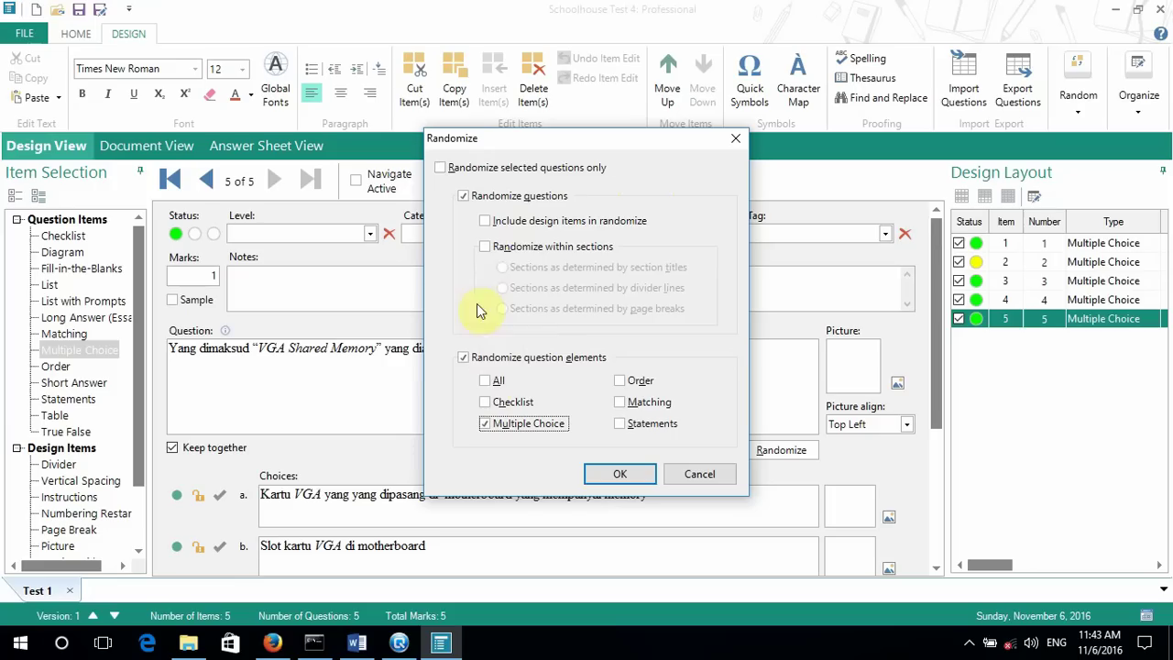
left_click(602, 477)
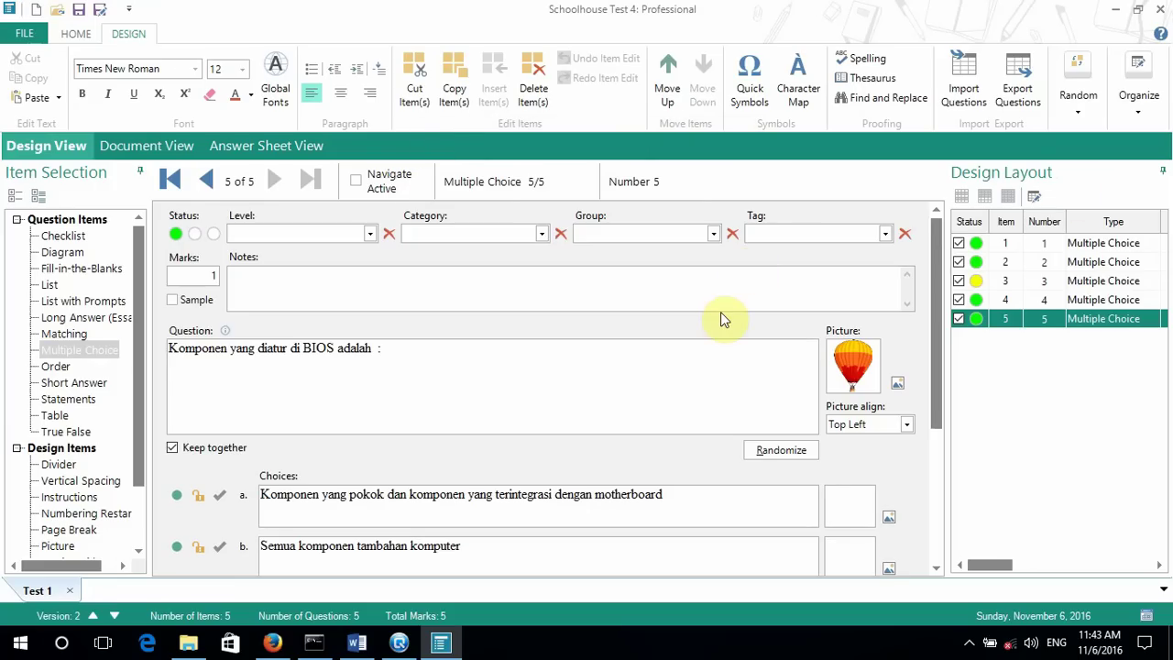
Step: Select all questions in the design layout and repeatedly reshuffle the answer choices of the fifth question, "Komponen yang diatur di BIOS adalah"
left_click(961, 199)
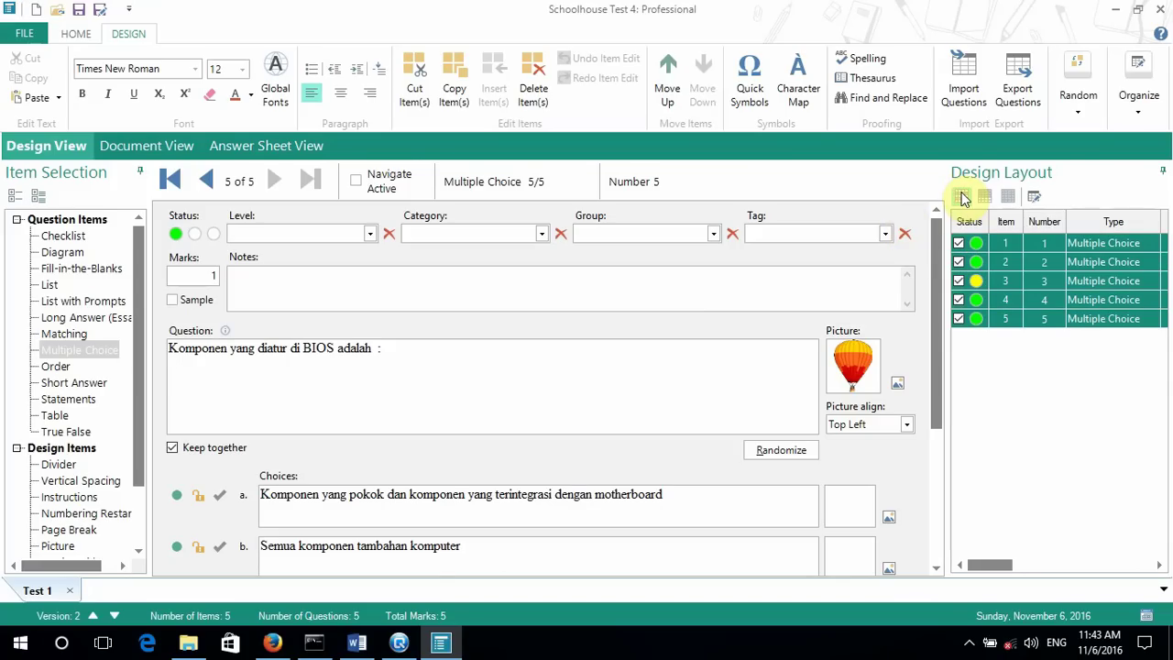
left_click(784, 452)
left_click(784, 452)
left_click(785, 453)
left_click(788, 453)
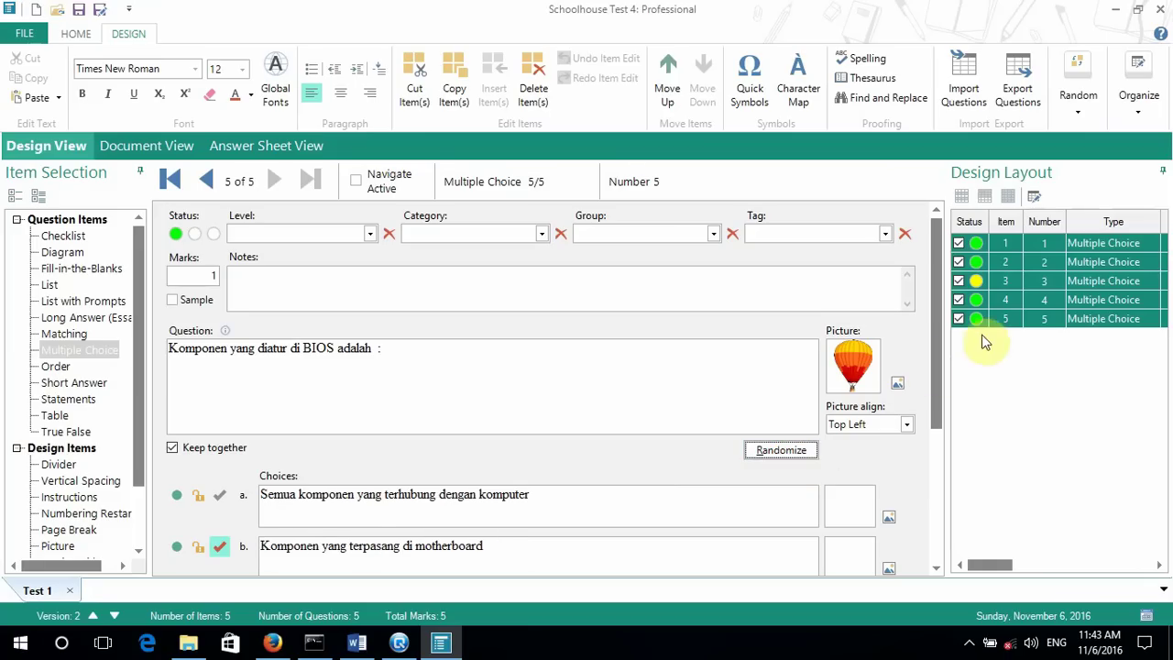
scroll(927, 431, "down", 3)
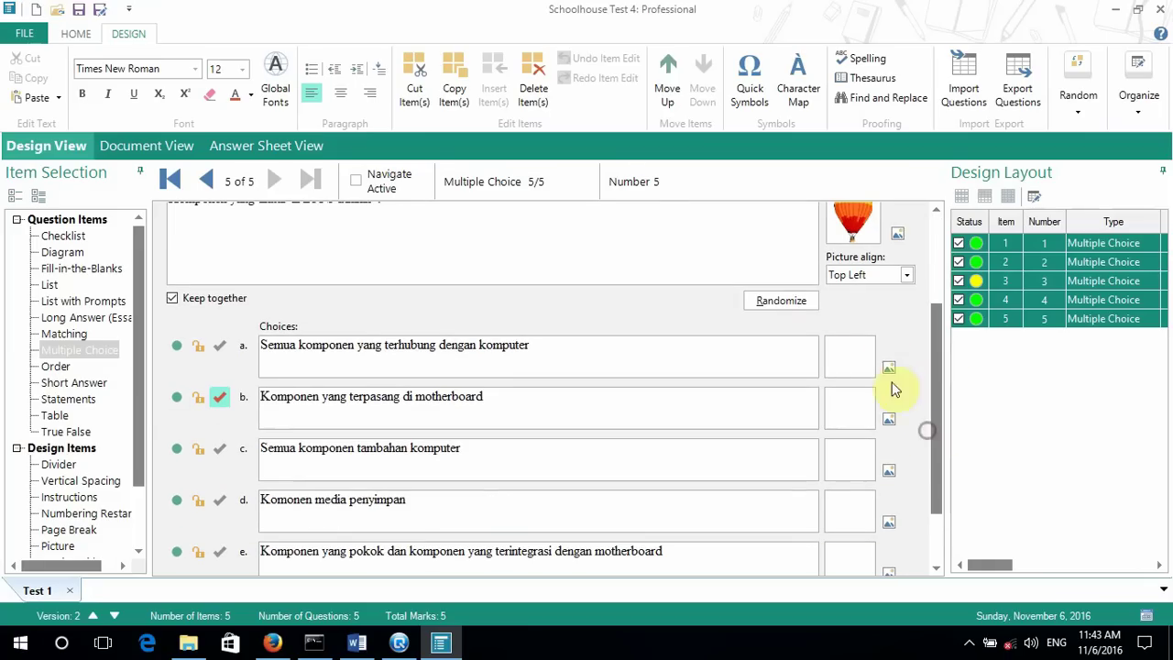
left_click(768, 304)
left_click(768, 304)
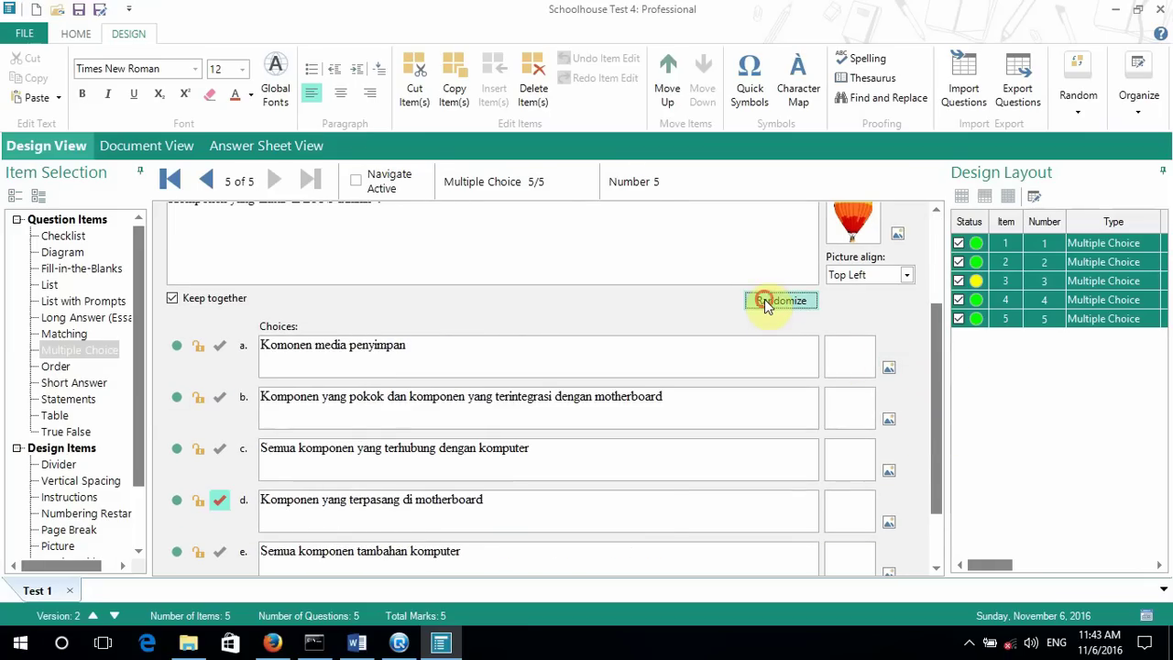
left_click(768, 305)
left_click(767, 304)
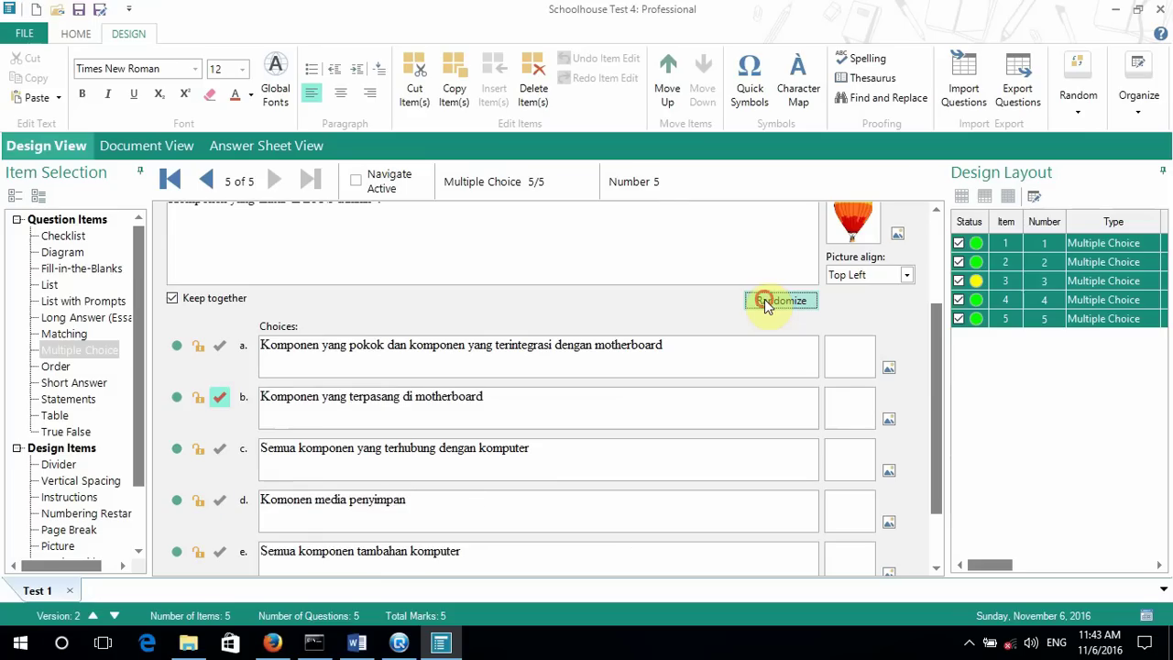
left_click(767, 305)
left_click(766, 302)
left_click(766, 302)
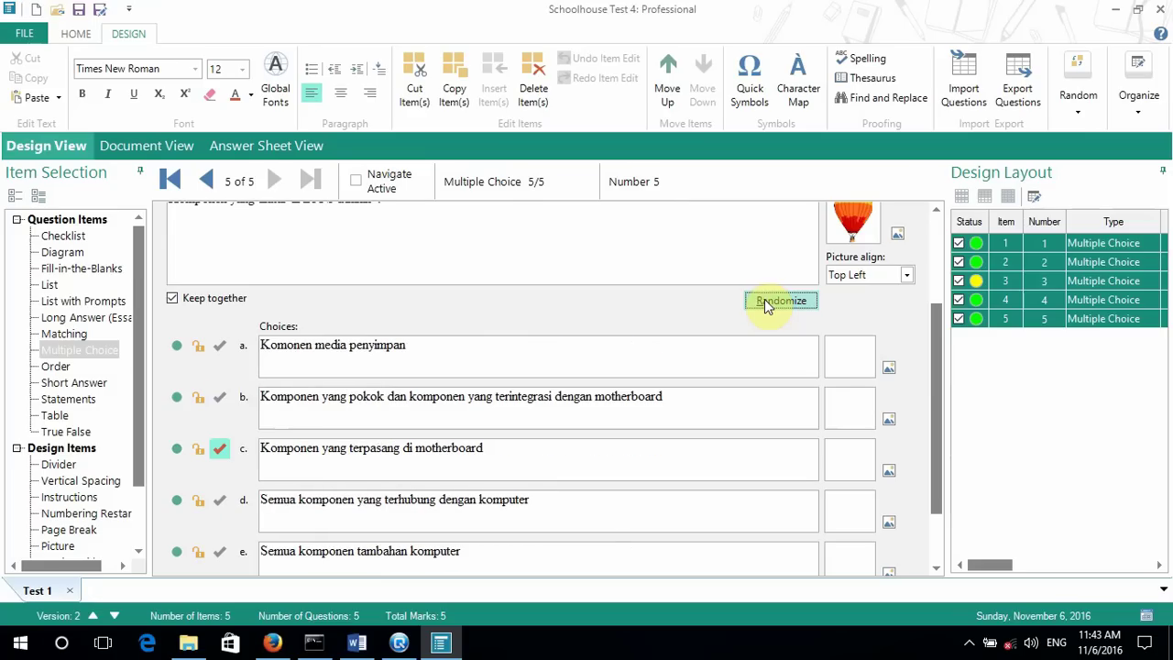
left_click(766, 302)
left_click(764, 301)
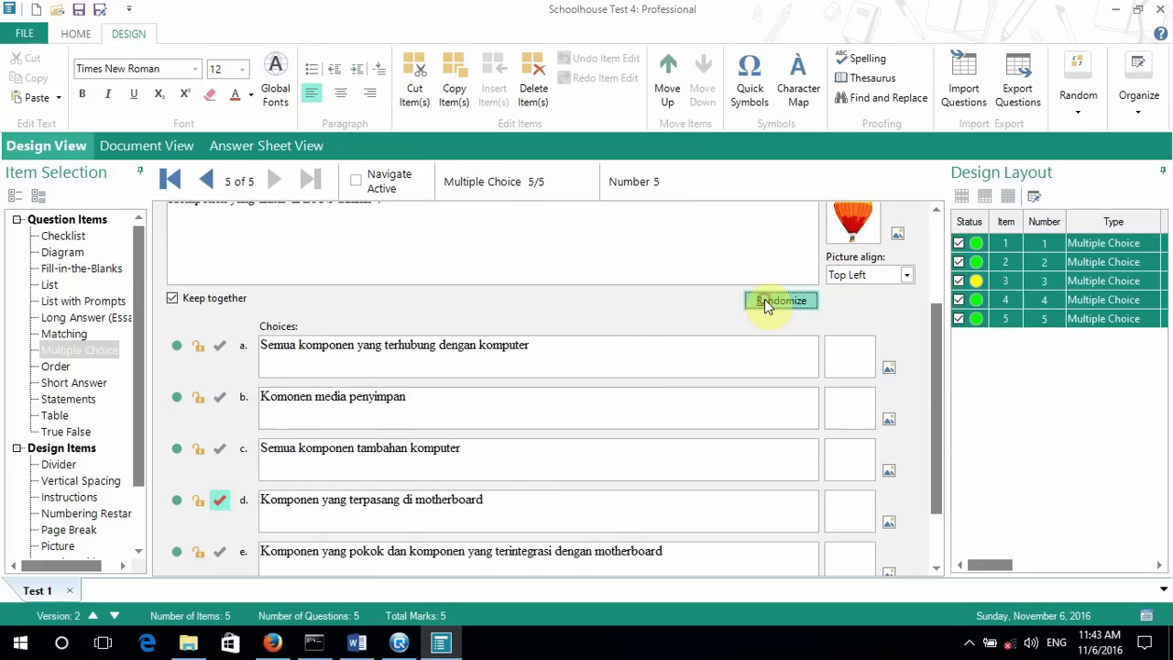
left_click(765, 301)
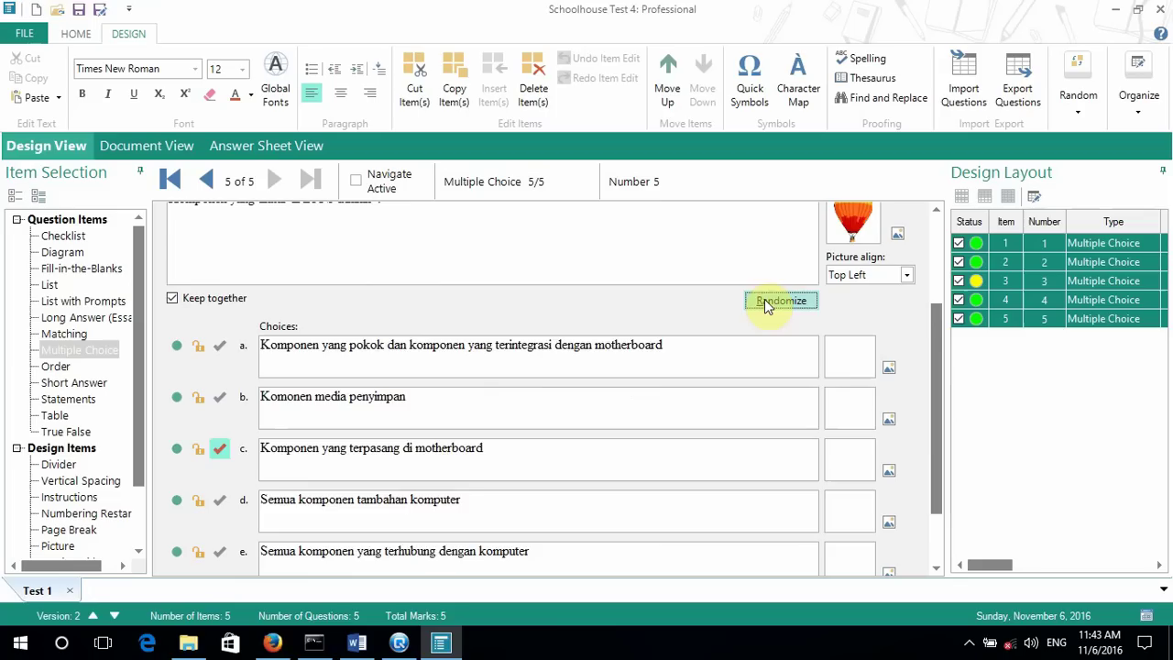
left_click(764, 299)
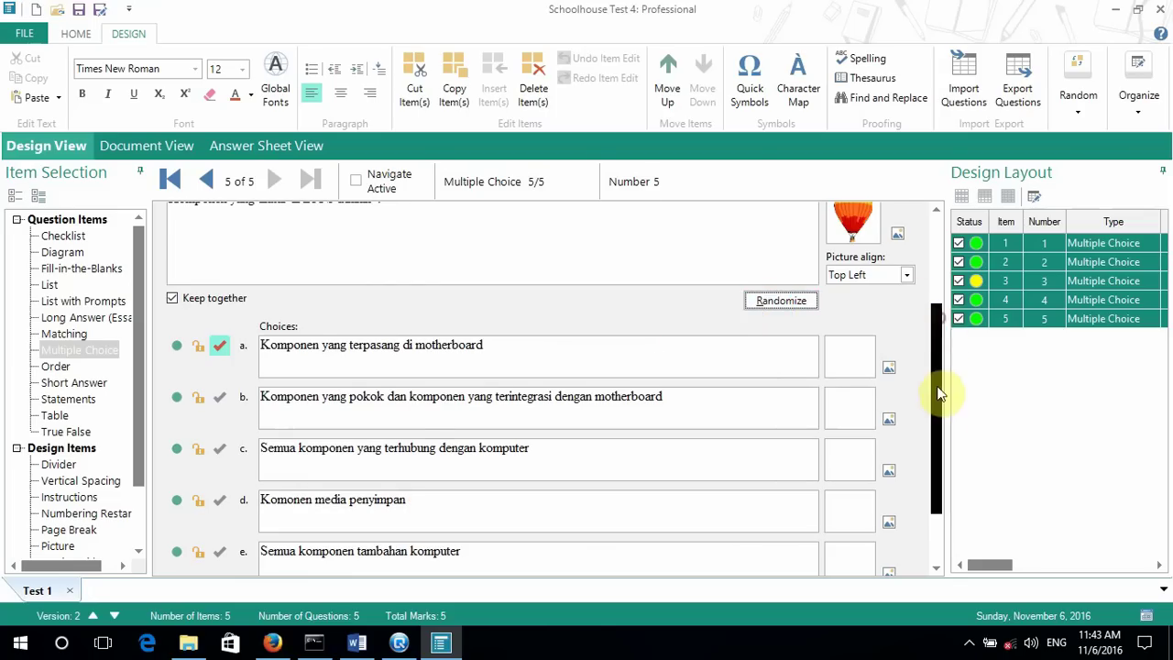
mouse_move(940, 387)
left_mouse_down()
mouse_move(936, 446)
mouse_move(934, 238)
mouse_move(928, 375)
left_mouse_up()
left_click(934, 273)
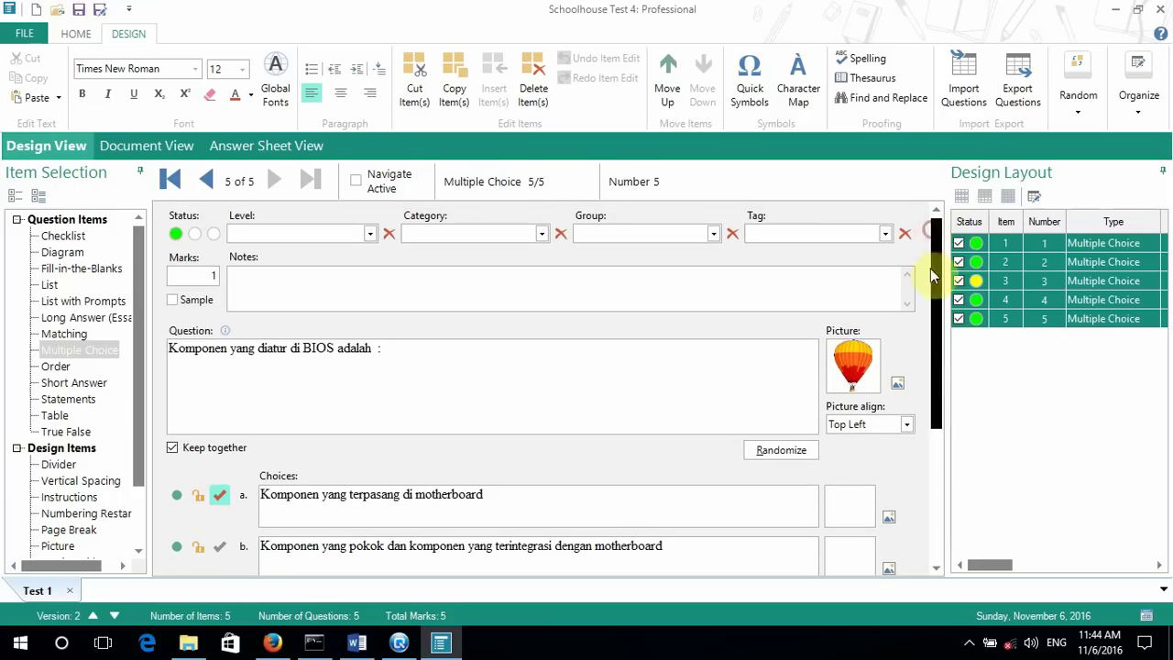
left_click_drag(929, 296, 928, 372)
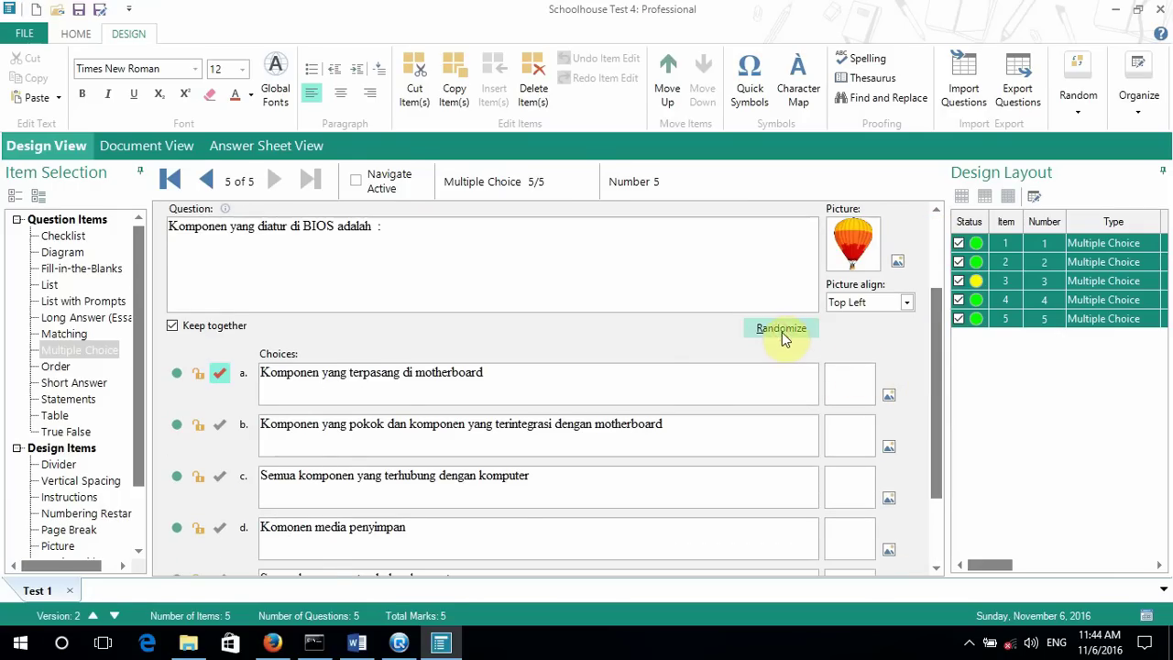
left_click(780, 330)
left_click(781, 330)
left_click(781, 331)
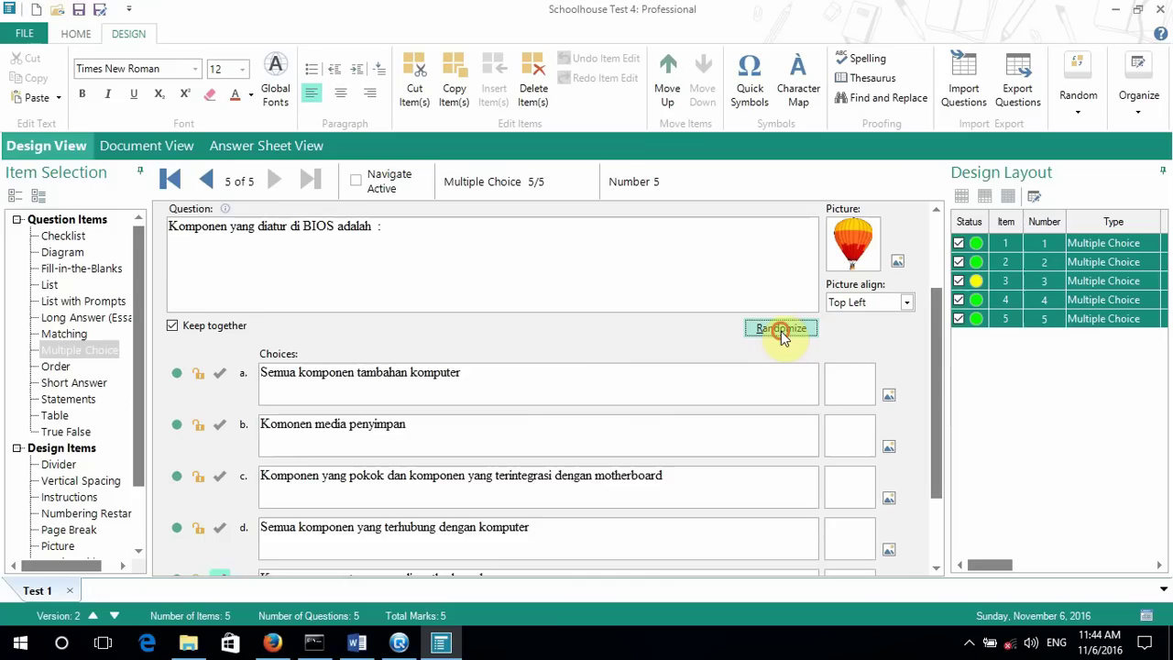
left_click(781, 331)
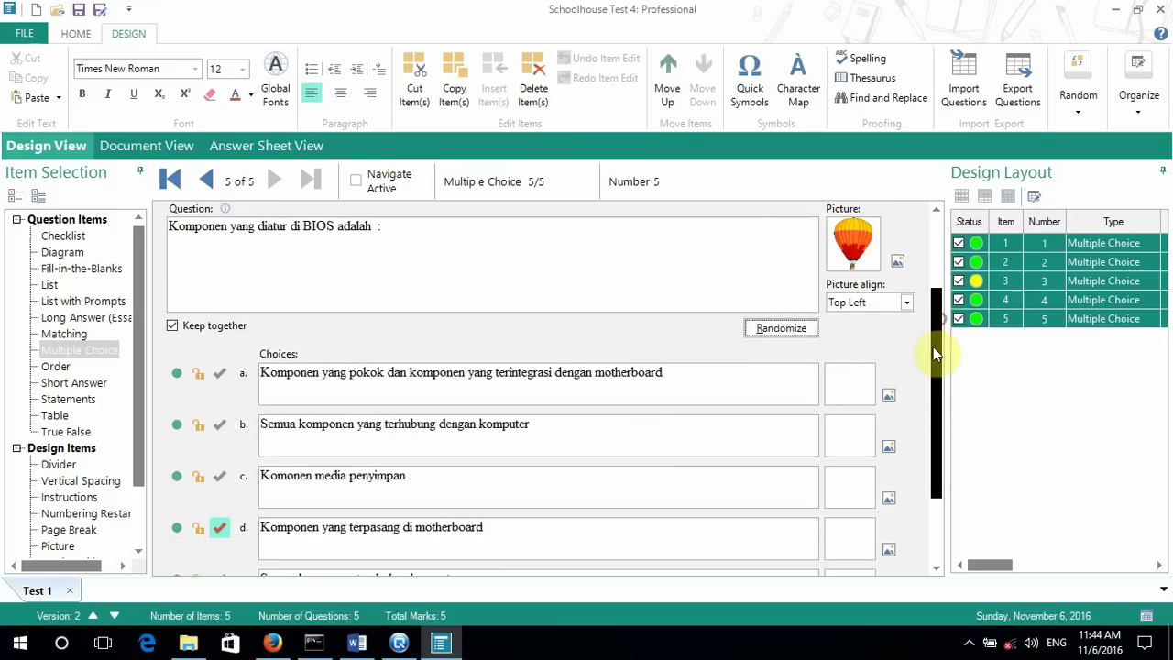
left_click_drag(933, 346, 927, 392)
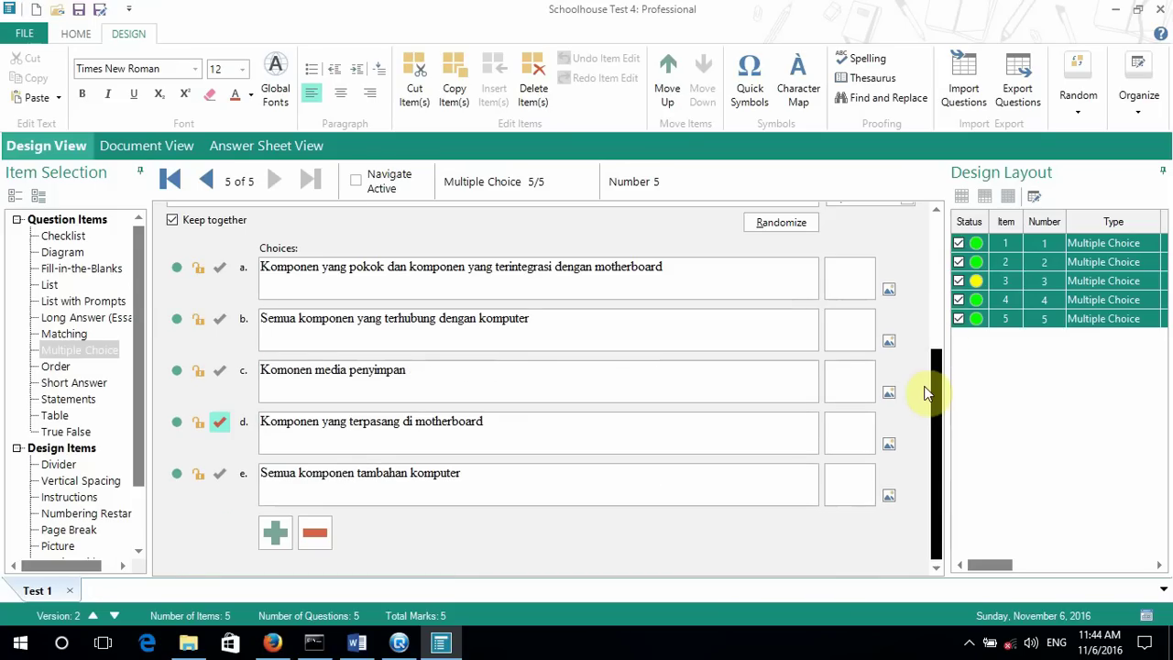
left_click_drag(928, 386, 926, 232)
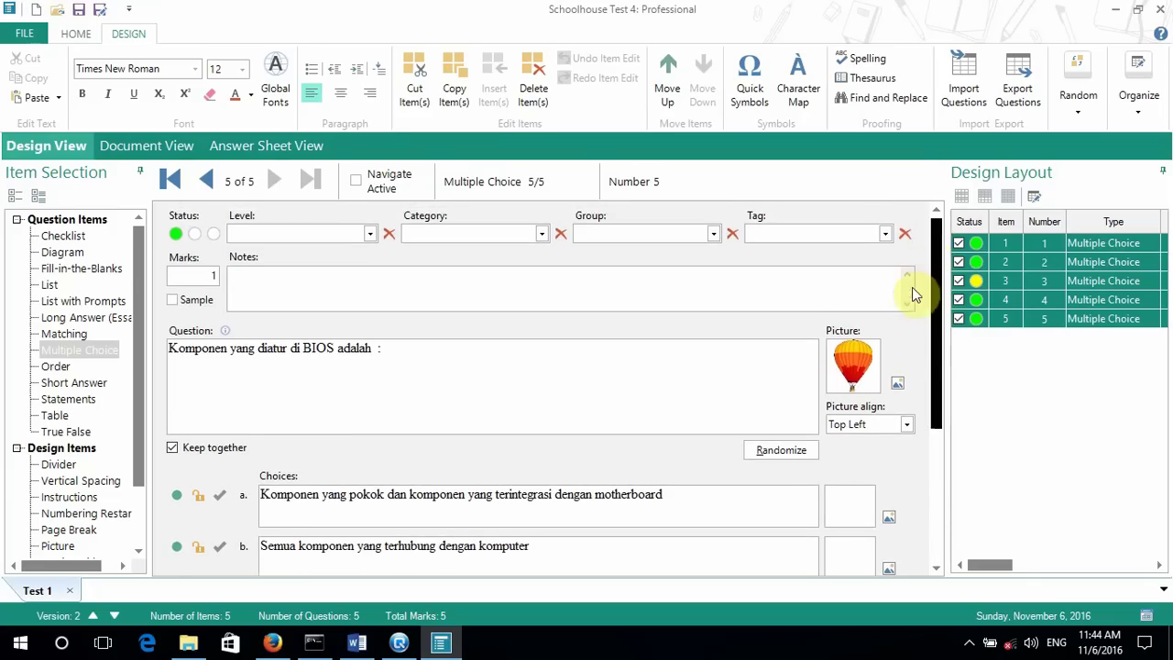
scroll(910, 330, "down", 3)
left_click(795, 315)
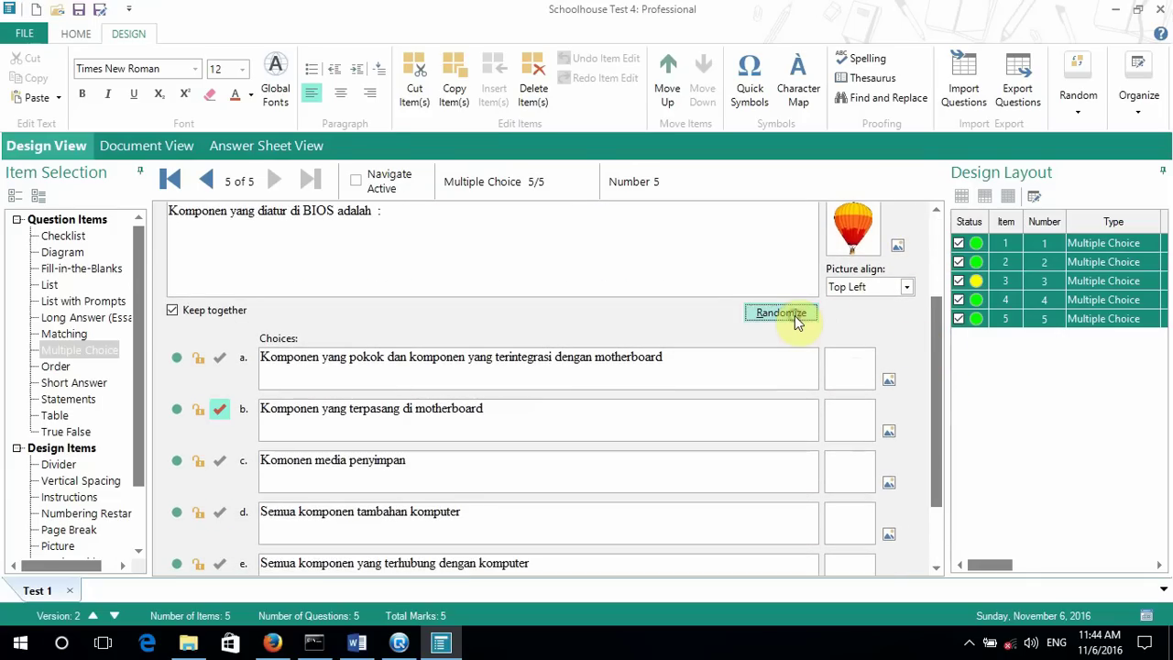
left_click(794, 316)
left_click(794, 315)
left_click(795, 316)
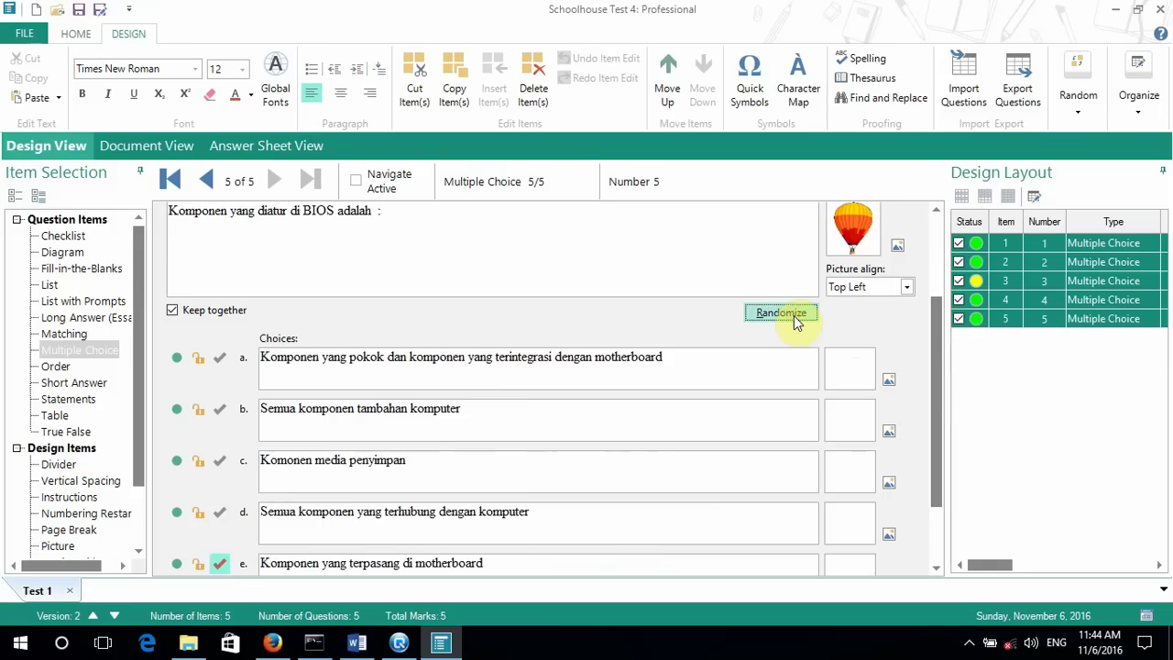
left_click(793, 316)
left_click(793, 315)
left_click(793, 315)
left_click(793, 315)
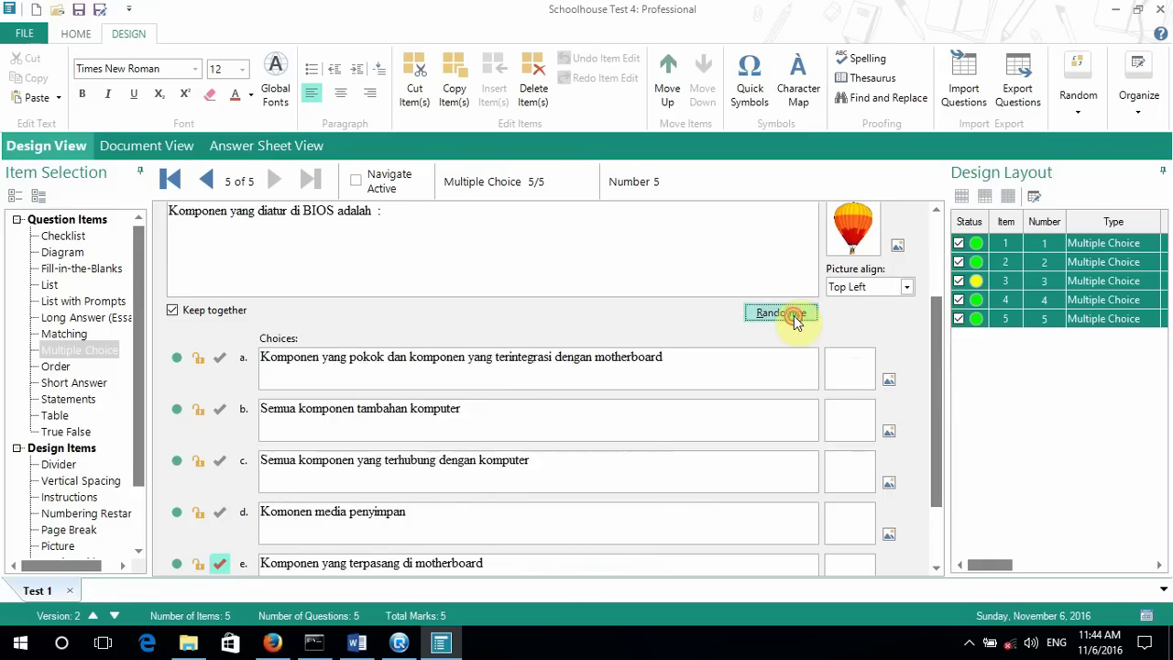
left_click(793, 316)
left_click(794, 315)
left_click(794, 315)
left_click(794, 315)
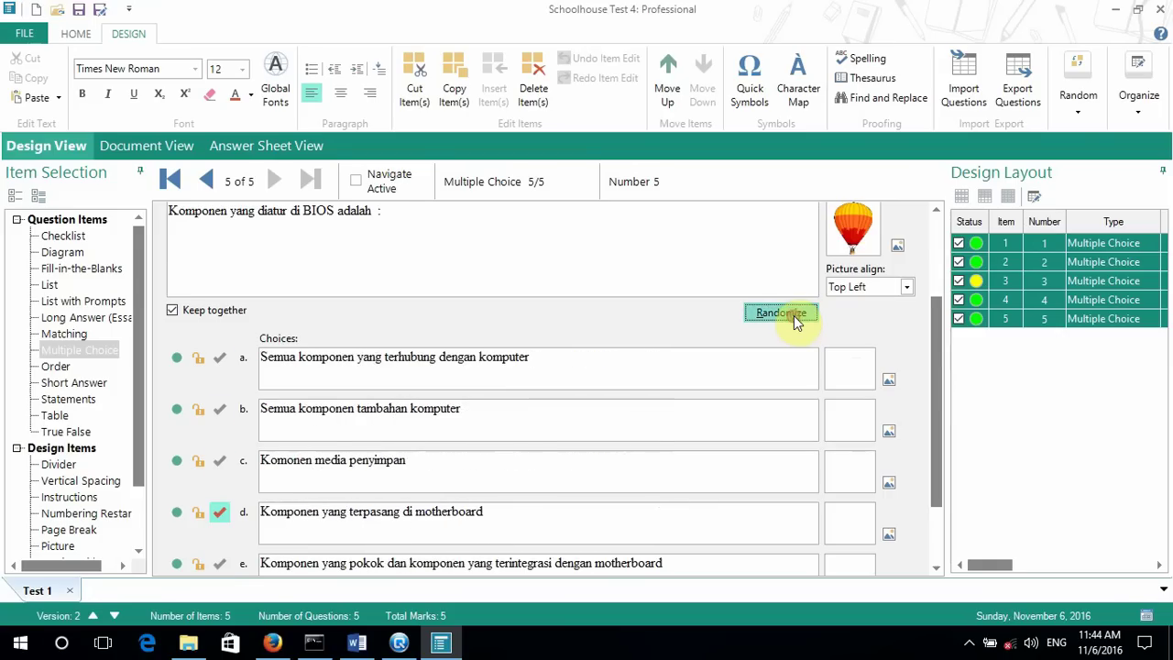
left_click(793, 315)
left_click(794, 316)
left_click(794, 316)
left_click(793, 315)
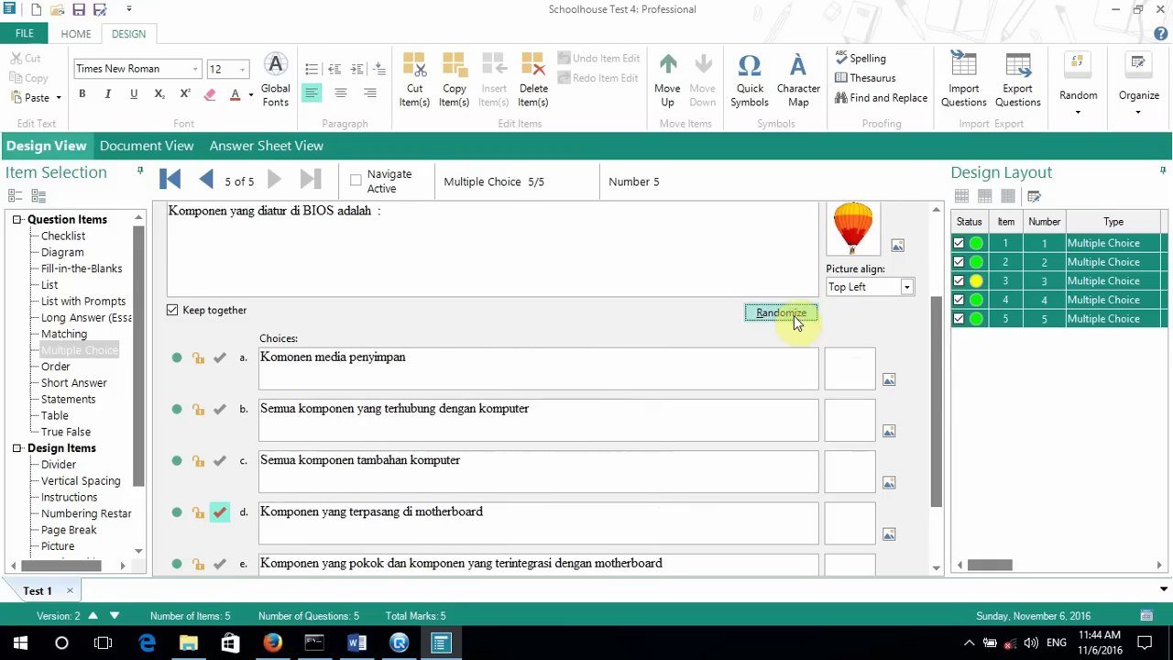
left_click(793, 315)
left_click(794, 315)
left_click(794, 316)
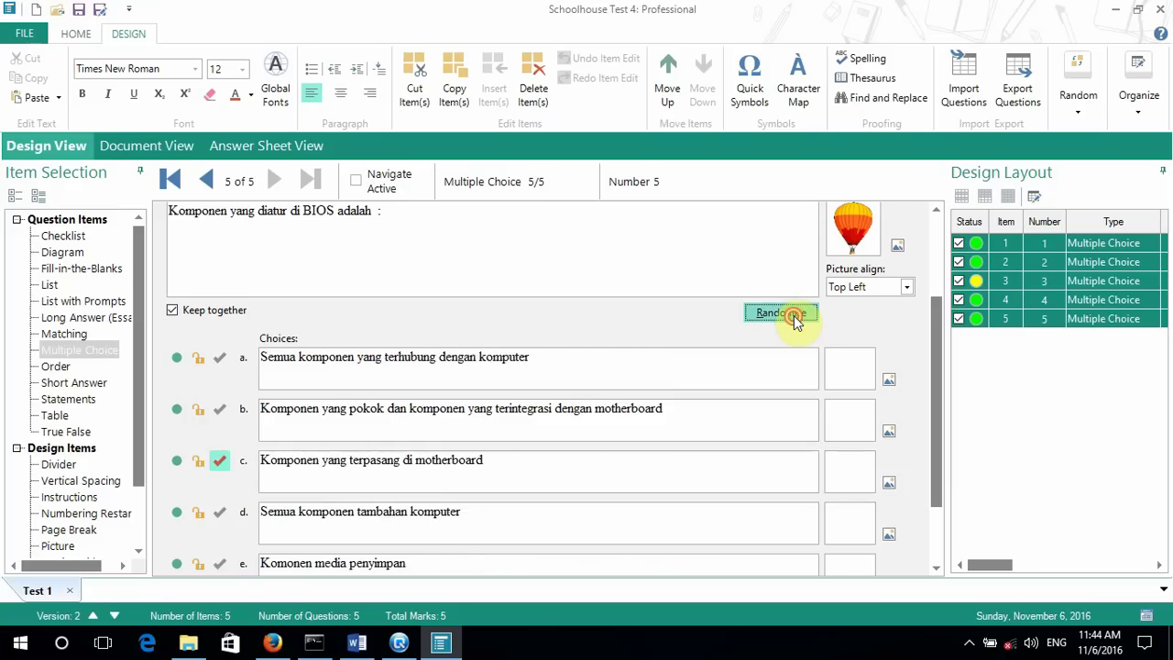
left_click(793, 315)
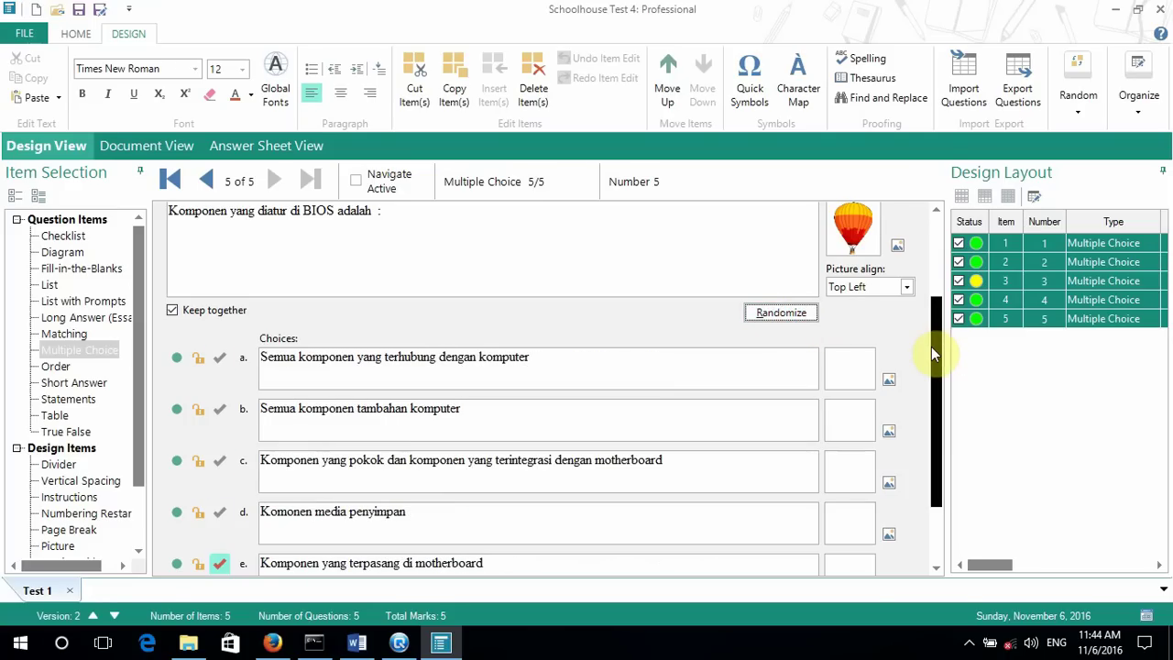
Step: Go to the first question, about the Award BIOS key for restoring the original settings, and randomize its answer choices twice
left_click(203, 182)
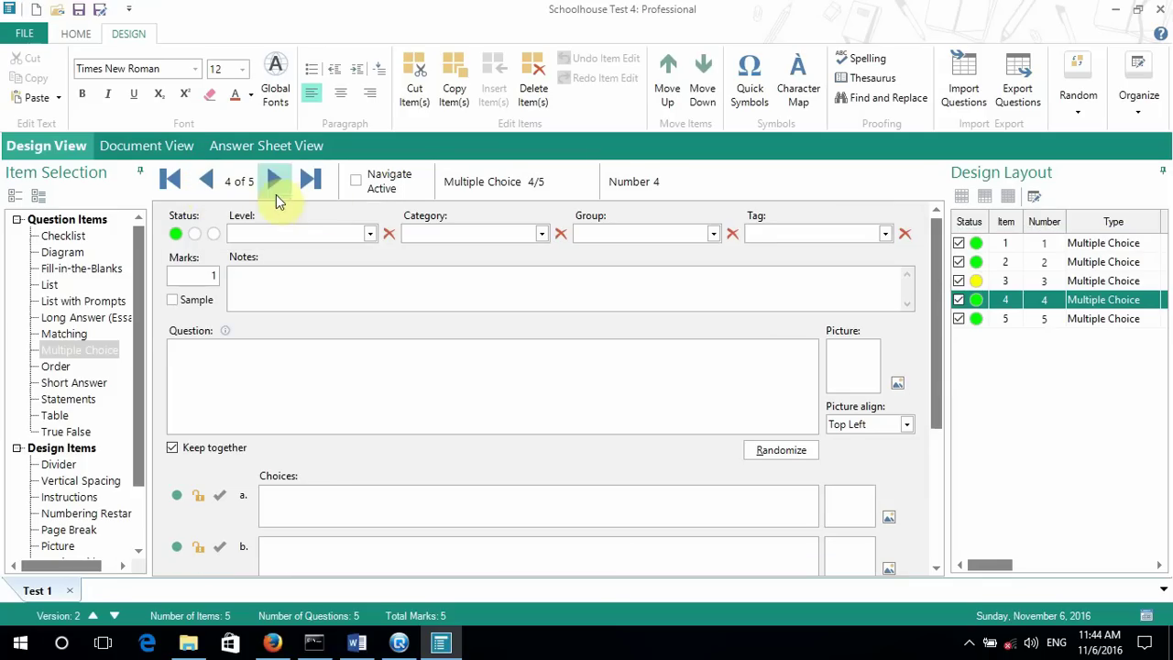
left_click(165, 181)
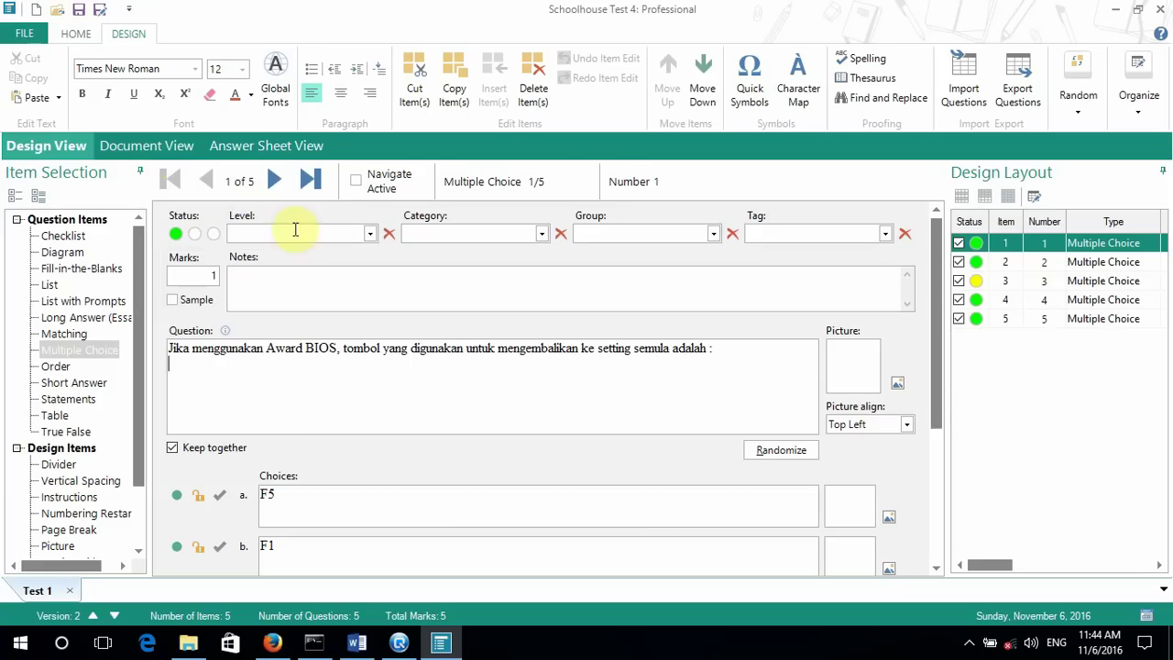
left_click(780, 458)
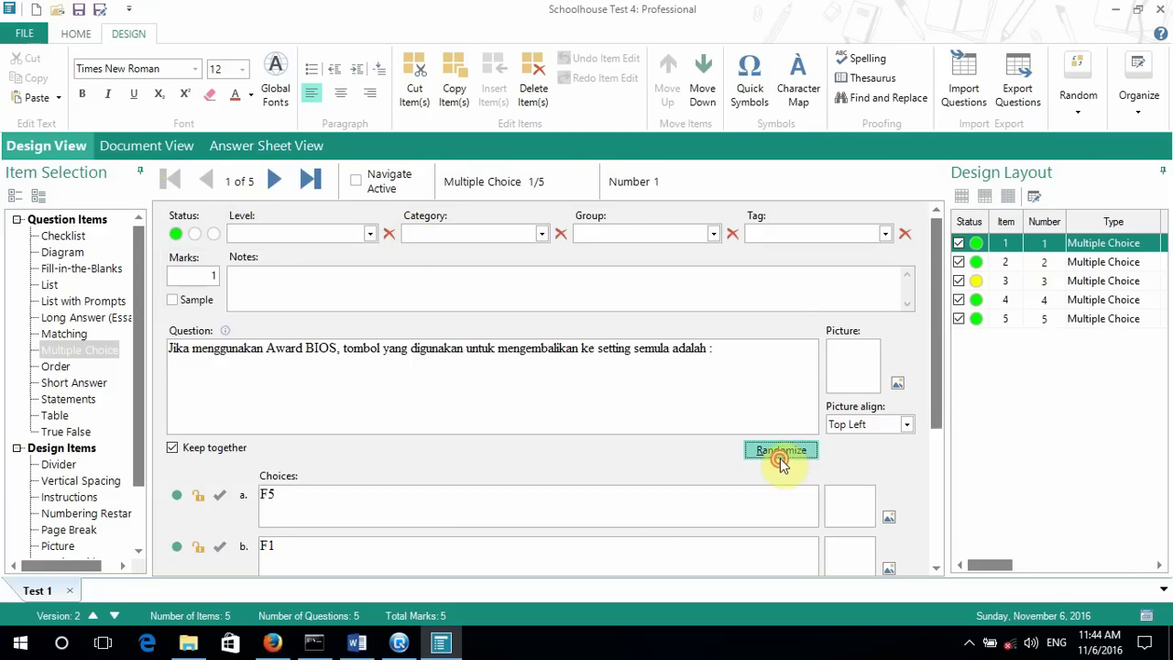
left_click_drag(932, 349, 931, 393)
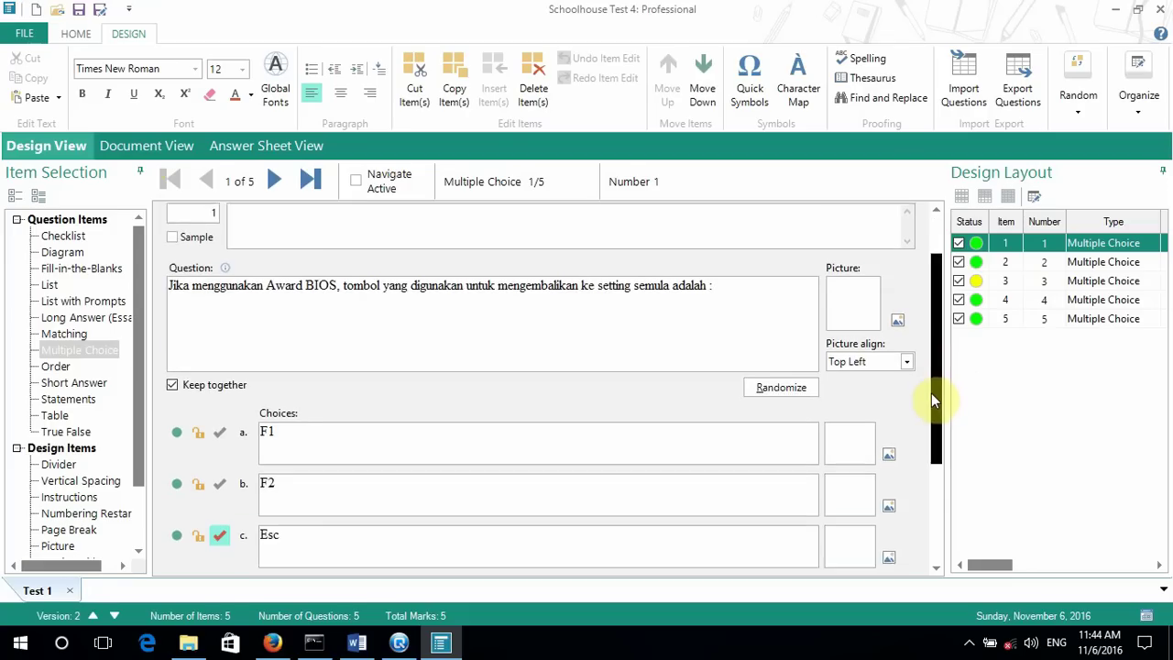
left_click(784, 378)
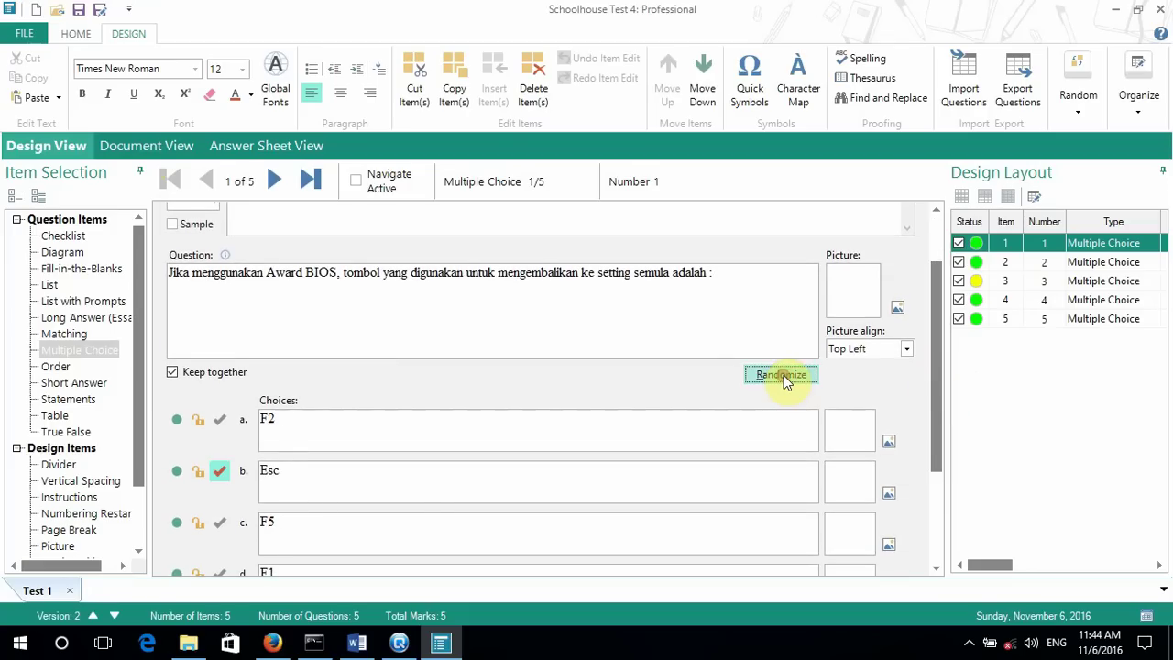
Step: Move to the second question, "Tombol yang digunakan untuk mengabaikan perubahan di BIOS adalah", and randomize its answer choices
left_click(273, 181)
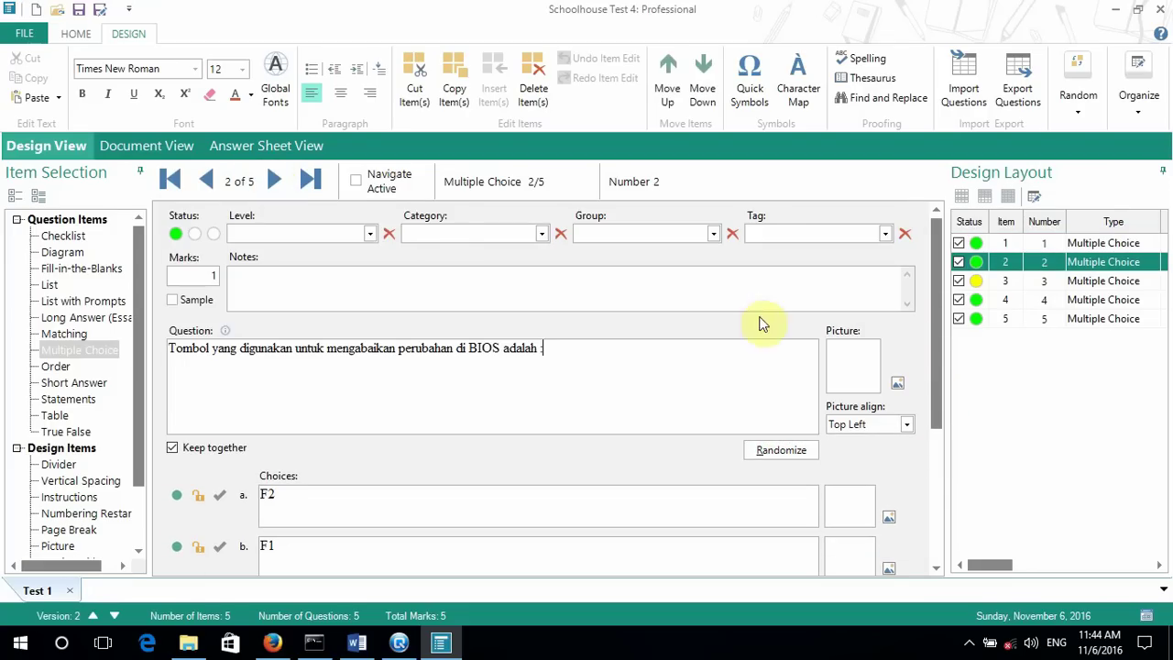
left_click(782, 450)
left_click(782, 450)
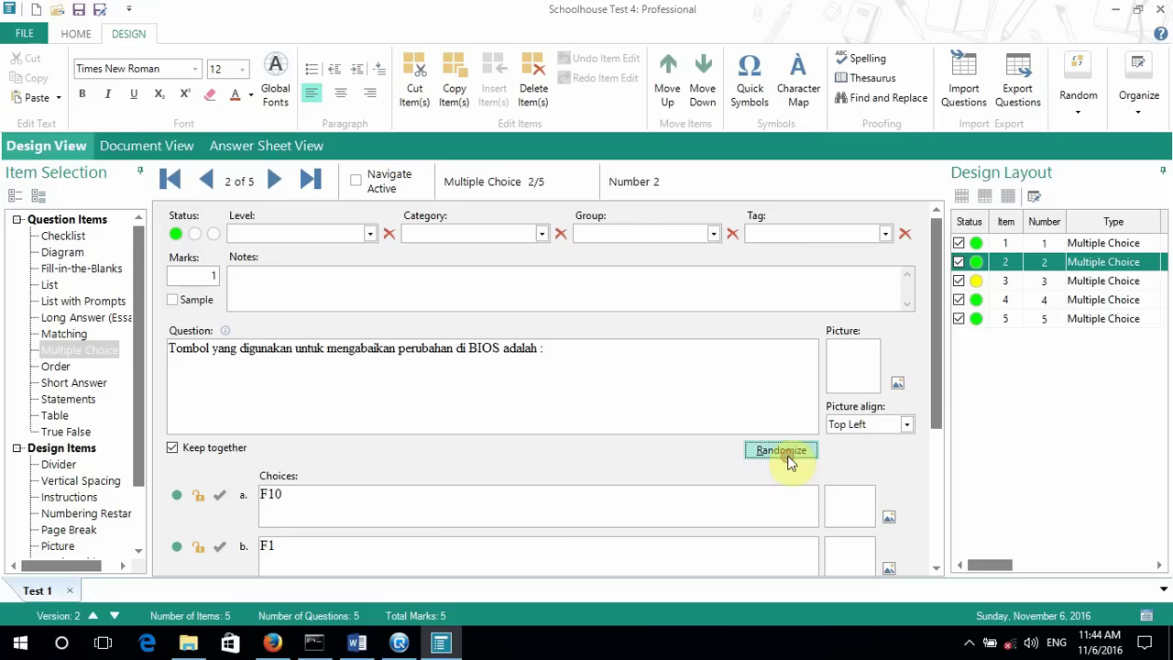
Step: Reshuffle the answer choices of the second question, about the key for ignoring BIOS changes, several more times
left_click(782, 450)
left_click(782, 450)
left_click(782, 450)
left_click(781, 449)
left_click(782, 449)
left_click(782, 450)
left_click(782, 450)
Step: Open Design Edit for the test items and examine an enlarged print preview of its table, closing the preview when done
left_click(1136, 101)
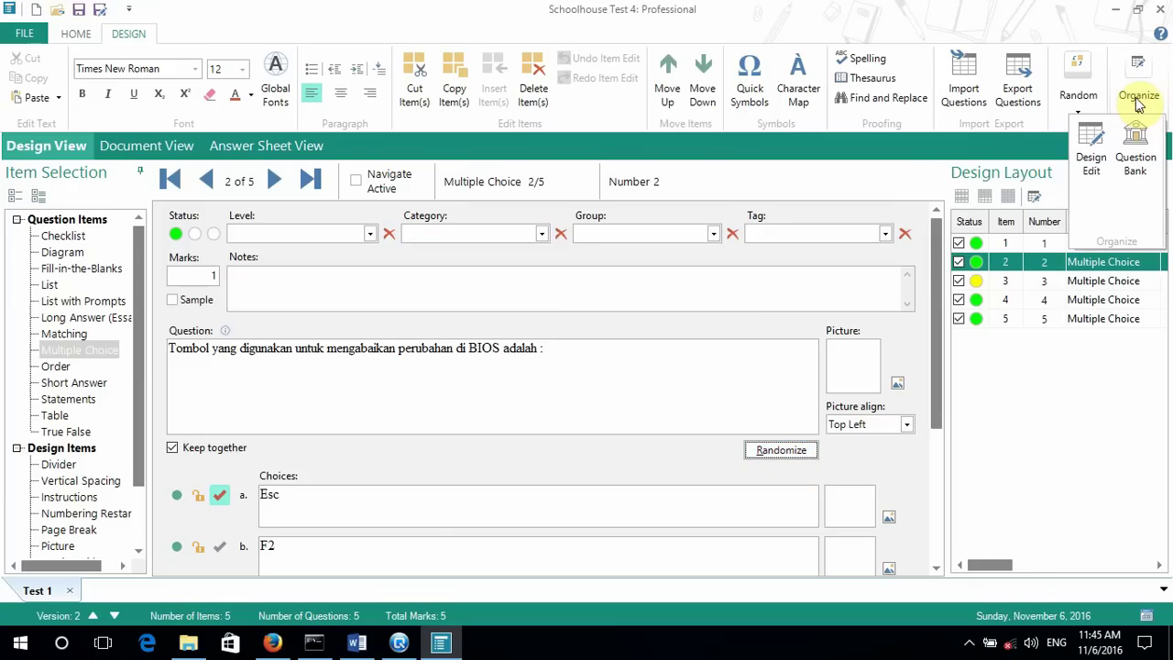
left_click(1100, 133)
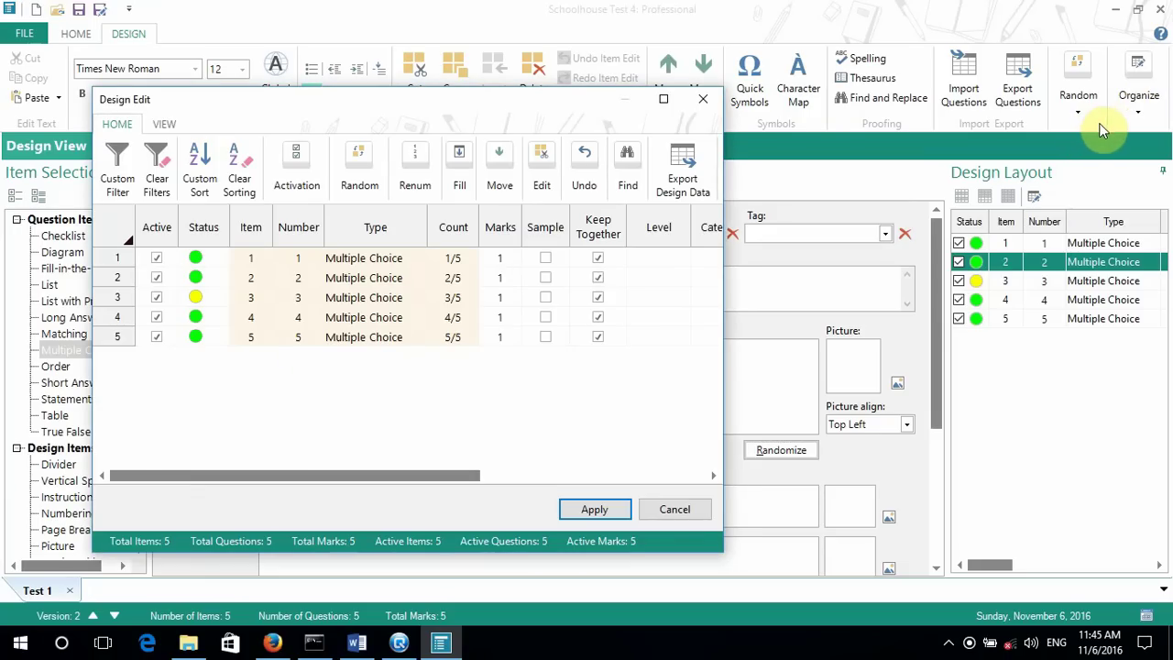
left_click(164, 124)
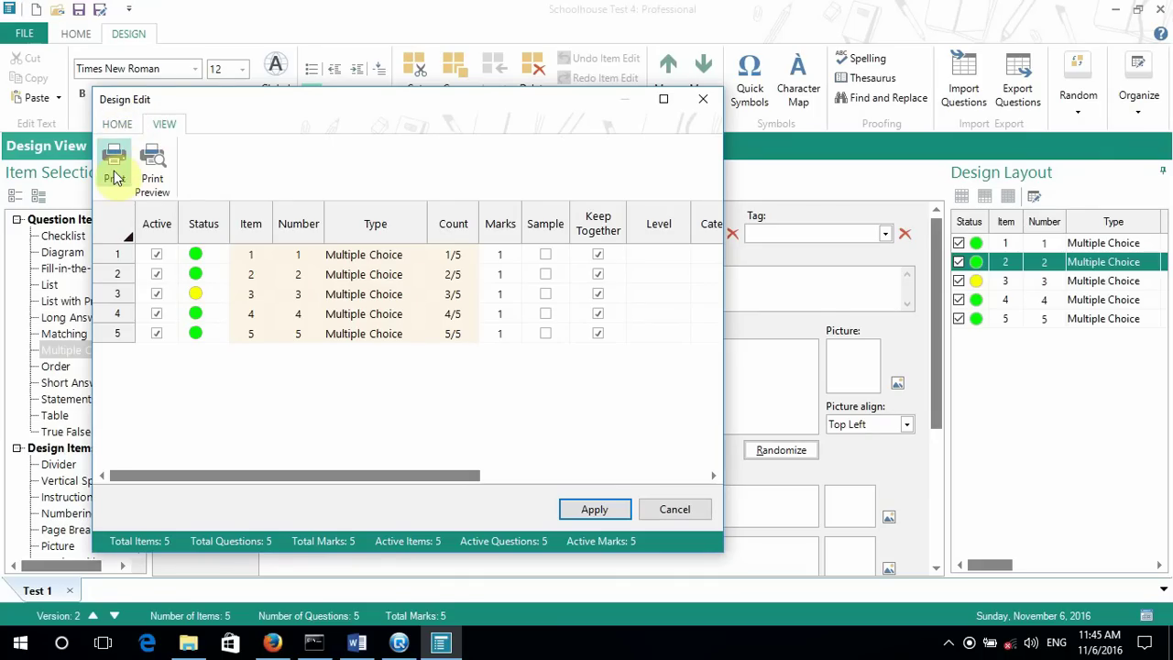
left_click(152, 169)
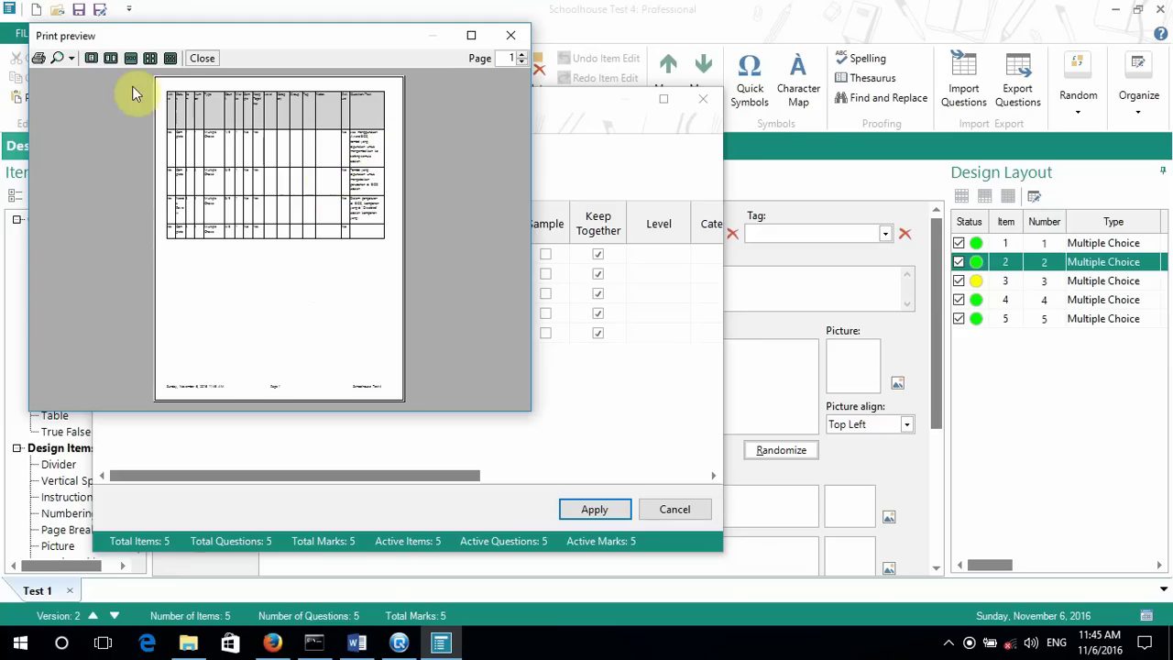
left_click(65, 58)
left_click(84, 151)
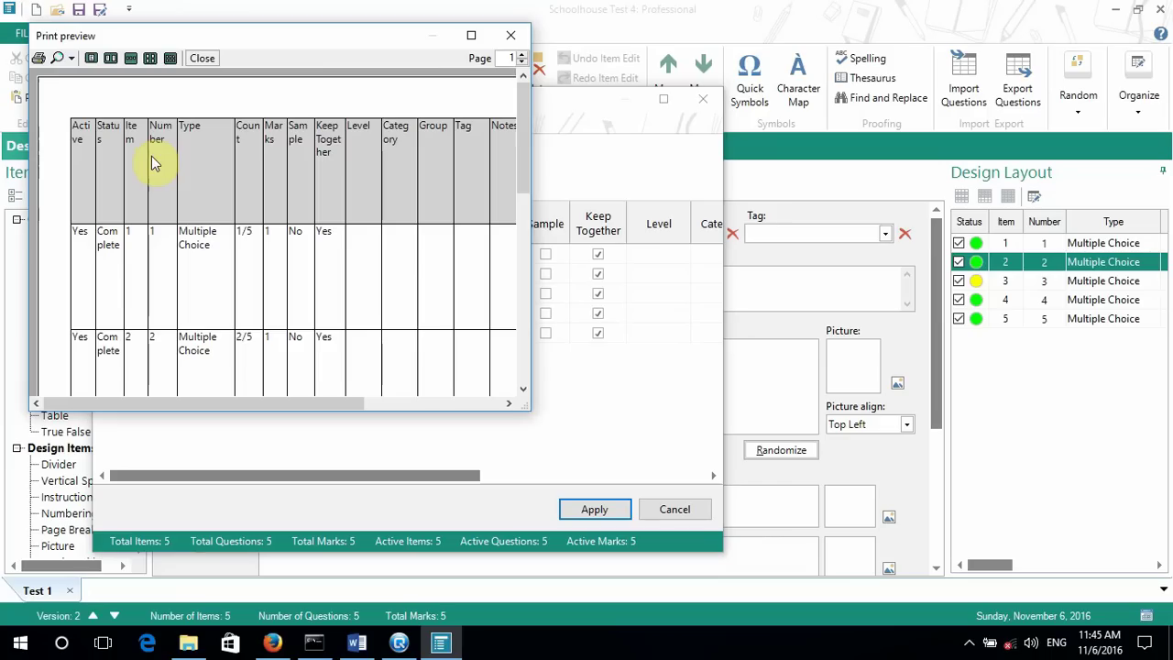
left_click(509, 38)
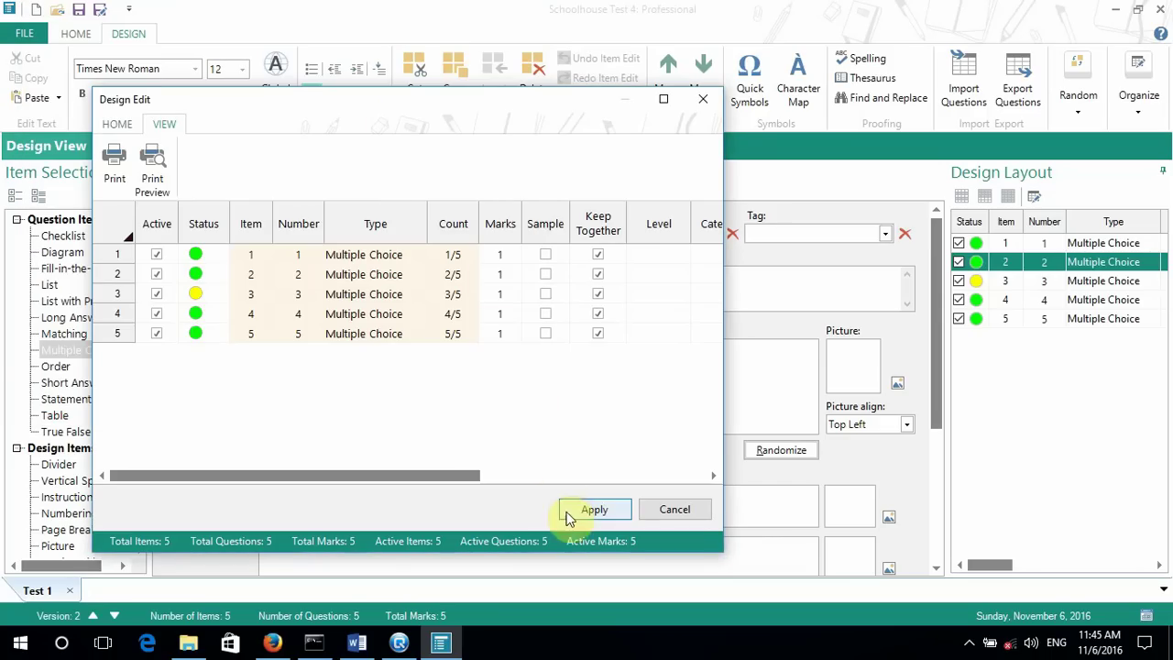
Step: Review the remaining columns of the Design Edit table and apply the dialog without editing any item
left_click_drag(454, 476, 666, 461)
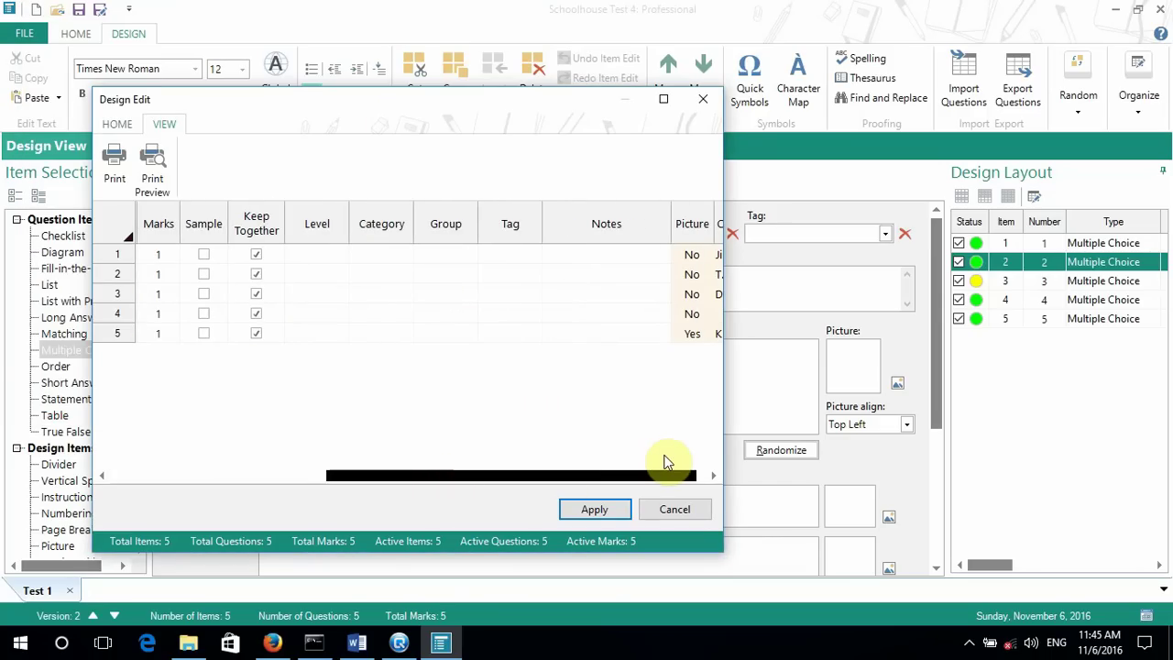
left_click_drag(611, 452, 296, 449)
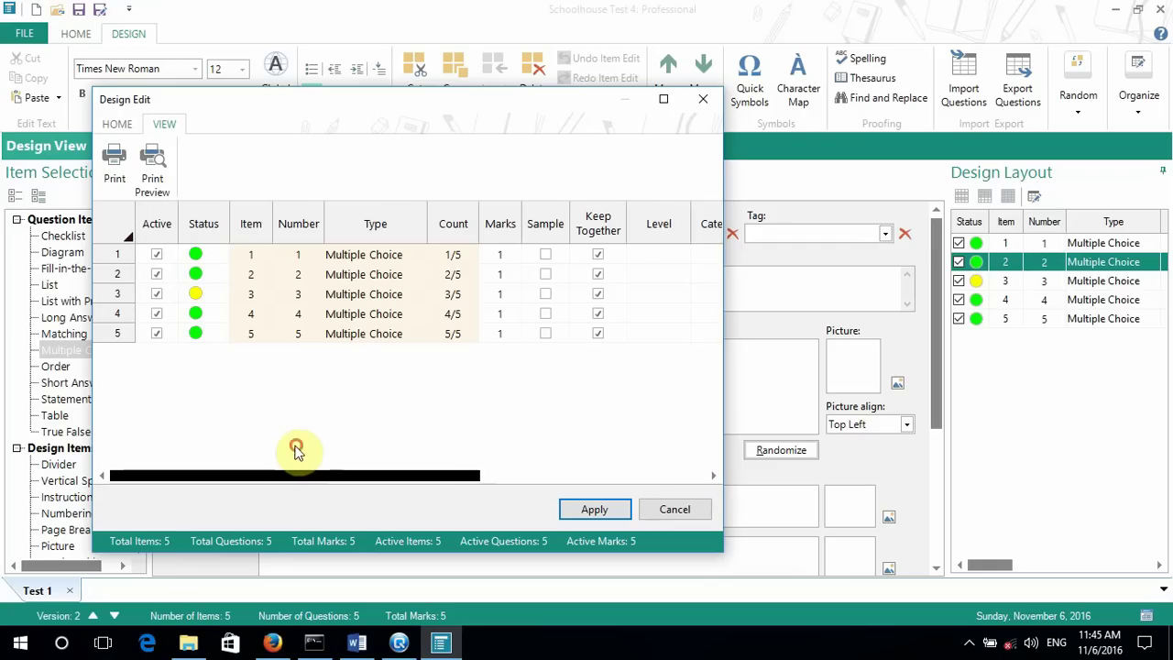
left_click(117, 125)
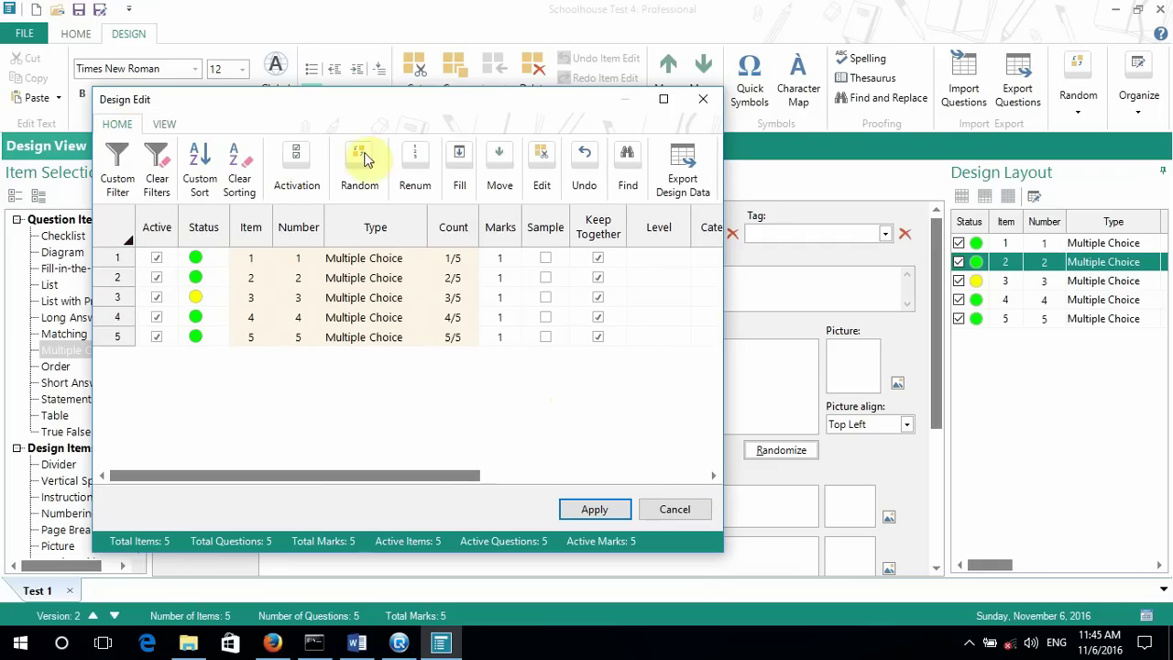
left_click(609, 510)
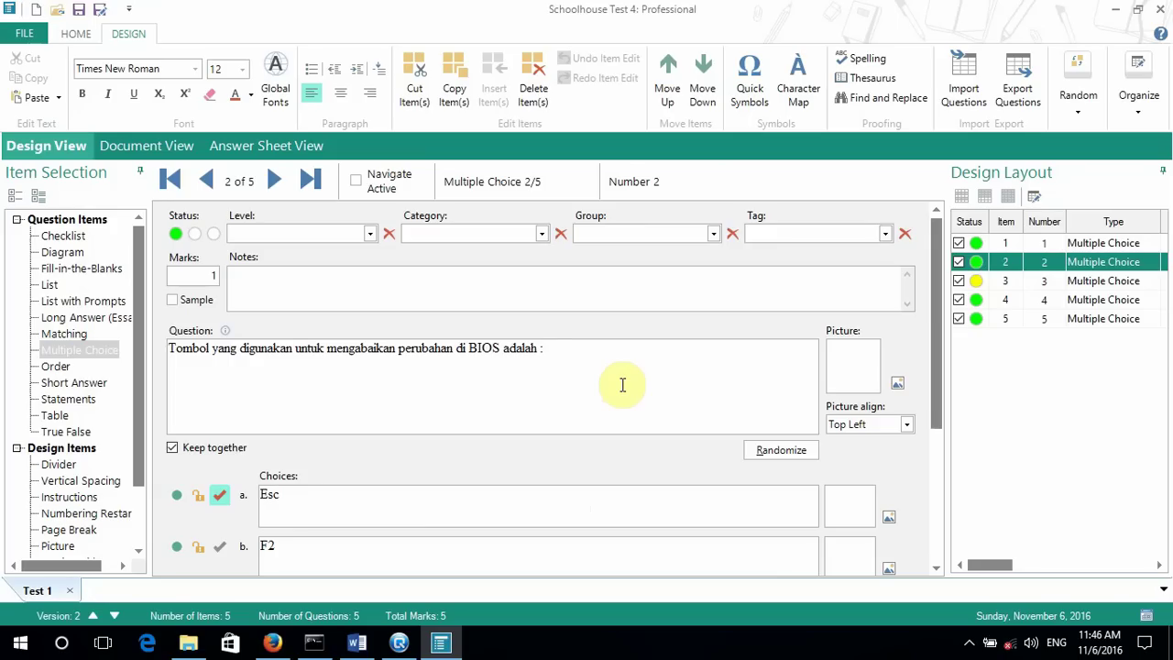
Step: Export the test questions as an Aiken format text file named MyExport2 in the Tests folder
left_click(1016, 84)
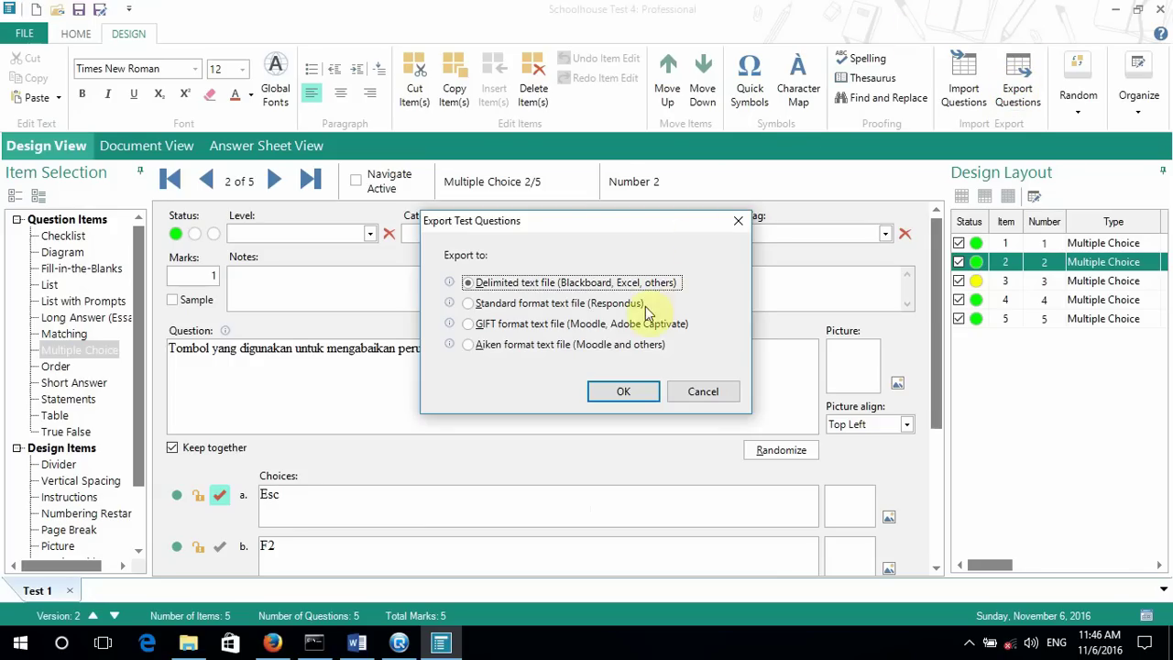
left_click(467, 345)
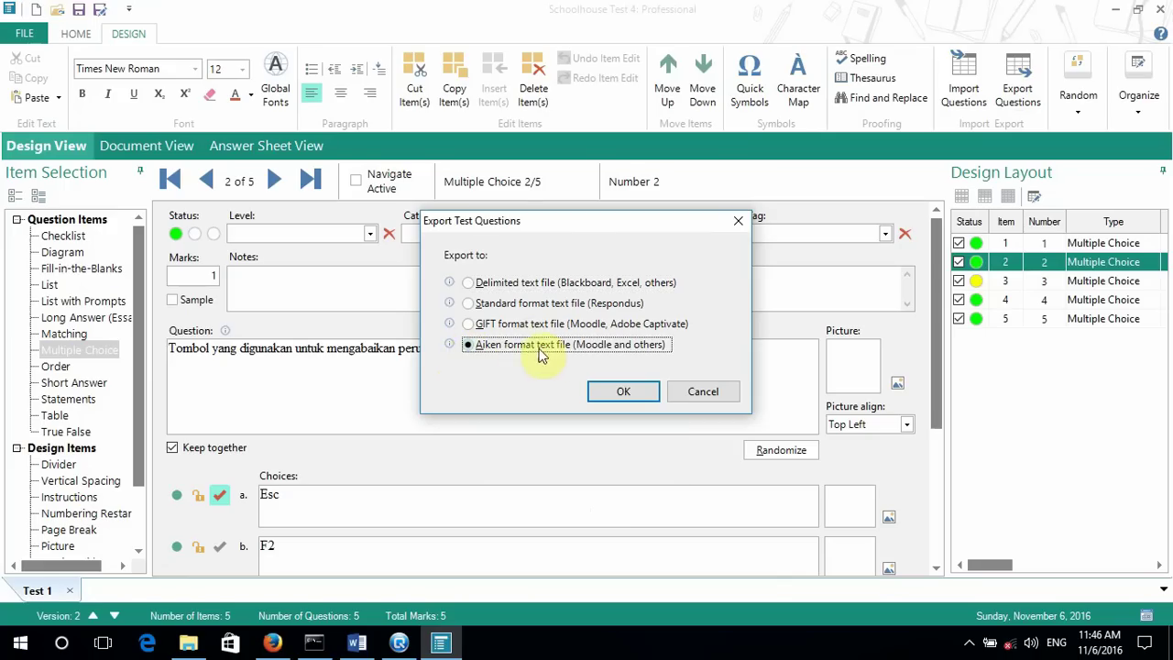
left_click(616, 394)
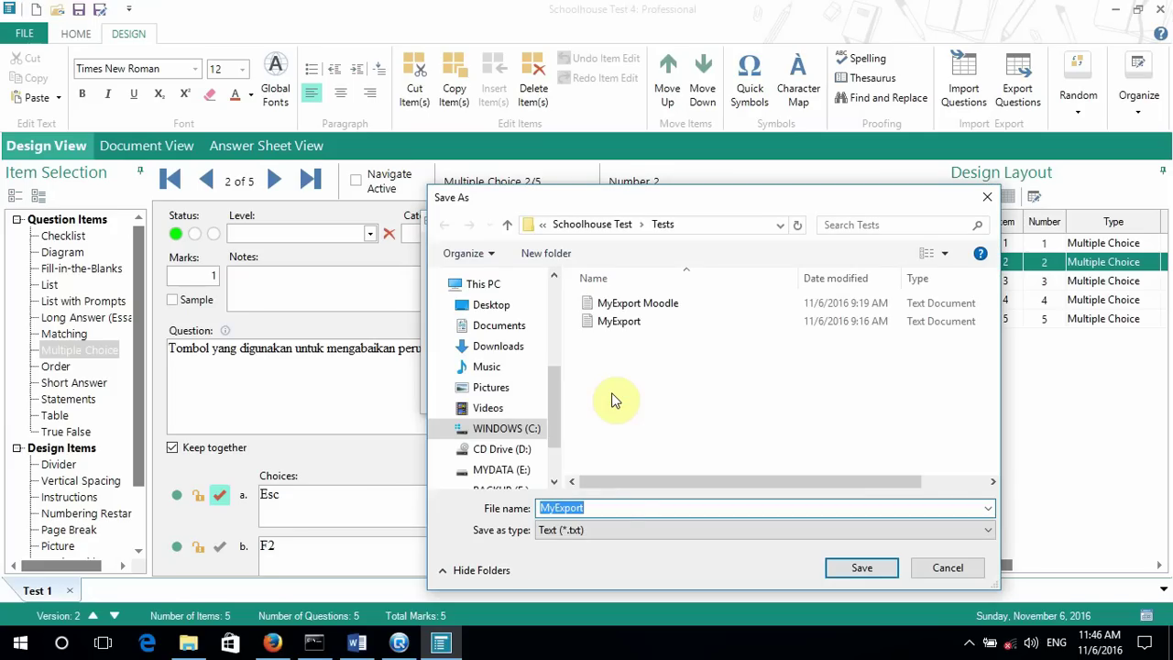
left_click(595, 509)
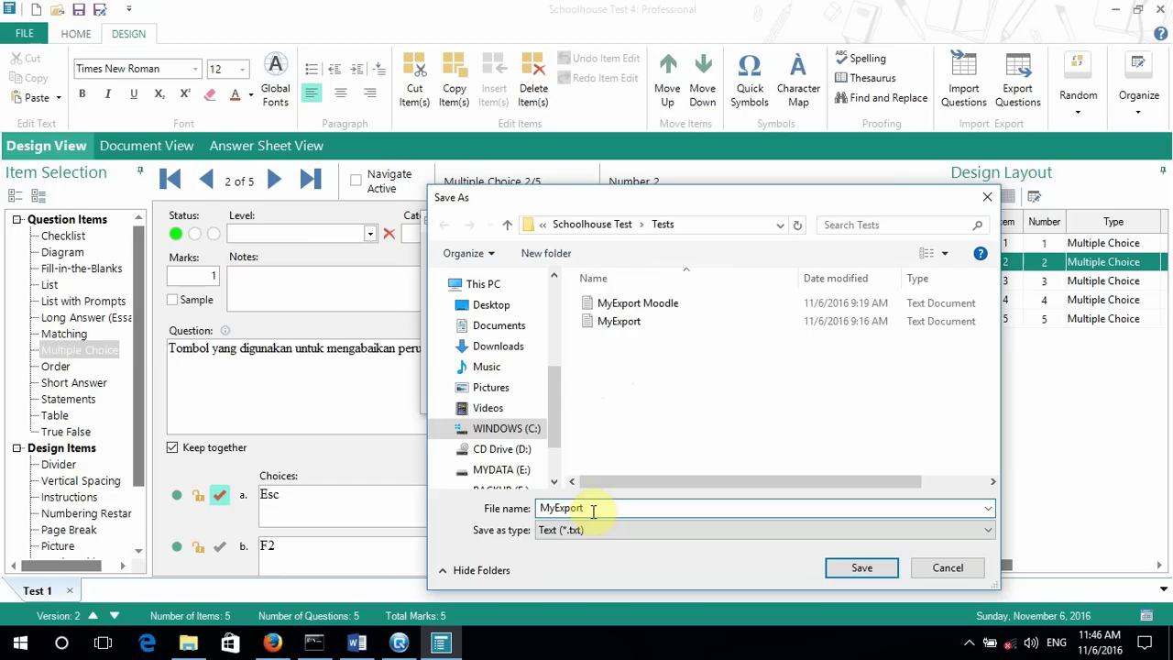
type("2")
left_click(855, 566)
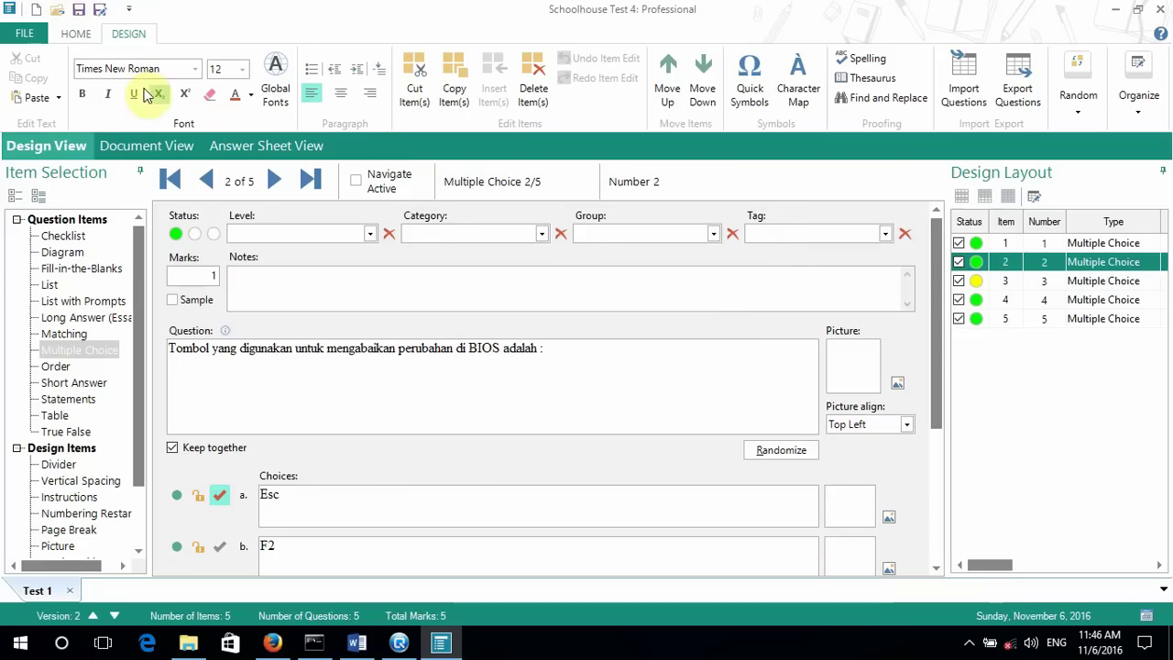
Step: Switch to the Moodle e-learning site in Firefox, open the DIAGPC1 course and turn on its editing mode
left_click(25, 35)
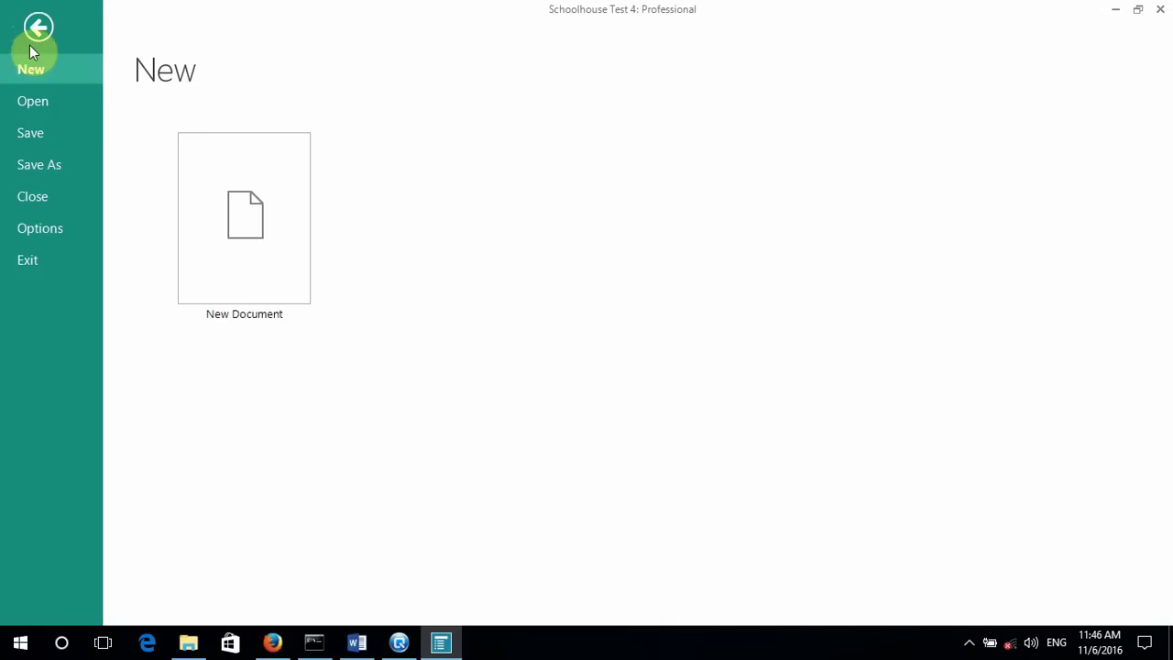
left_click(266, 651)
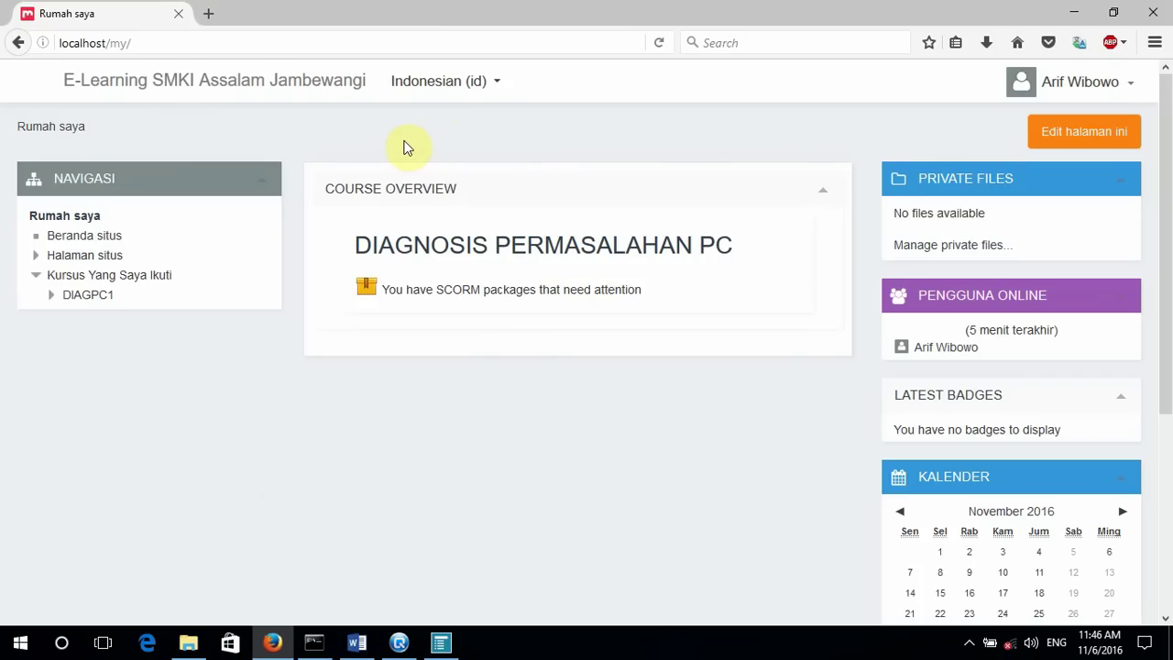
left_click(76, 296)
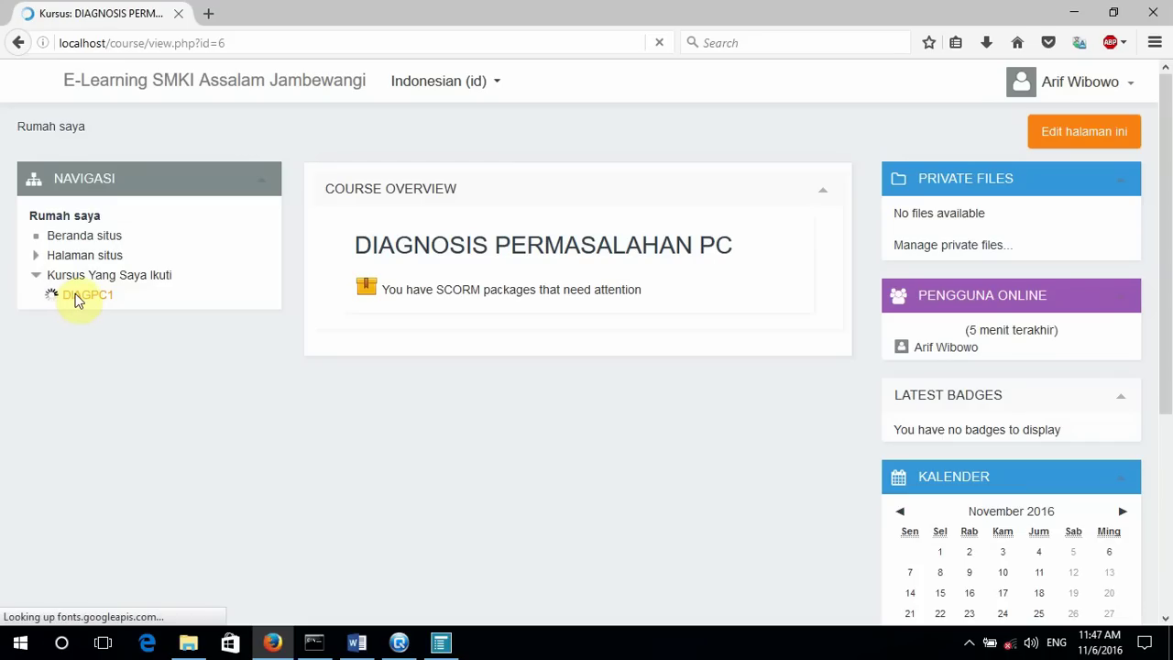
scroll(774, 262, "down", 3)
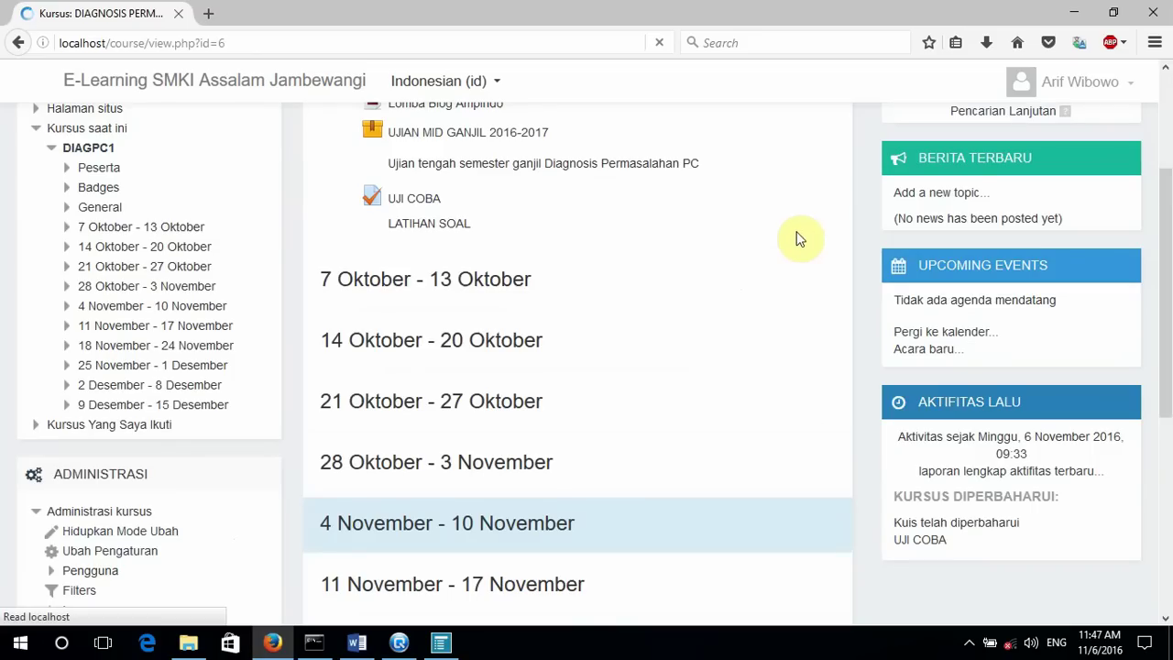
scroll(798, 236, "up", 3)
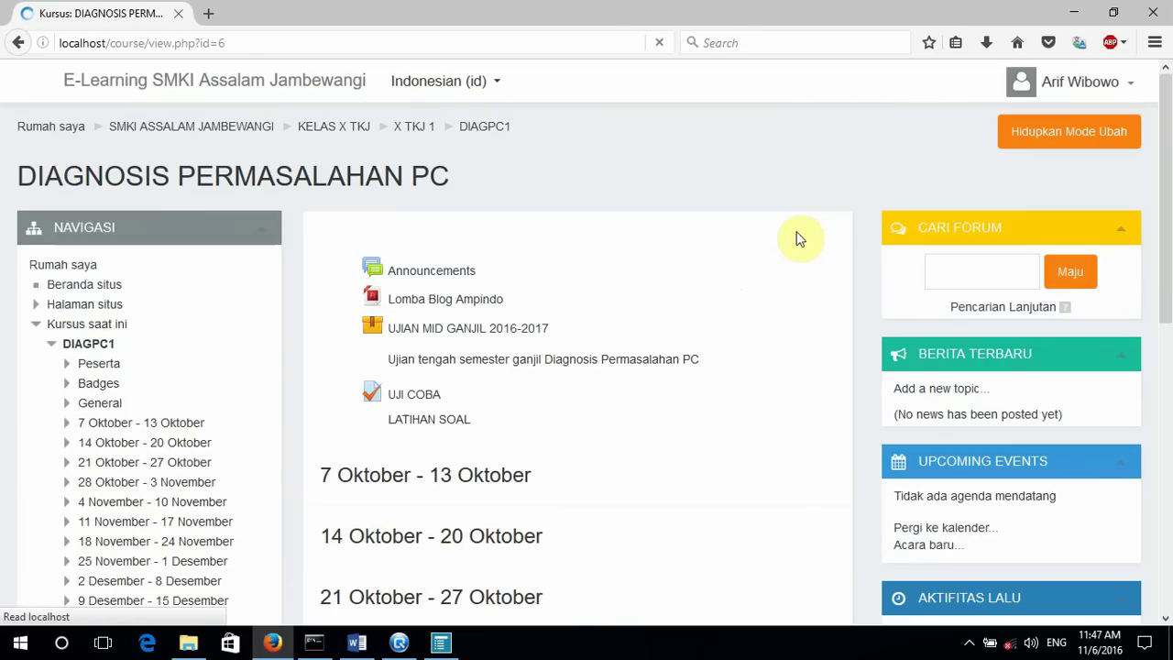
left_click(1083, 143)
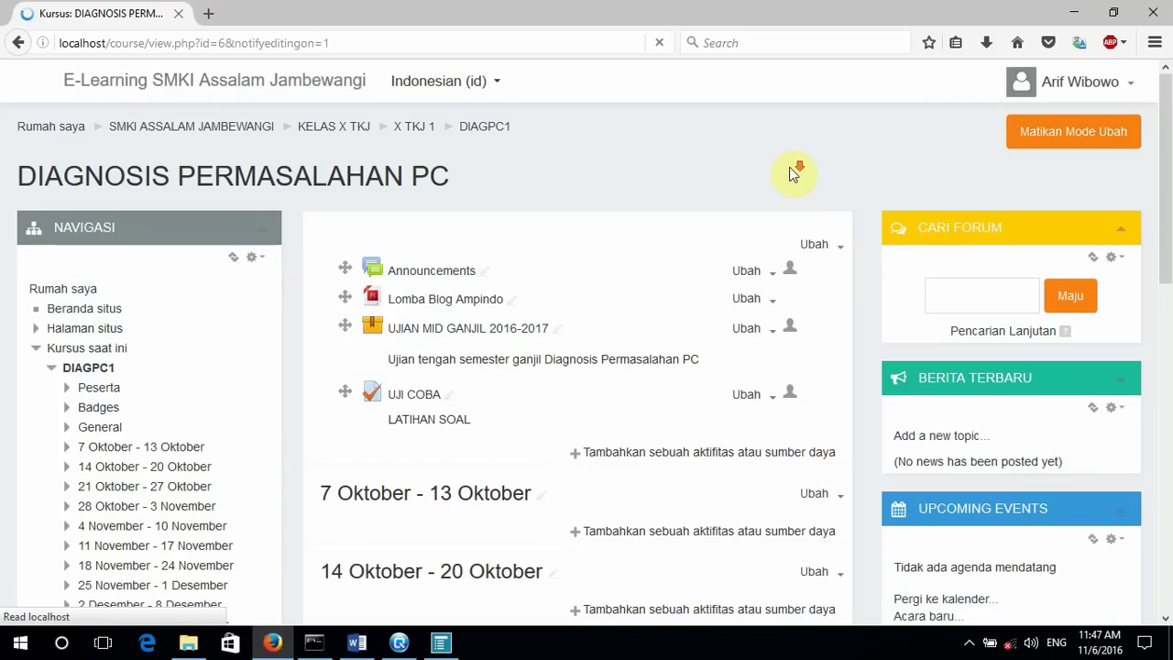
Step: Open the question import page in the course's question bank (Bank soal)
scroll(789, 169, "down", 3)
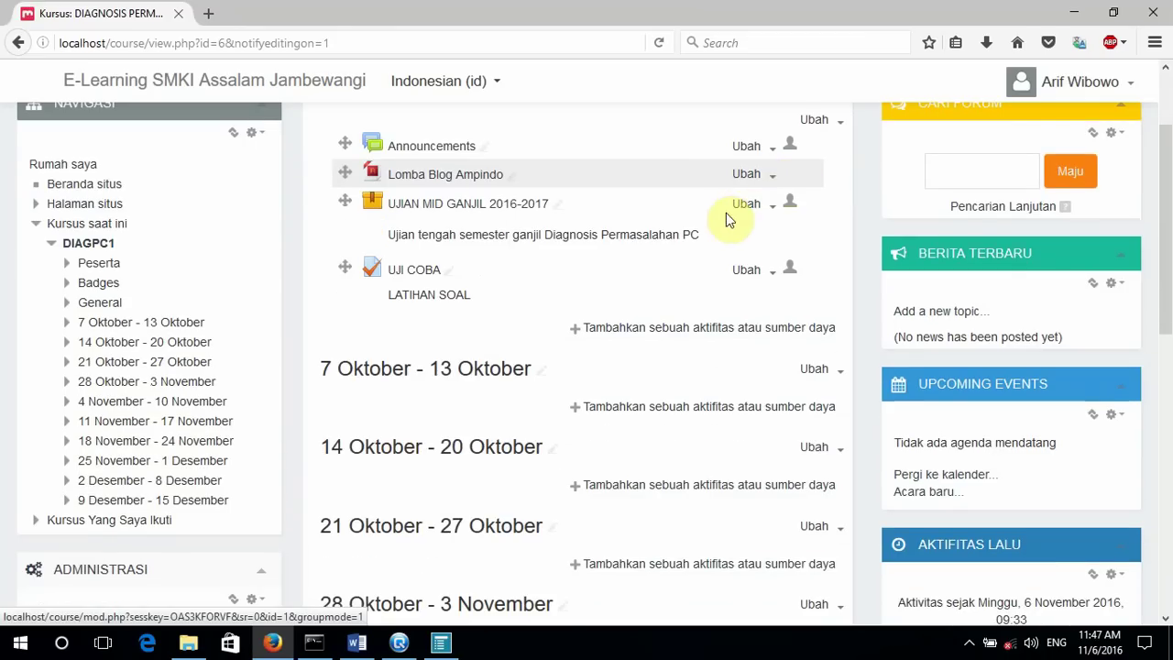
scroll(725, 212, "down", 5)
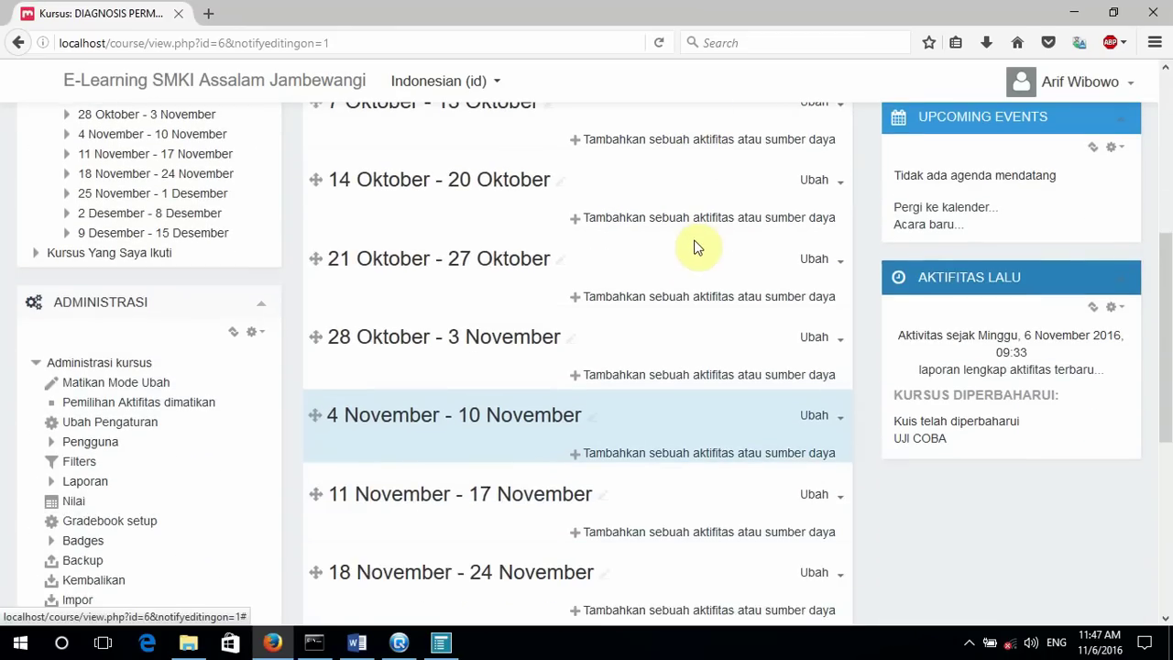
scroll(697, 247, "down", 5)
scroll(681, 291, "down", 1)
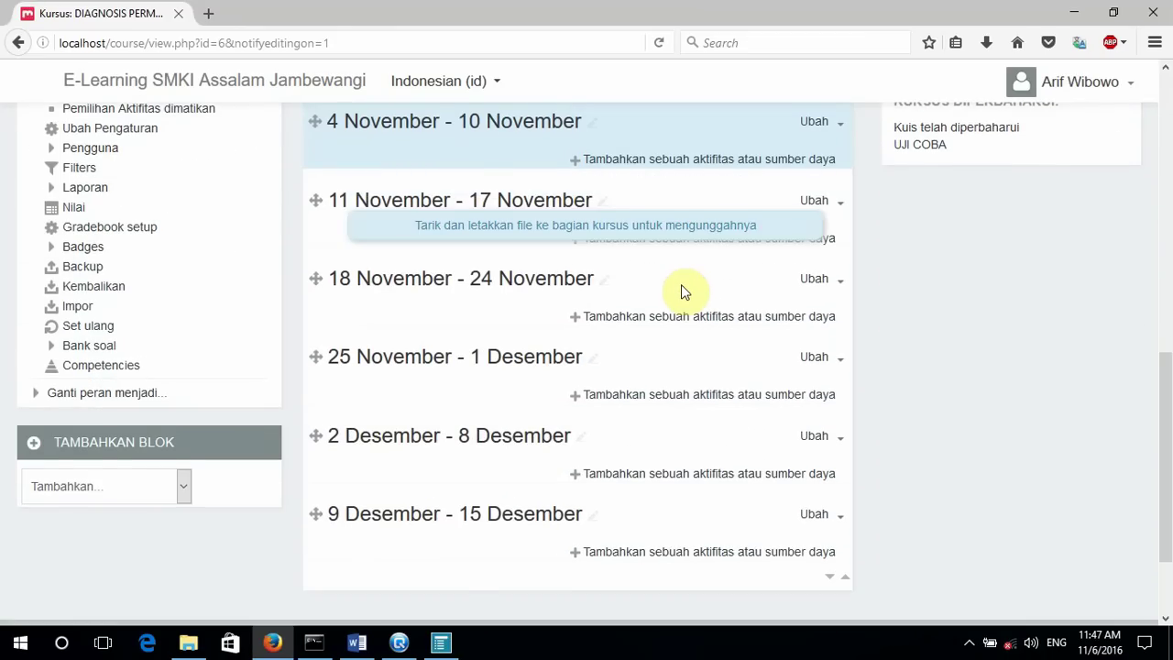
scroll(681, 291, "up", 2)
scroll(549, 305, "up", 2)
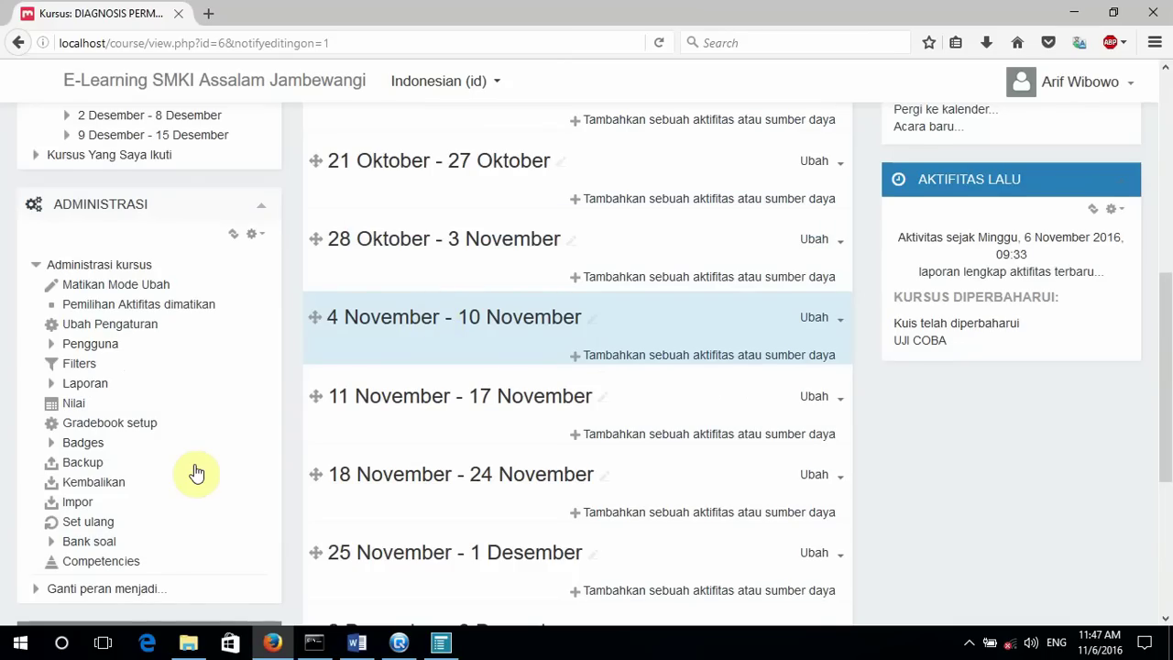
scroll(195, 472, "down", 2)
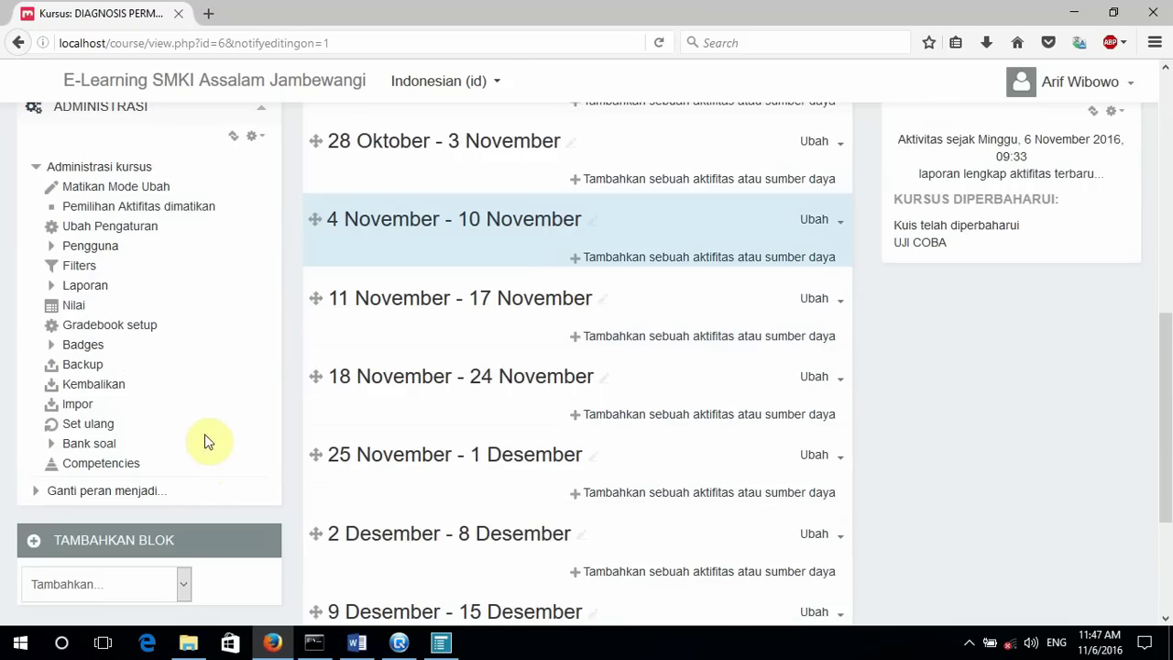
left_click(52, 445)
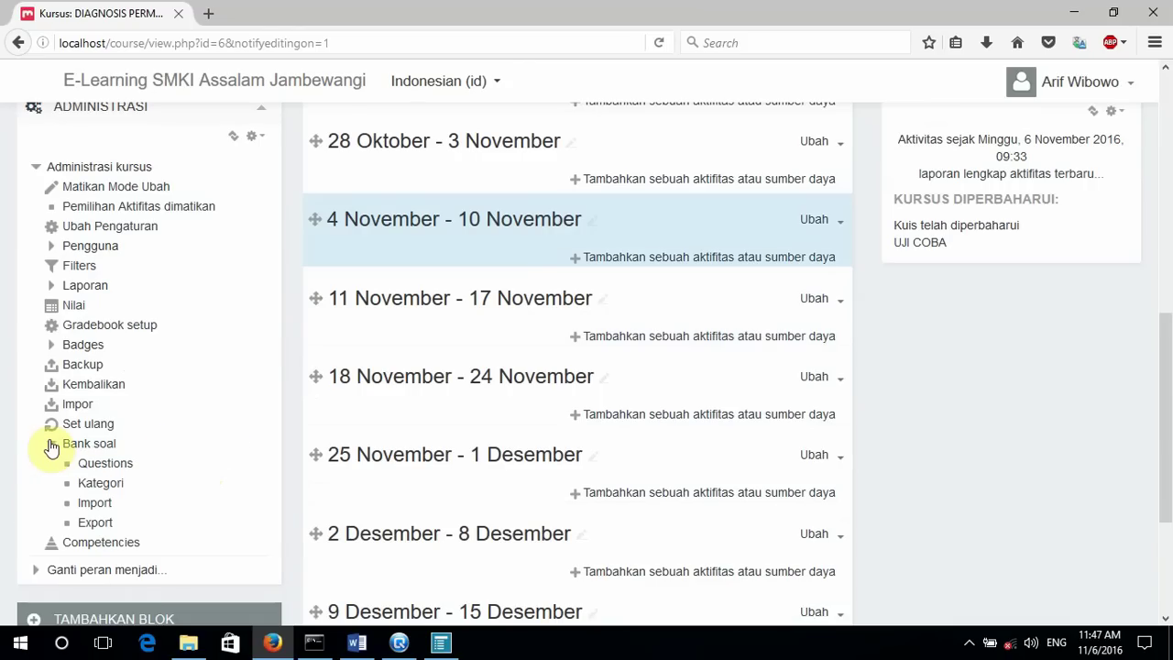
left_click(97, 508)
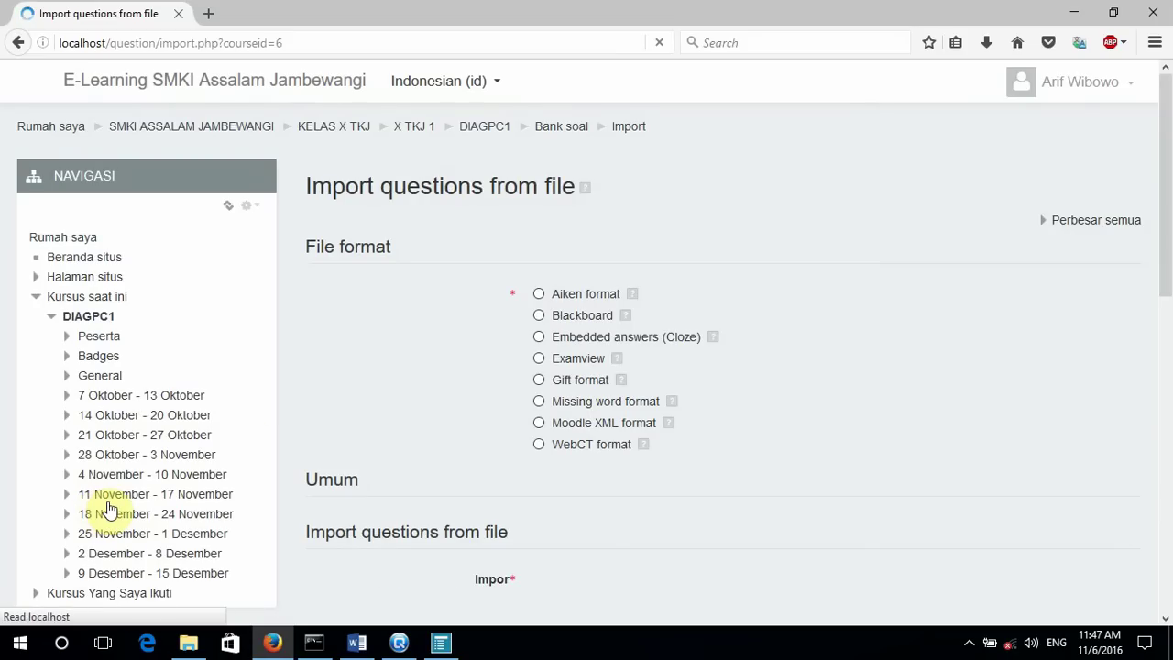
Step: Upload MyExport2.txt from the Tests folder and import its questions into the question bank in Aiken format
left_click(539, 294)
scroll(807, 316, "down", 2)
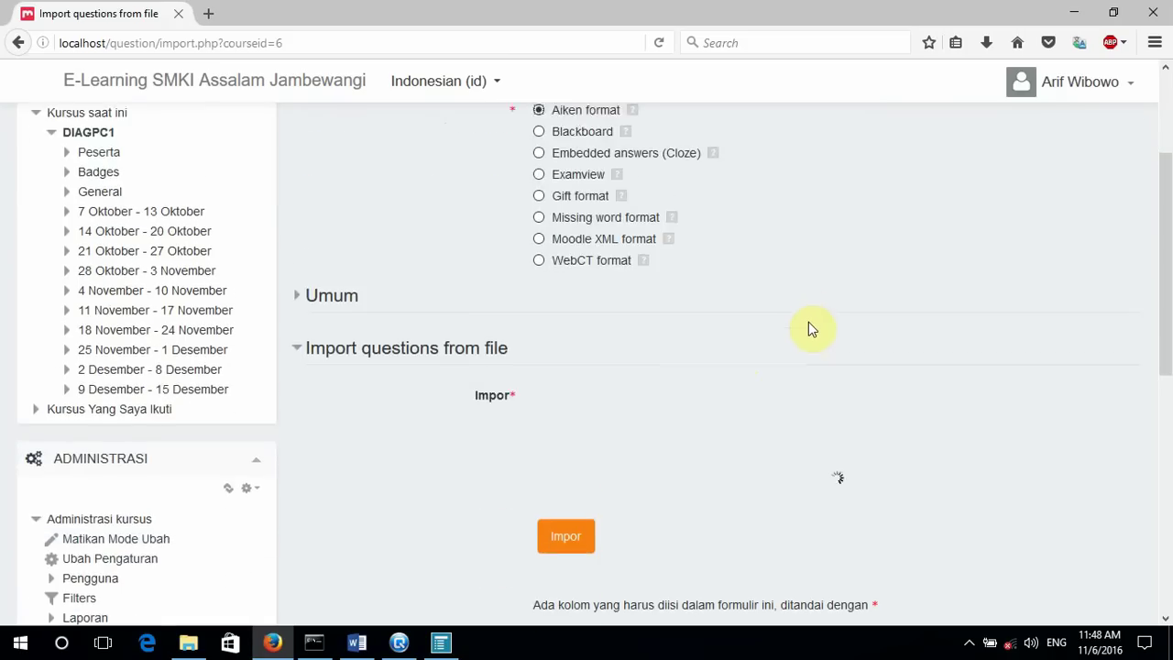
scroll(808, 329, "down", 2)
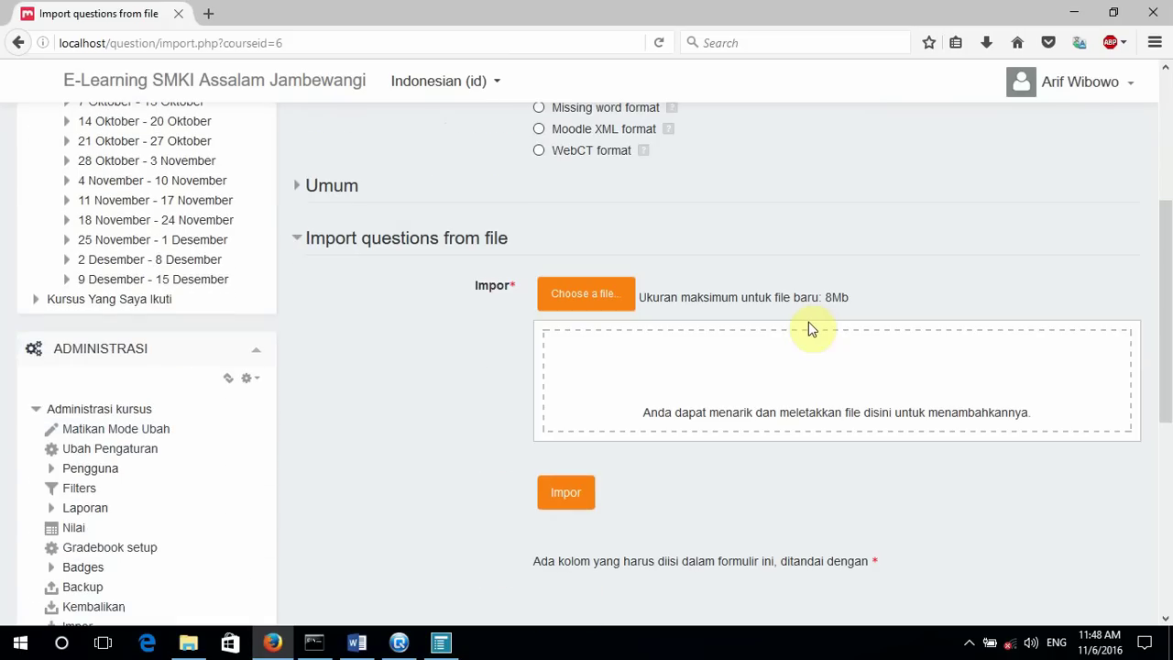
left_click(586, 295)
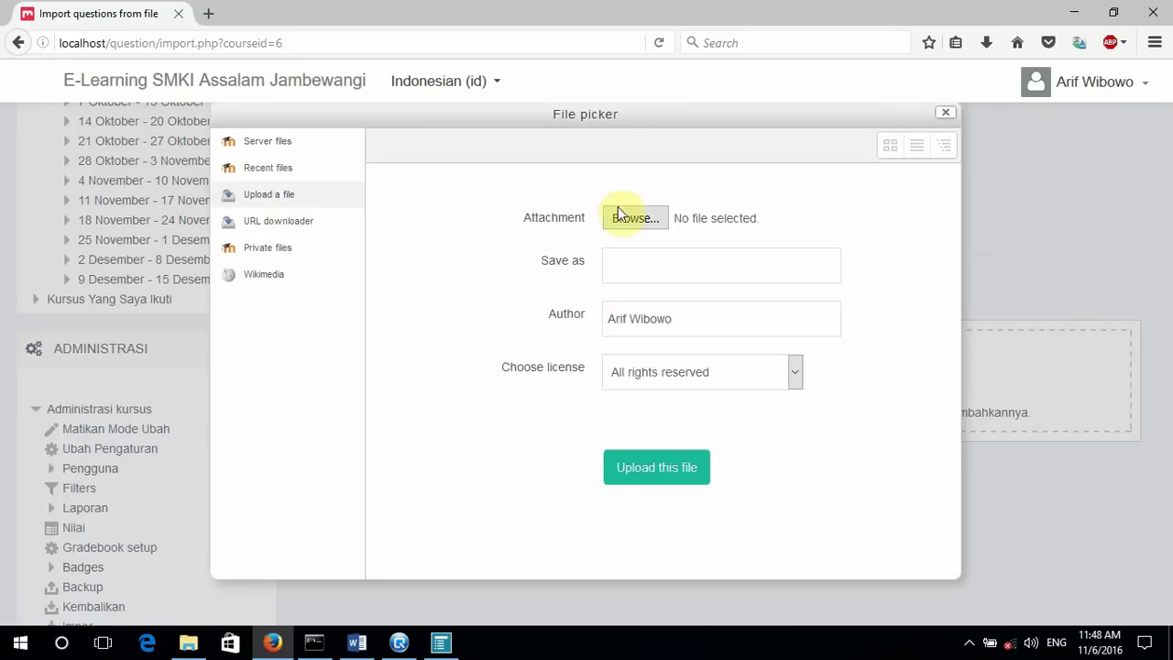
left_click(622, 218)
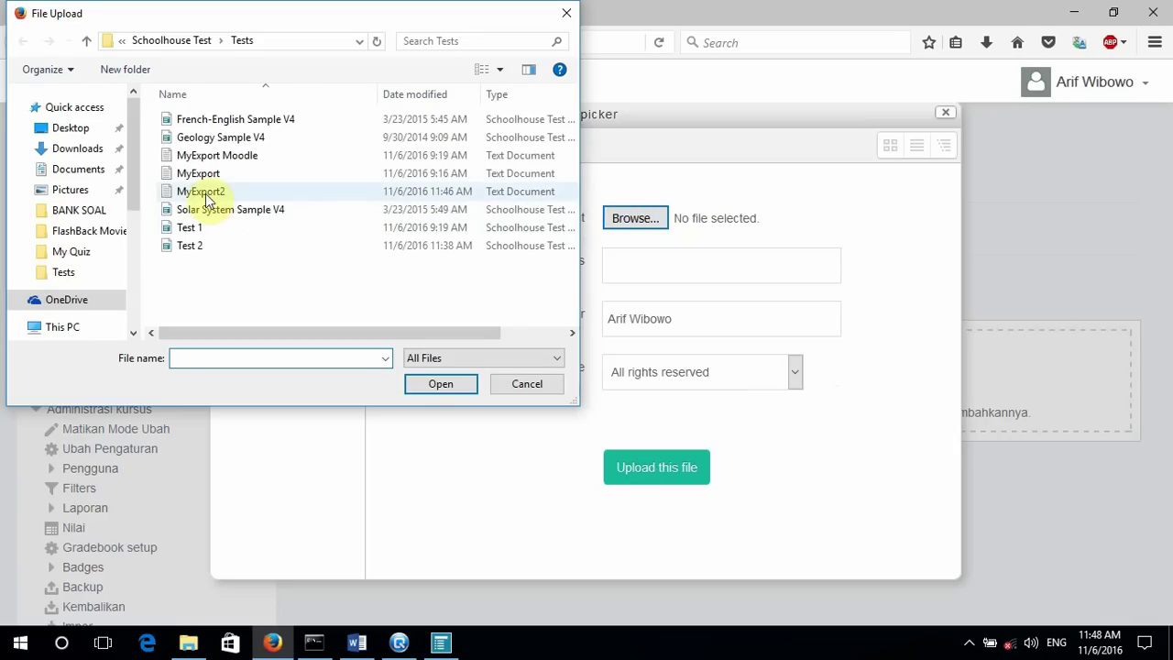
left_click(207, 195)
left_click(415, 389)
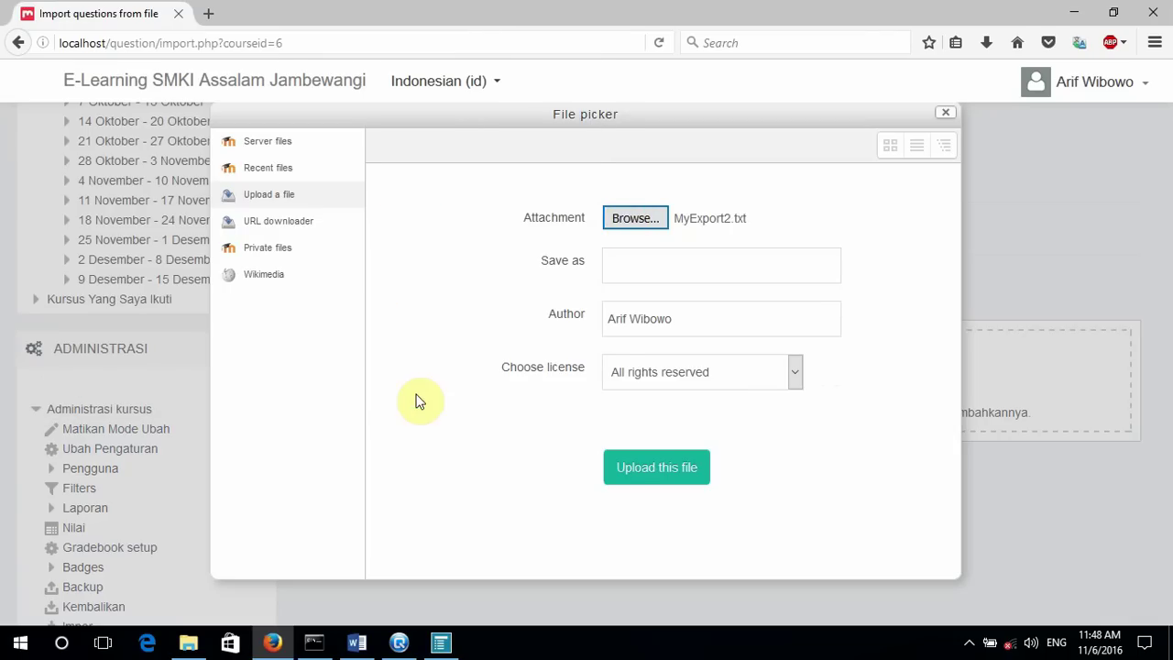
left_click(646, 471)
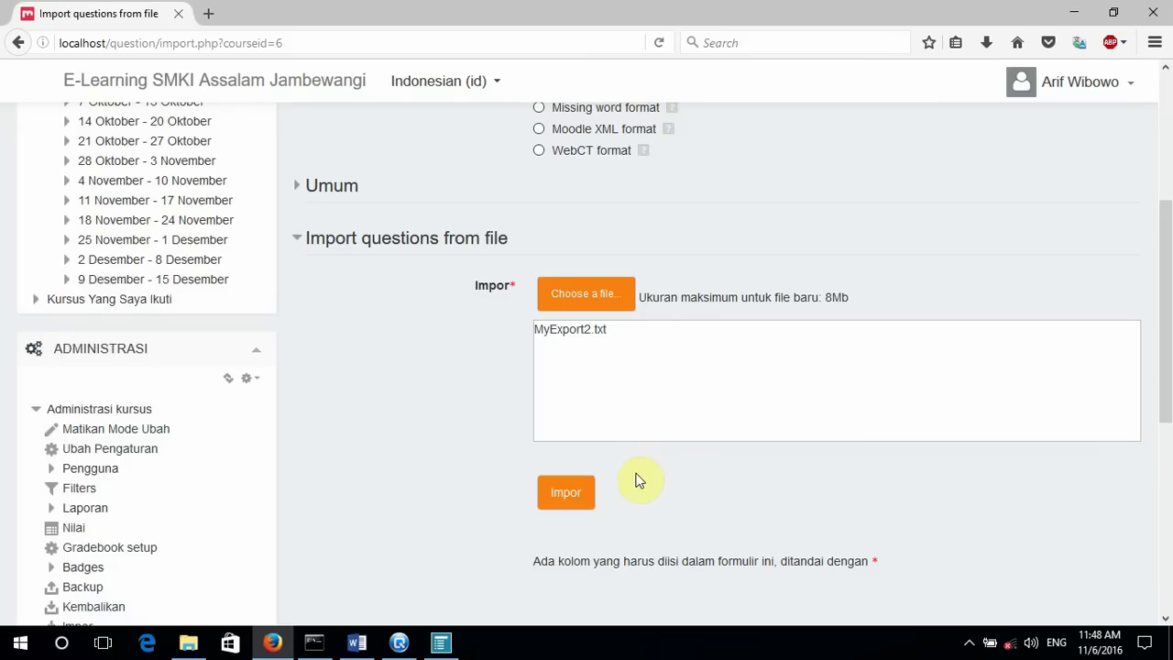
left_click(561, 500)
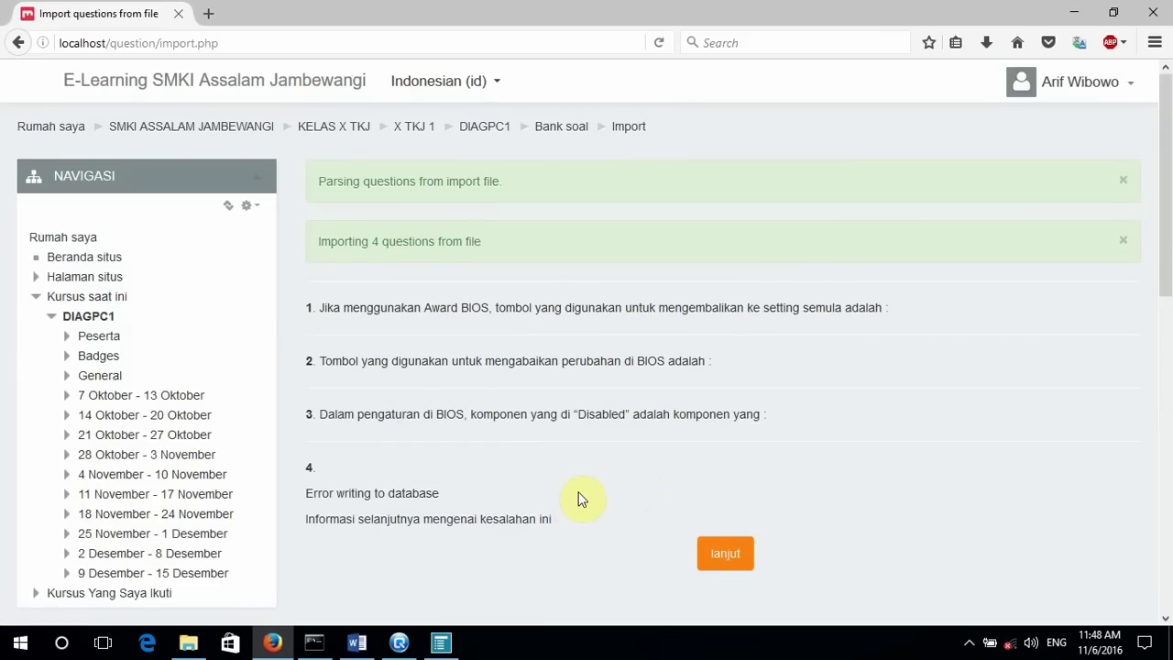
Step: Leave the question import results and open the DIAGPC1 course page
scroll(579, 499, "down", 2)
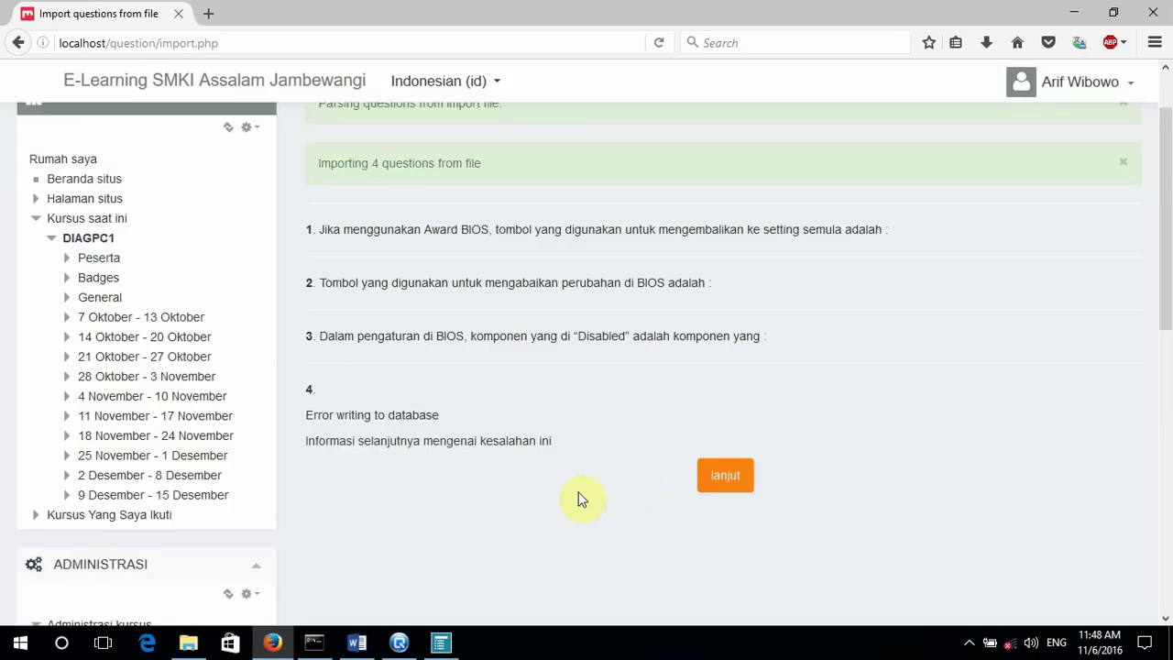
left_click(718, 454)
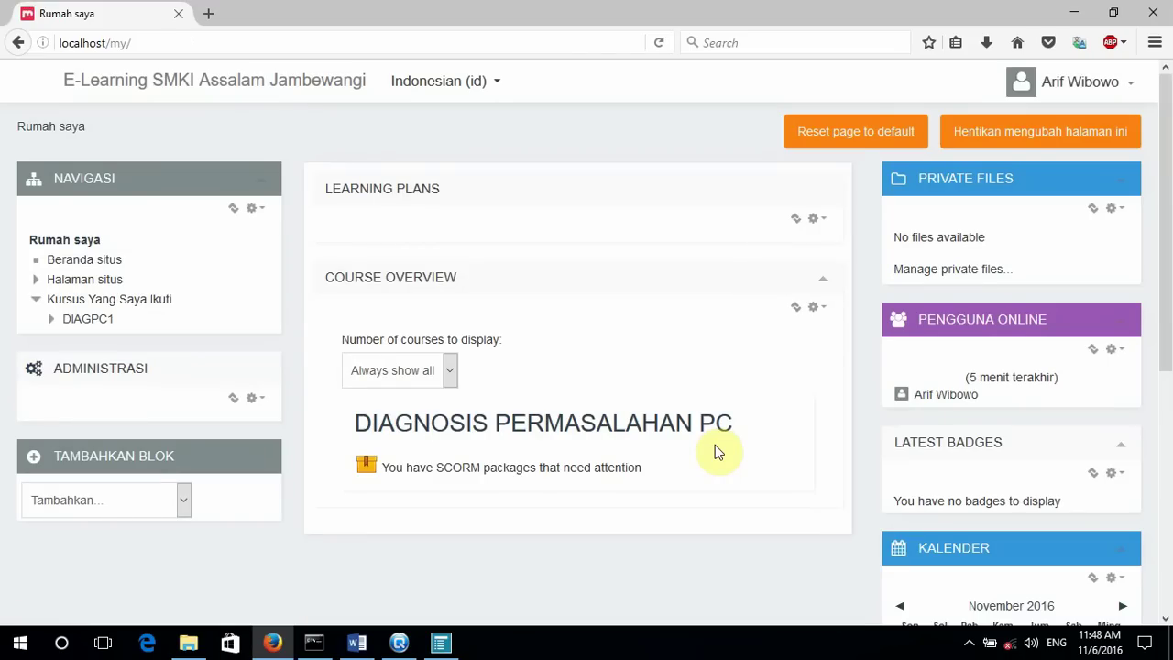
scroll(717, 451, "down", 3)
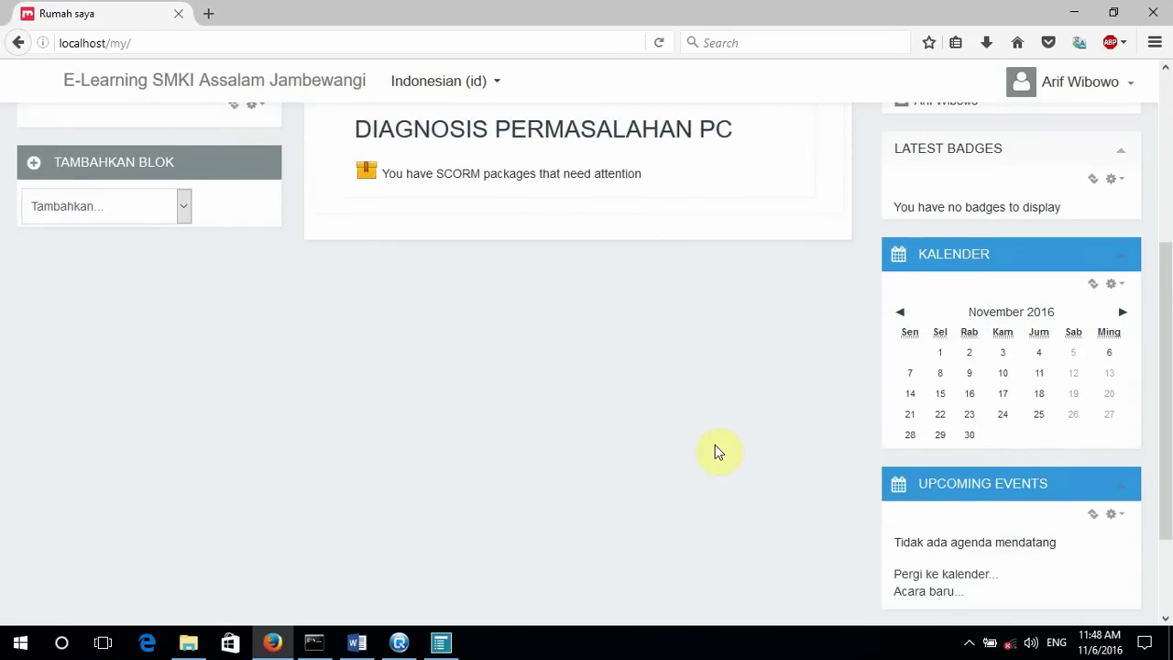
scroll(716, 450, "up", 3)
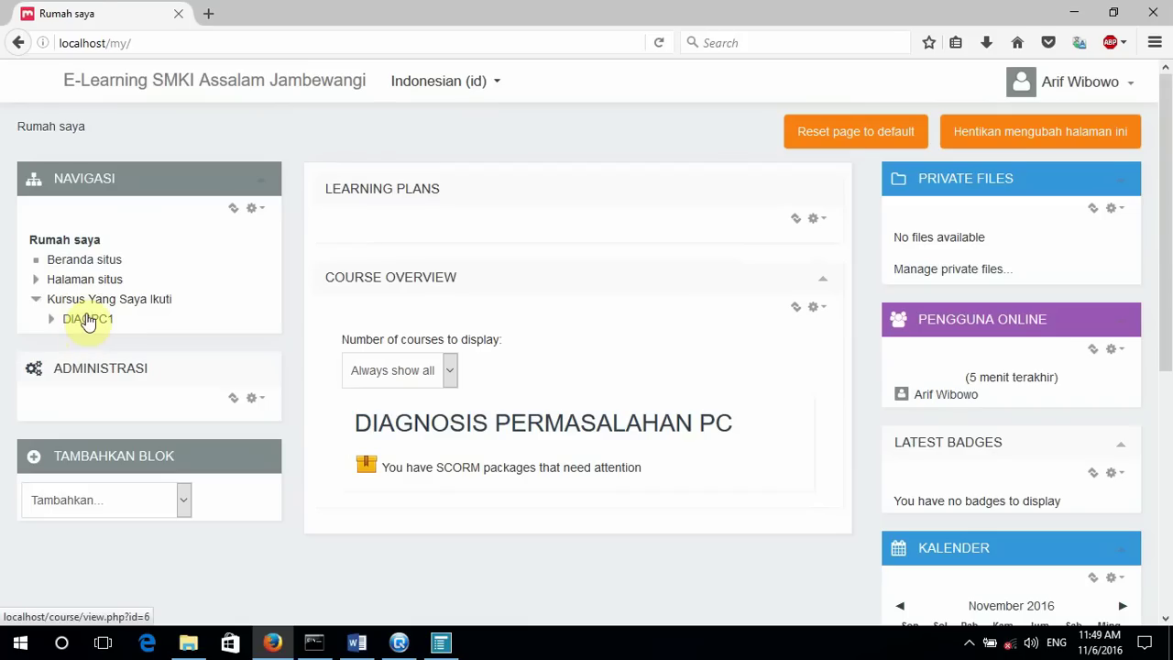
left_click(88, 319)
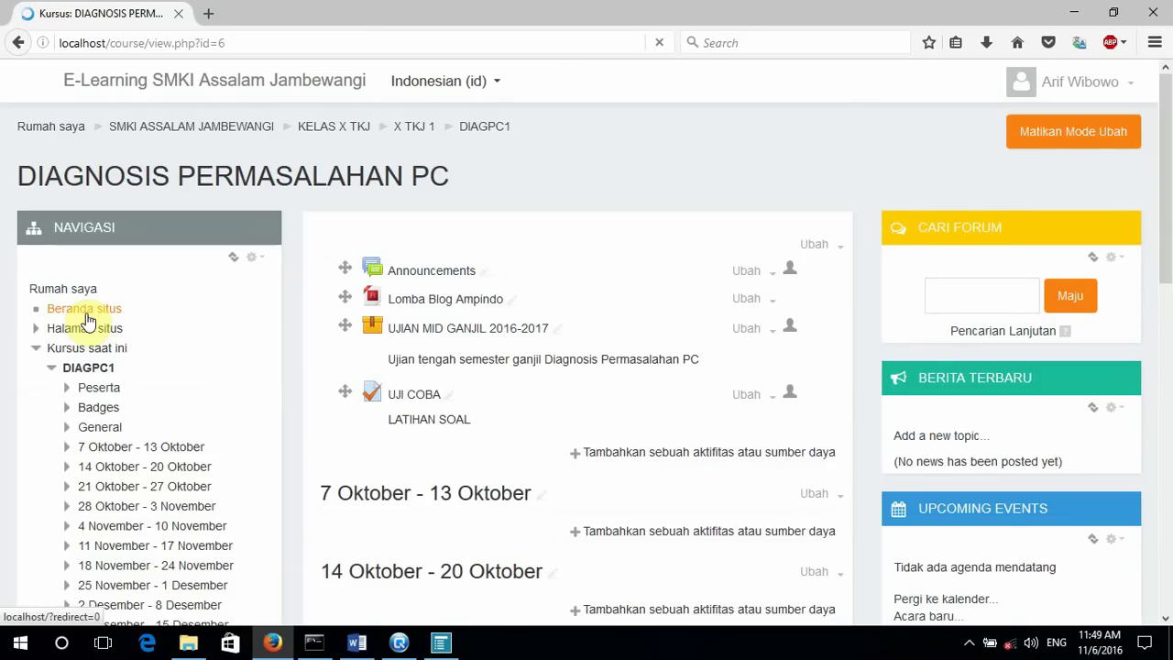
scroll(87, 319, "down", 10)
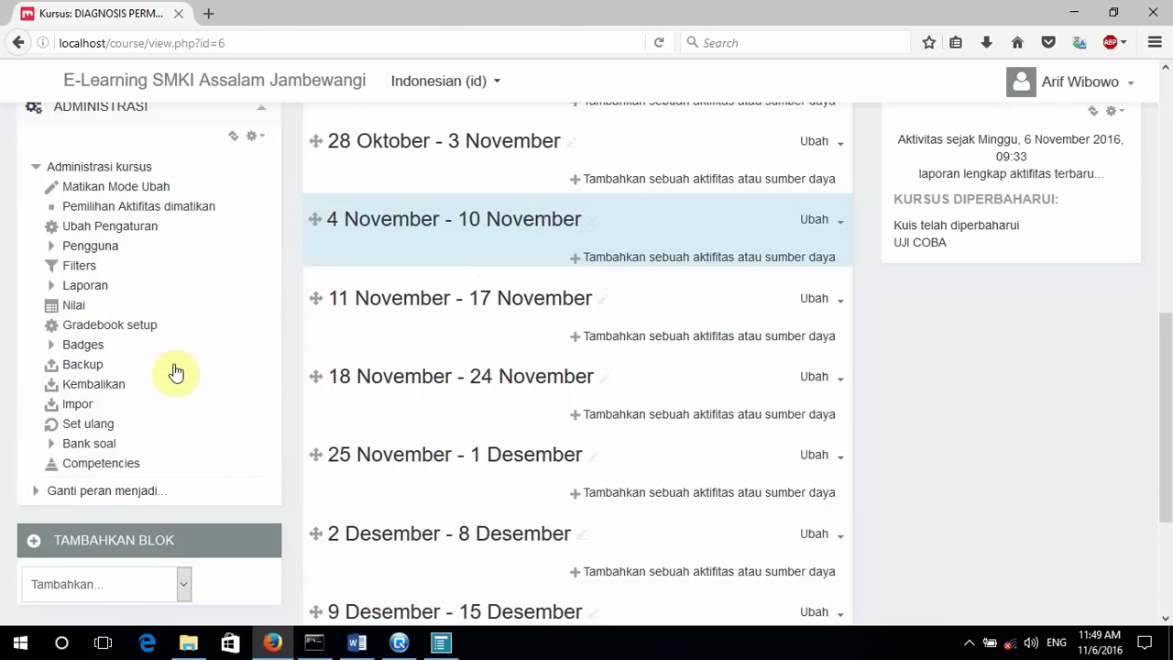
scroll(176, 372, "up", 10)
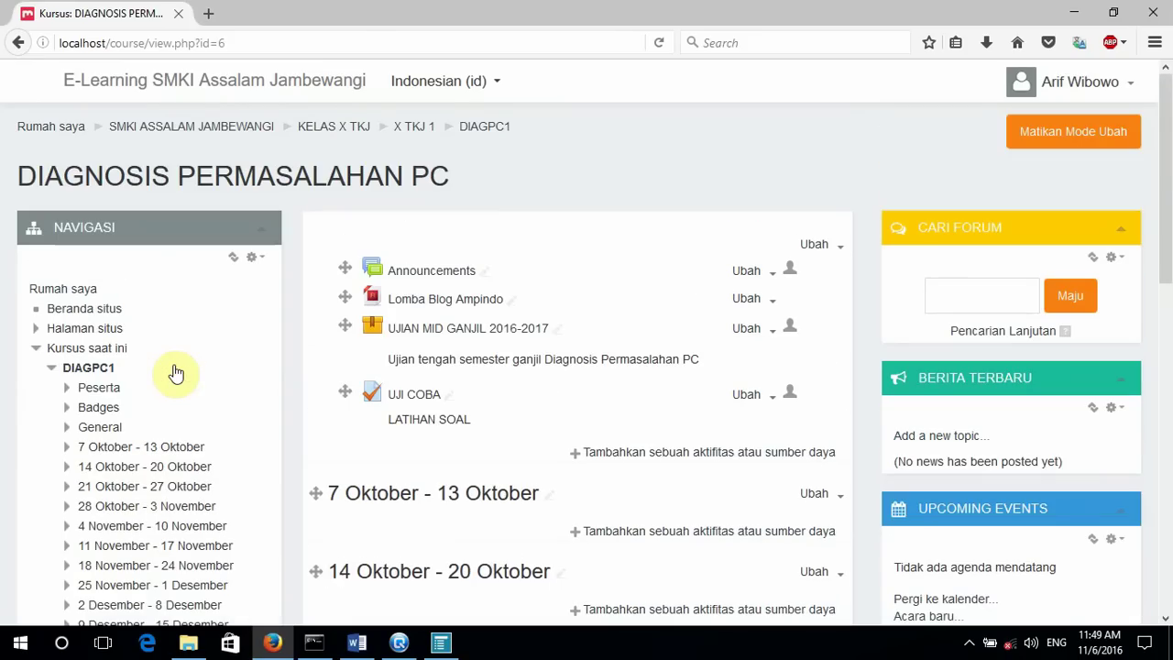
Step: Add a new Kuis activity to the general section of the course, above the 7 Oktober - 13 Oktober week
scroll(176, 372, "down", 3)
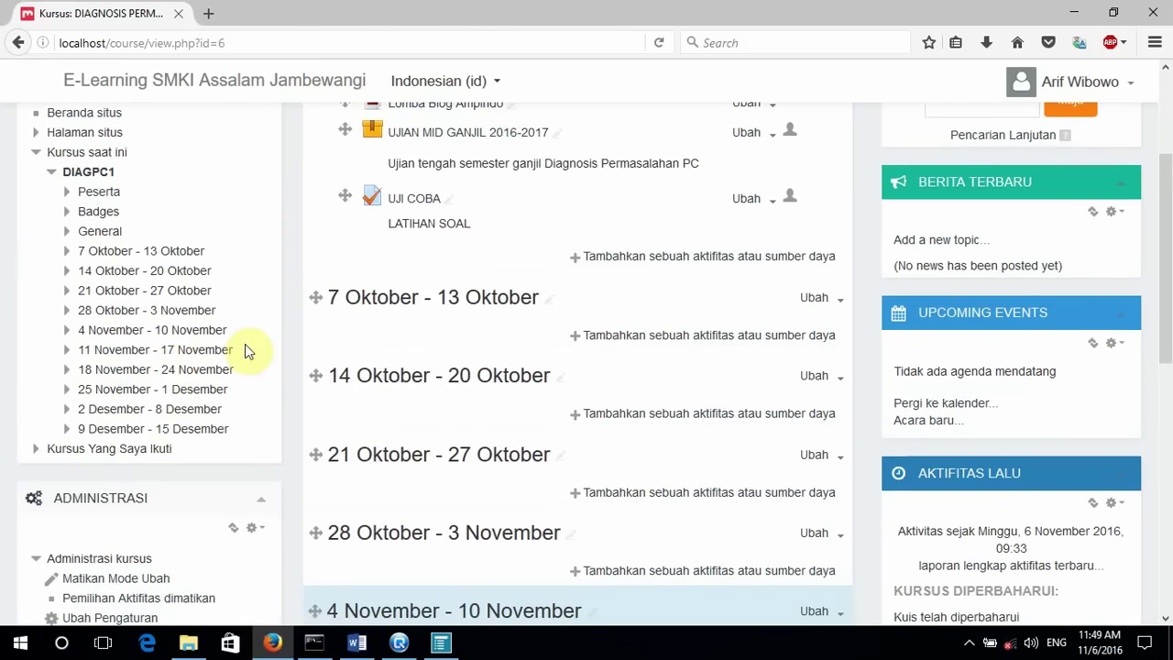
left_click(675, 262)
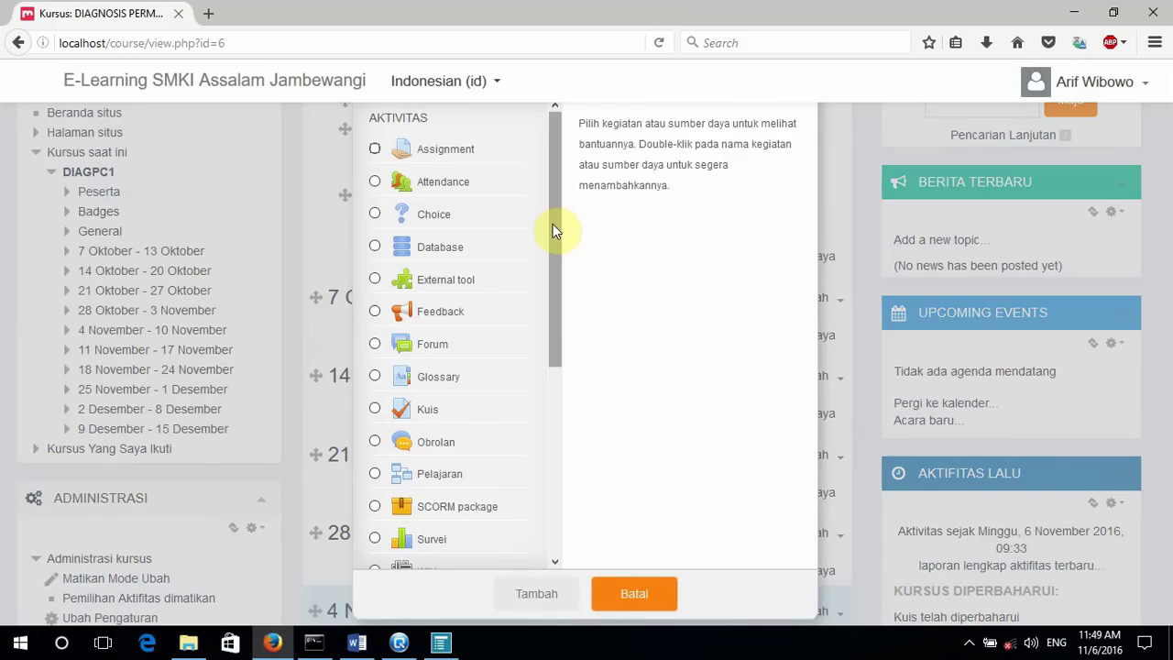
left_click_drag(553, 223, 552, 253)
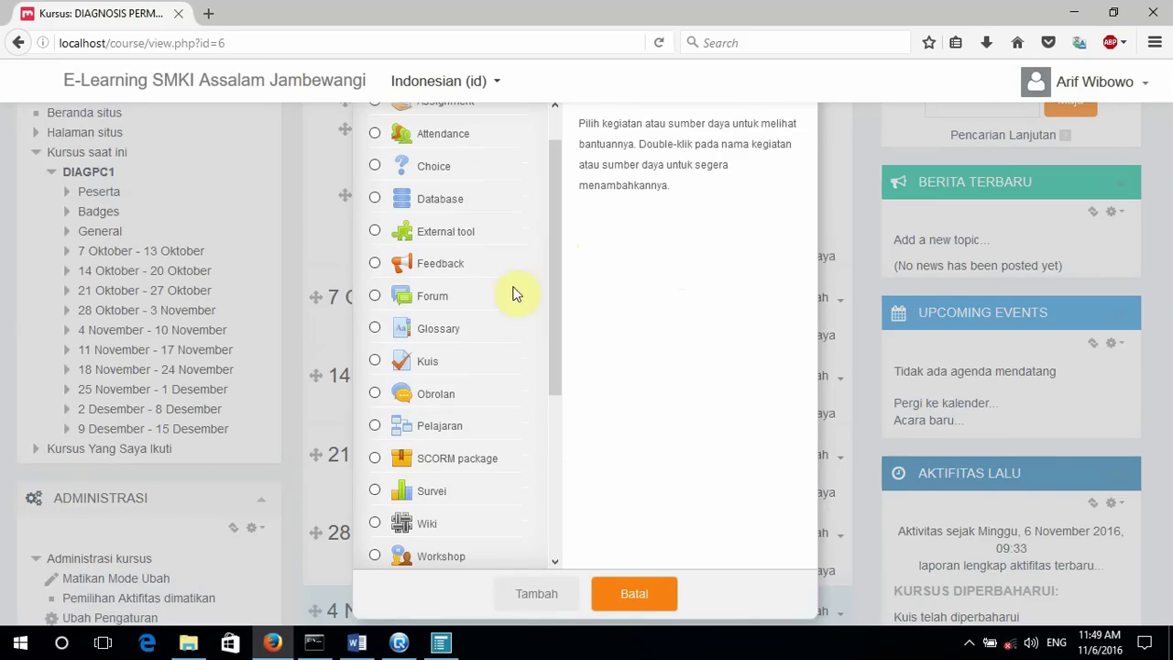
left_click(373, 363)
left_click(541, 595)
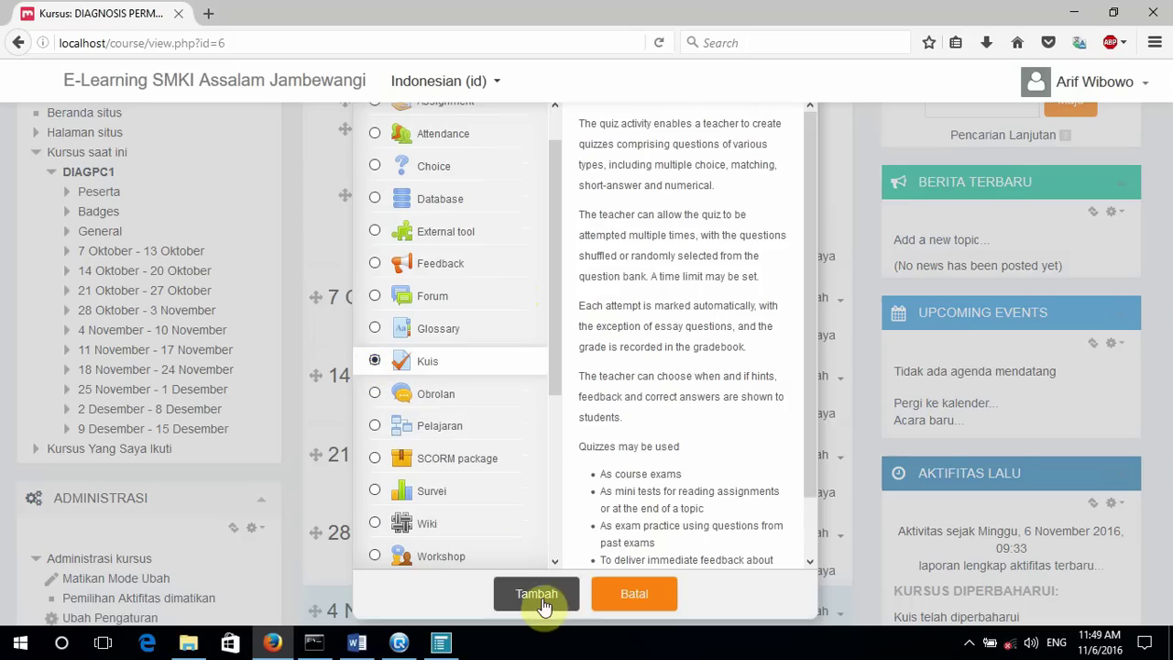
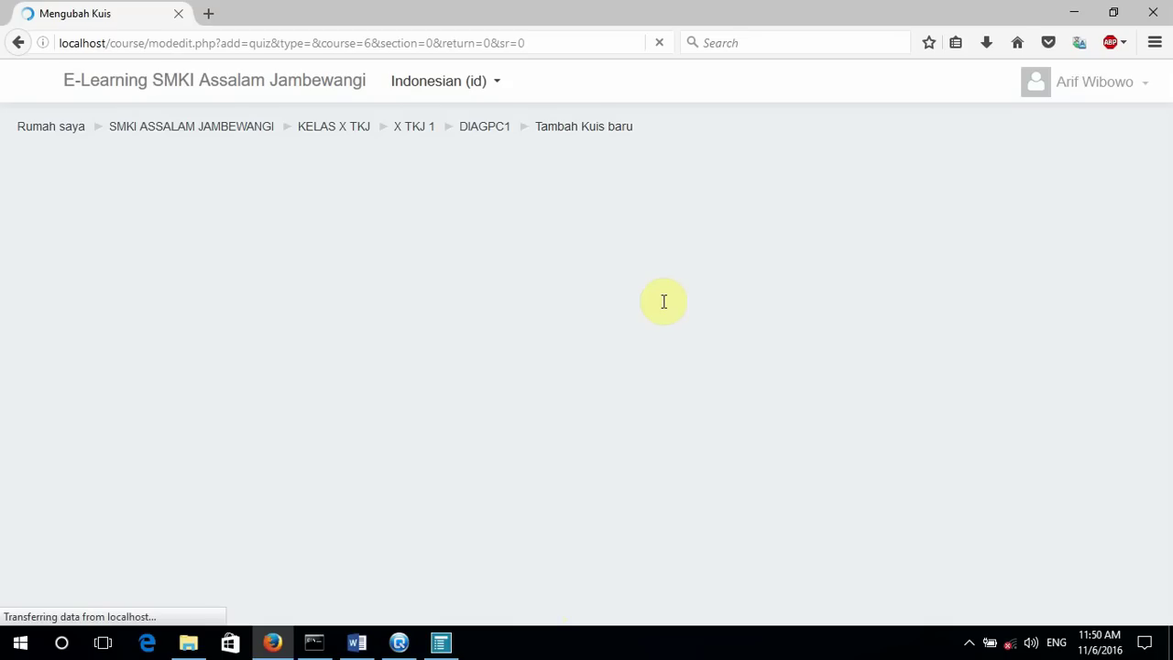
Step: Name the quiz UJI COBA2, enter TRY OUT2 as its introduction, and enable showing the description on the course page
type("UJI COBA")
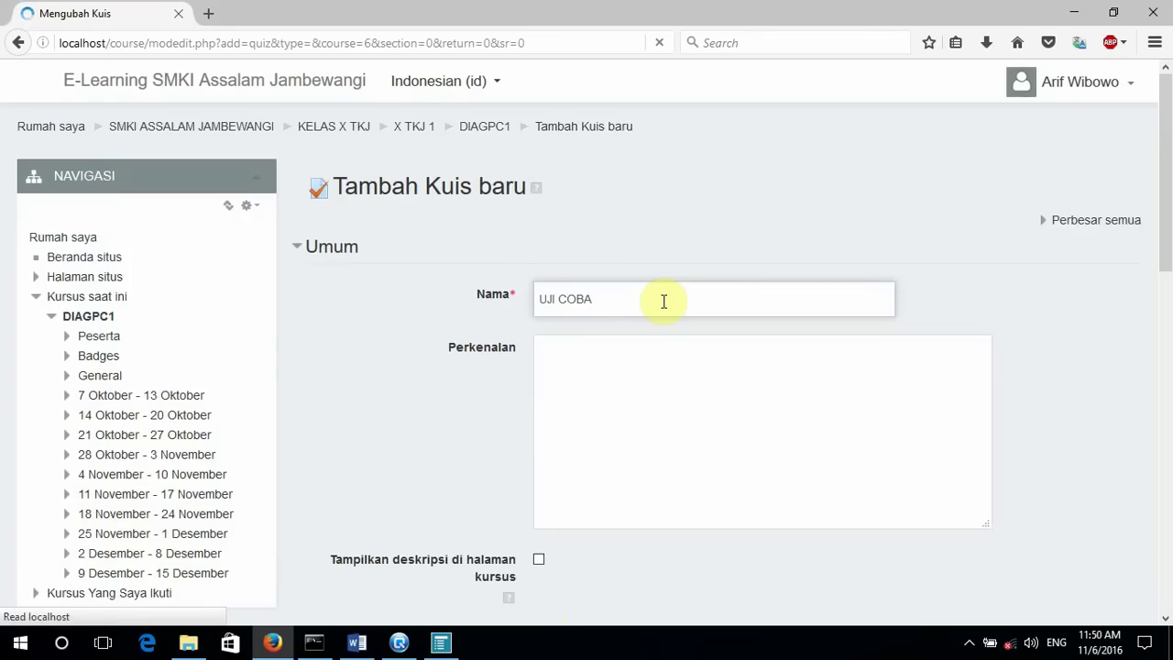
type("2")
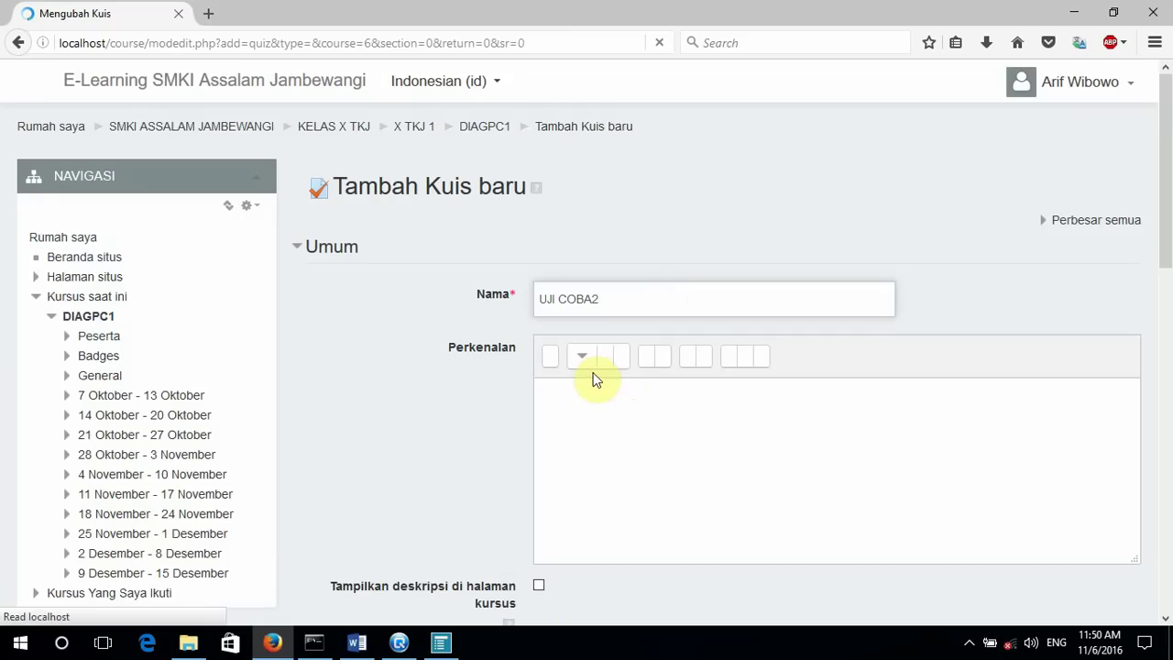
left_click(583, 420)
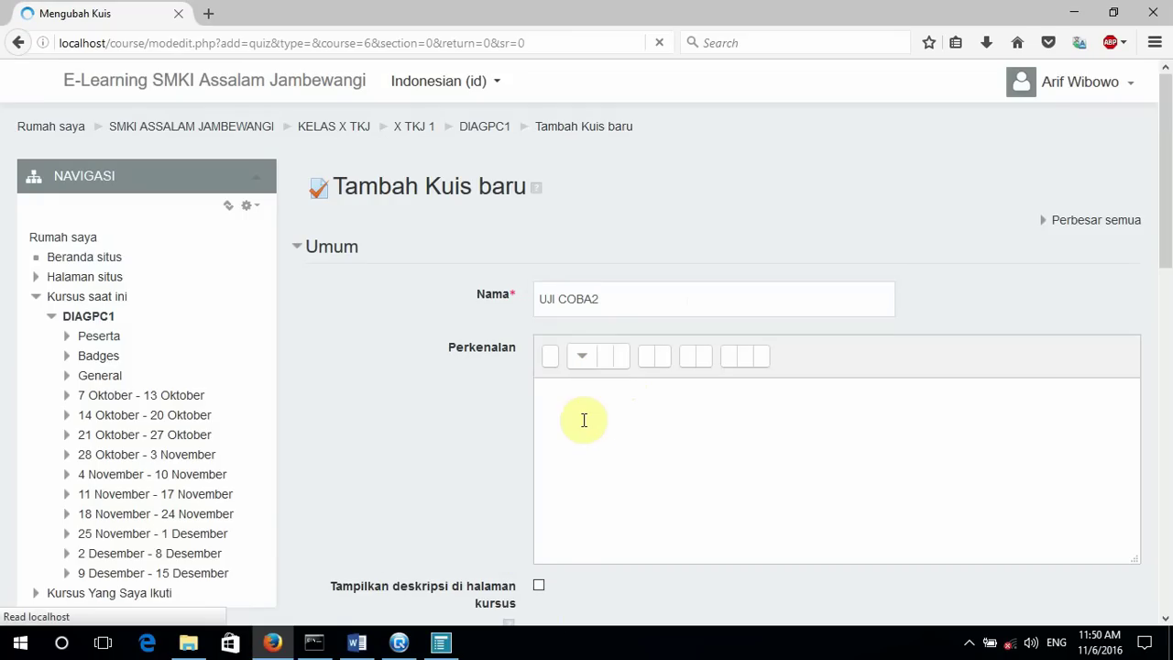
scroll(584, 420, "down", 2)
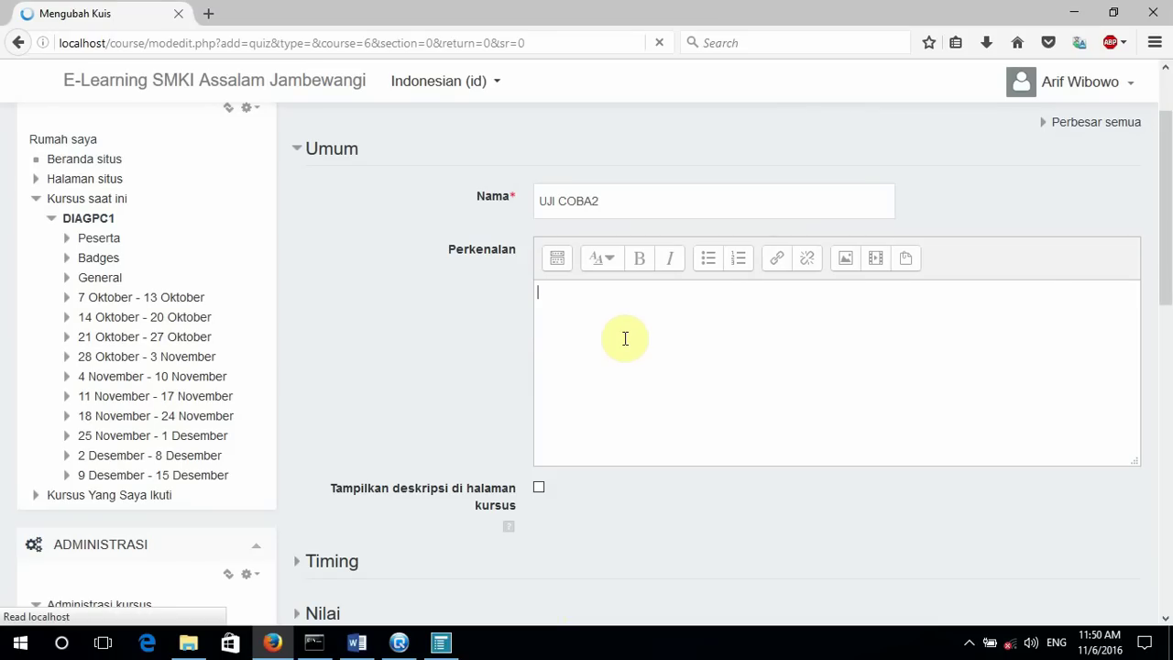
type("TRY OUT")
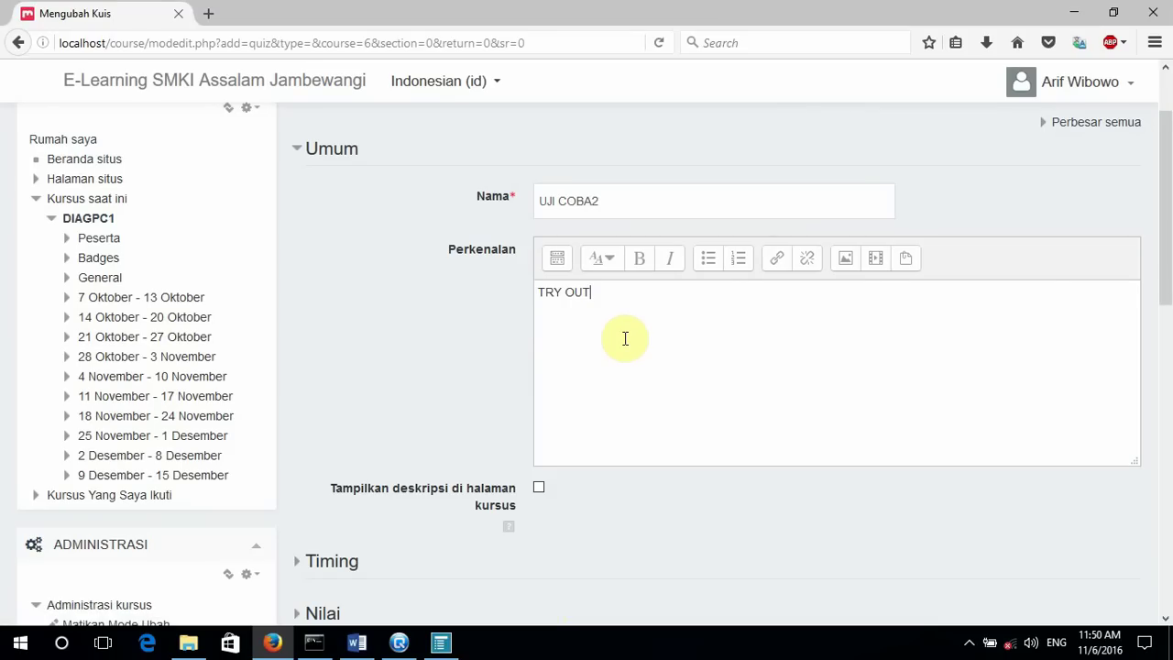
type("2")
scroll(623, 335, "down", 4)
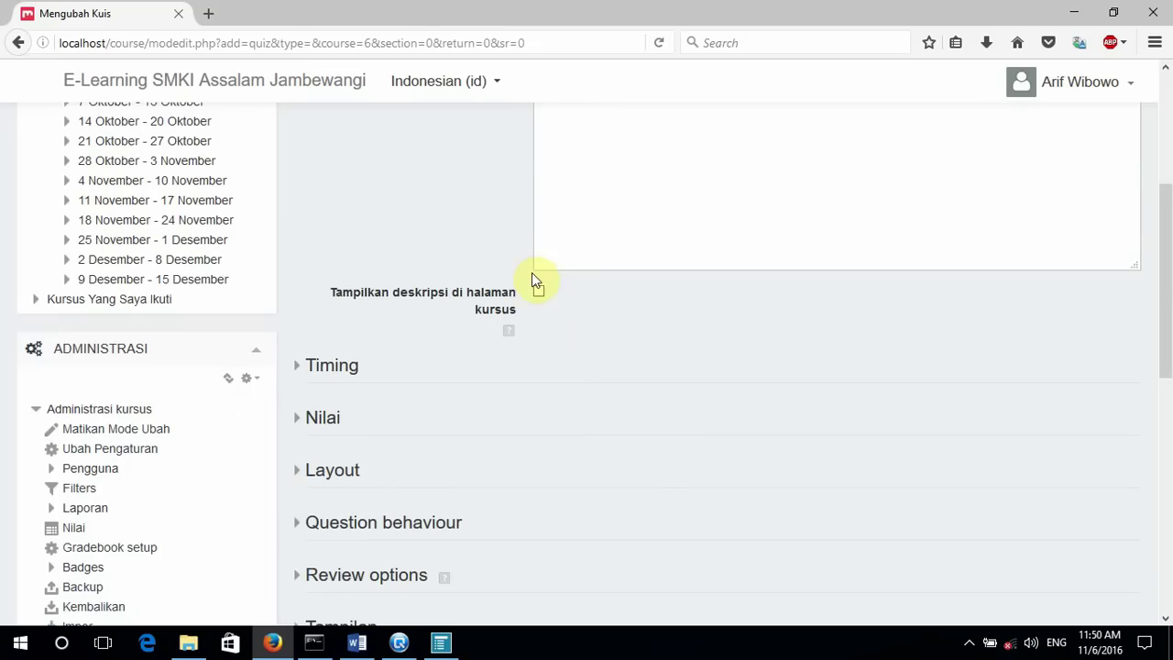
left_click(538, 290)
Step: Expand the quiz's Timing and Nilai settings and set the allowed attempts (Percobaan menjawab diperbolehkan) to 1
left_click(305, 376)
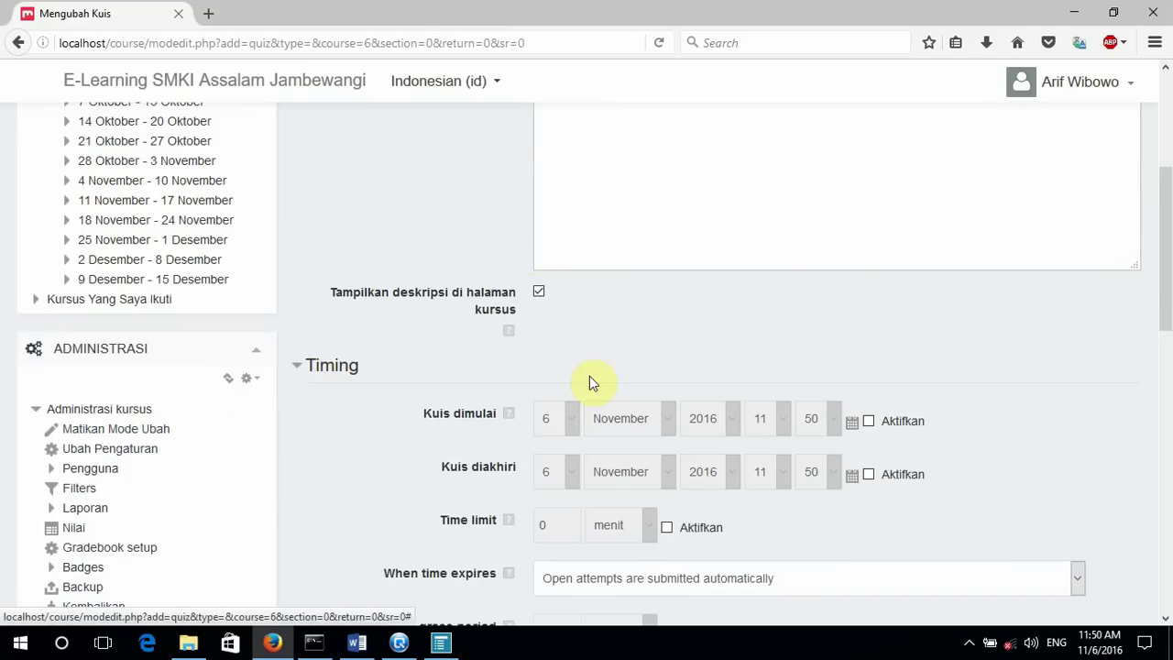
scroll(589, 376, "down", 4)
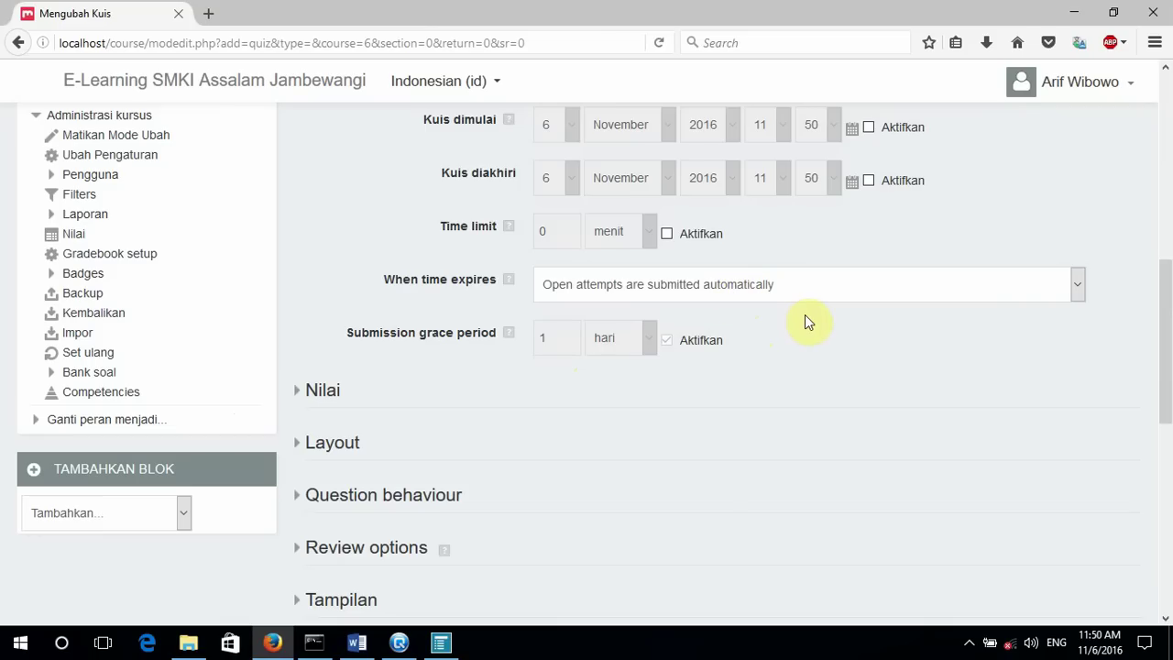
scroll(805, 314, "down", 1)
left_click(305, 293)
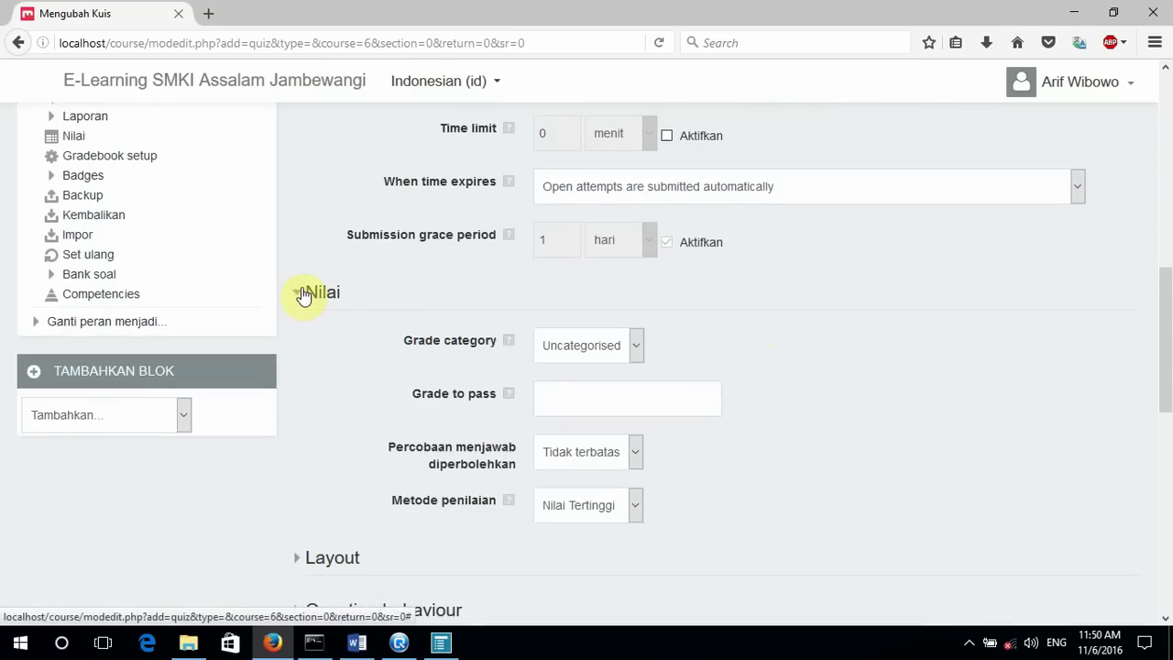
left_click(637, 348)
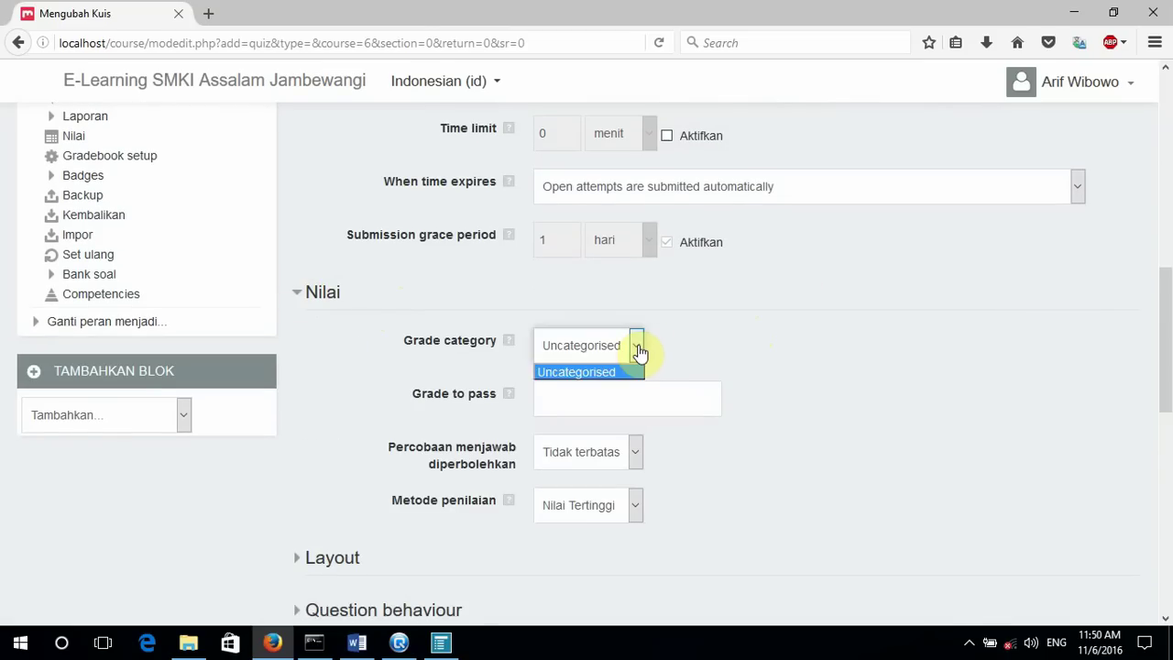
left_click(638, 351)
scroll(797, 369, "down", 1)
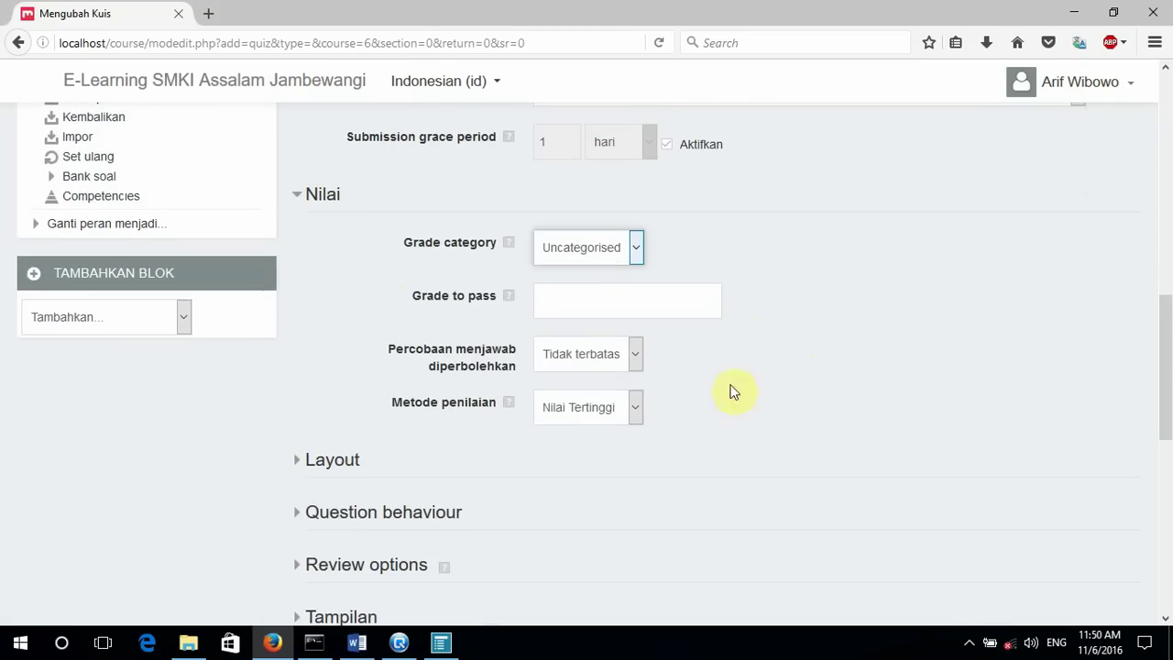
left_click(636, 357)
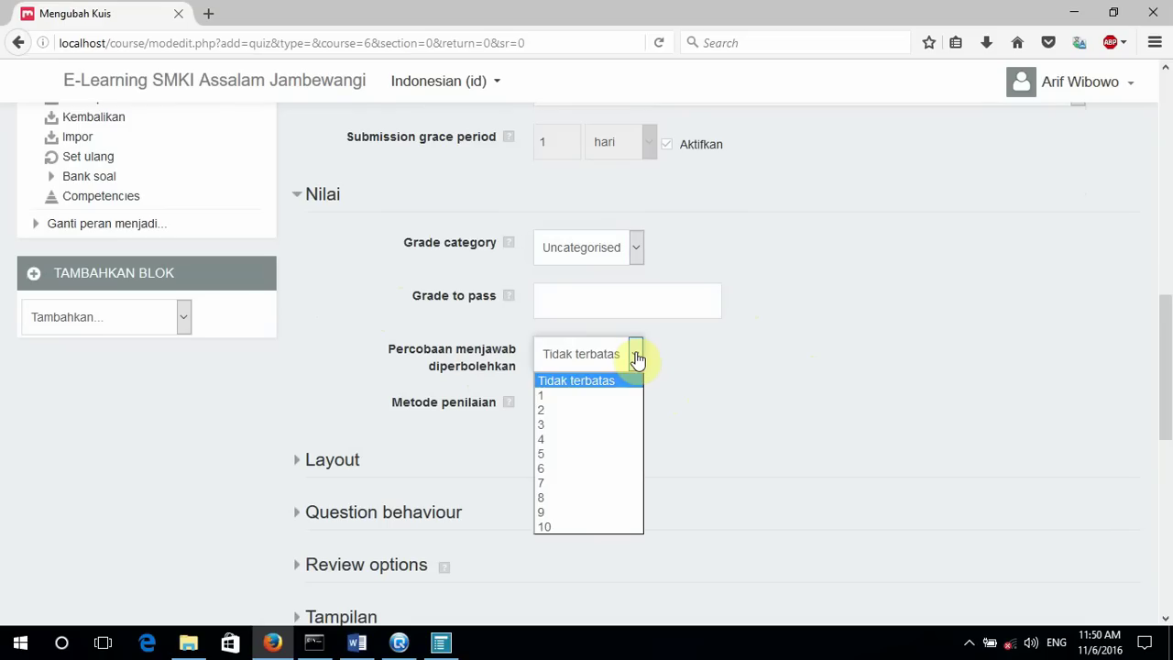
left_click(578, 395)
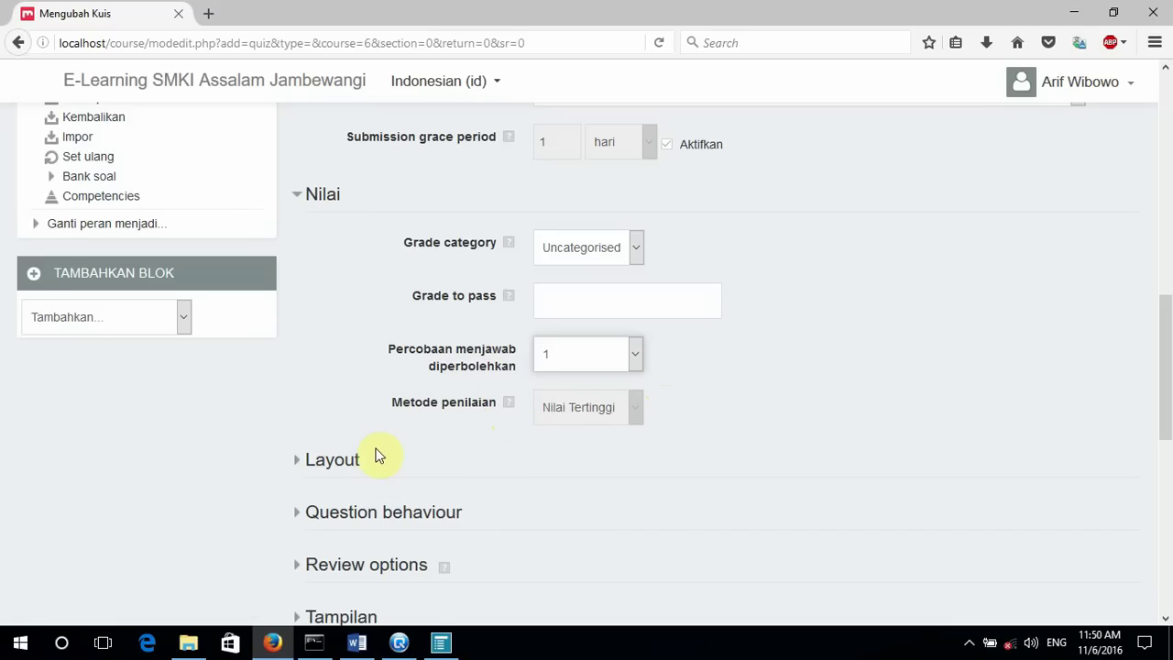
Step: Set the quiz layout to start a new page every 5 questions
scroll(348, 422, "down", 3)
left_click(302, 268)
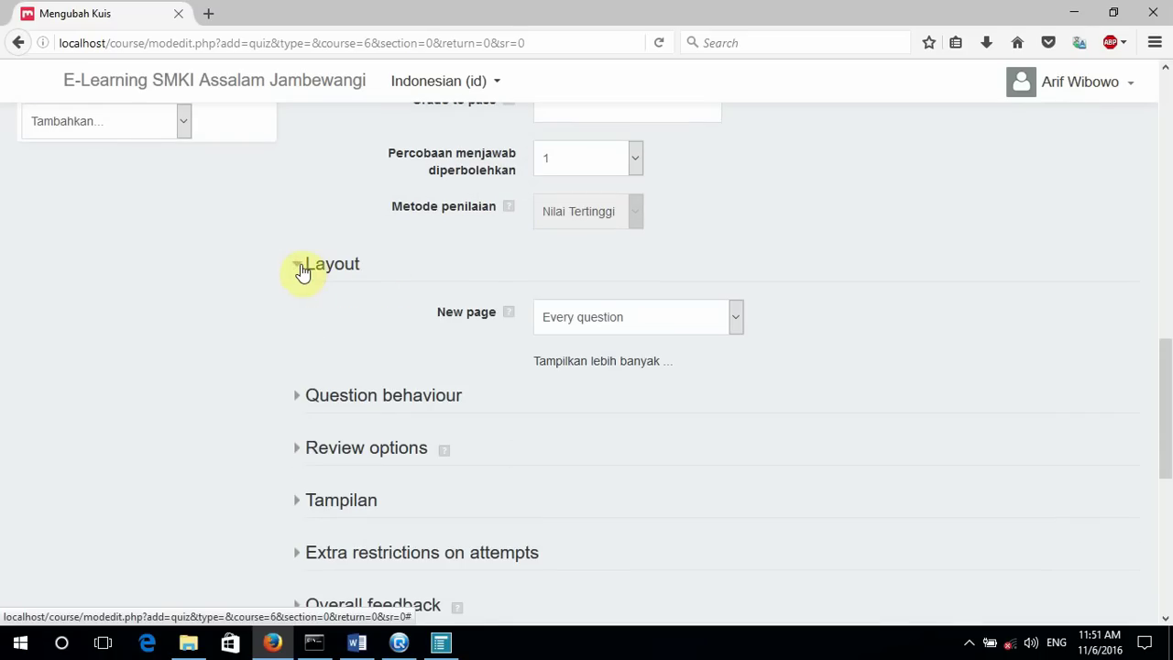
left_click(738, 322)
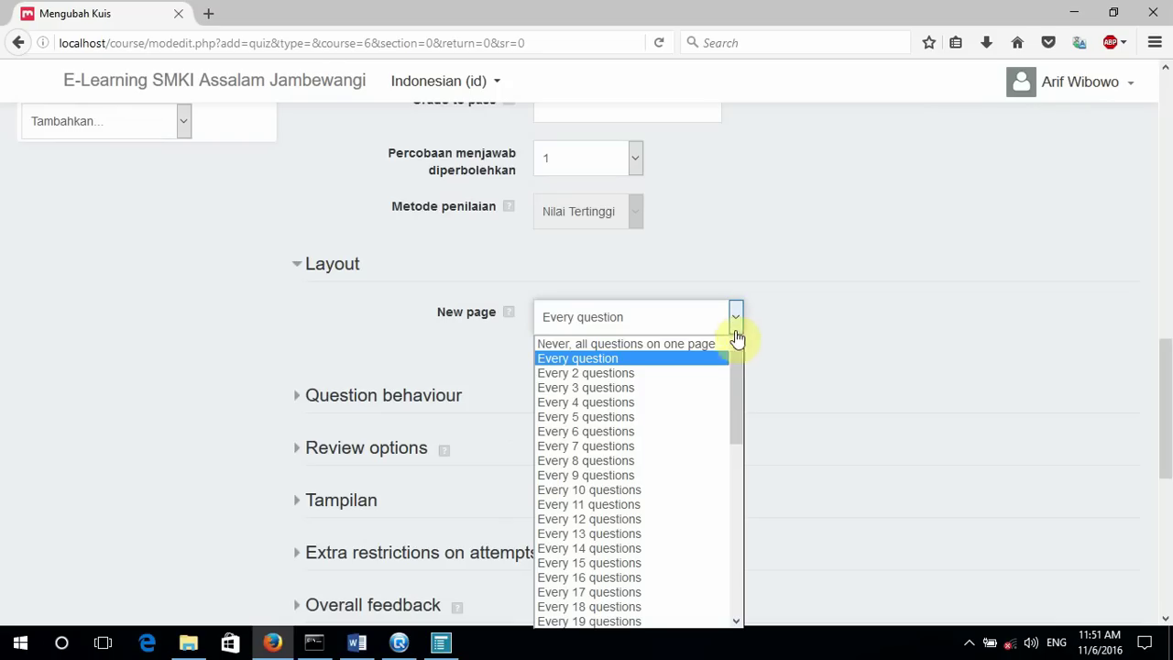
left_click(638, 420)
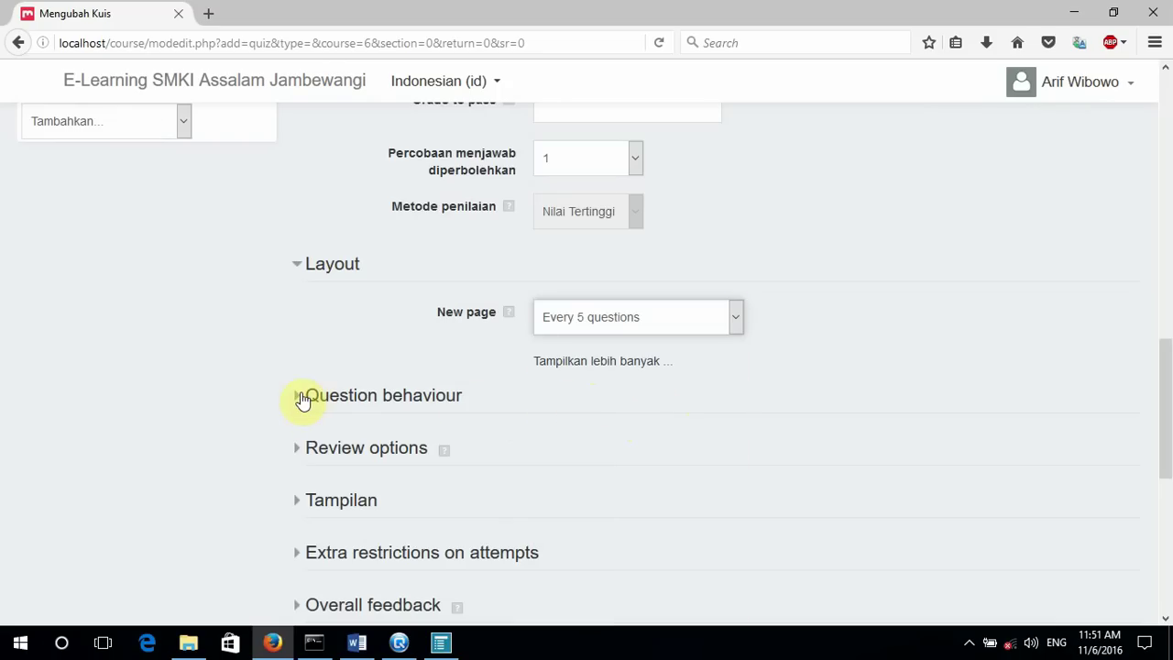
Step: Examine the quiz's Question behaviour settings, including the choices for how questions behave, and its Review options
left_click(303, 400)
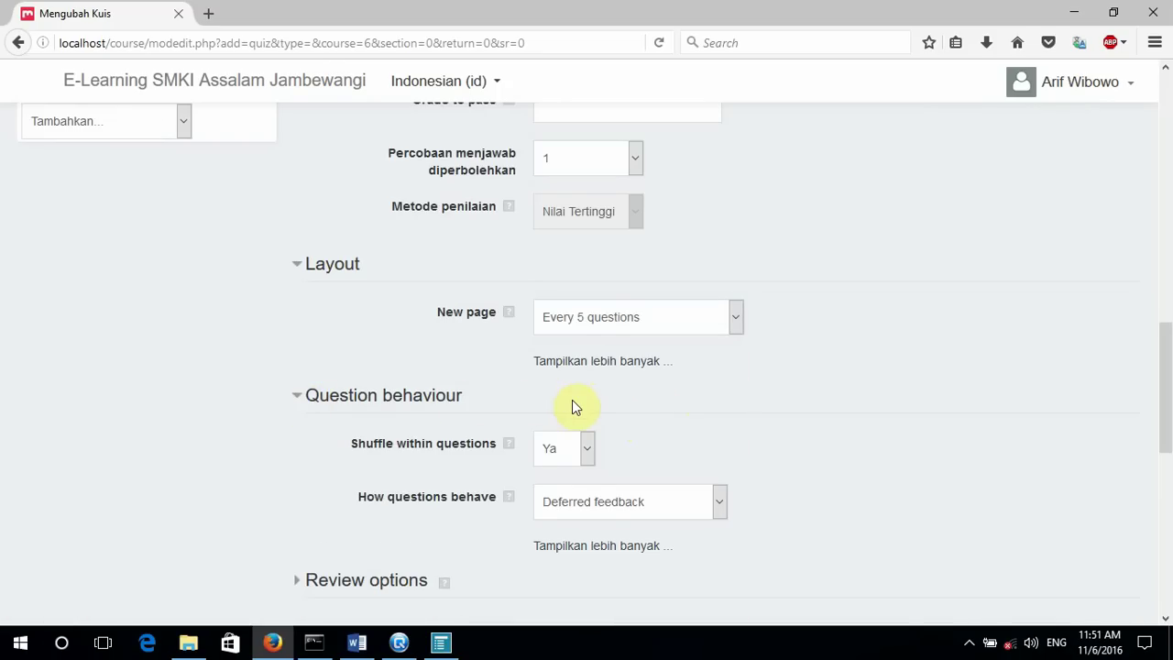
scroll(617, 397, "down", 2)
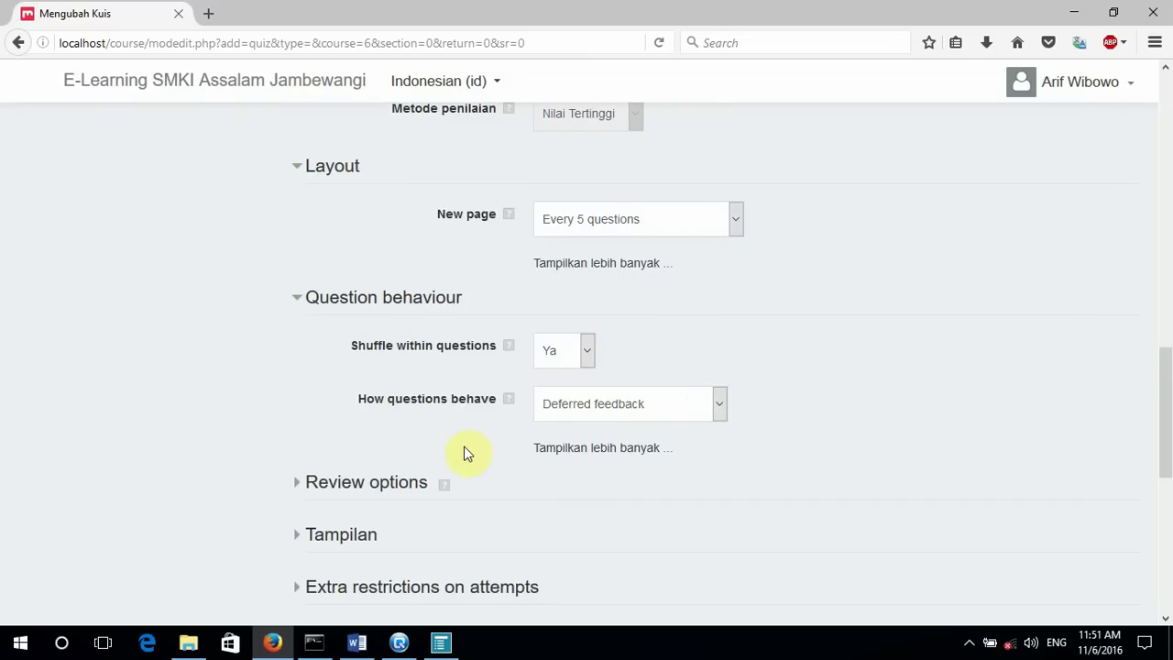
left_click(716, 417)
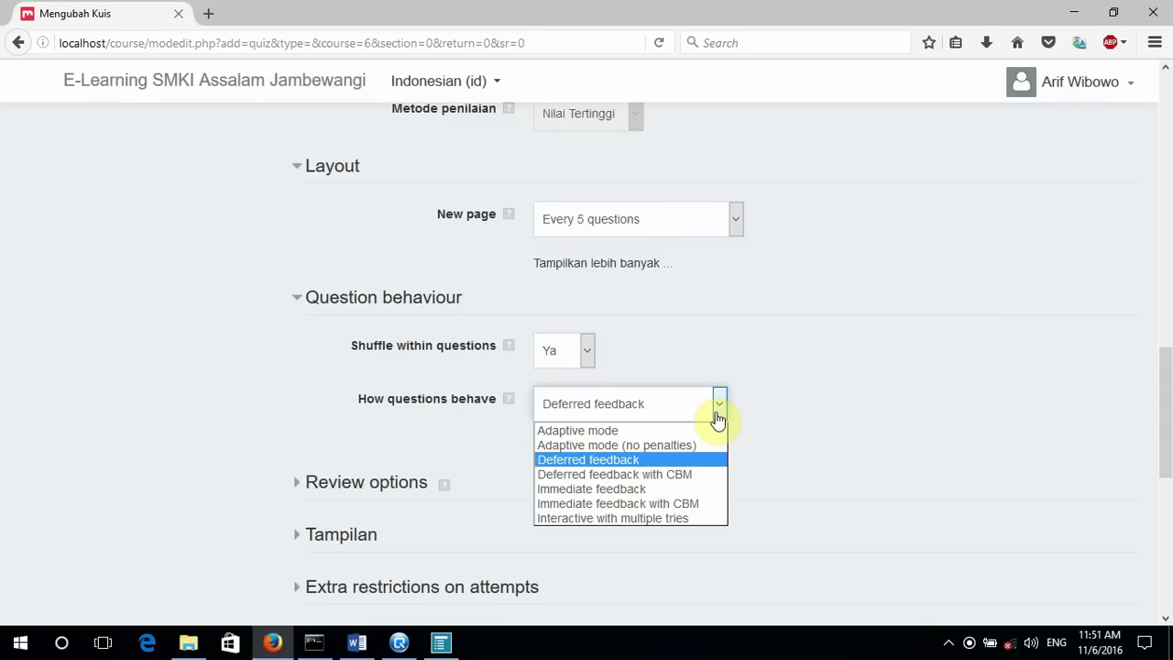
left_click(718, 418)
scroll(654, 453, "down", 2)
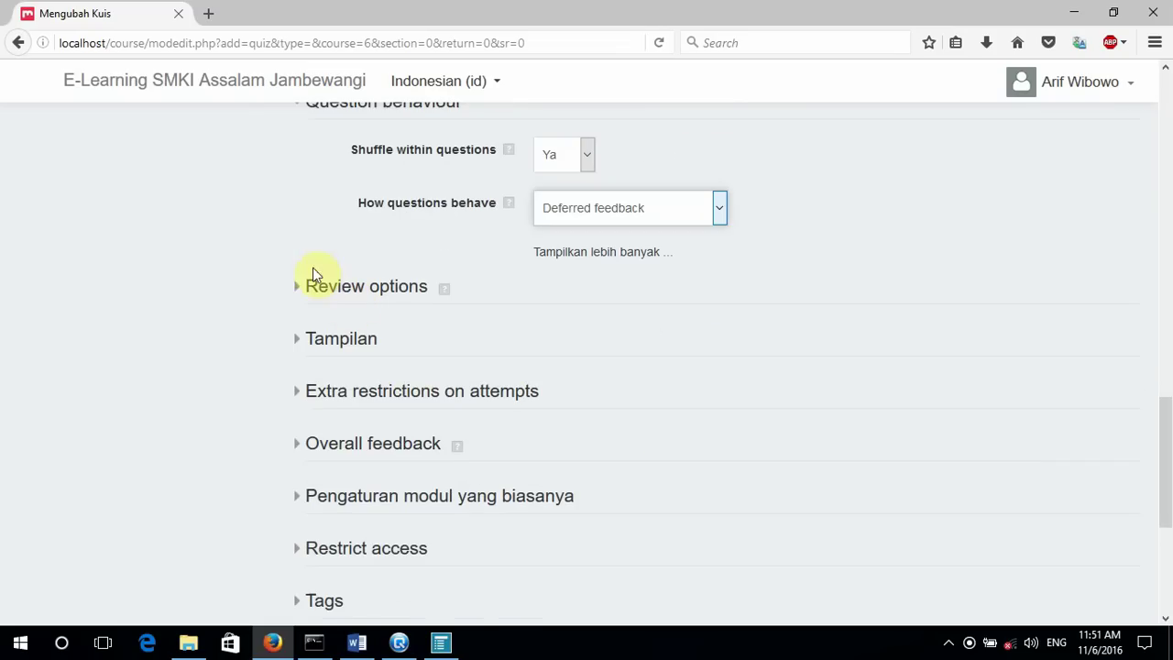
left_click(293, 292)
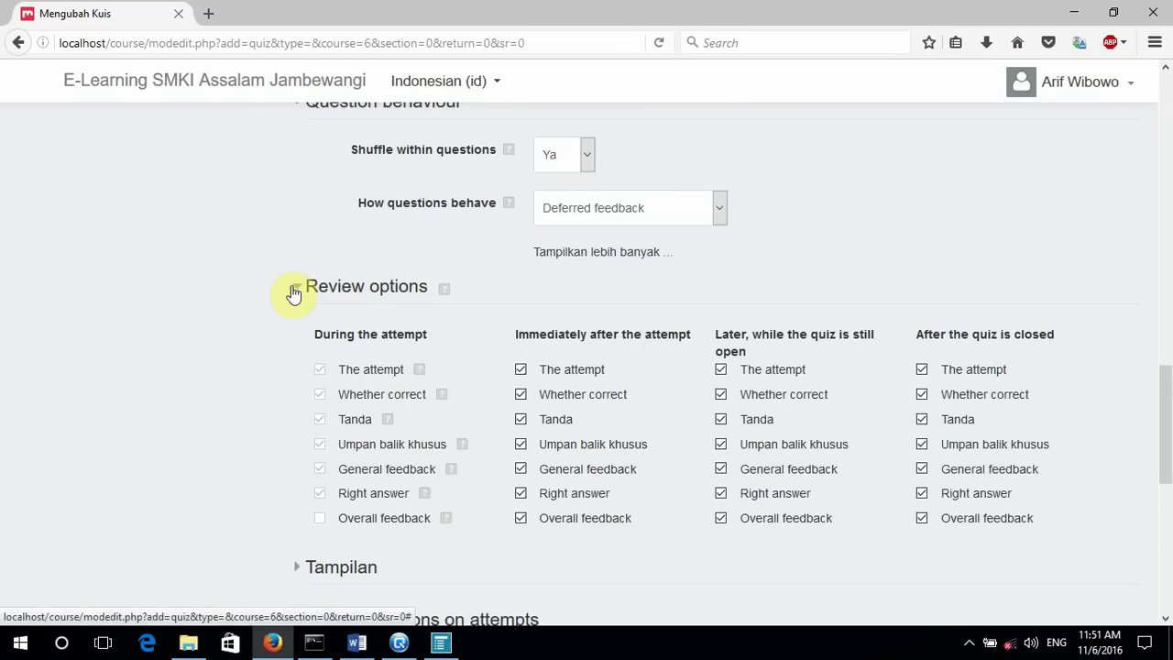
left_click(294, 292)
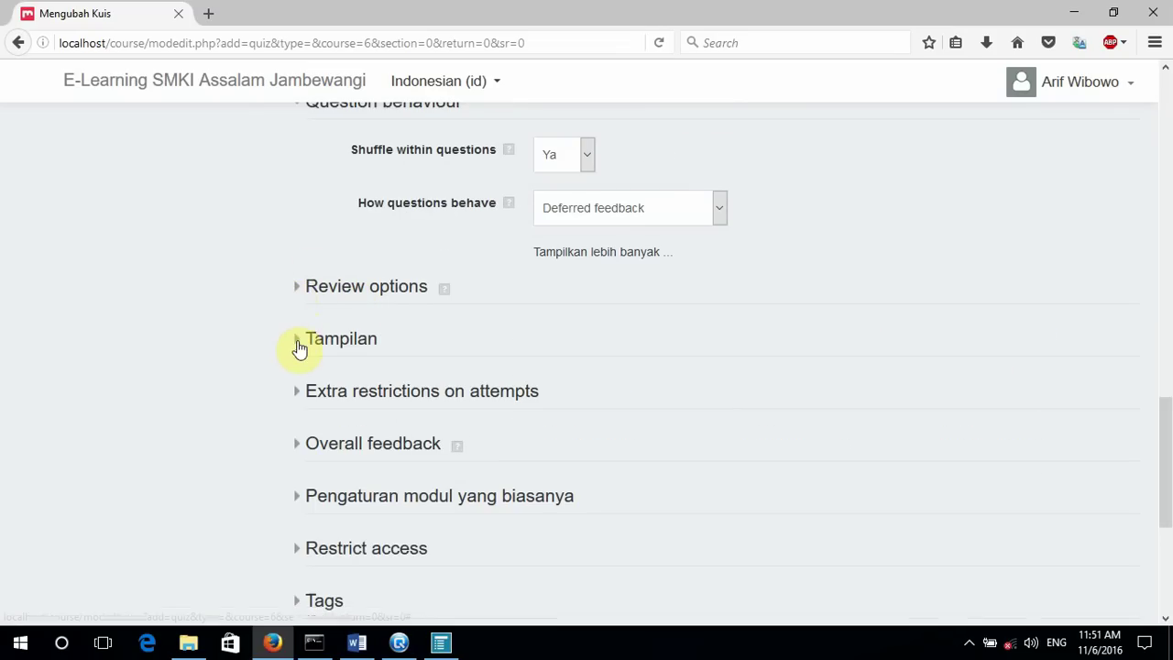
Step: Set the quiz's Tampilan section to show the user's picture as a small image, and save and display the quiz
left_click(299, 346)
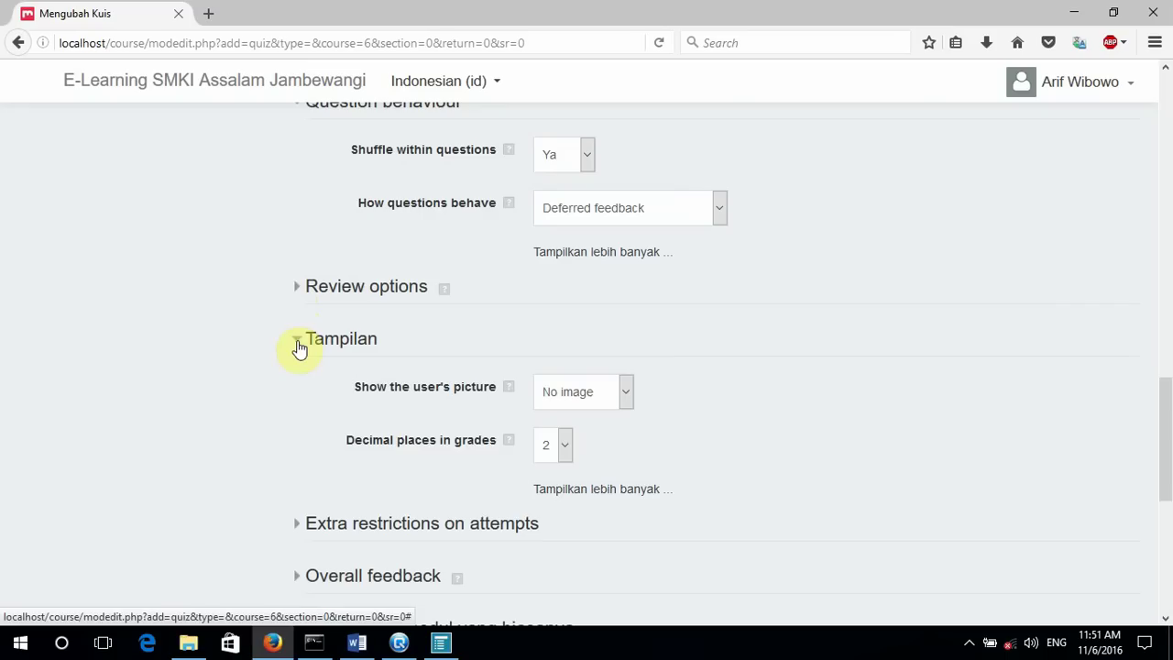
left_click(627, 394)
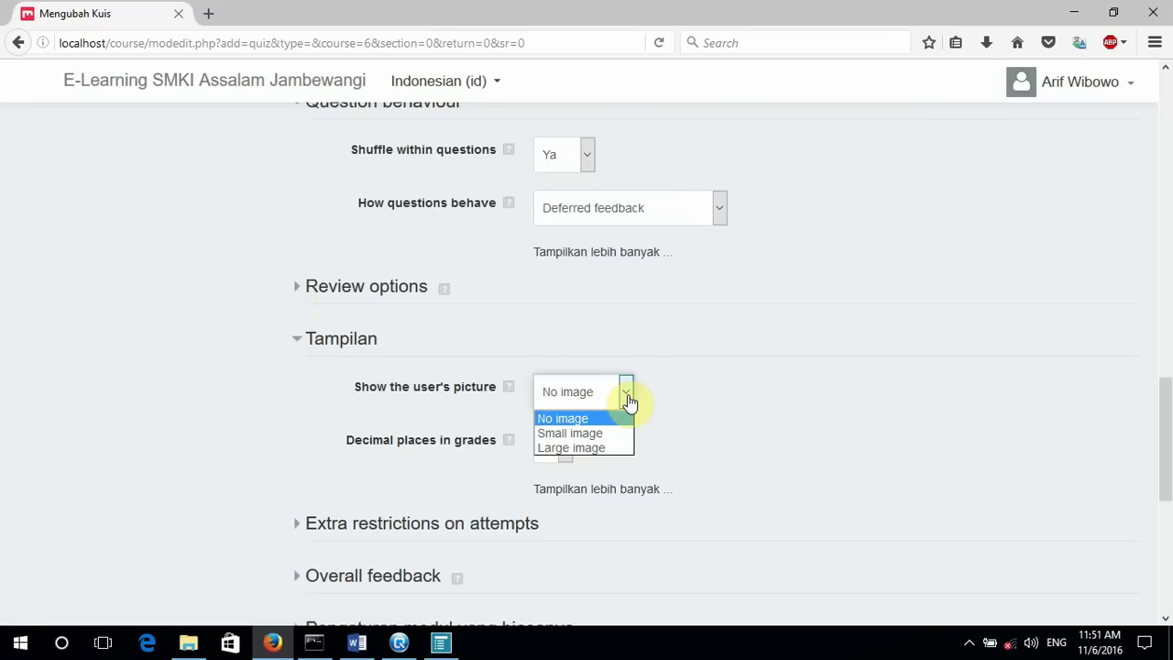
left_click(601, 436)
scroll(601, 440, "down", 5)
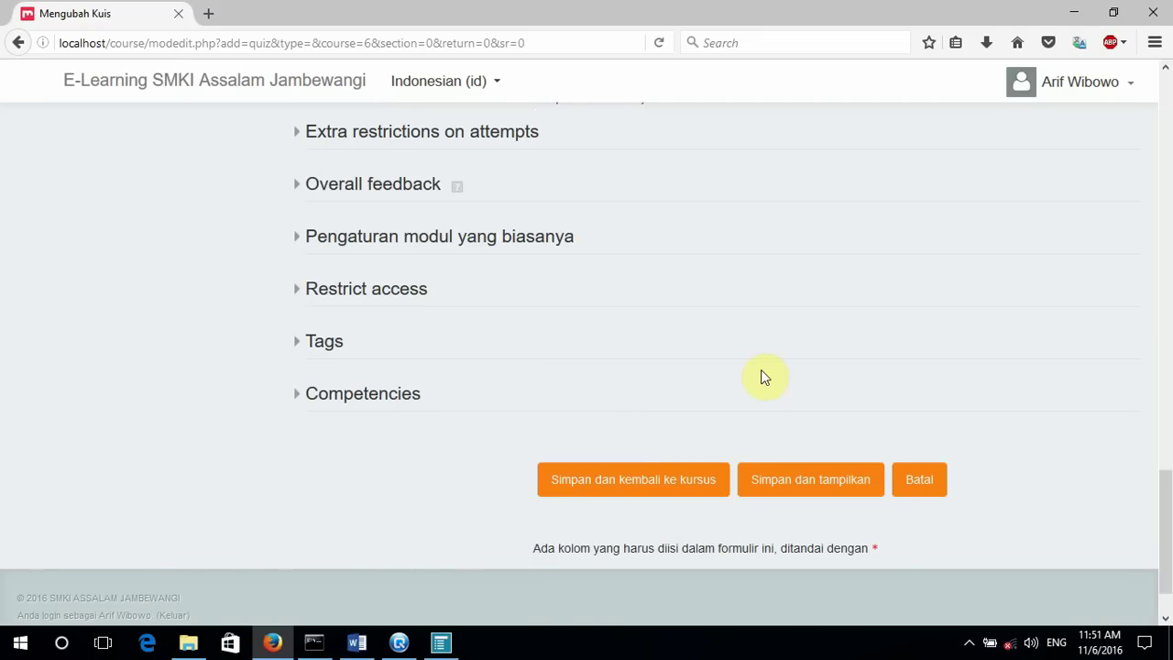
left_click(802, 489)
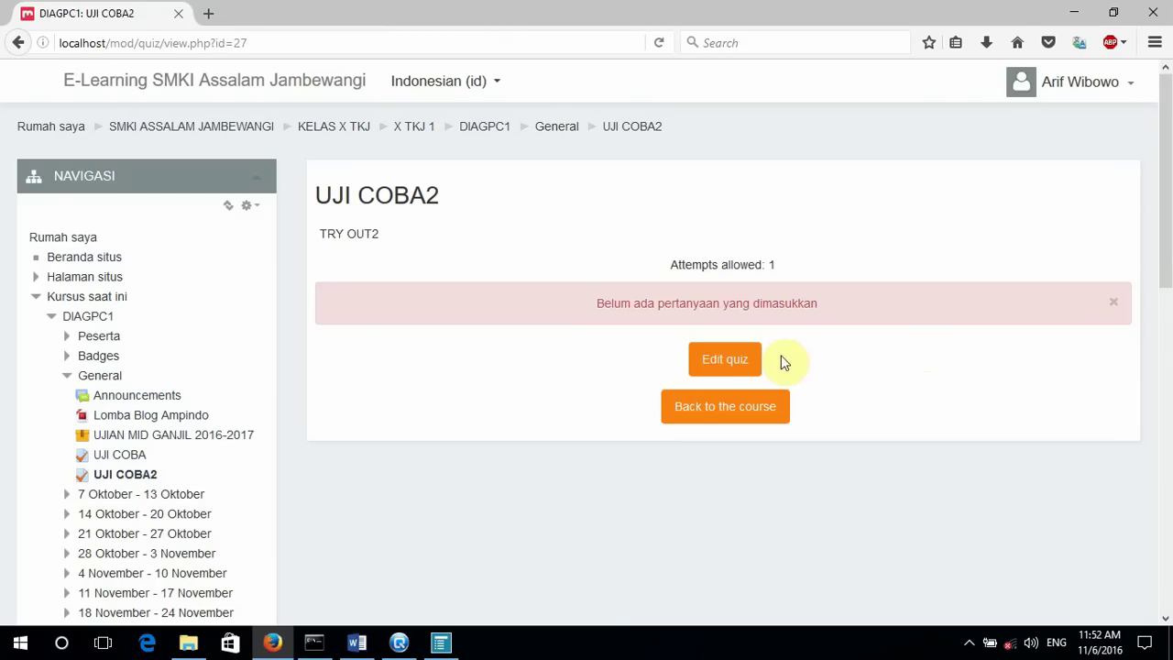
Step: Edit the UJI COBA2 quiz and add all questions of the Default for DIAGPC1 category from the question bank
left_click(721, 362)
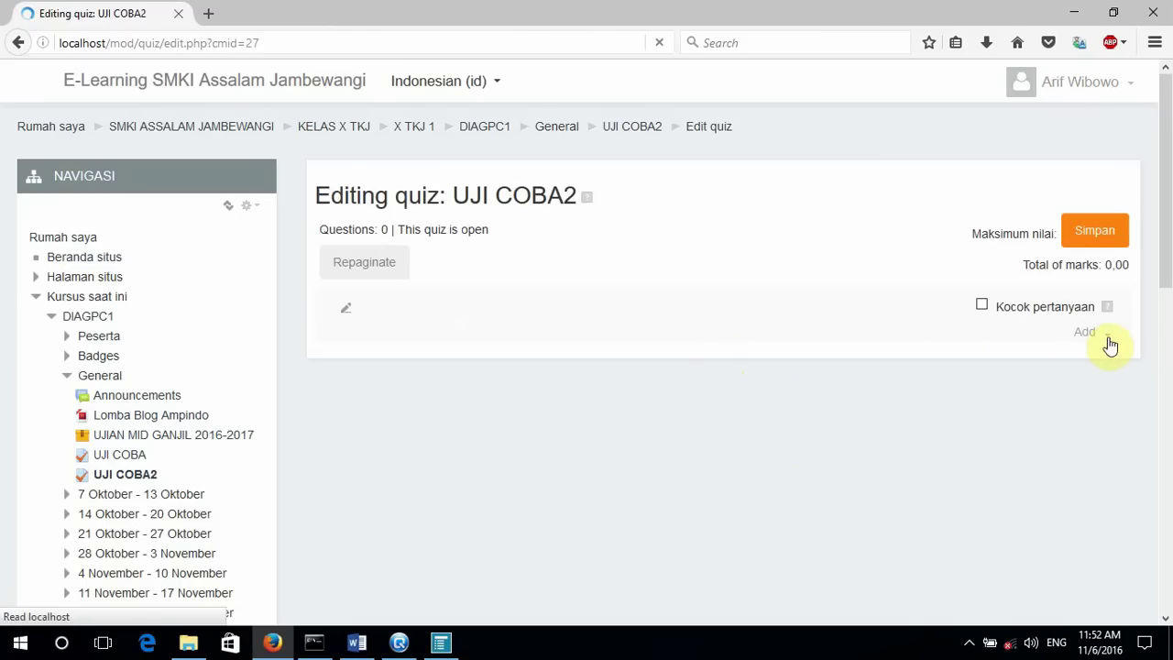
left_click(1109, 343)
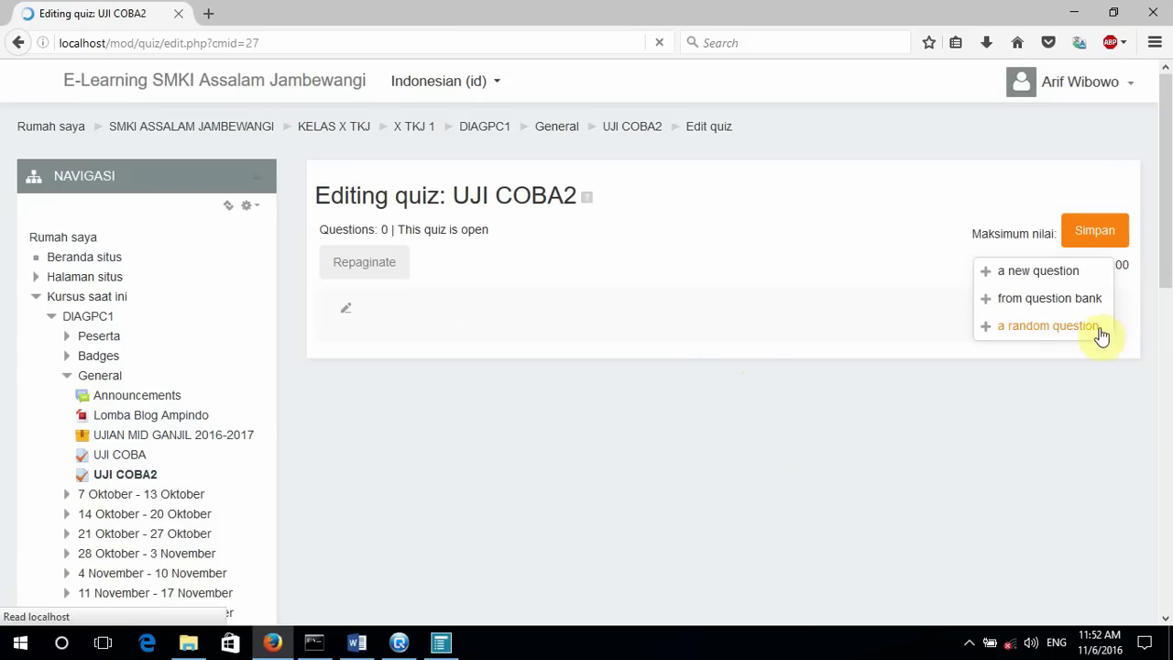
left_click(1054, 299)
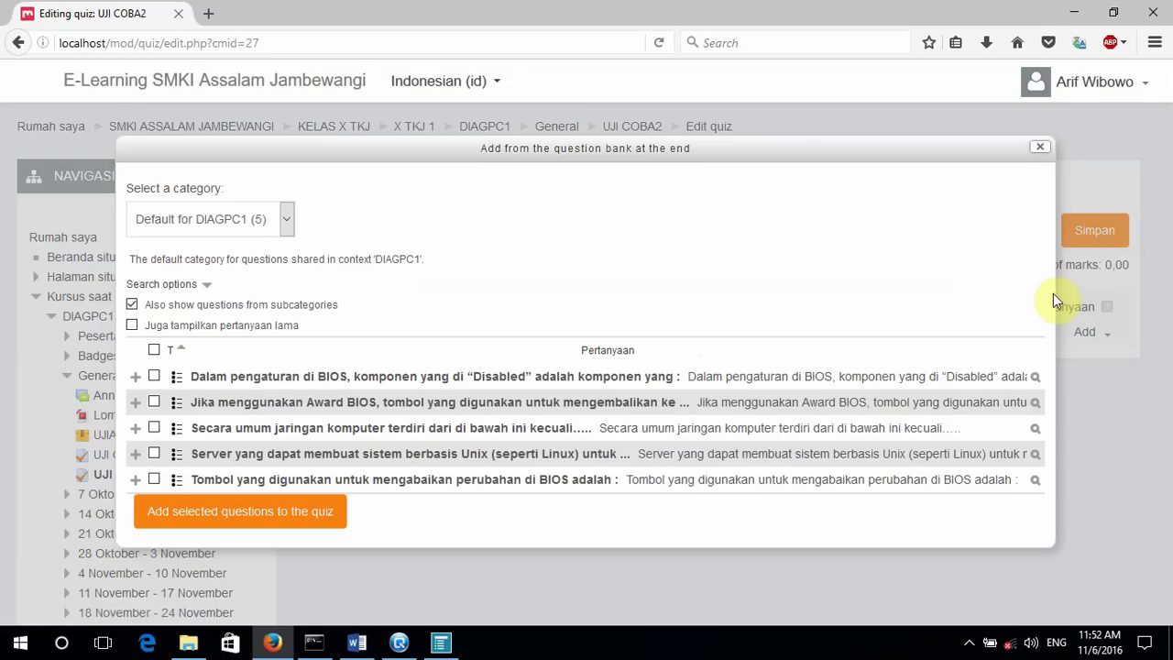
left_click(154, 350)
left_click(238, 515)
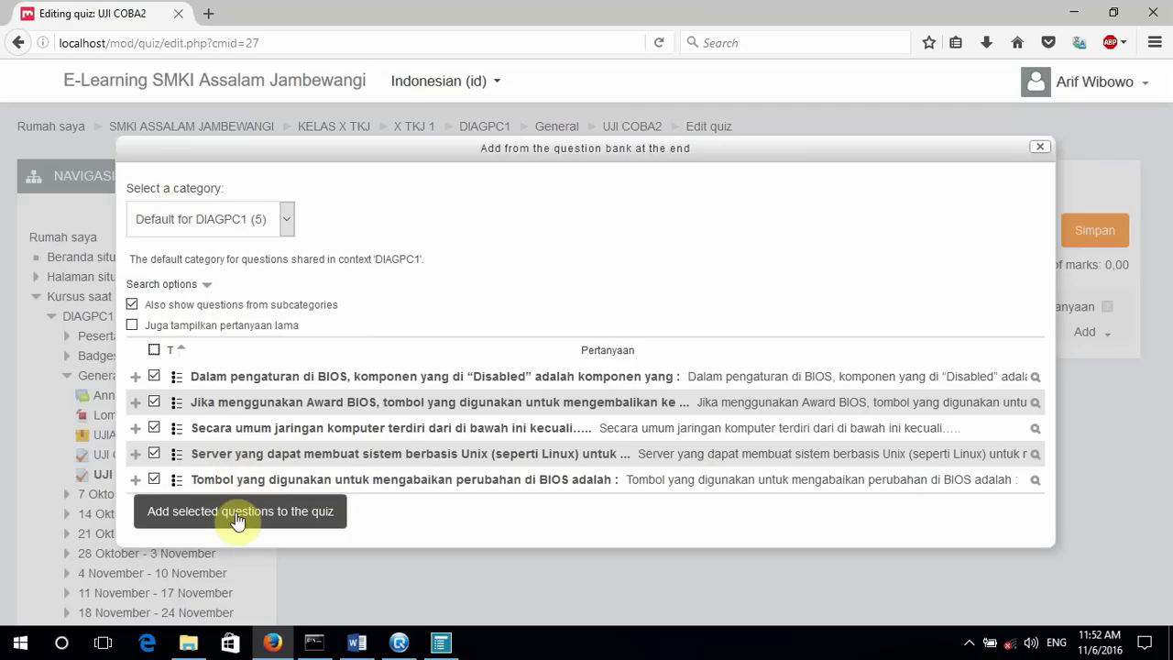
left_click(237, 515)
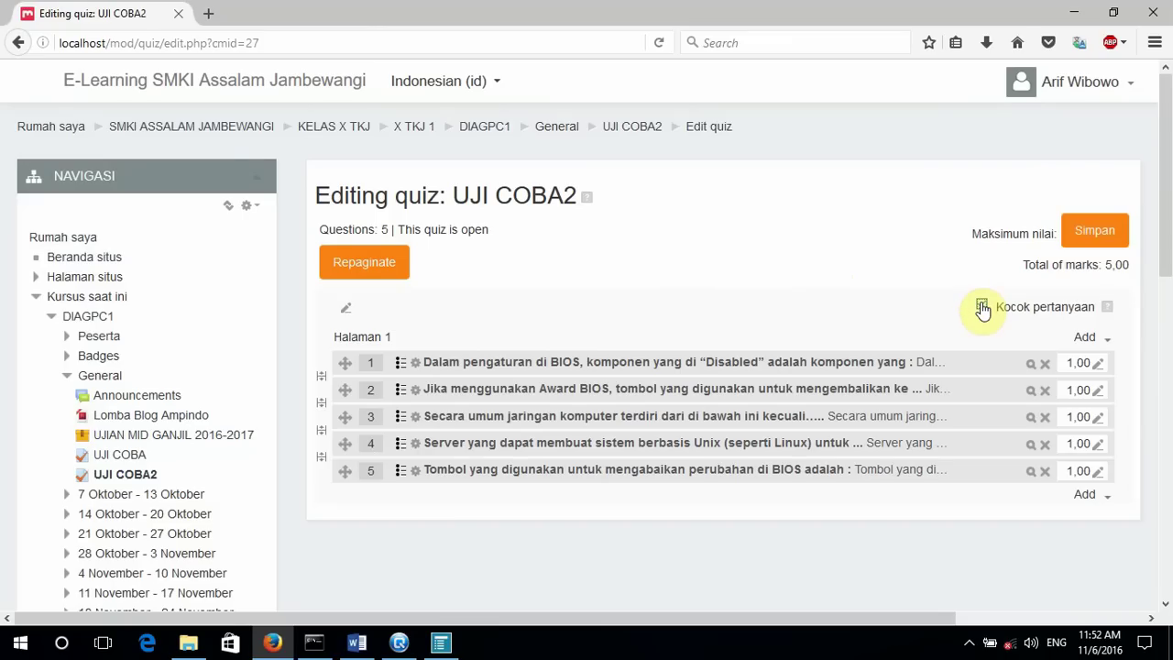
Step: Enable question shuffling (Kocok pertanyaan) for the quiz and save its maximum grade setting
left_click(1091, 240)
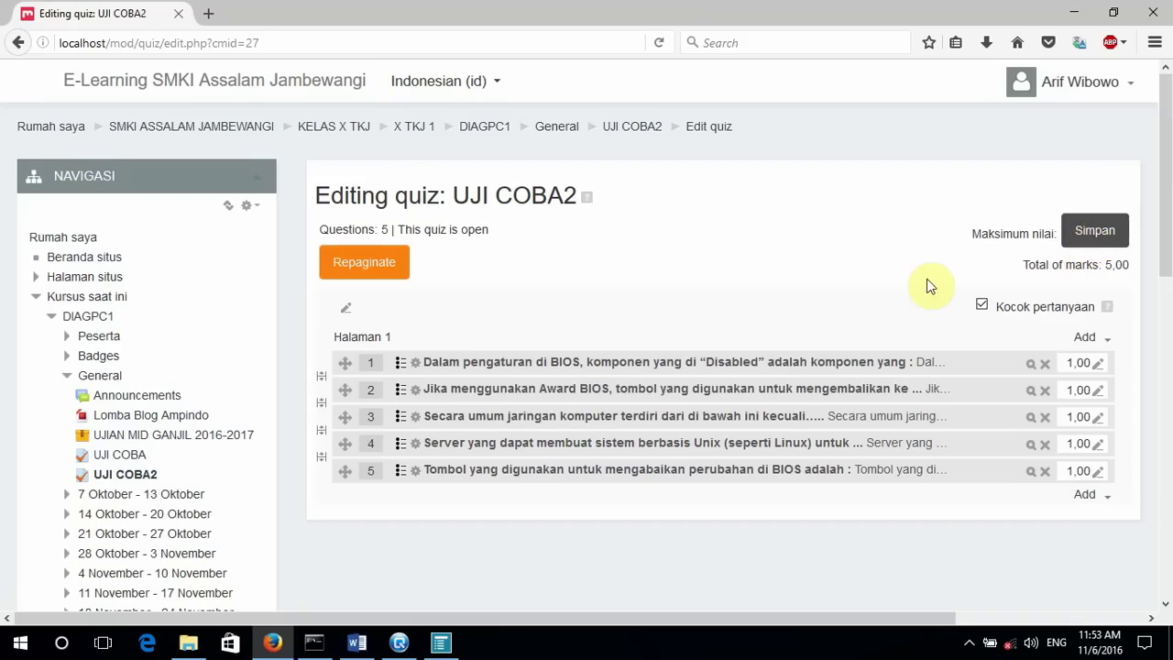
scroll(911, 269, "down", 5)
scroll(911, 269, "up", 5)
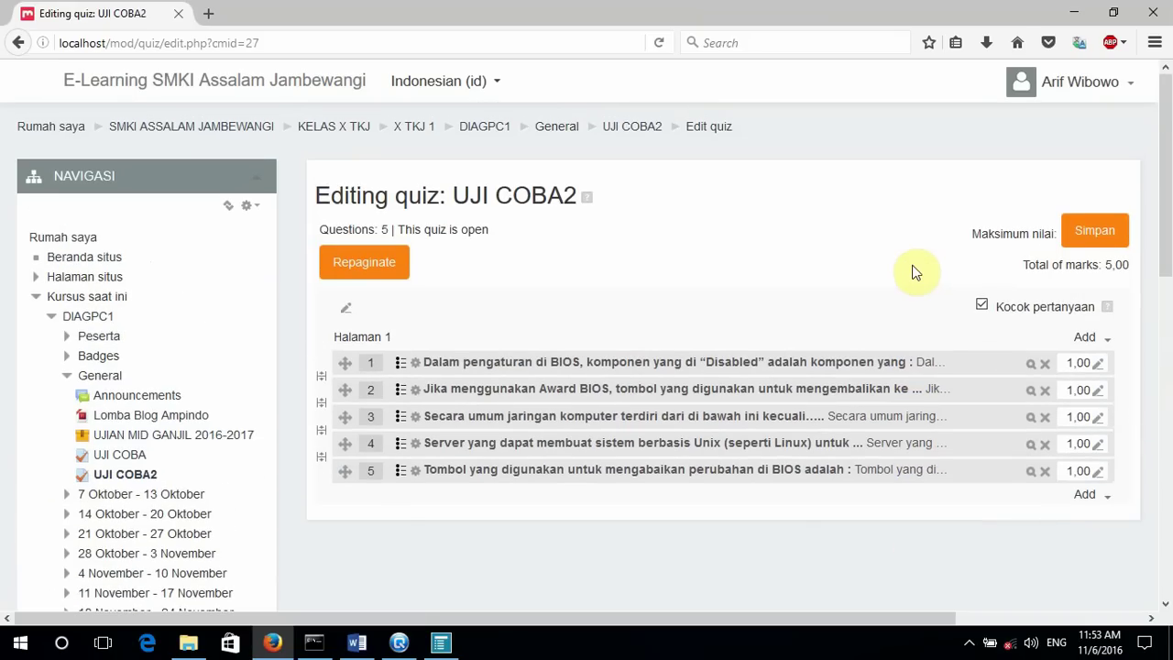
Step: Return to the DIAGPC1 course page, open the UJI COBA2 quiz and start a preview of it
left_click(90, 321)
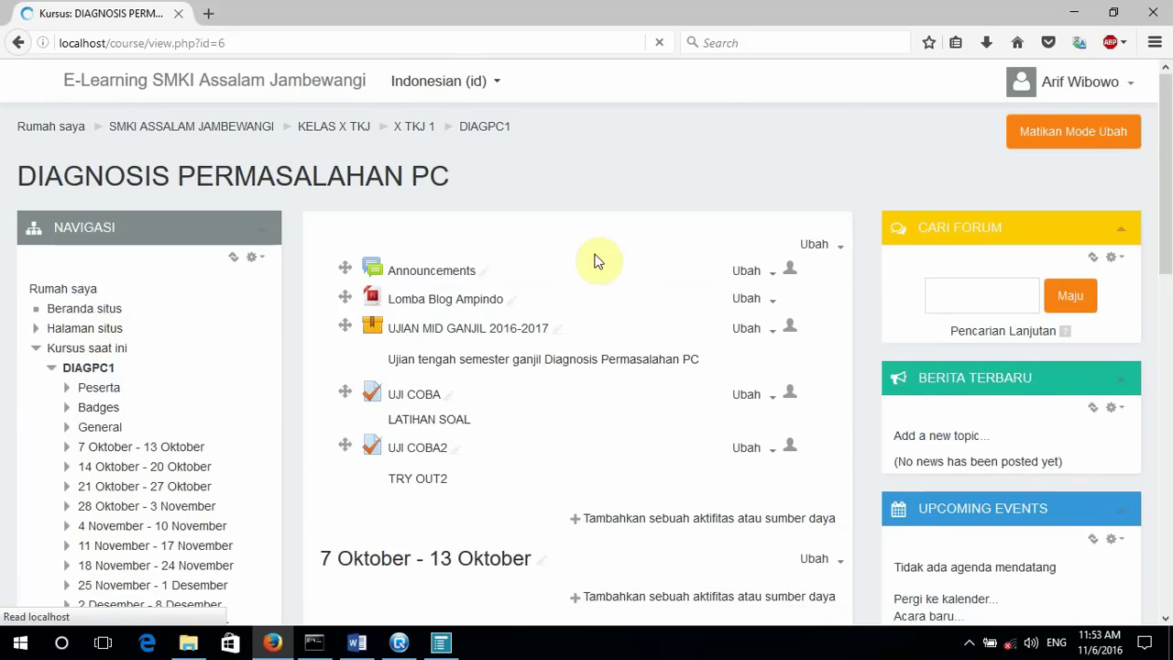
scroll(594, 261, "down", 4)
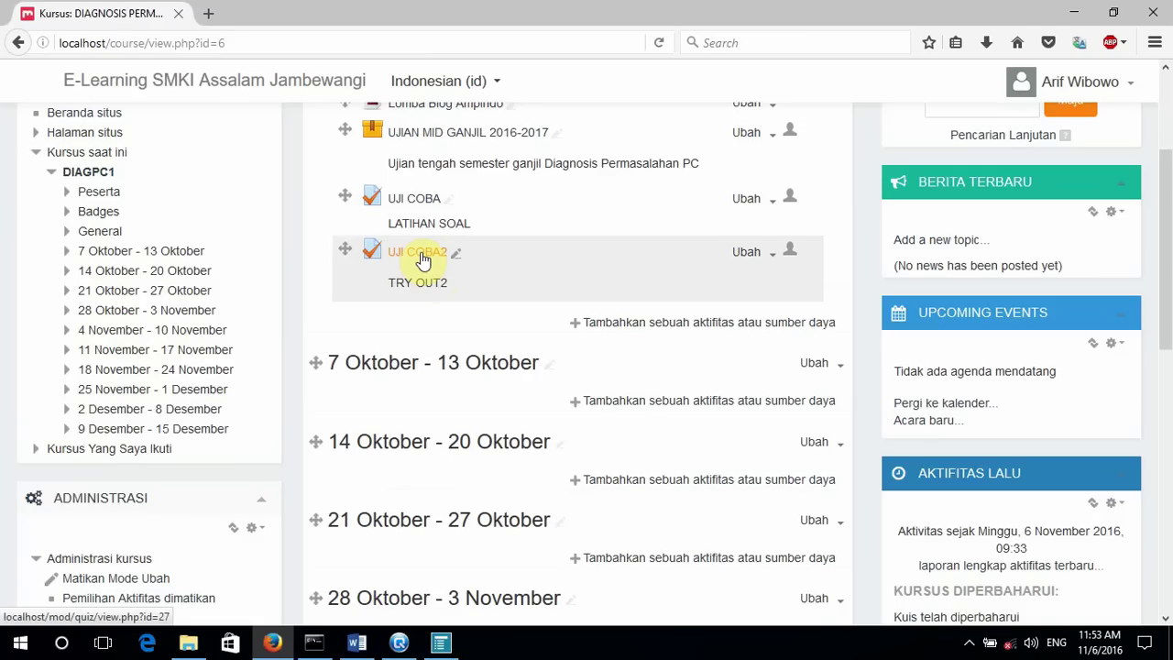
left_click(423, 260)
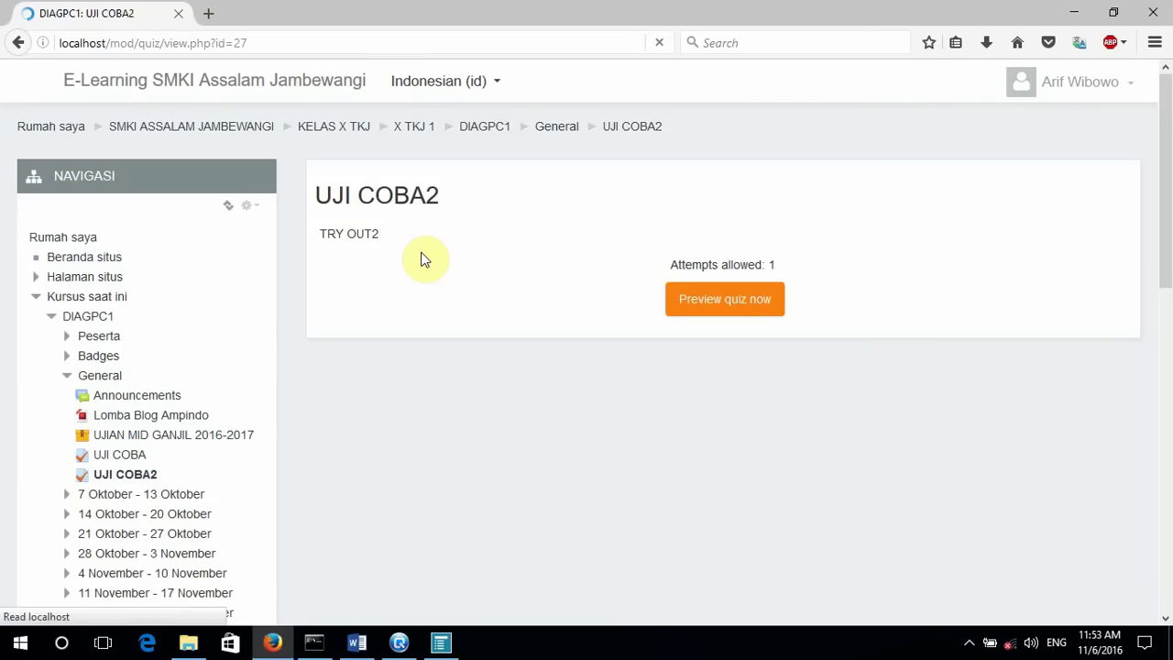
left_click(728, 305)
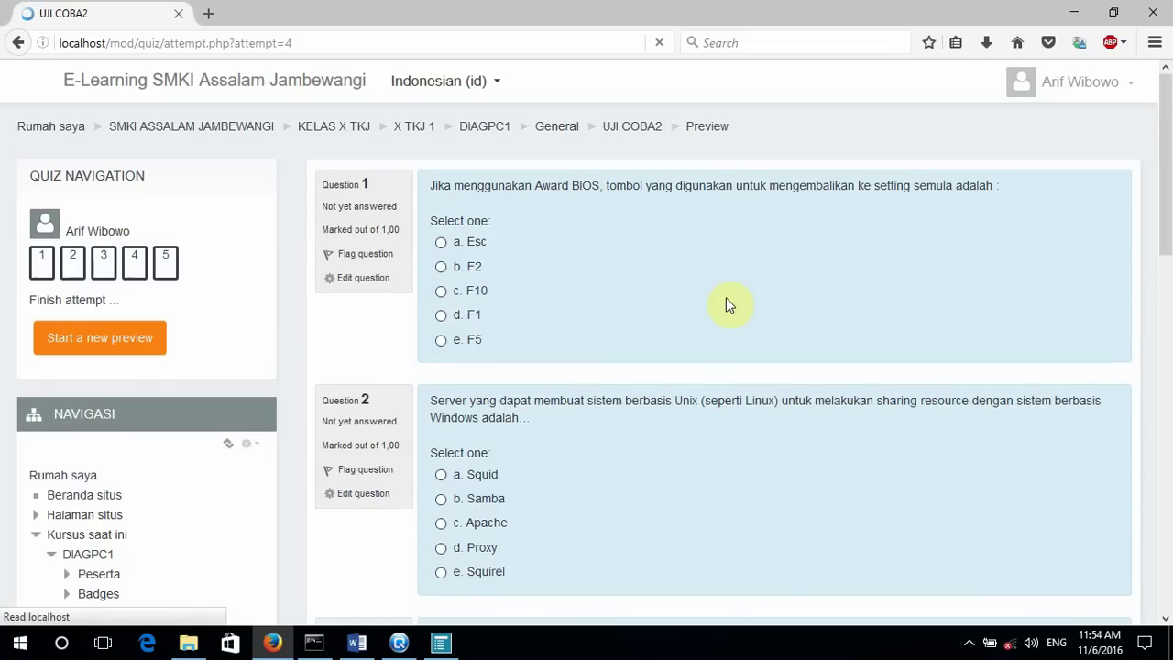
Step: Look through all questions and answer choices in the UJI COBA2 preview, from question 1 to question 5
scroll(726, 296, "down", 4)
scroll(726, 305, "down", 5)
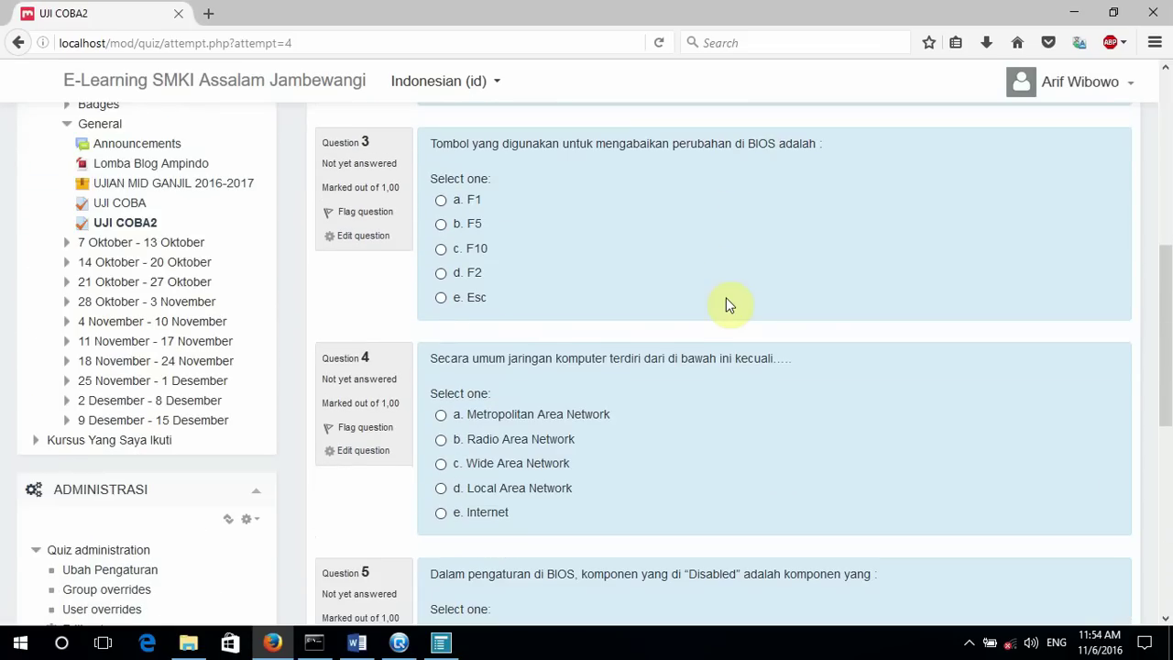
scroll(726, 298, "down", 7)
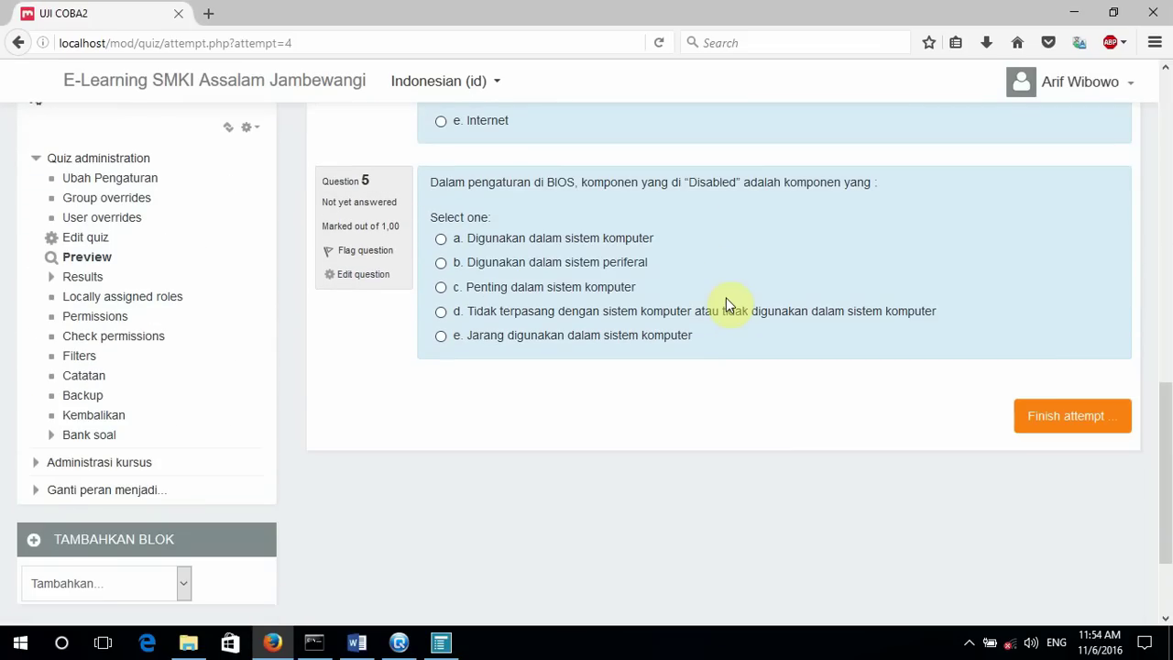
scroll(726, 297, "up", 8)
scroll(726, 305, "up", 7)
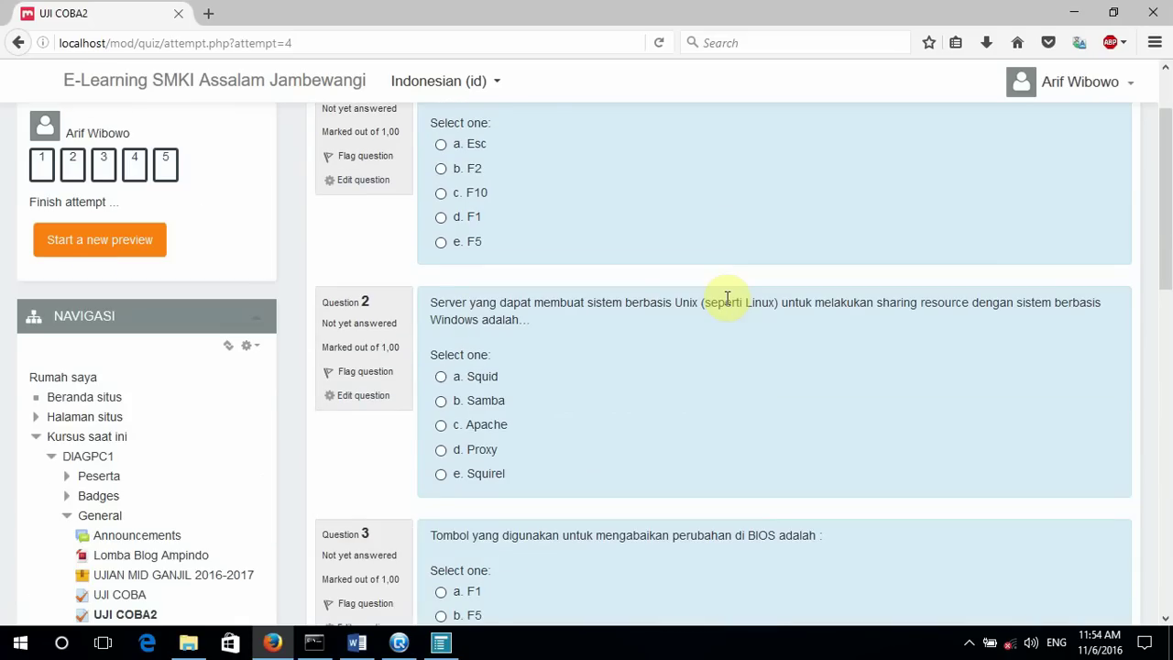
scroll(726, 305, "up", 2)
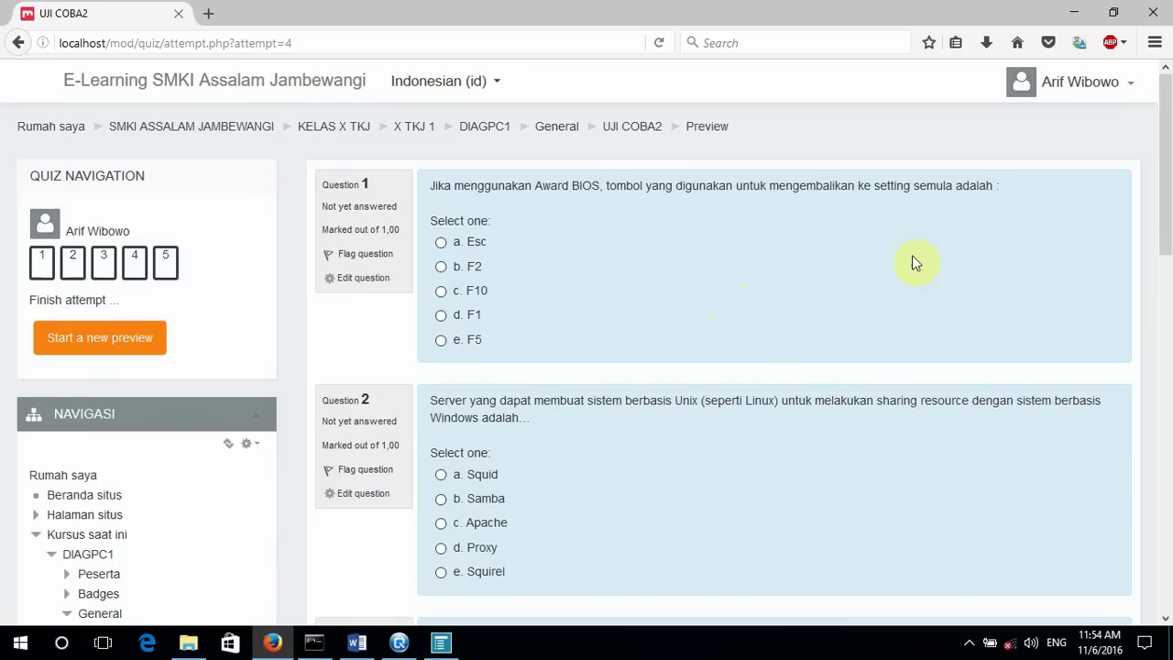
mouse_move(1164, 170)
left_mouse_down()
mouse_move(1168, 235)
mouse_move(1167, 149)
left_mouse_up()
scroll(219, 237, "down", 5)
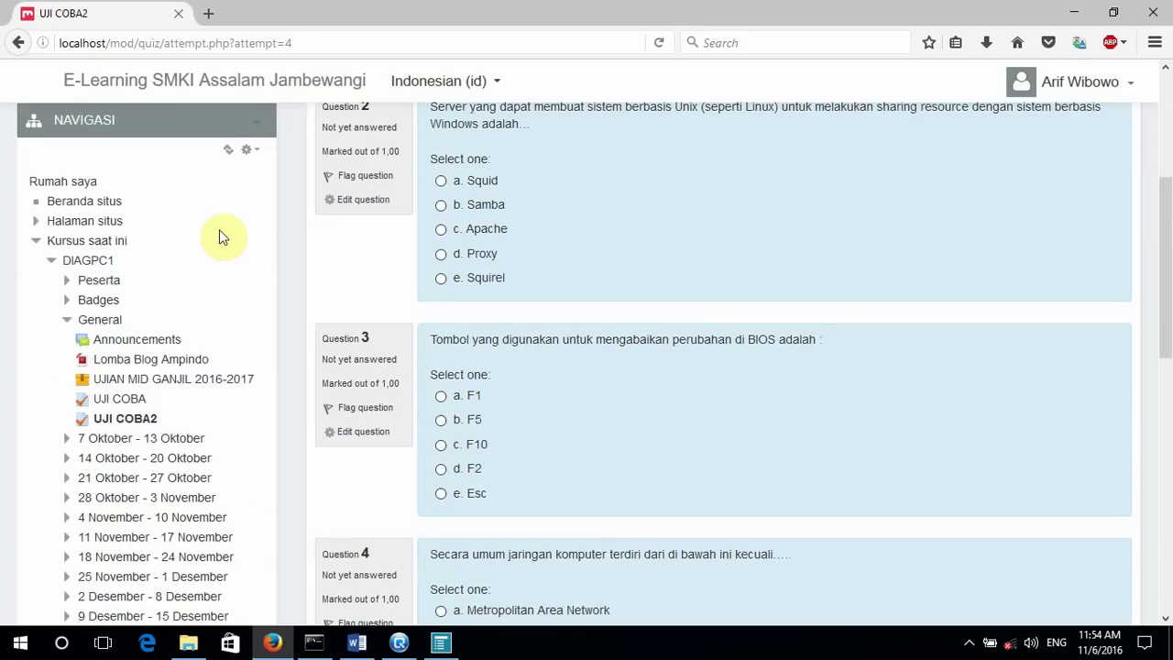
scroll(219, 233, "down", 9)
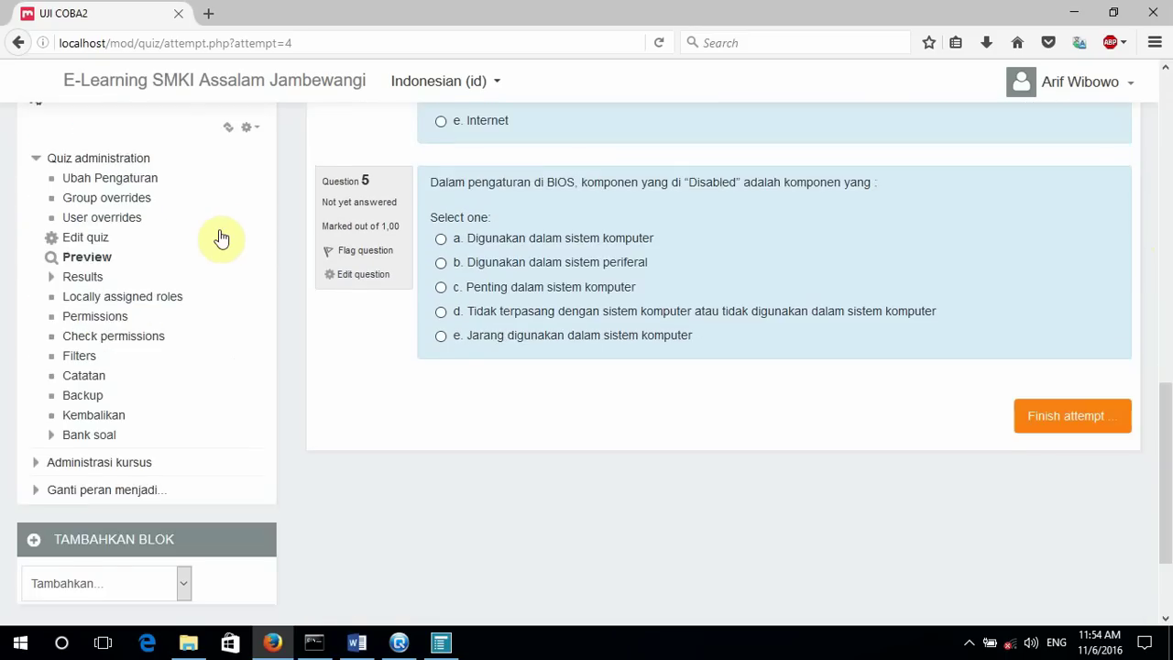
scroll(220, 236, "up", 7)
scroll(220, 238, "up", 7)
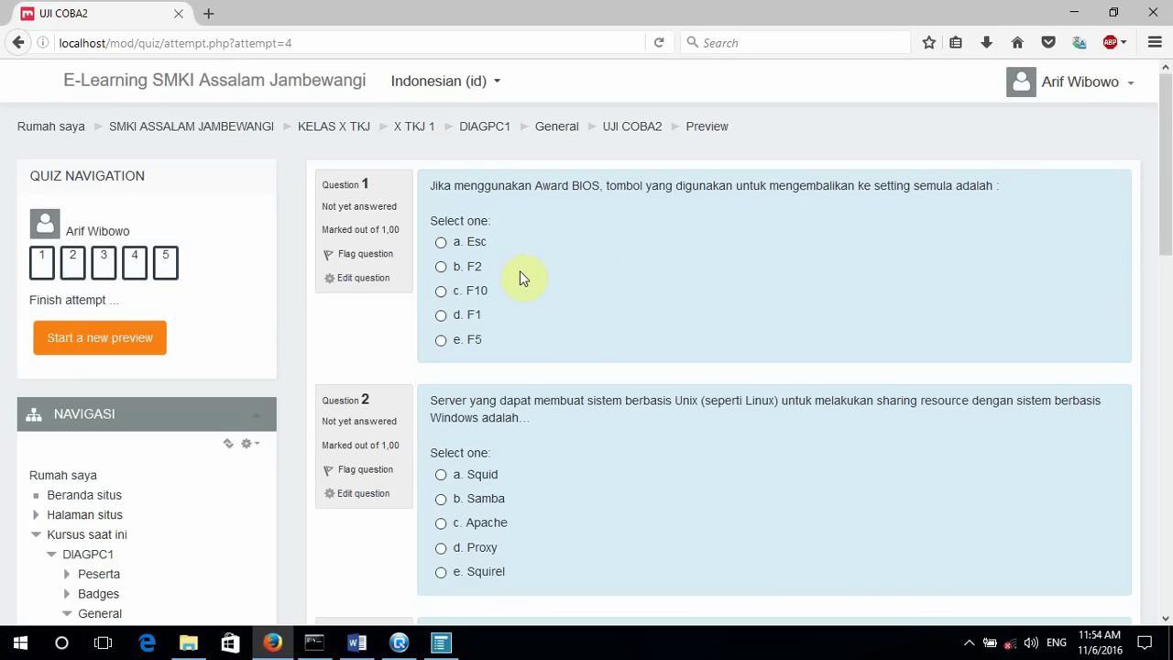
Step: In the preview, answer question 1 with Esc and question 2 with Samba
left_click(443, 244)
scroll(560, 283, "down", 3)
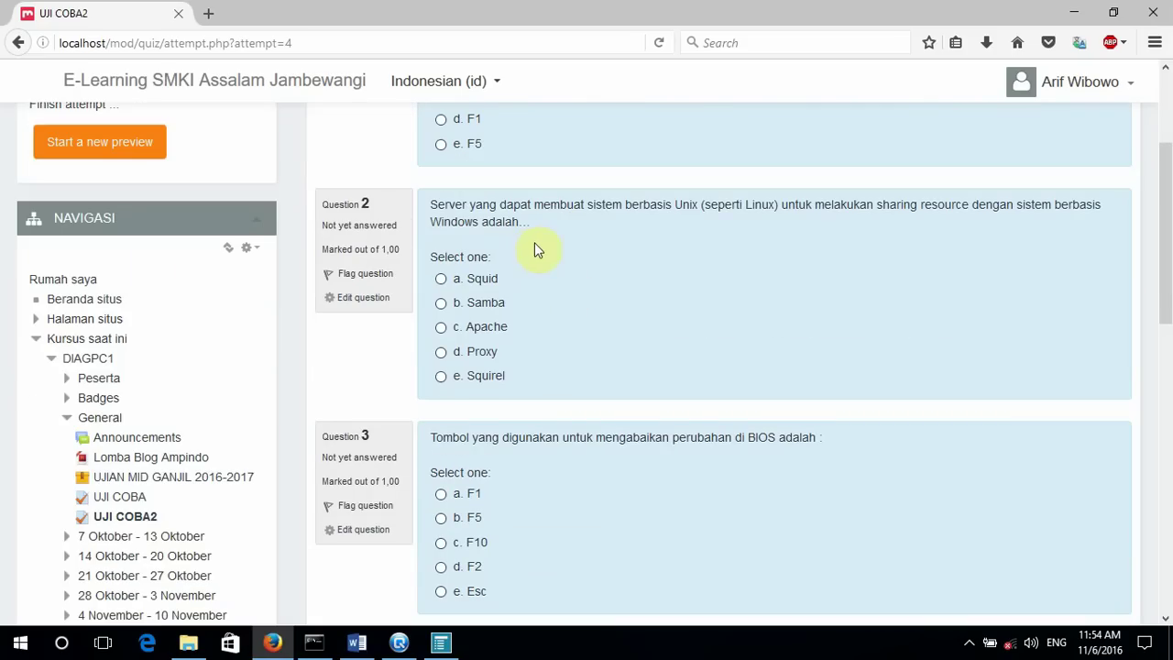
left_click(441, 303)
scroll(612, 306, "down", 3)
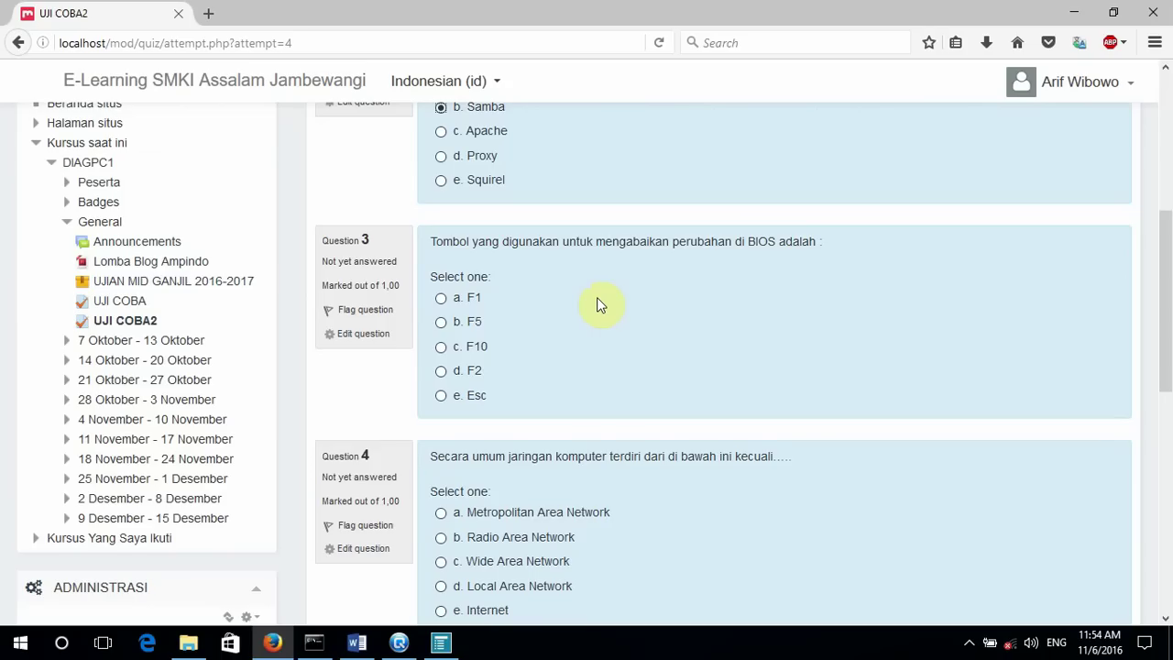
scroll(597, 305, "up", 2)
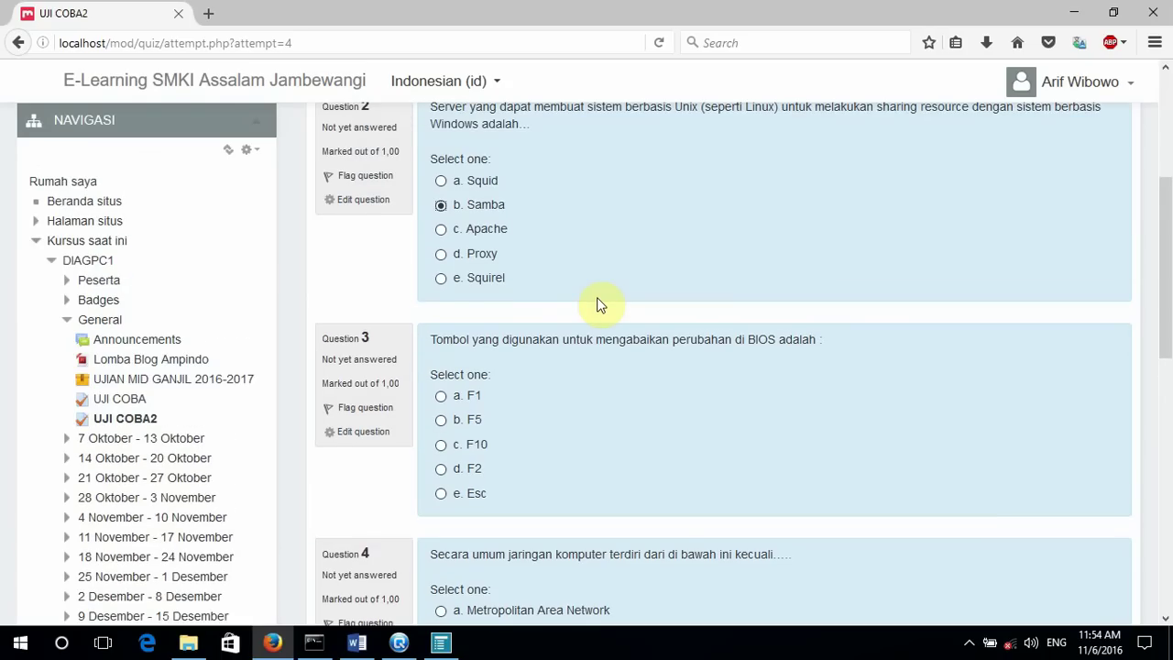
scroll(596, 305, "down", 2)
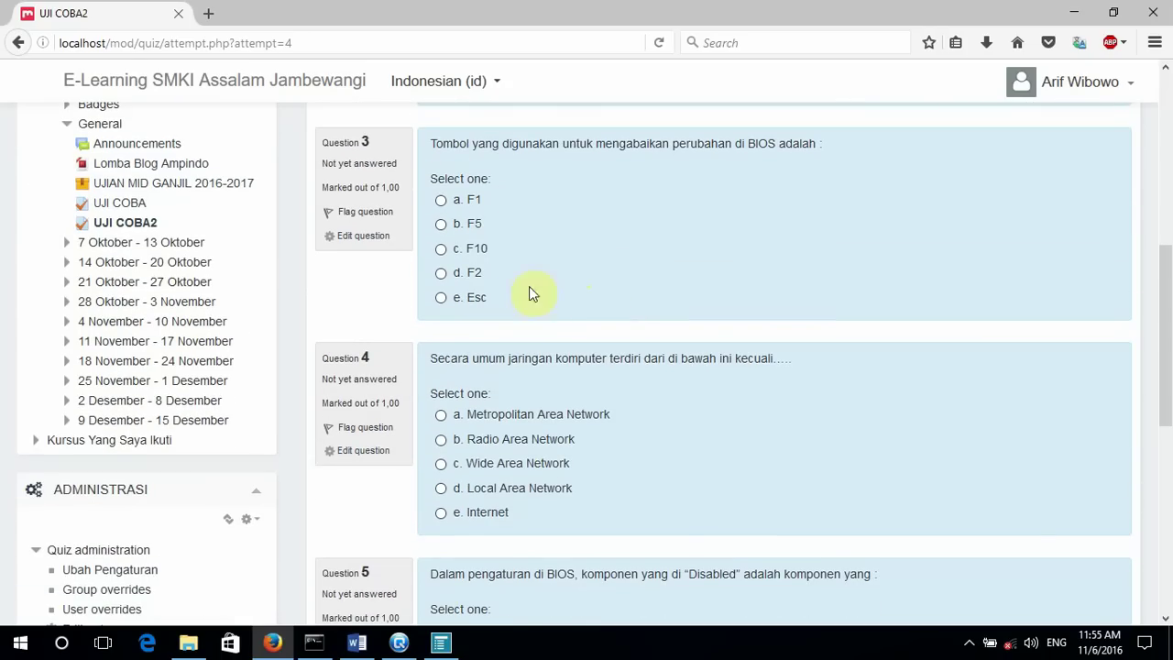
Step: Answer question 3 with Esc, question 4 with Radio Area Network and question 5 with option d, and review the chosen answers
left_click(441, 298)
left_click(443, 448)
scroll(704, 467, "down", 2)
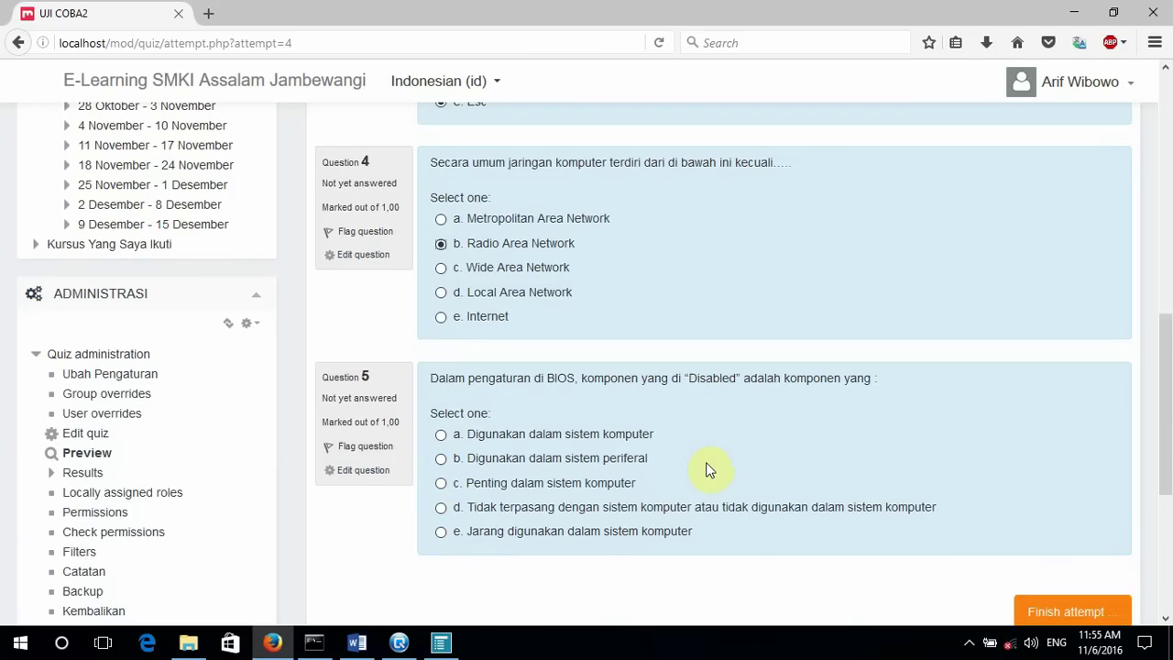
left_click(439, 508)
scroll(786, 460, "up", 7)
scroll(786, 460, "up", 1)
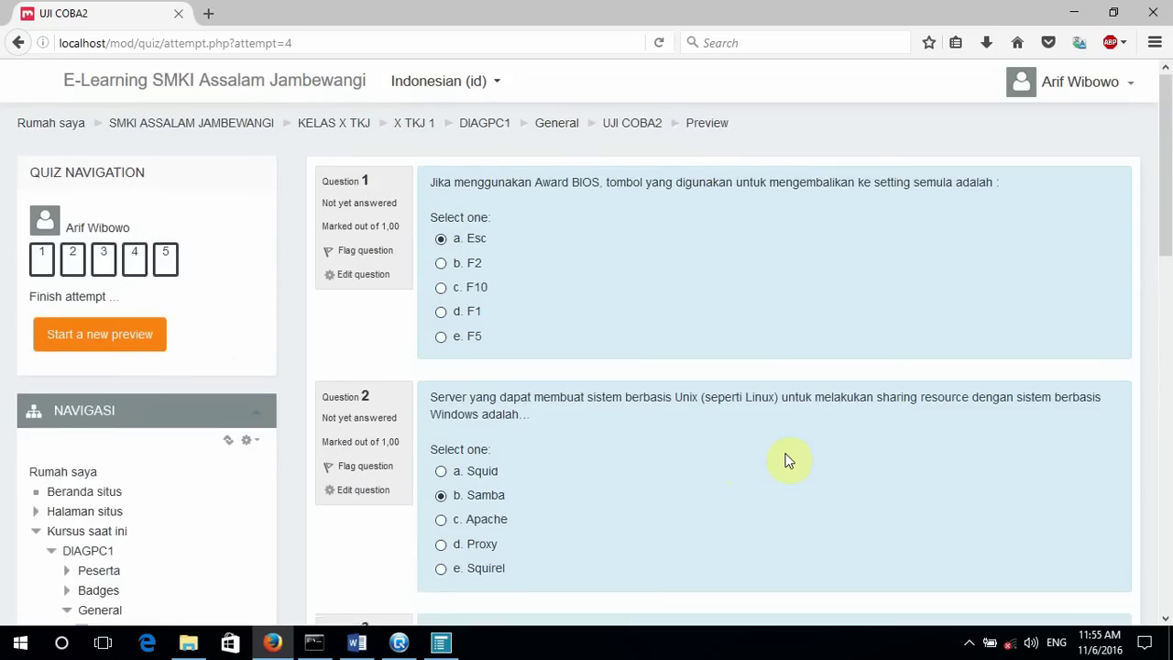
scroll(786, 460, "down", 5)
scroll(787, 460, "down", 3)
scroll(786, 460, "up", 6)
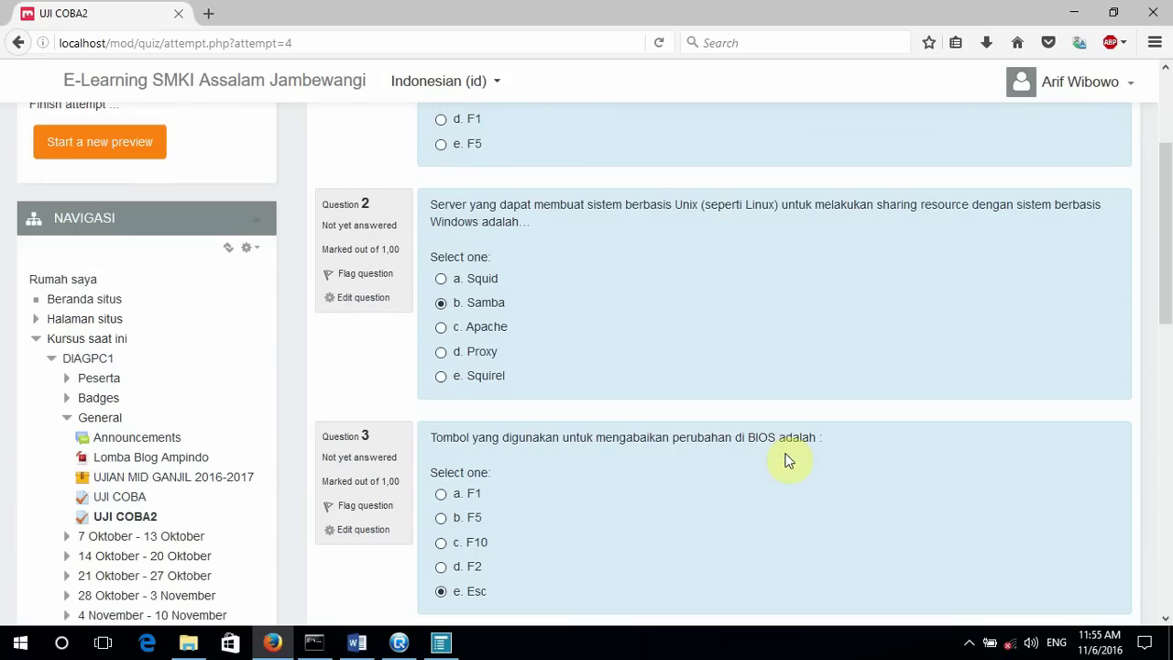
Step: Finish the UJI COBA2 preview attempt, submit all answers and confirm the submission
scroll(787, 460, "up", 2)
scroll(786, 460, "down", 8)
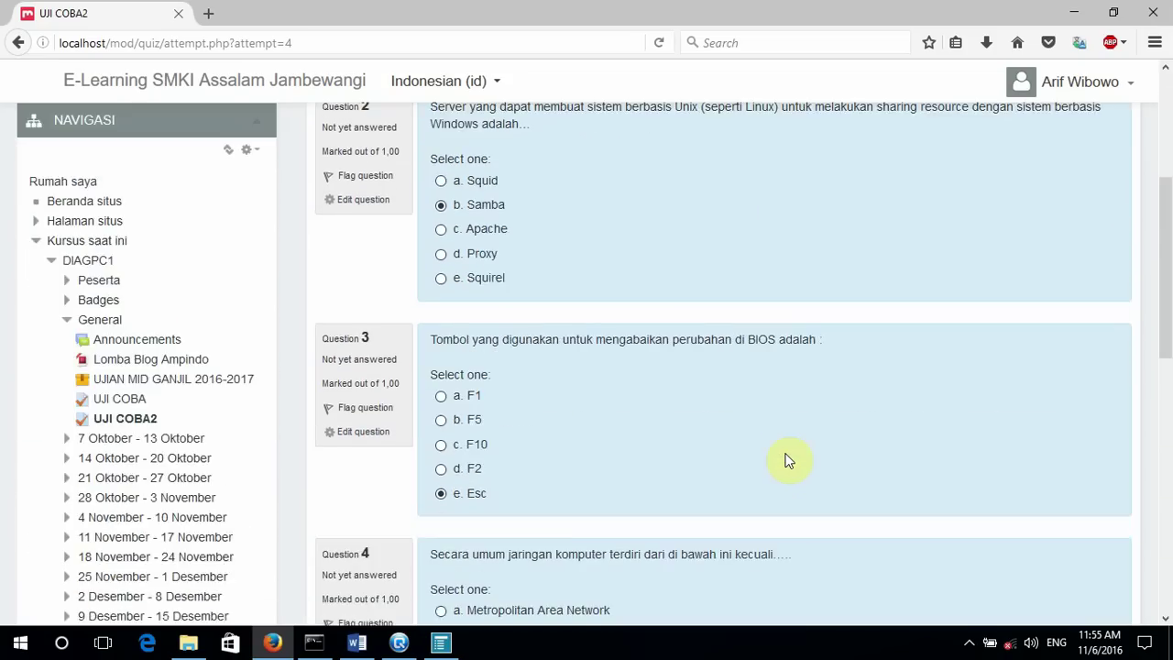
left_click(1052, 518)
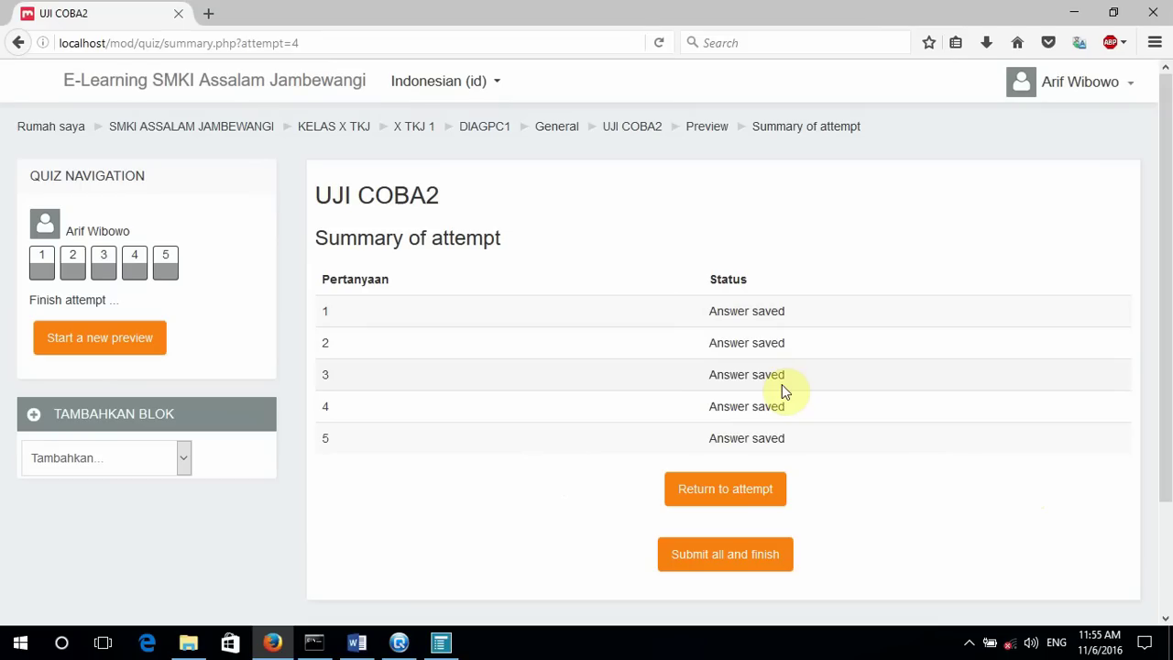
left_click(740, 559)
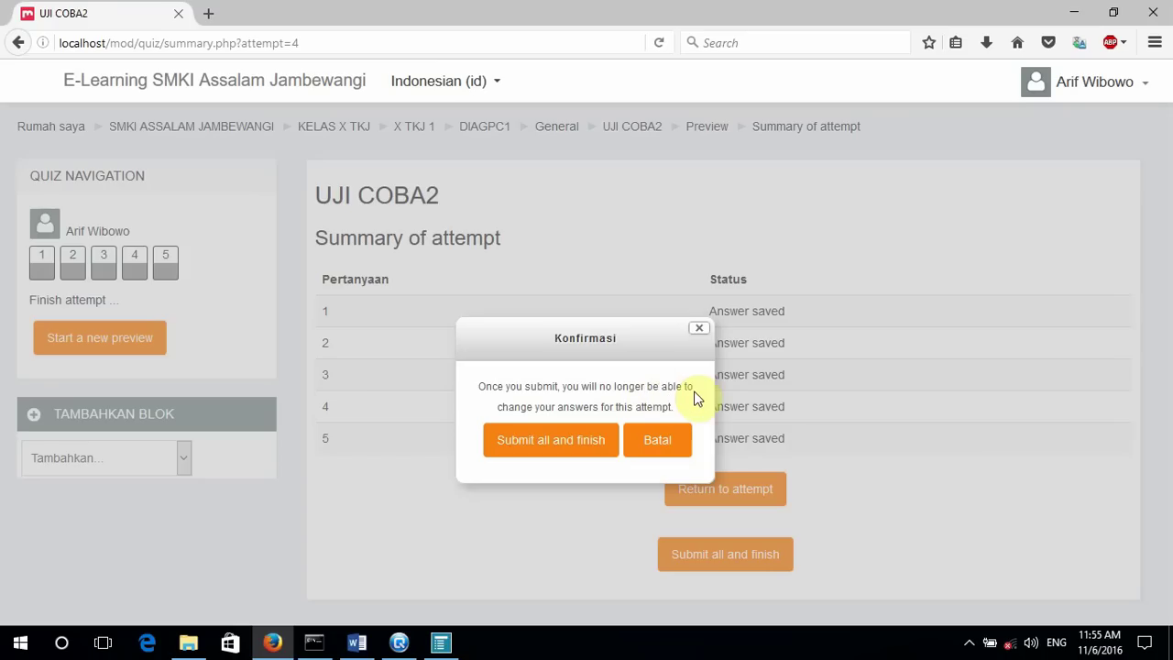
left_click(544, 446)
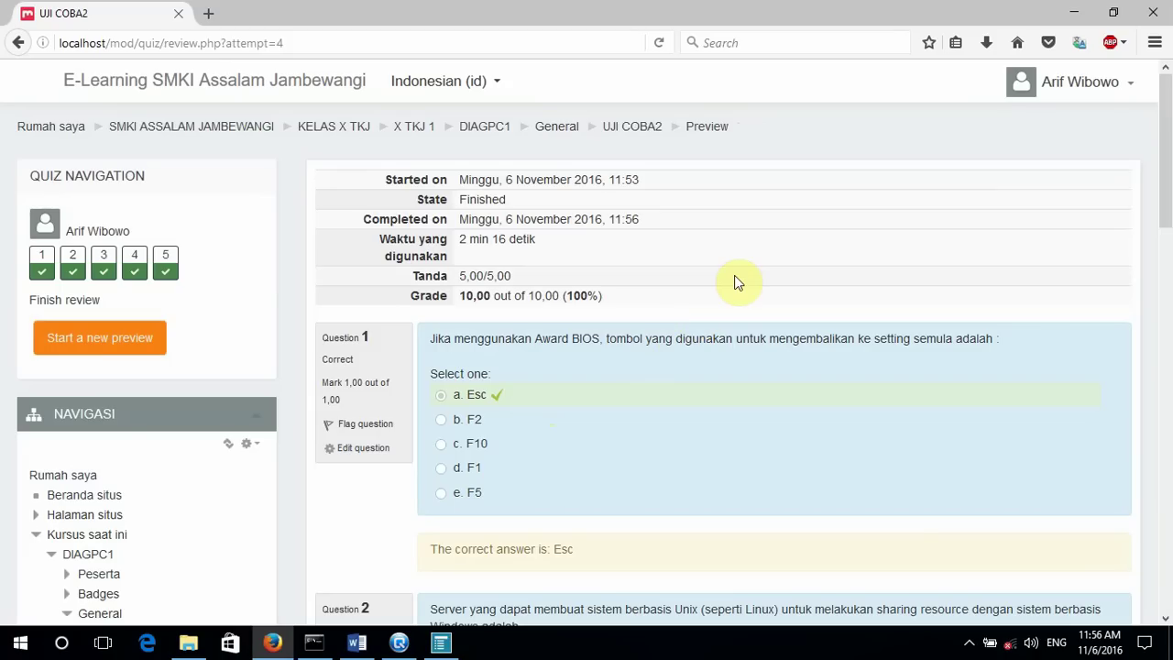
Step: Examine the attempt's grade summary and the marked answers with their correct-answer feedback for questions 1 to 5
scroll(734, 275, "down", 5)
scroll(734, 275, "down", 4)
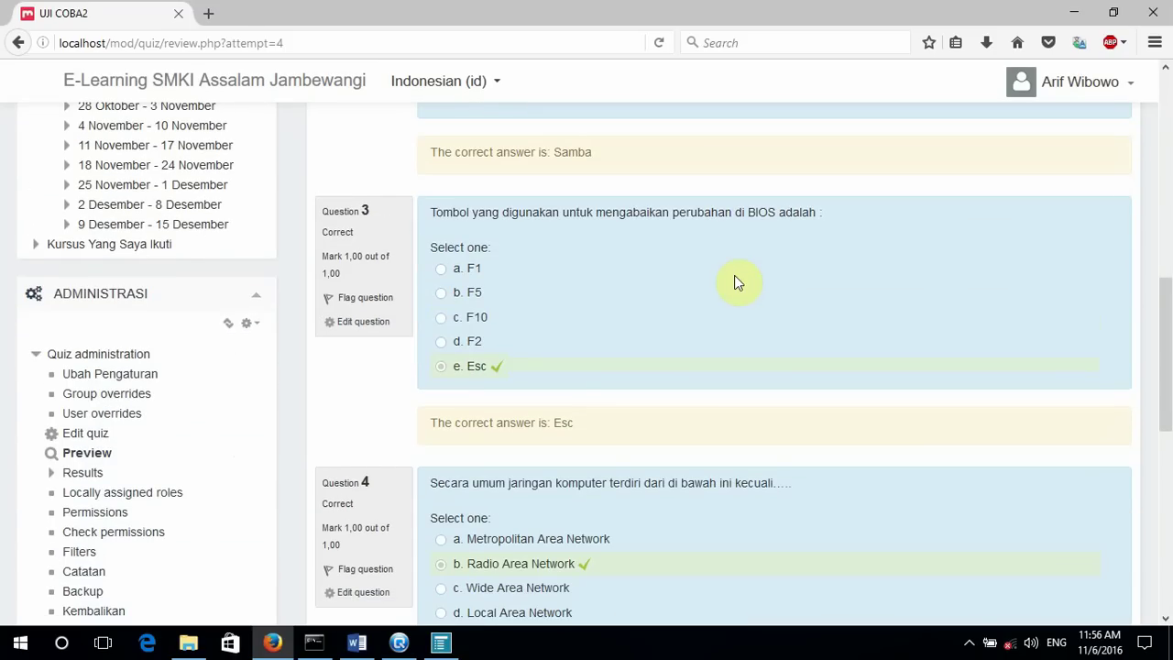
scroll(734, 275, "up", 6)
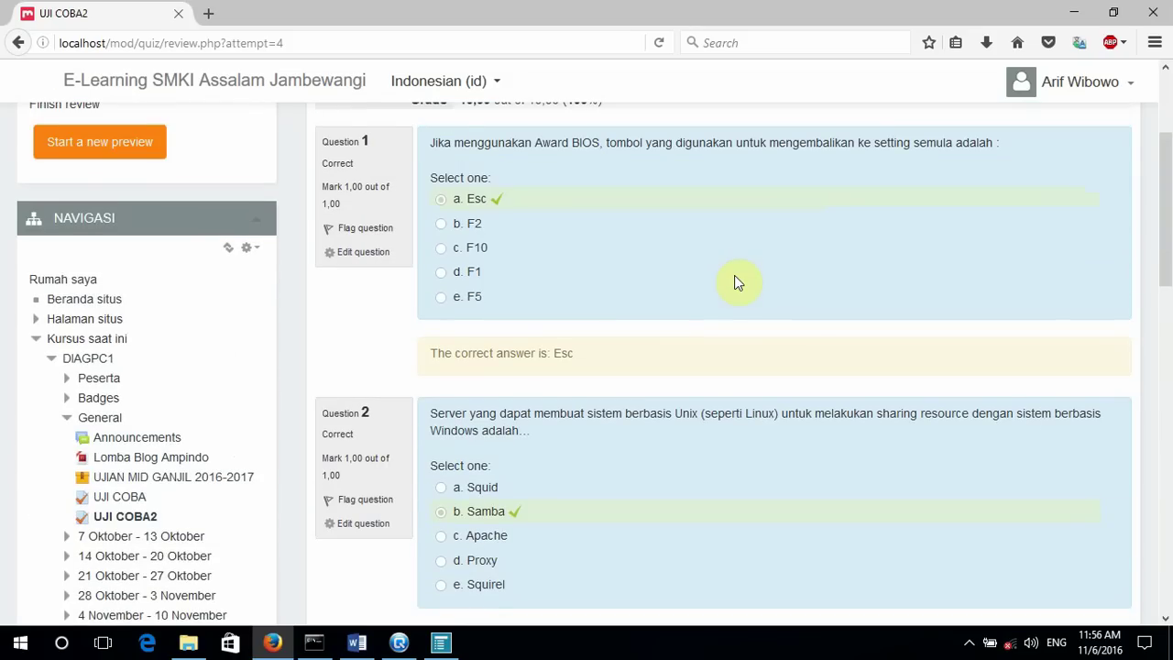
scroll(734, 275, "up", 1)
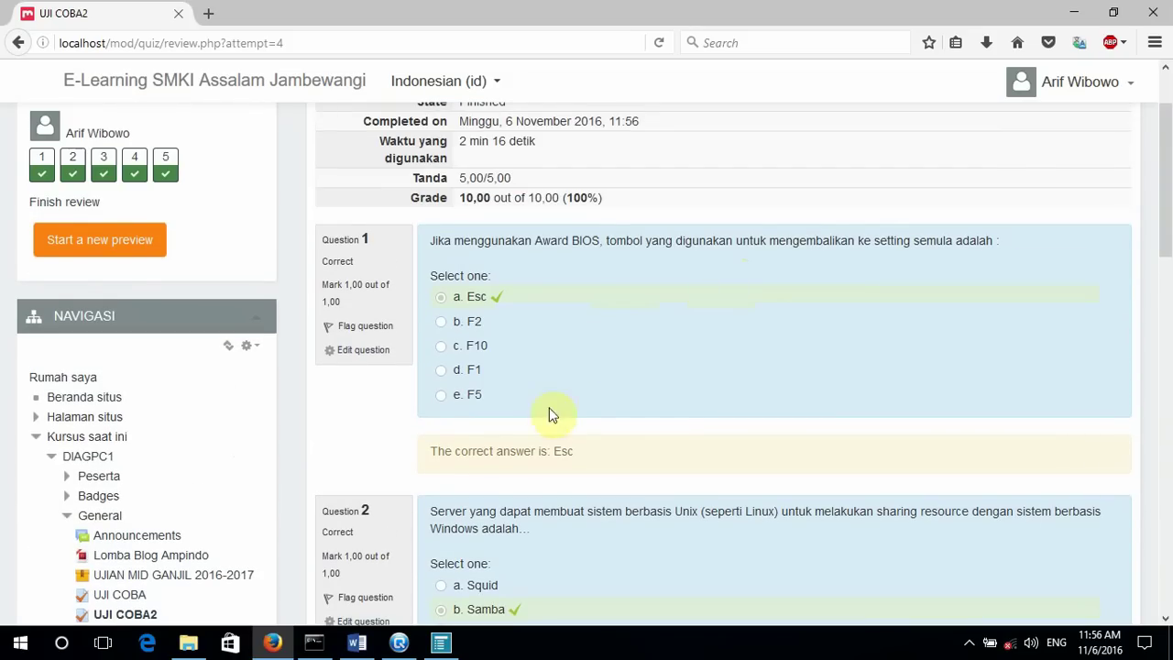
scroll(532, 293, "up", 1)
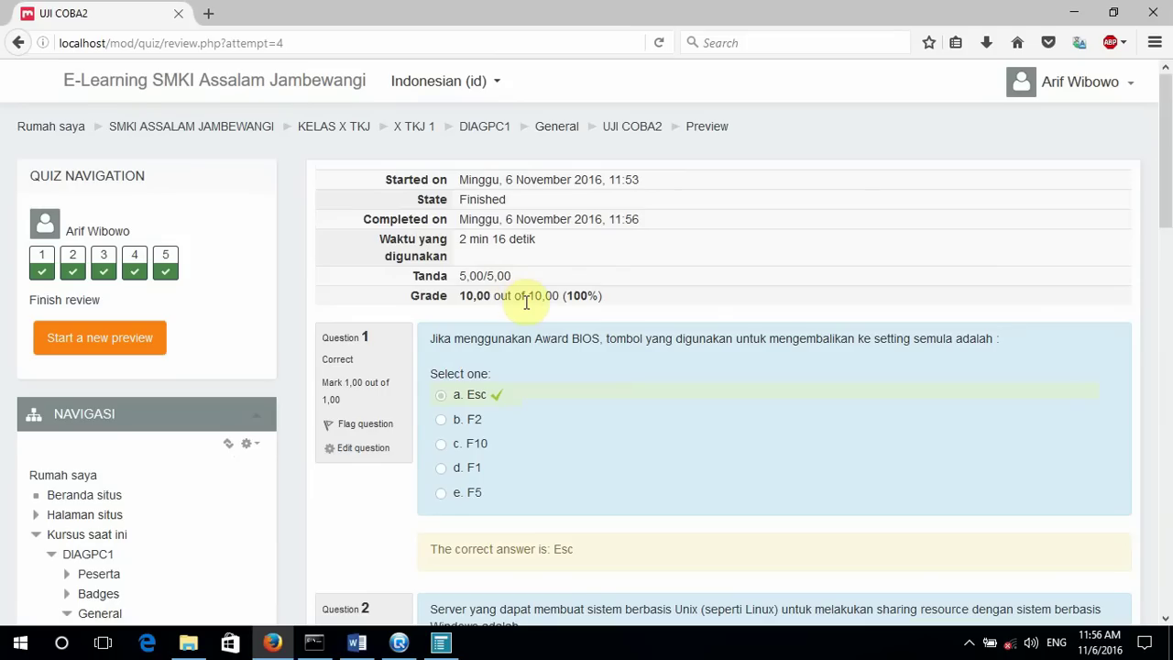
scroll(527, 302, "down", 3)
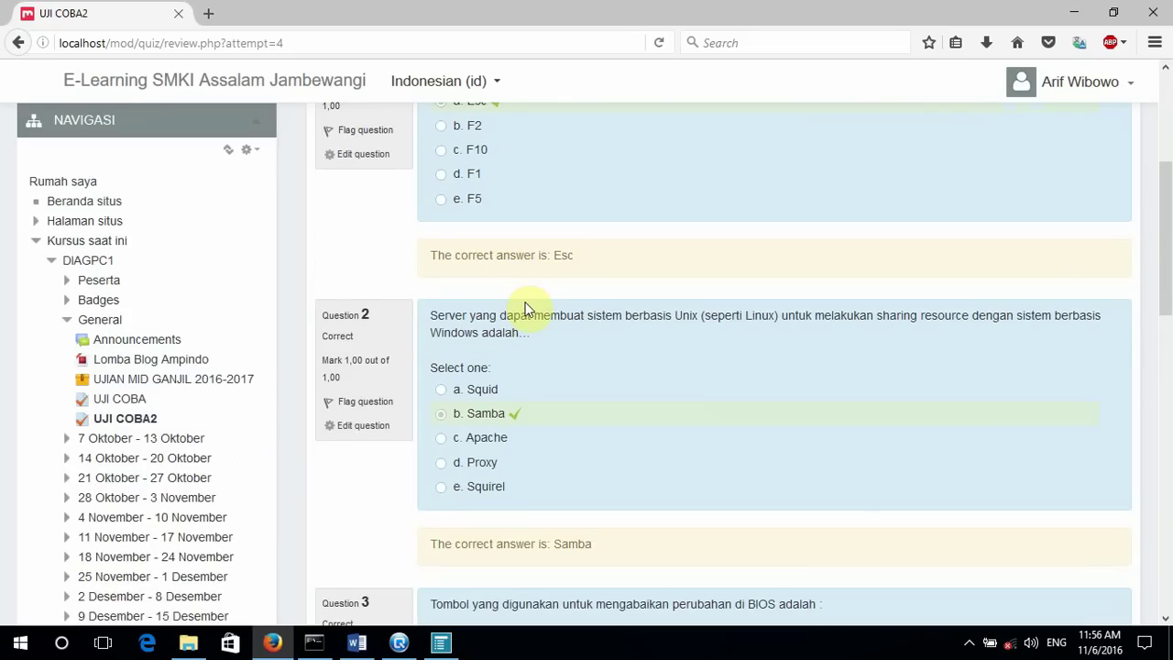
scroll(527, 309, "down", 6)
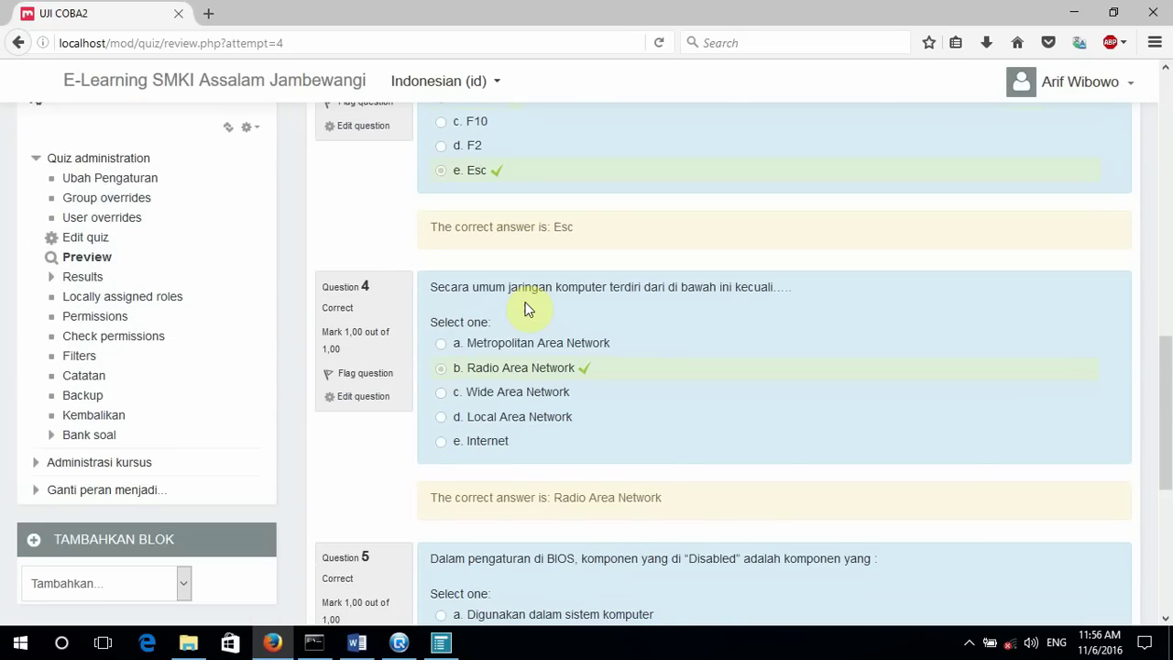
scroll(527, 310, "up", 1)
scroll(527, 310, "down", 5)
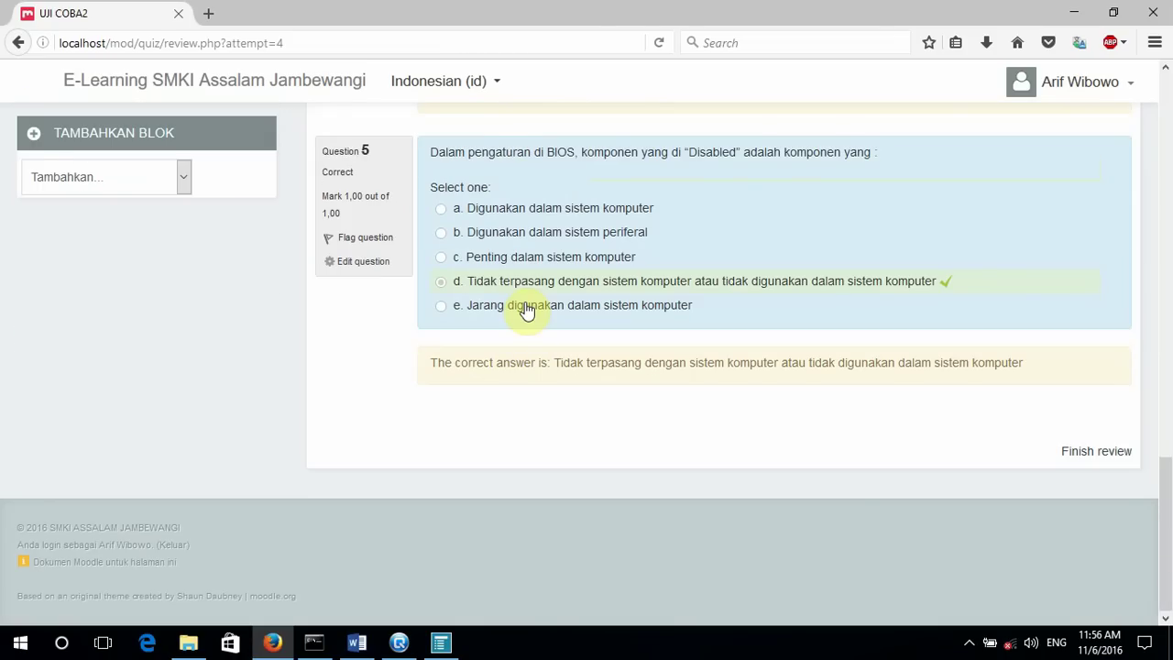
scroll(526, 310, "up", 4)
scroll(527, 310, "up", 1)
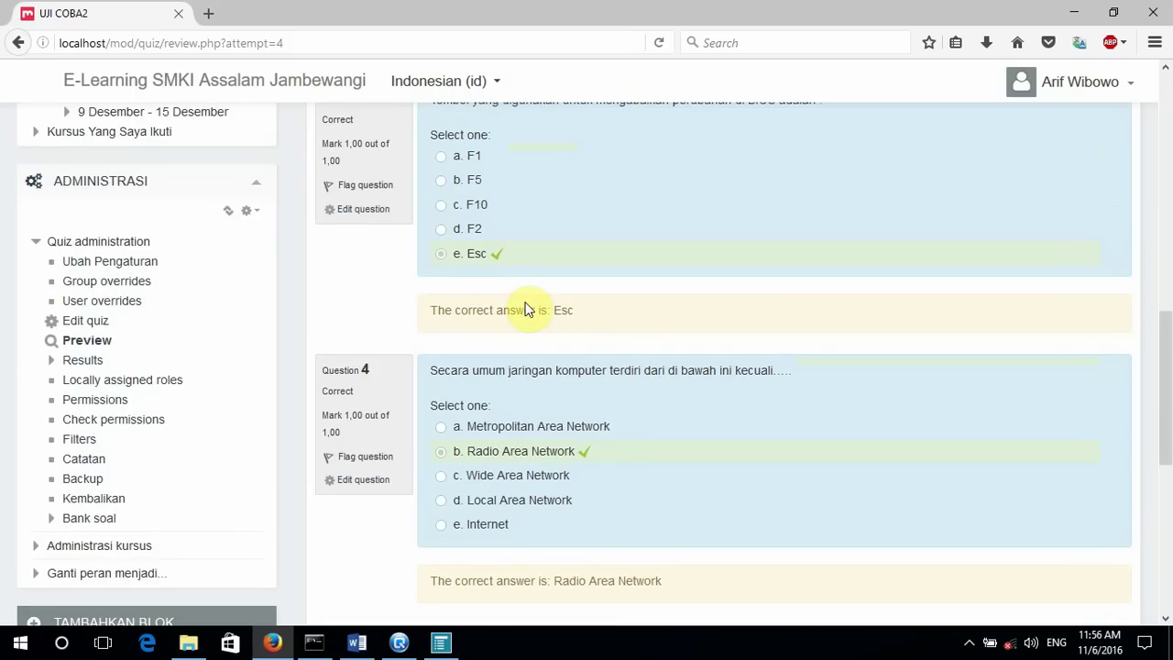
scroll(527, 310, "up", 5)
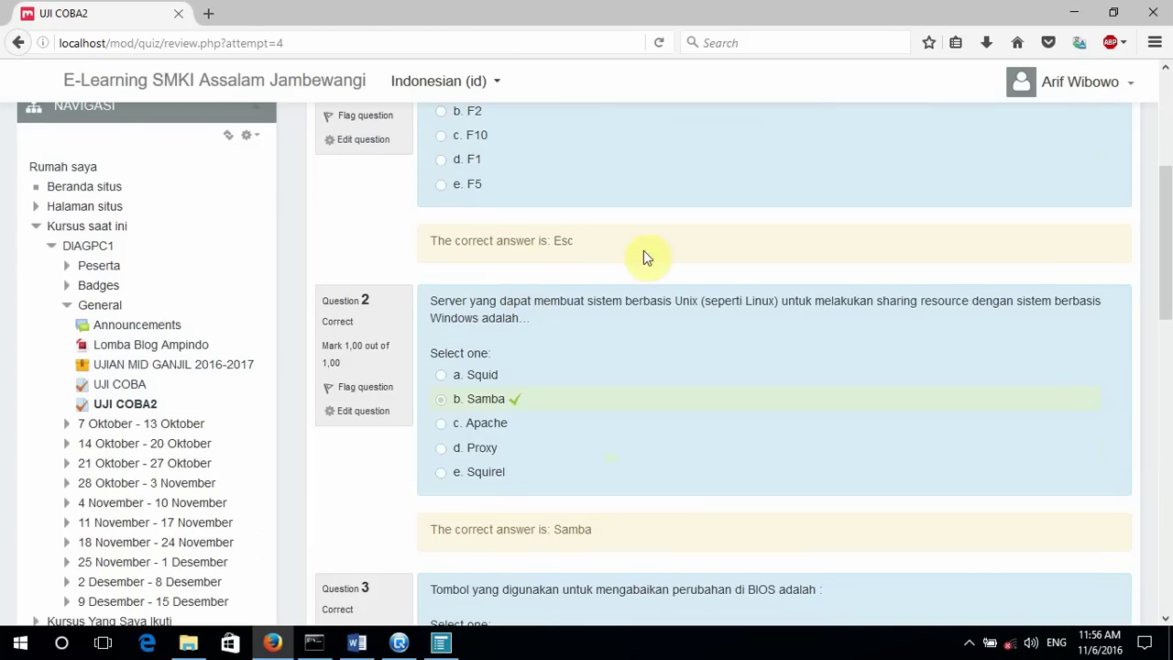
Step: Expand the course administration options and open the course grades in the Grader report
scroll(621, 262, "down", 2)
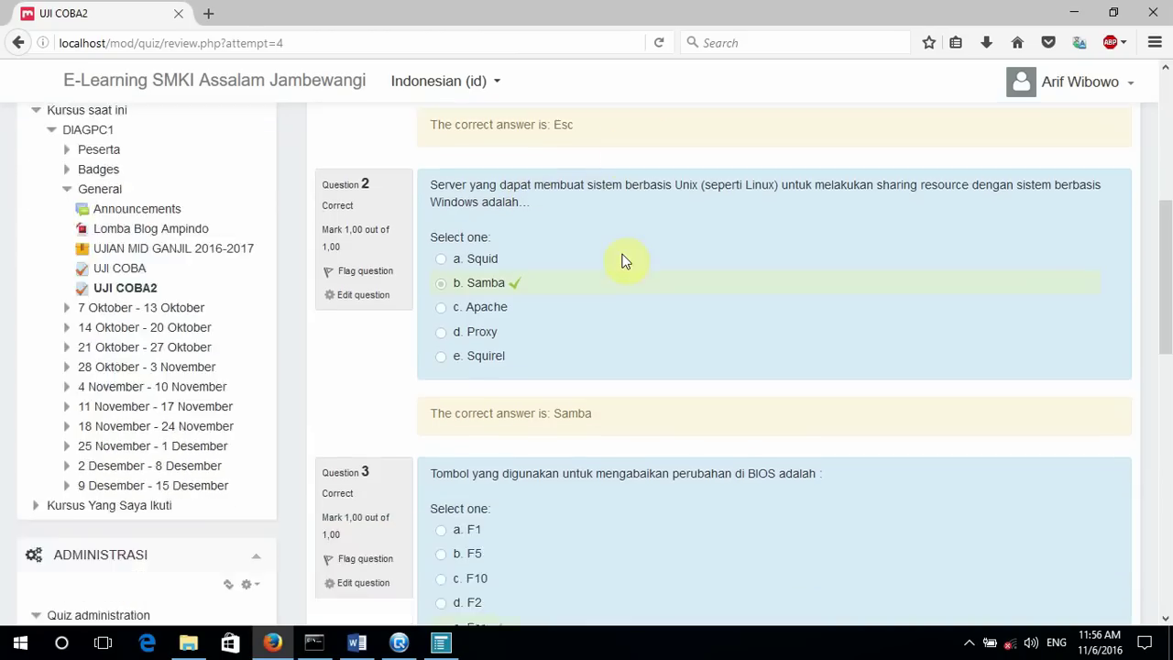
scroll(621, 261, "down", 2)
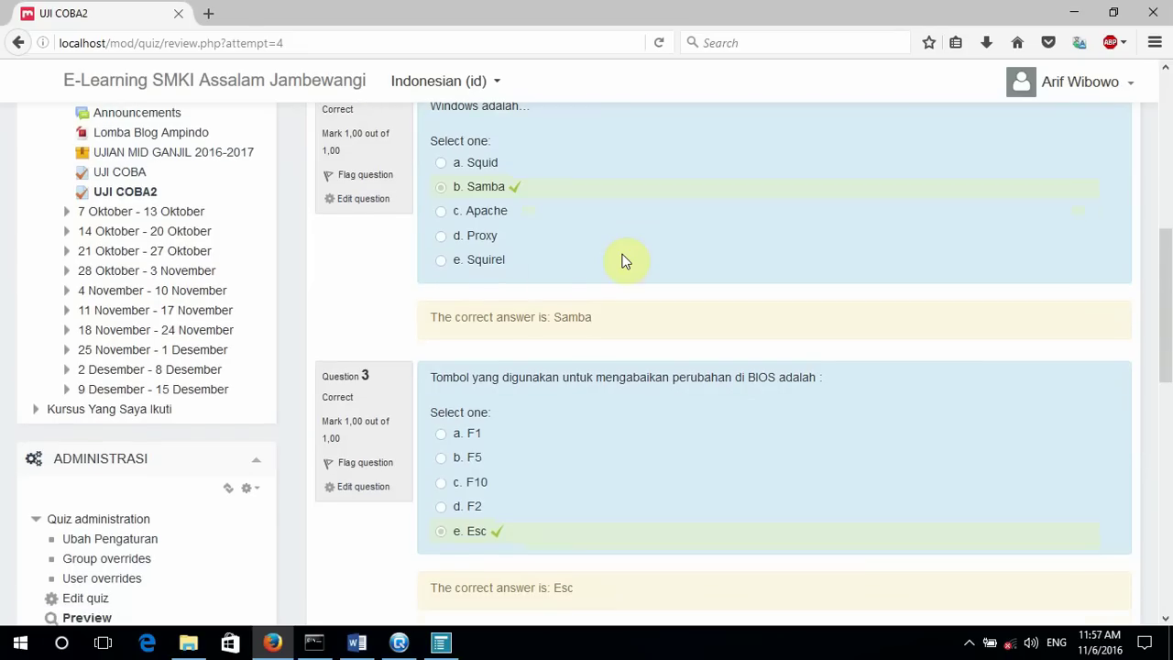
scroll(278, 387, "down", 2)
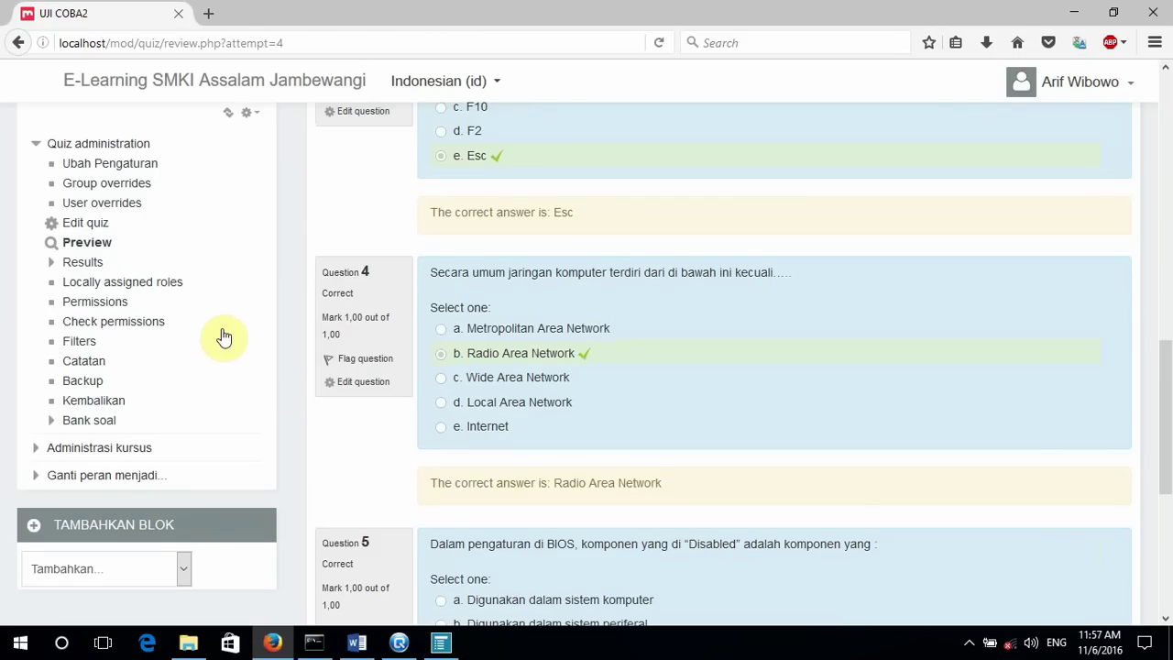
left_click(32, 450)
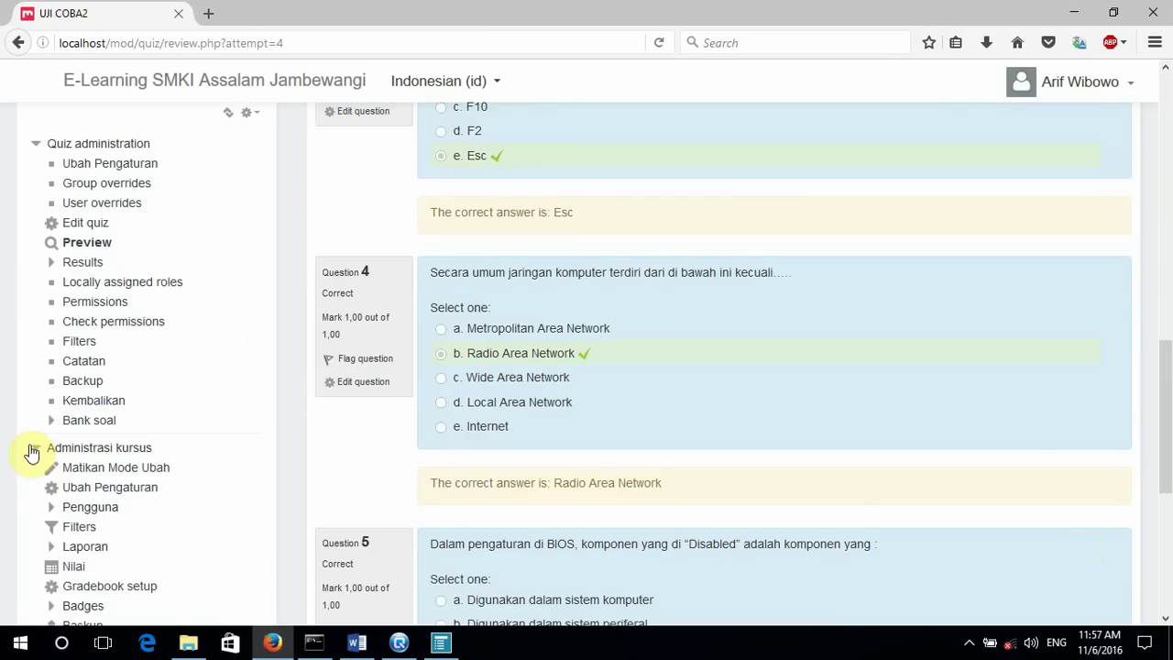
left_click(78, 571)
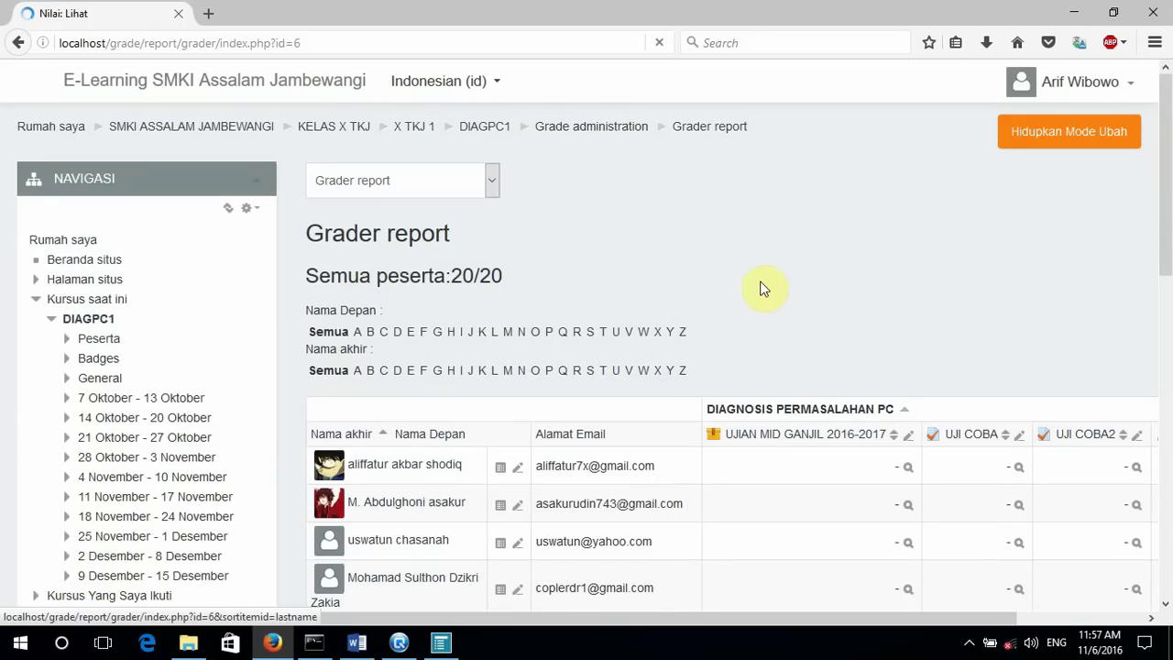
Step: Look through the participants' grade columns for UJIAN MID GANJIL 2016-2017, UJI COBA and UJI COBA2
scroll(763, 288, "down", 5)
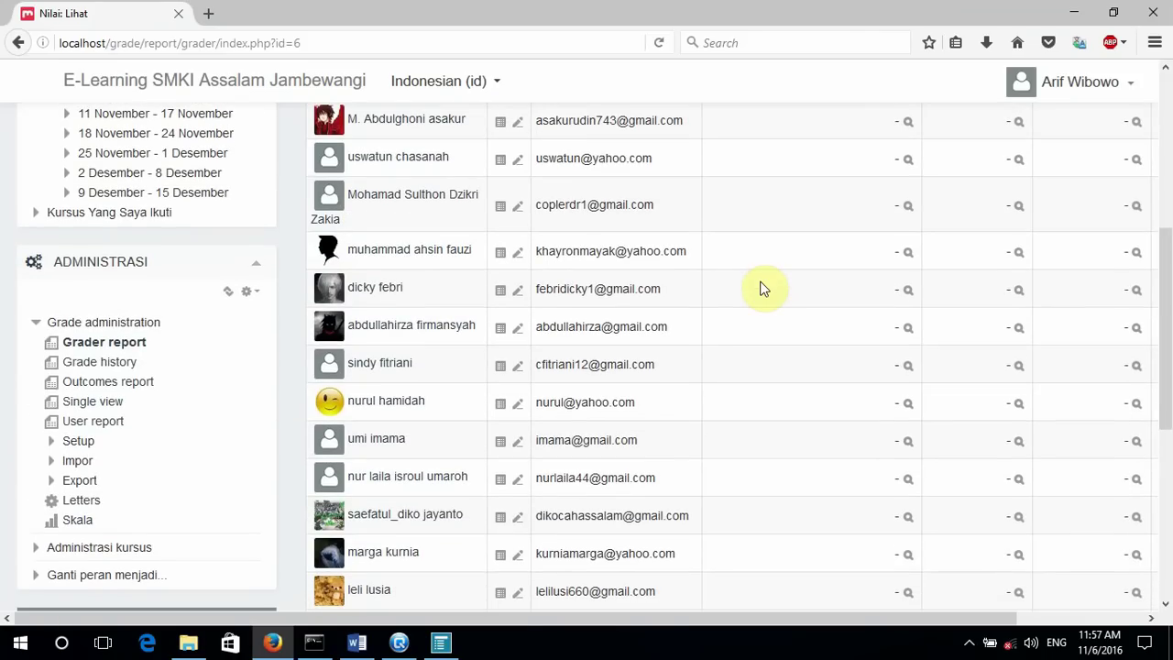
scroll(764, 289, "down", 3)
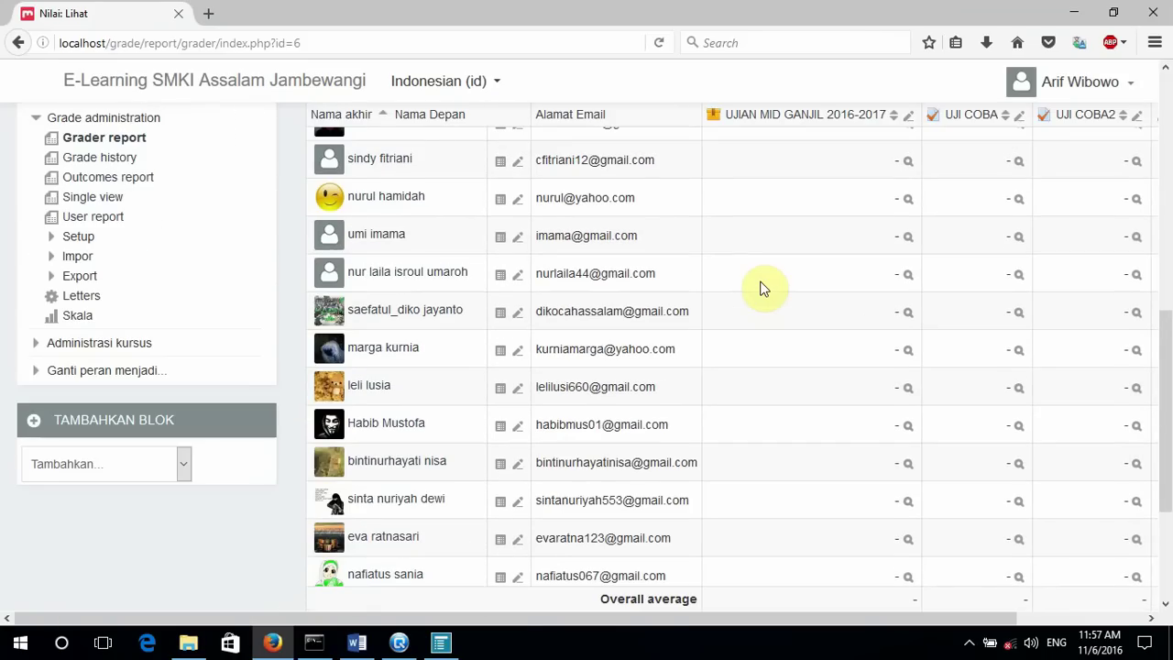
scroll(764, 289, "up", 3)
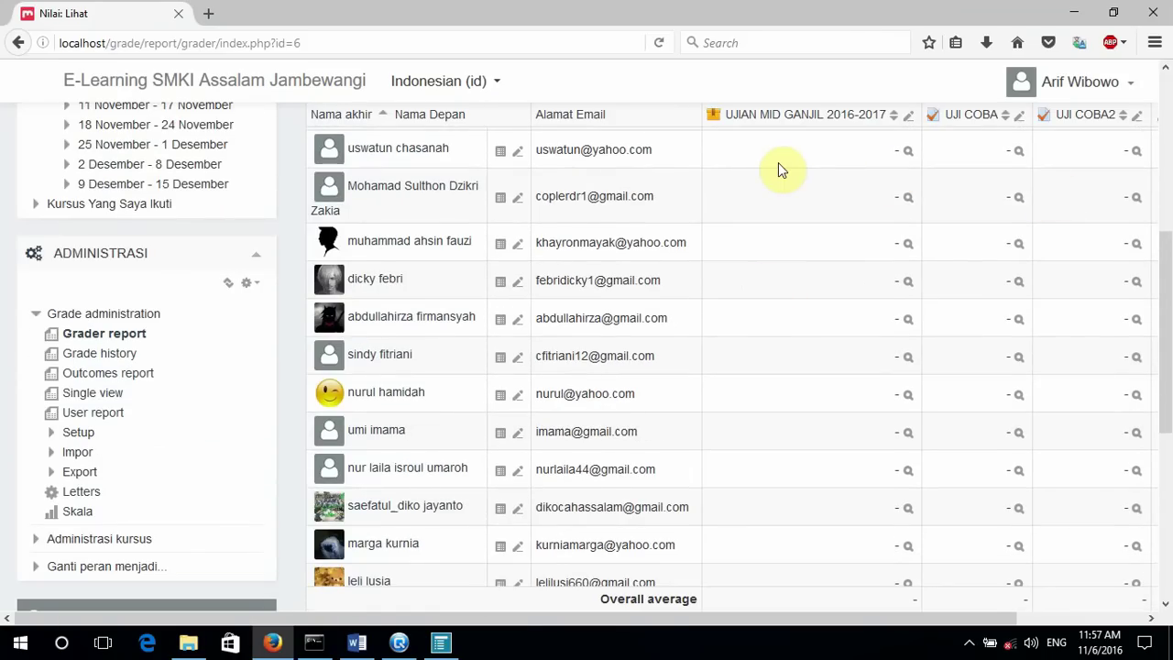
scroll(778, 162, "up", 5)
scroll(812, 235, "down", 2)
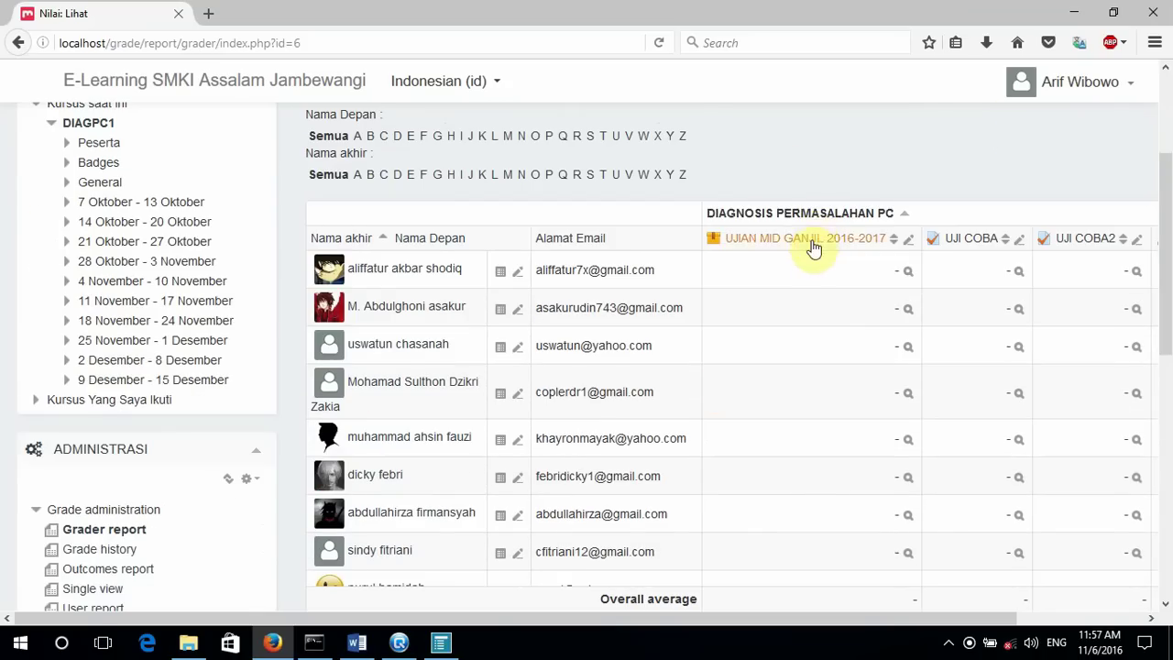
scroll(815, 293, "down", 6)
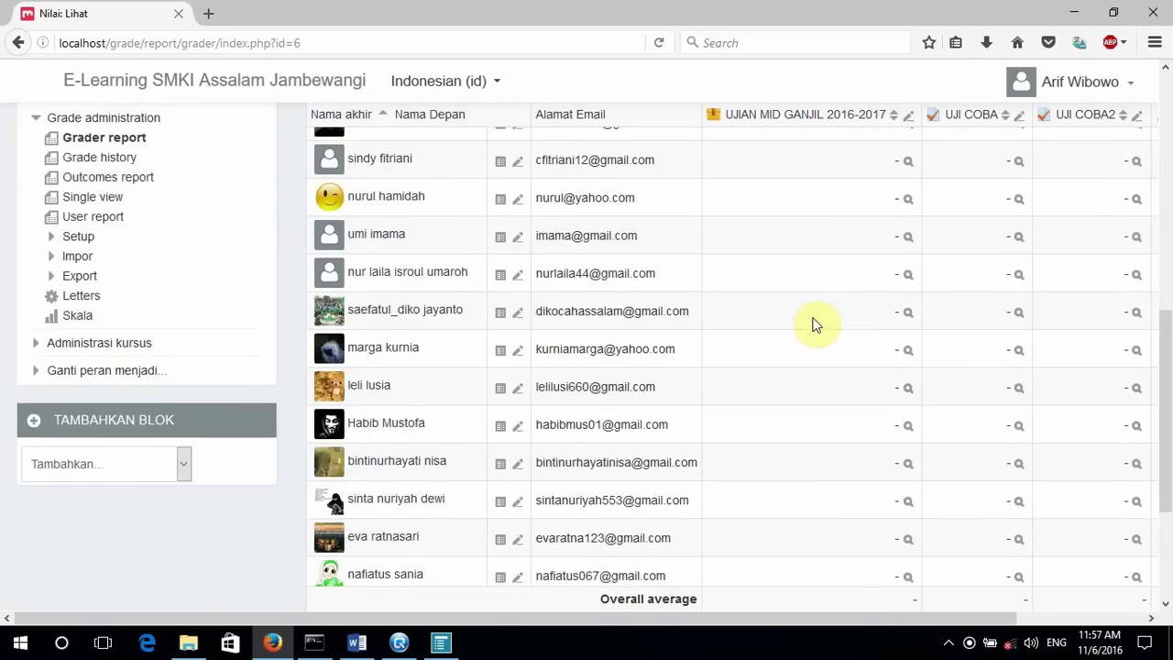
Step: Expand the grade export options to view the available file formats, and return to the start of the Grader report
scroll(815, 325, "up", 3)
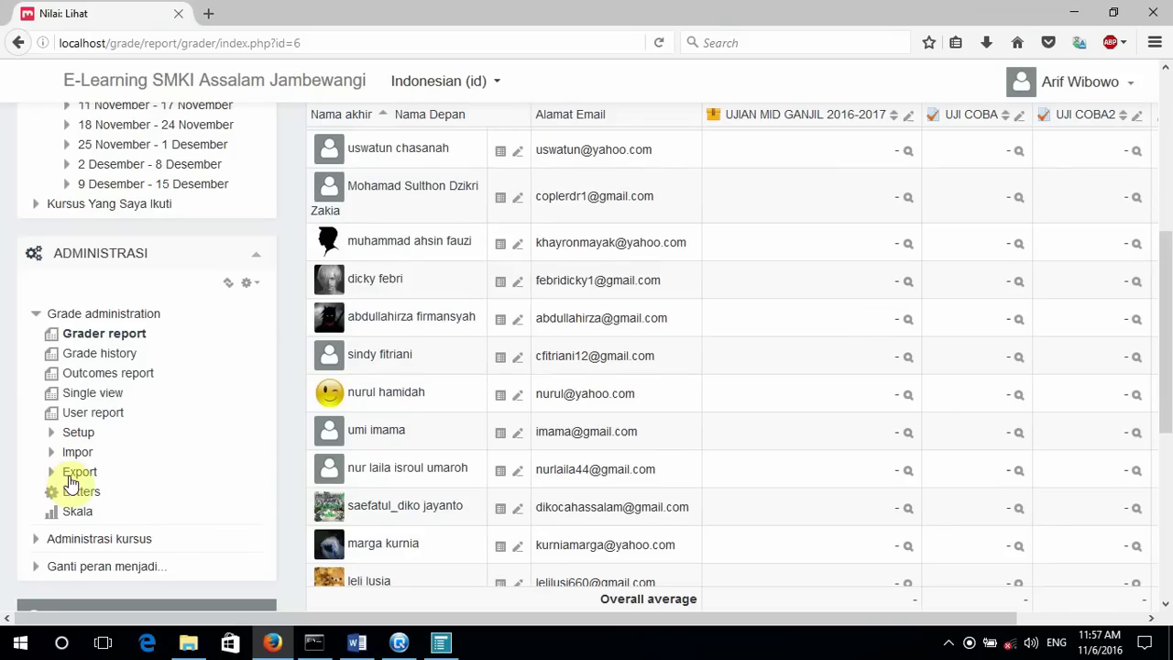
left_click(74, 475)
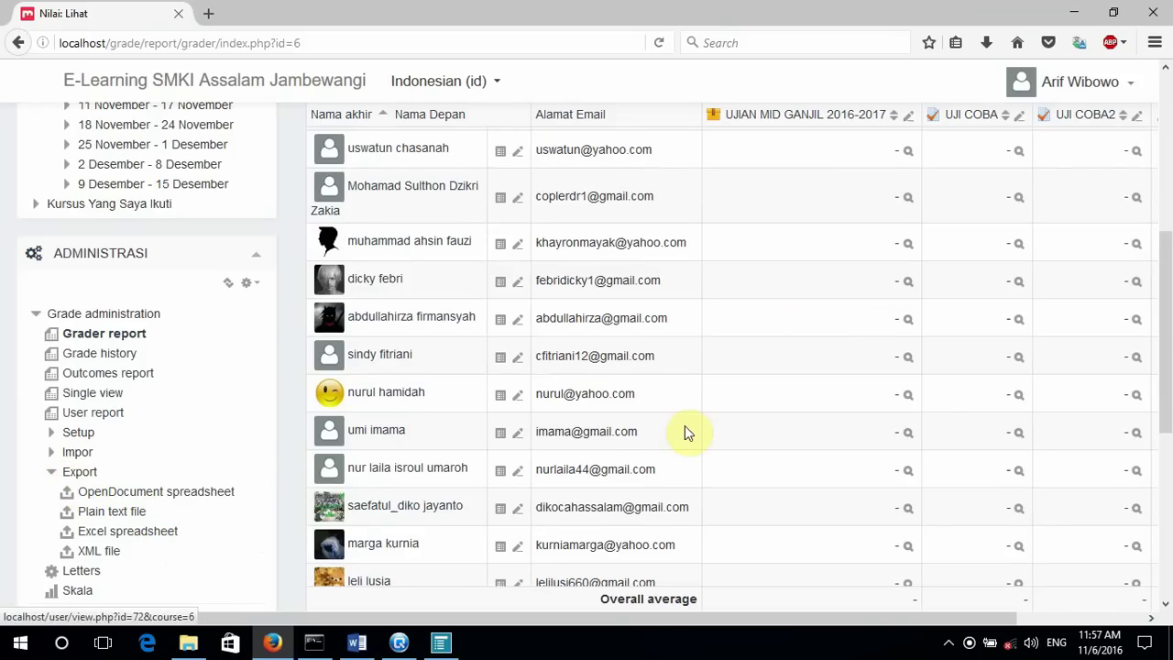
scroll(684, 427, "up", 5)
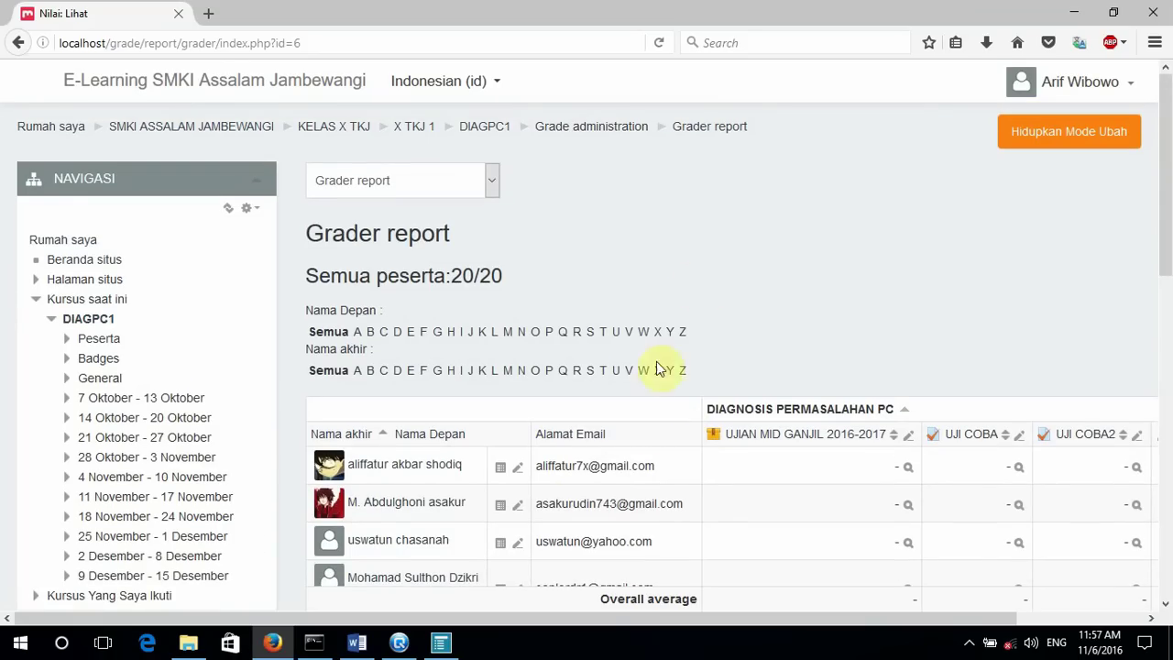
Step: Switch to Schoolhouse Test 4, save the active test and return to its design view
left_click(456, 641)
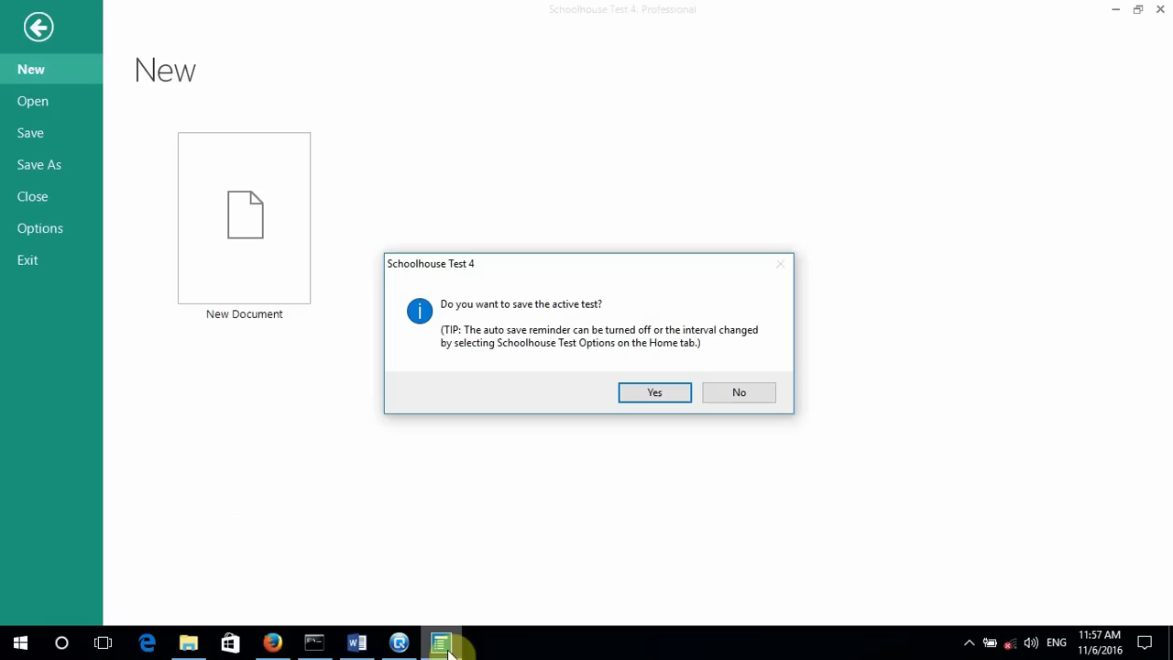
left_click(673, 391)
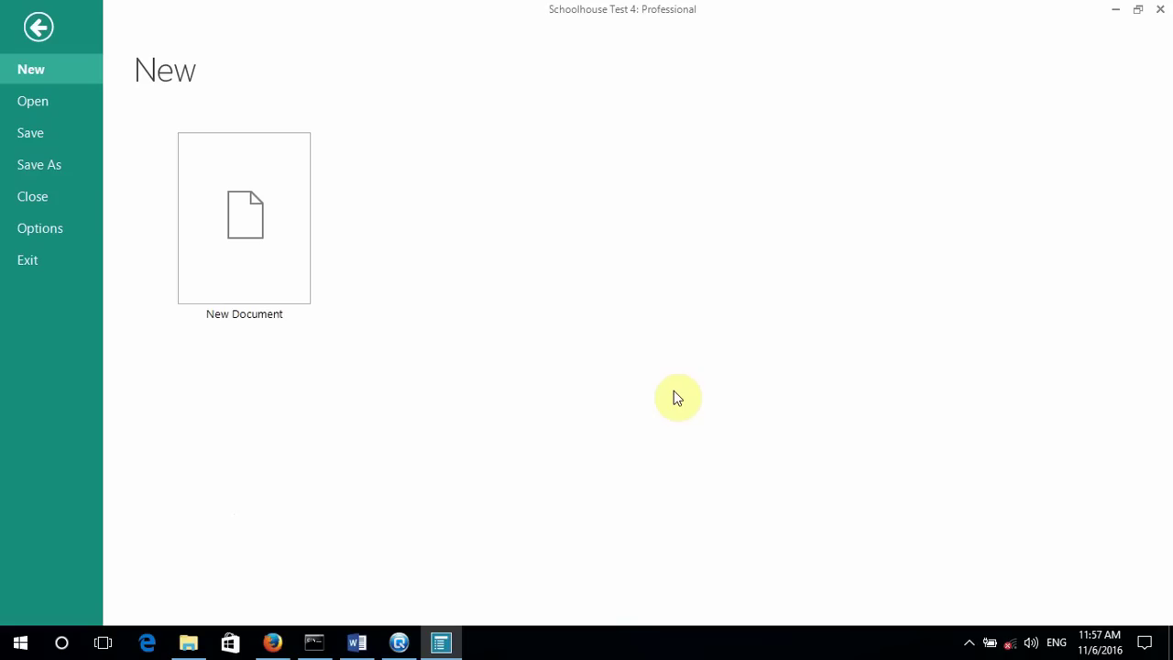
left_click(35, 33)
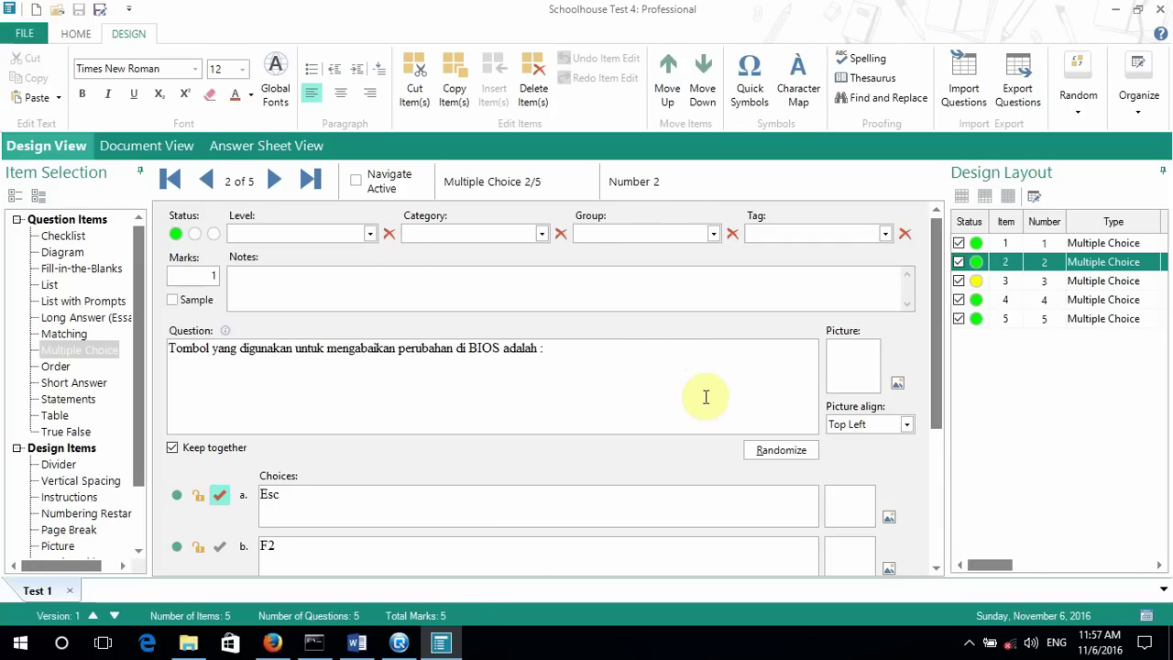
mouse_move(360, 646)
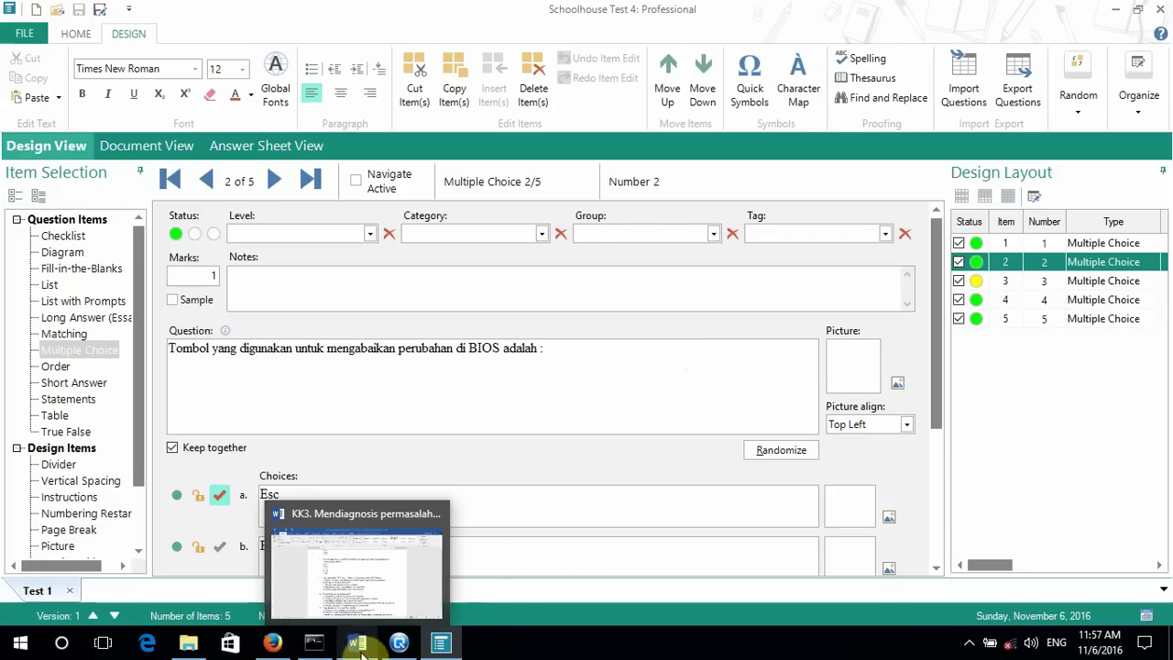
Step: Go back to Moodle in Firefox, look over the Grader report and its export formats, and return to Schoolhouse Test 4
left_click(273, 644)
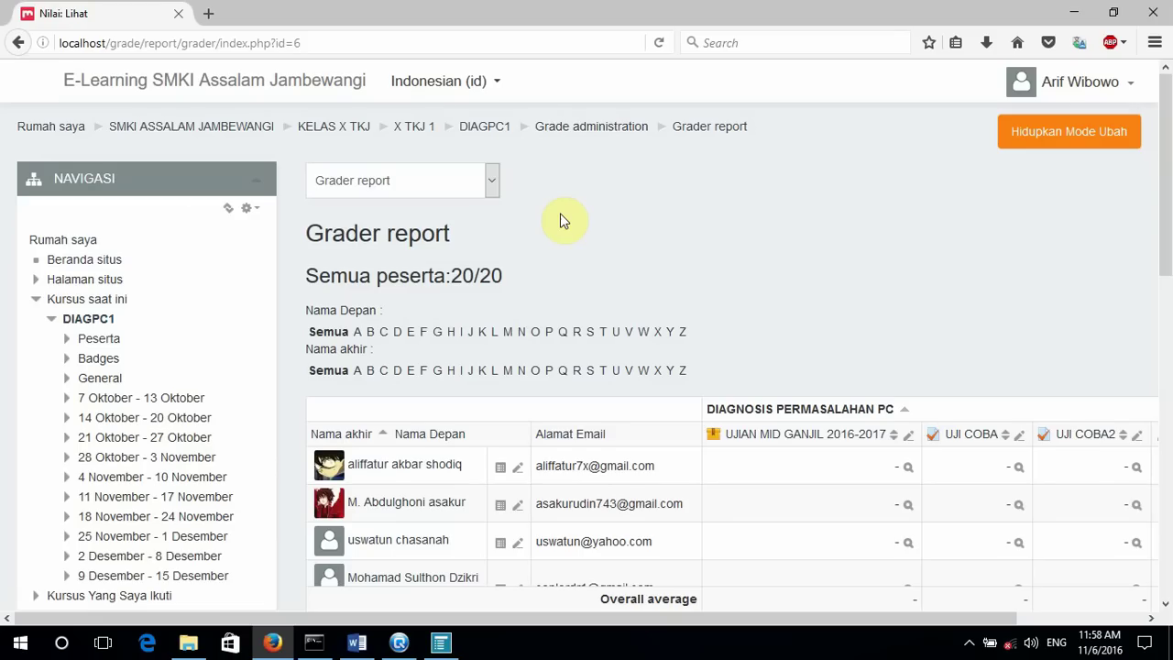
scroll(562, 220, "down", 4)
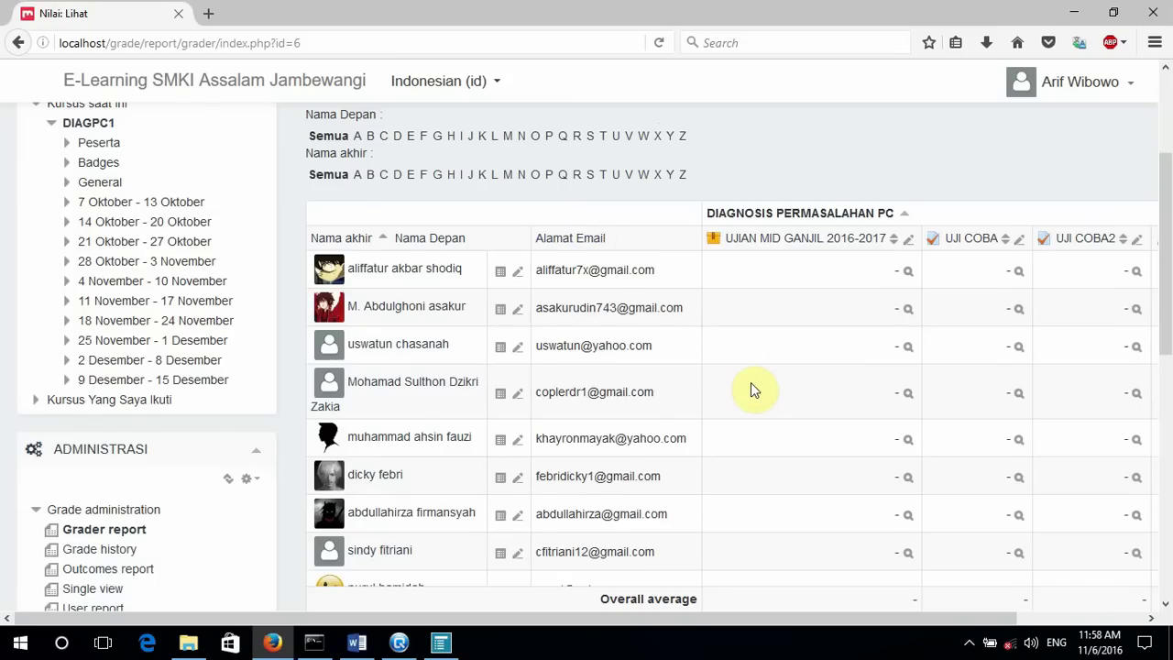
scroll(751, 385, "down", 8)
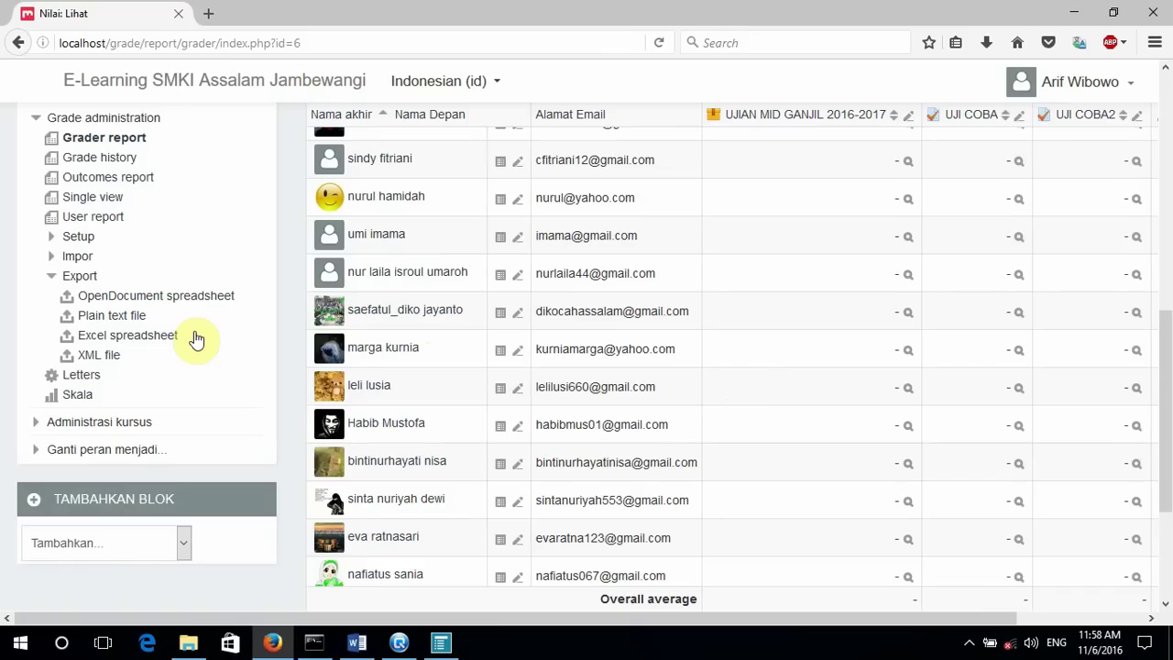
scroll(785, 346, "up", 10)
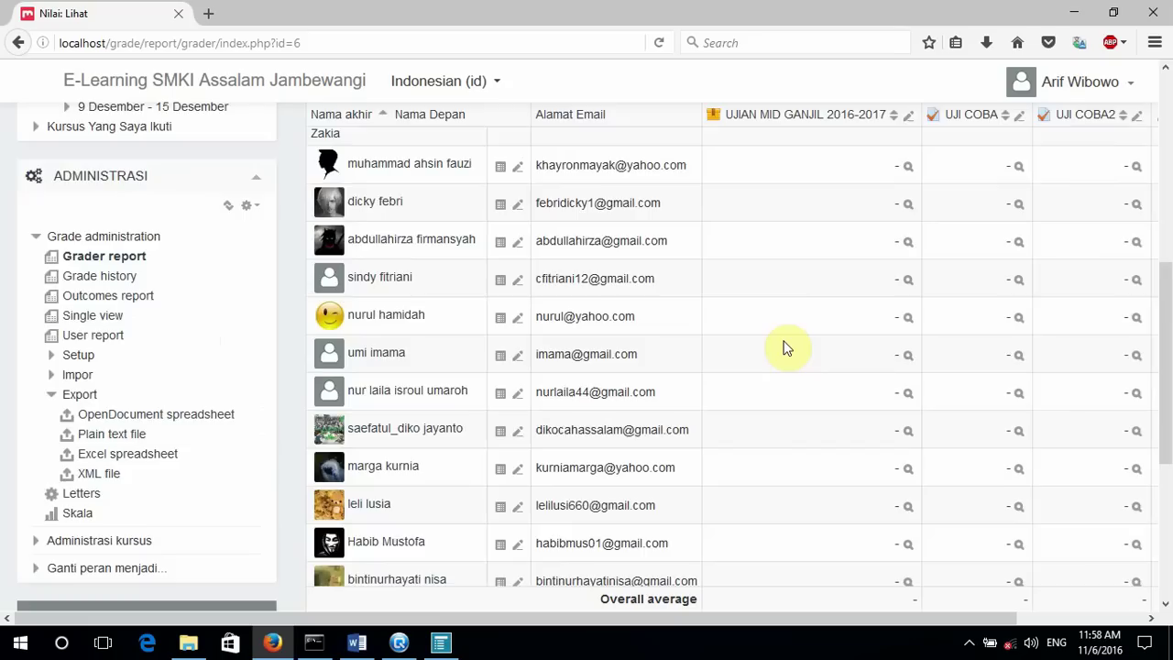
scroll(785, 347, "down", 5)
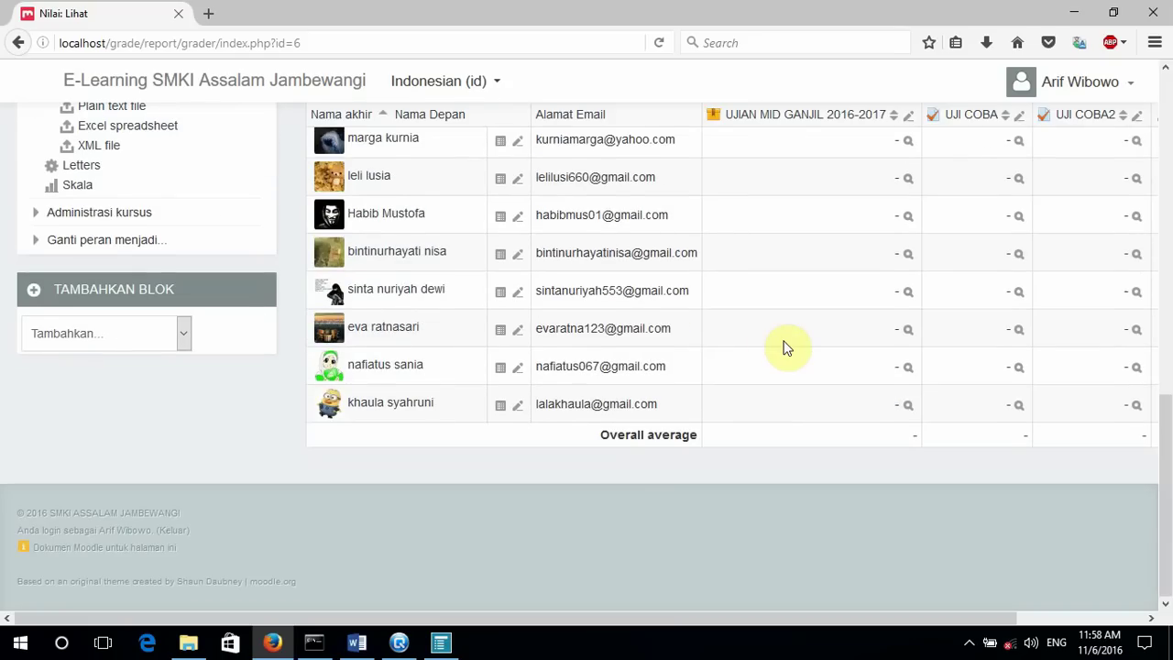
scroll(784, 346, "up", 10)
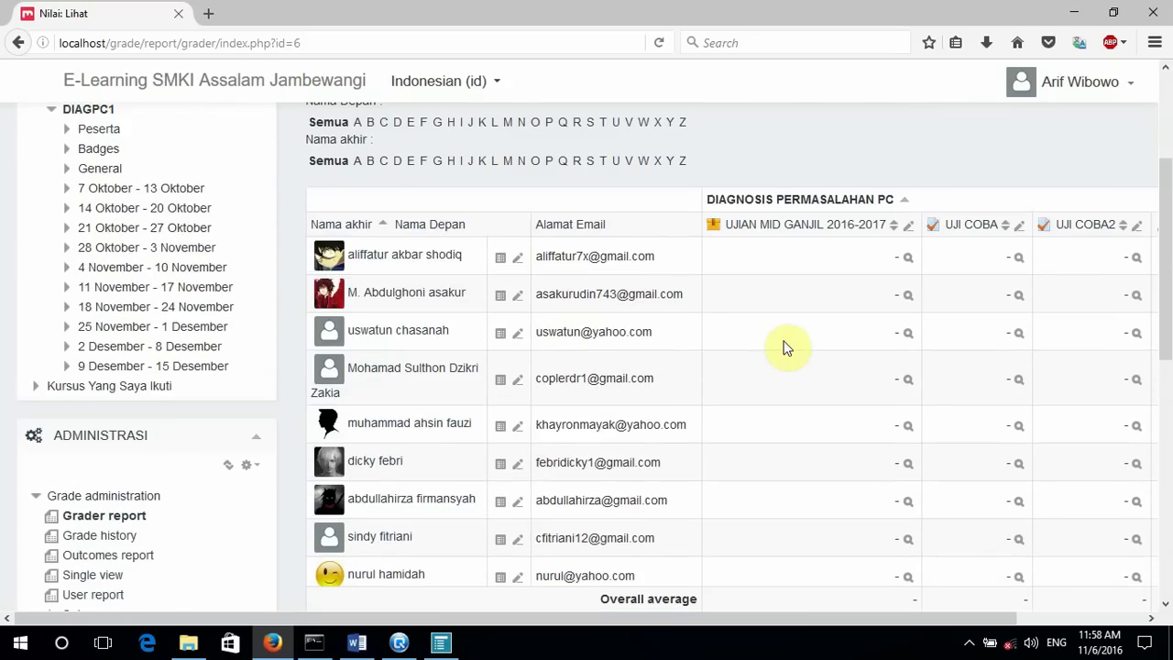
scroll(784, 349, "up", 3)
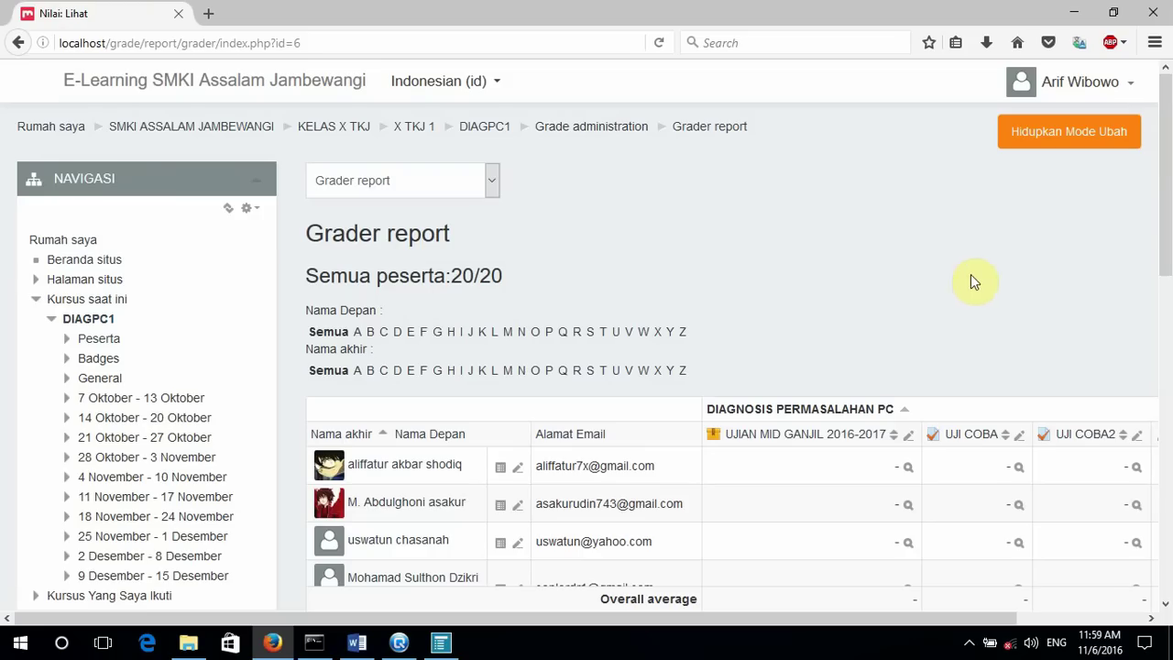
left_click(435, 647)
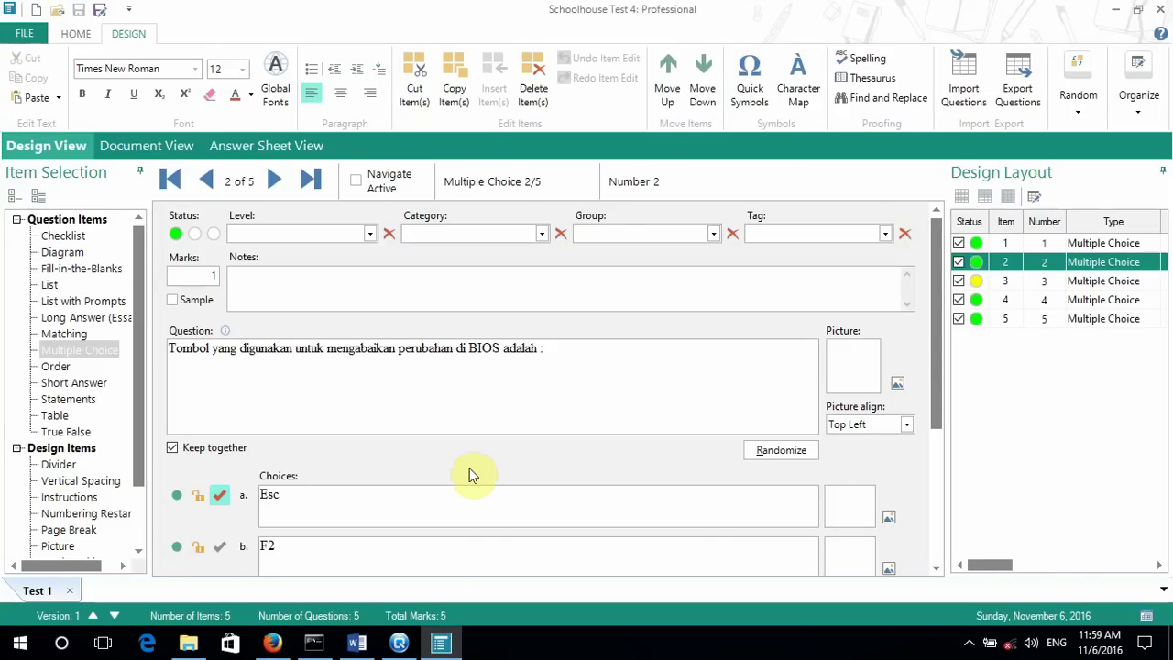